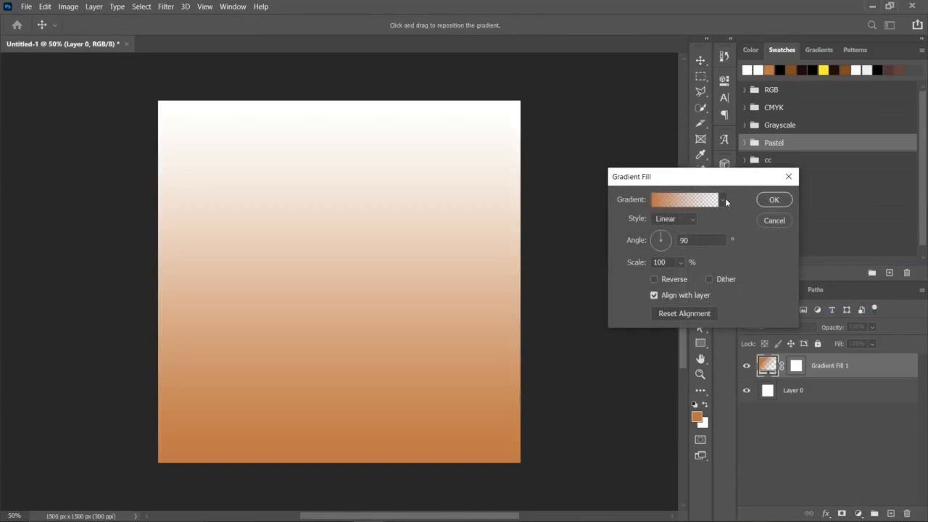
# Step: Apply the Black, White preset to the gradient fill and recolour its black stop to #240a07
pyautogui.click(682, 243)
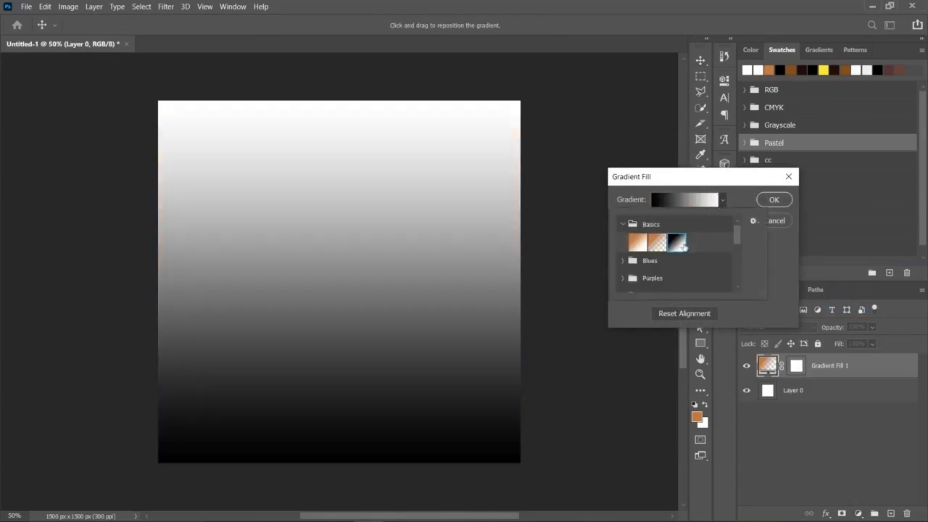
pyautogui.click(677, 200)
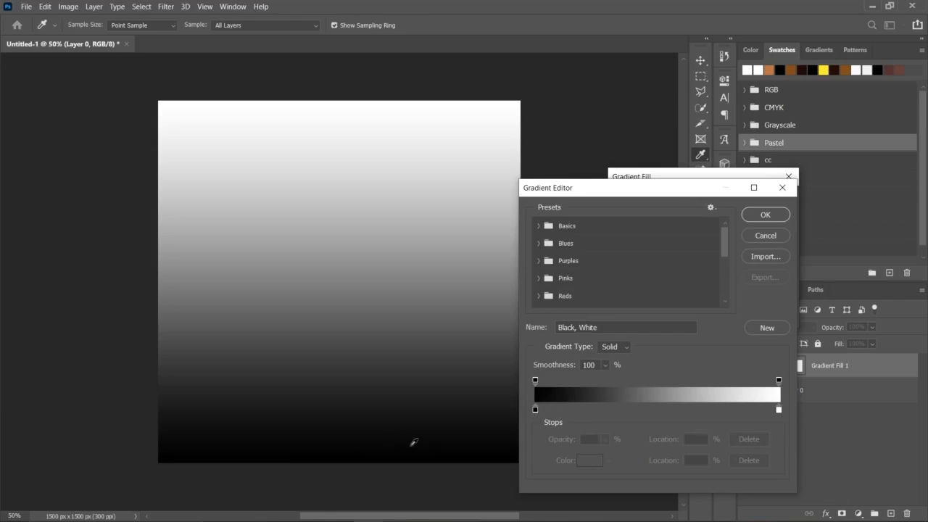
pyautogui.doubleClick(535, 409)
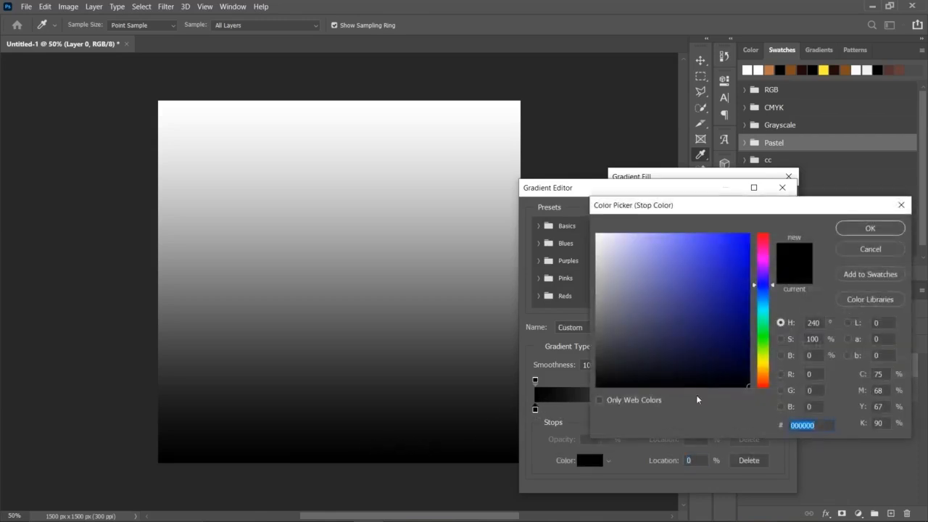
pyautogui.write('240')
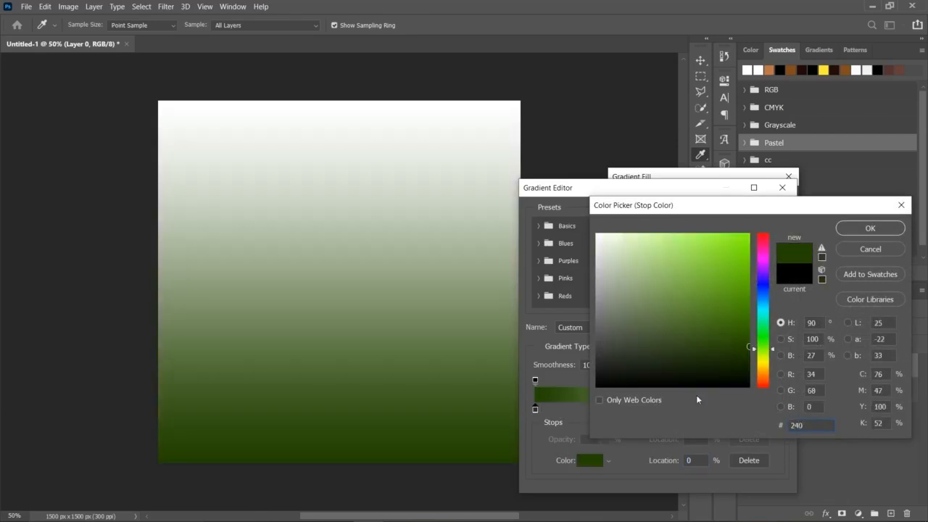
pyautogui.write('a')
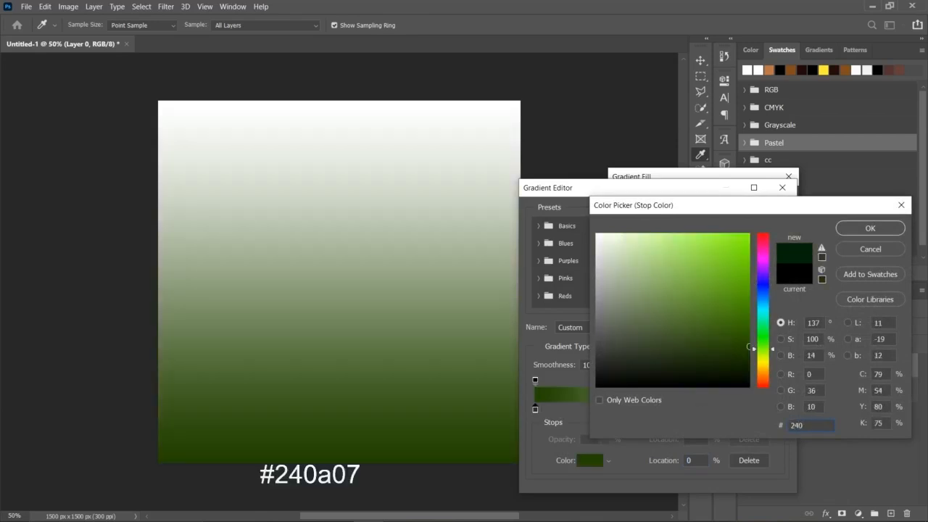
pyautogui.write('07')
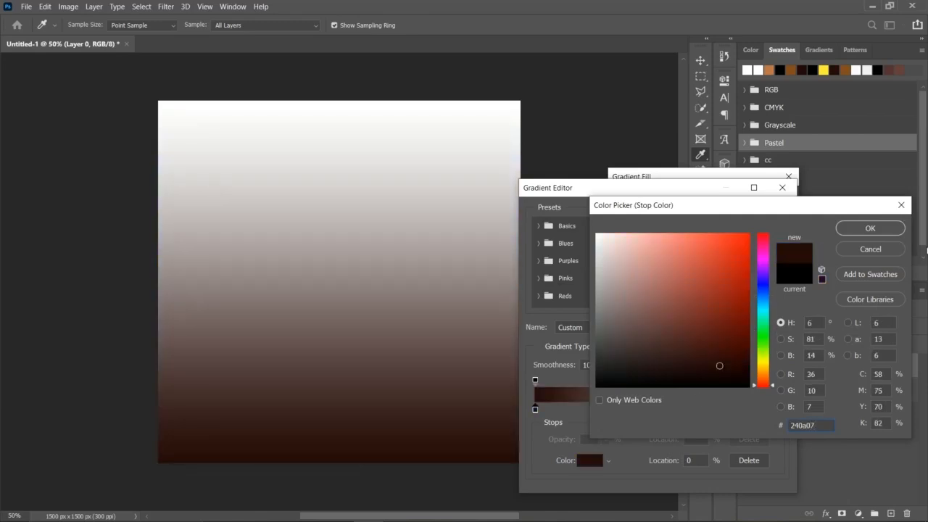
pyautogui.click(896, 231)
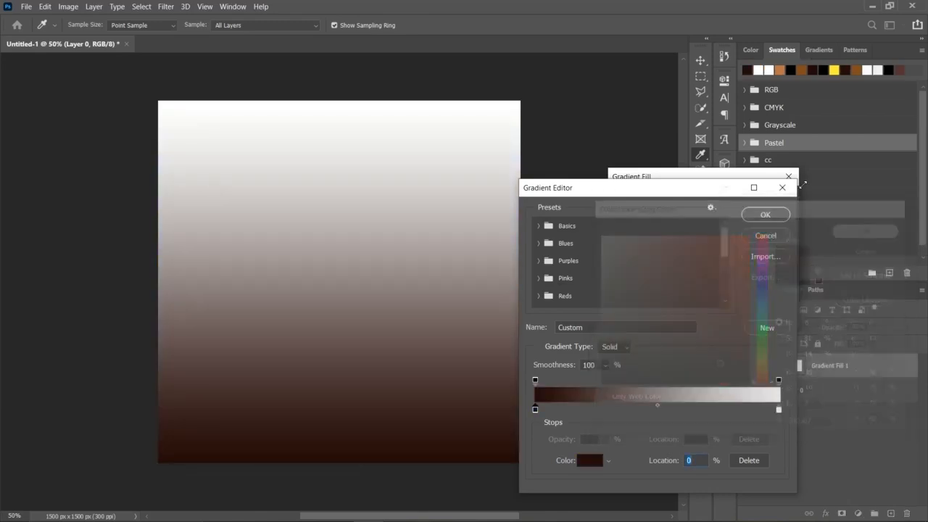
# Step: Set the gradient's white stop to #854c1b and apply the gradient fill
pyautogui.doubleClick(779, 410)
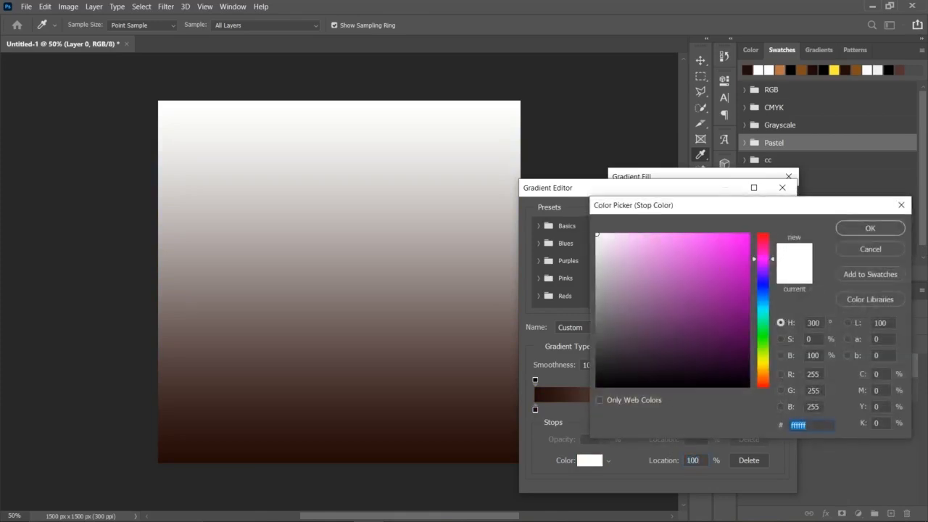
pyautogui.write('85')
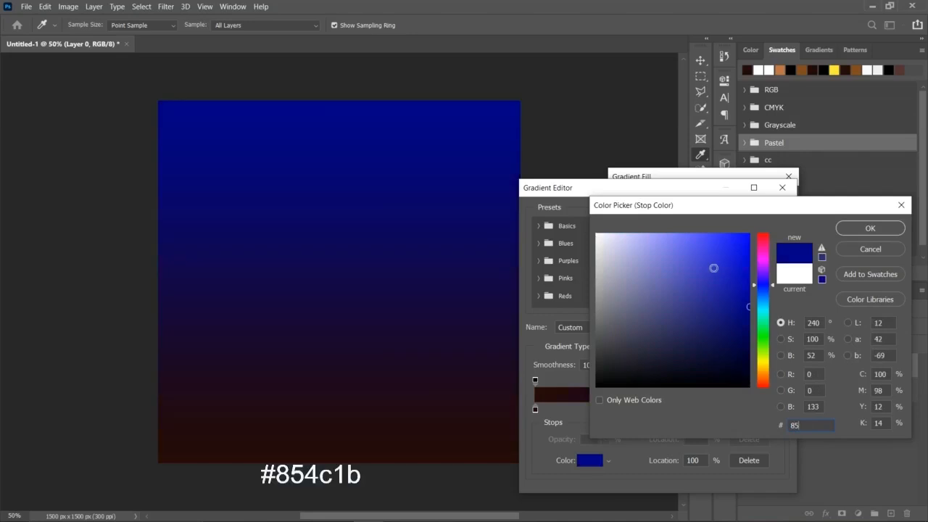
pyautogui.write('4c')
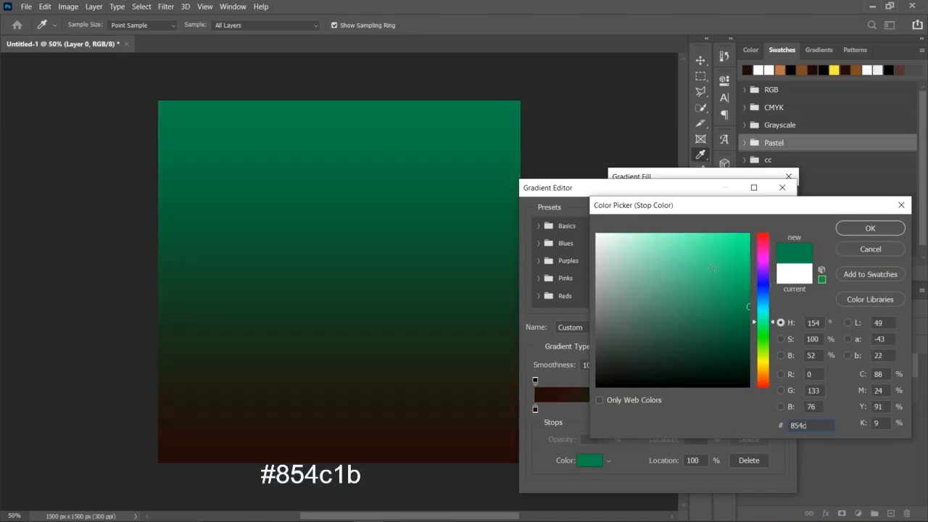
pyautogui.write('1b')
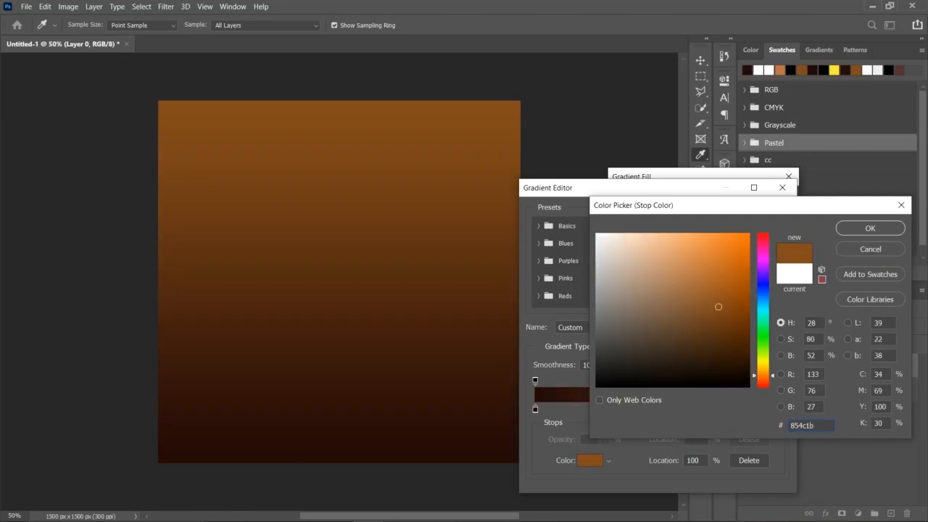
pyautogui.click(869, 229)
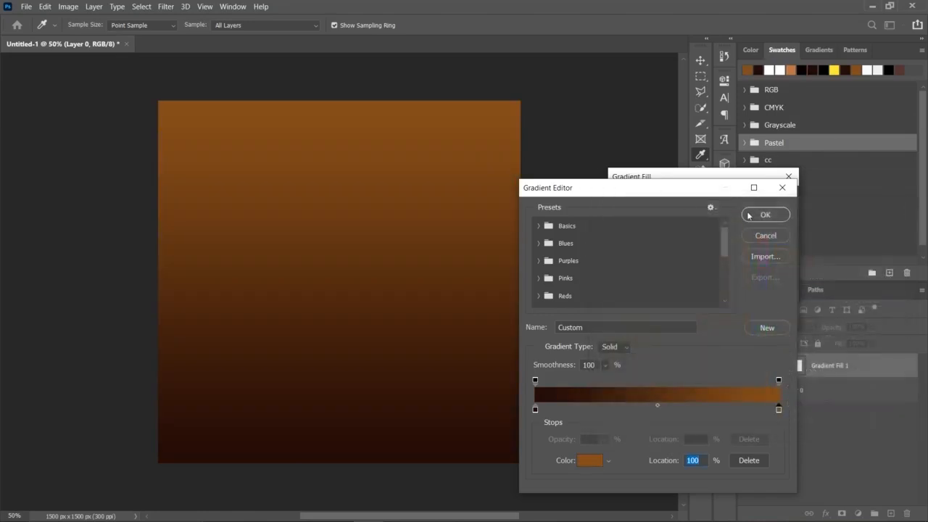
pyautogui.click(751, 216)
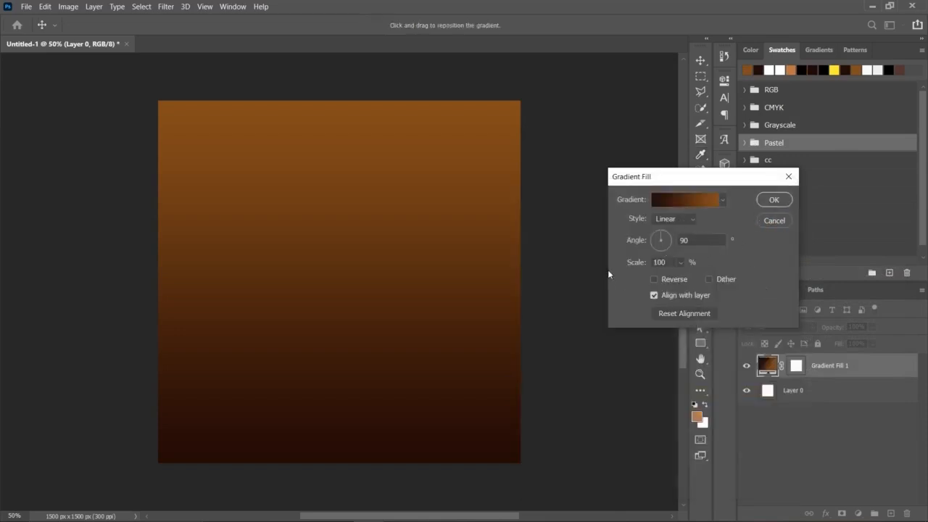
pyautogui.click(763, 200)
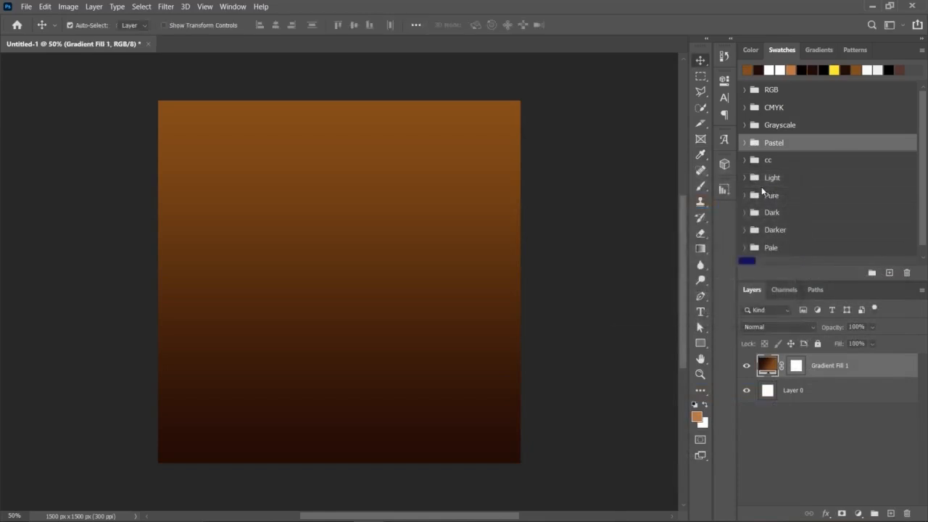
# Step: Add a new layer and draw a black-to-transparent linear gradient upward from below the canvas, darkening its lower third
pyautogui.click(893, 513)
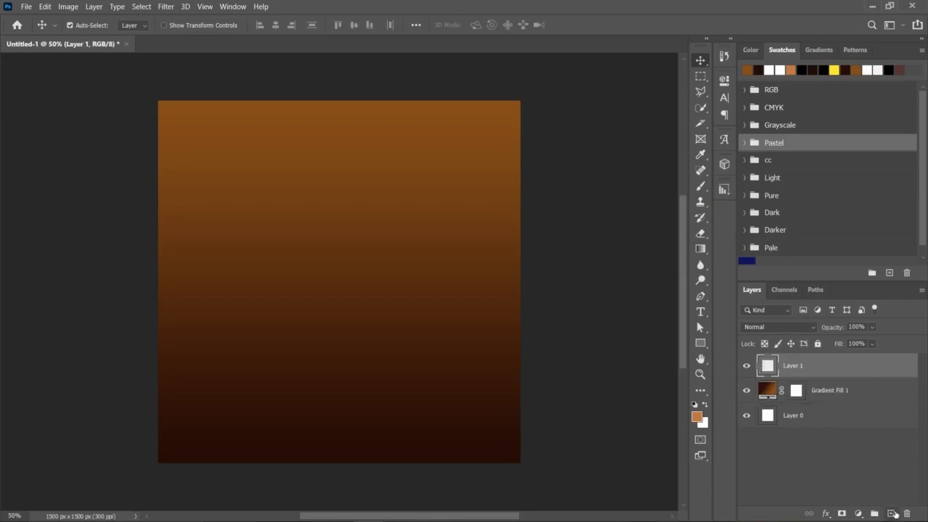
pyautogui.click(701, 250)
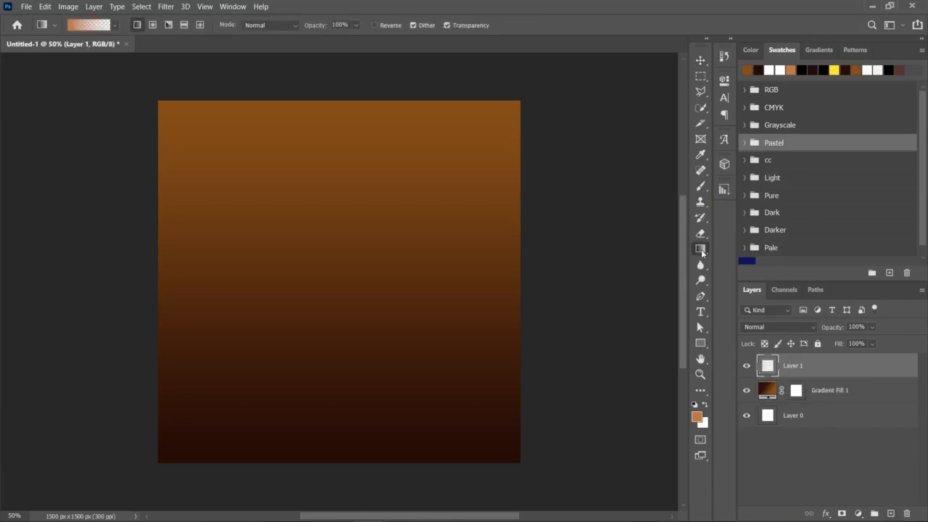
pyautogui.click(694, 405)
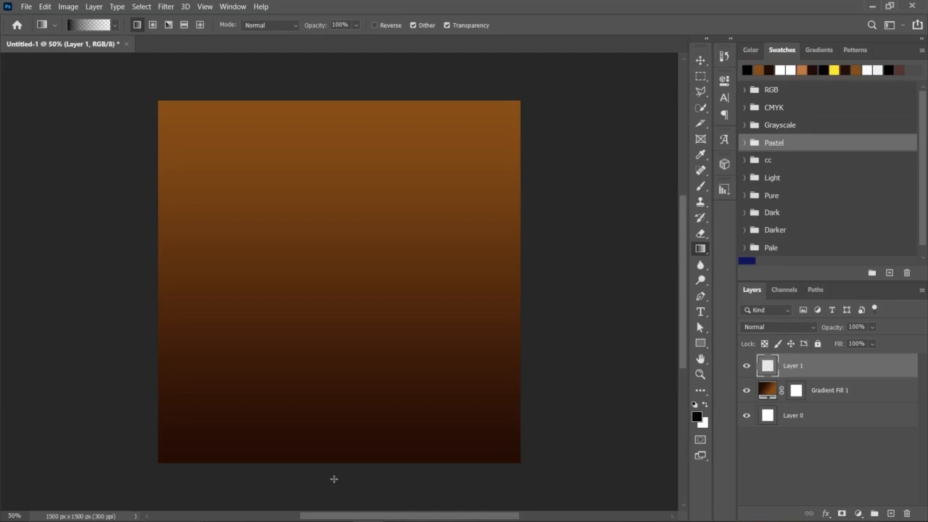
pyautogui.moveTo(334, 476); pyautogui.dragTo(346, 346)
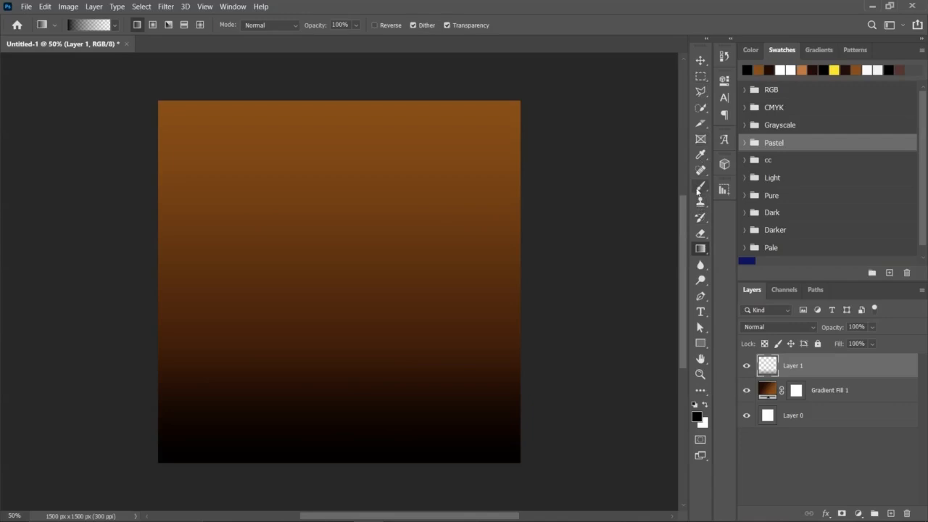
# Step: Add another new layer for the Brush tool and set the foreground colour to #be7844
pyautogui.click(698, 188)
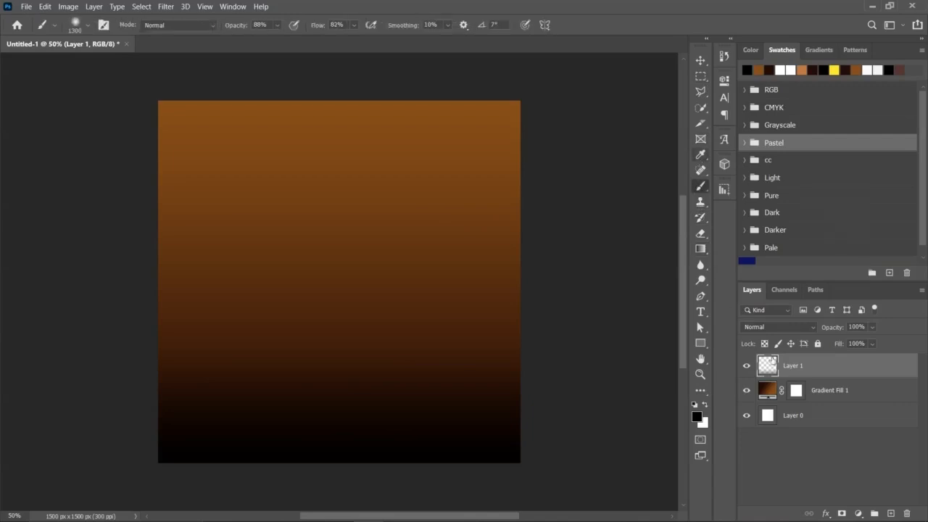
pyautogui.click(890, 514)
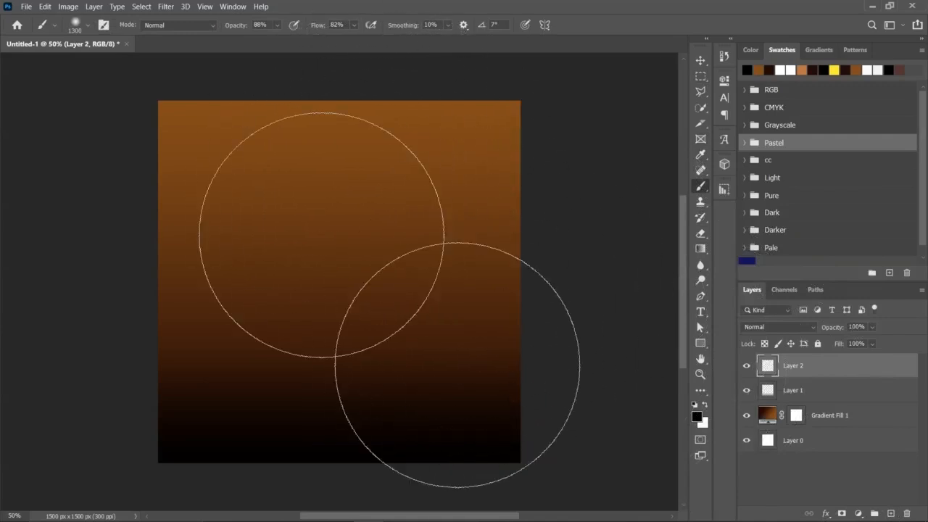
pyautogui.click(697, 418)
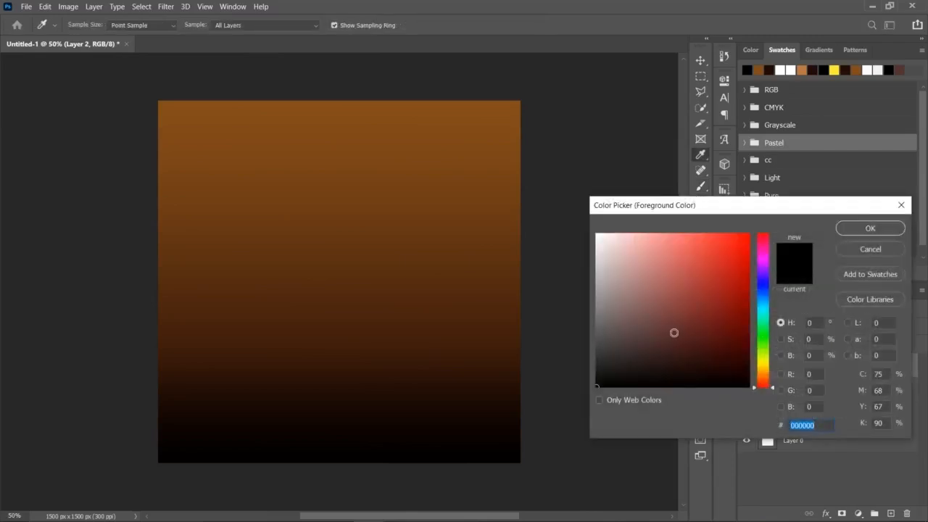
pyautogui.write('b')
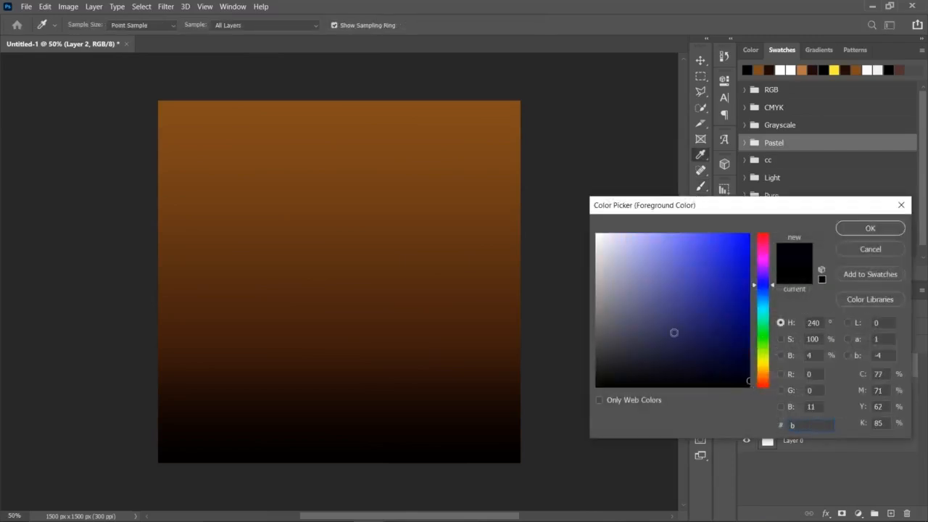
pyautogui.write('e7844')
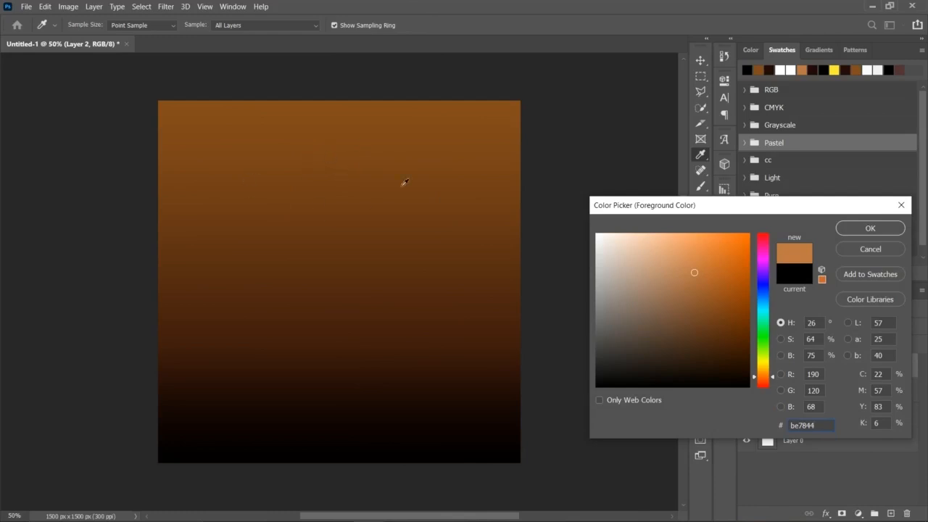
pyautogui.click(845, 231)
pyautogui.press('b')
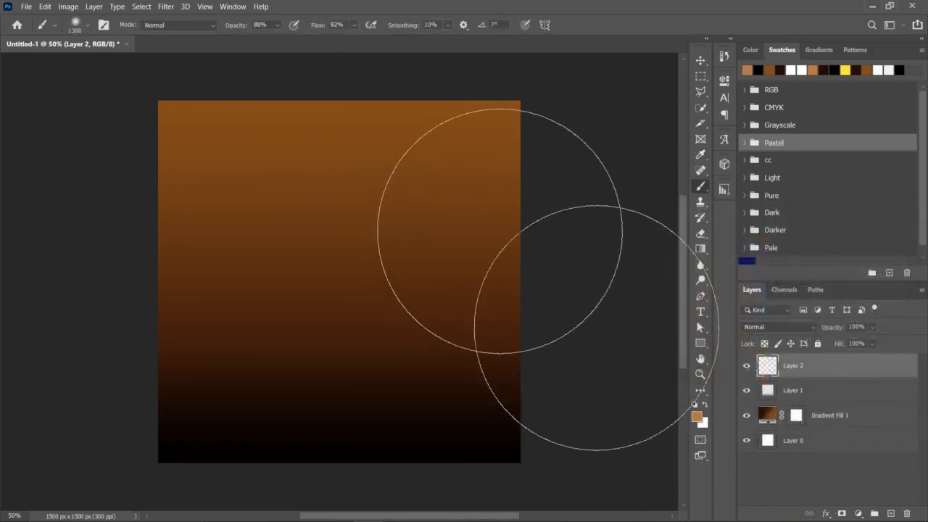
pyautogui.click(318, 31)
pyautogui.click(318, 31)
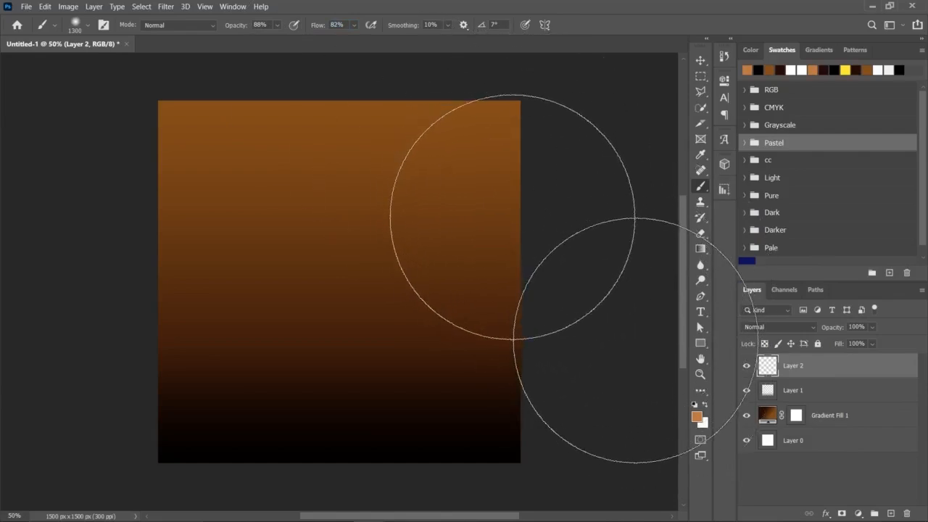
pyautogui.click(512, 216)
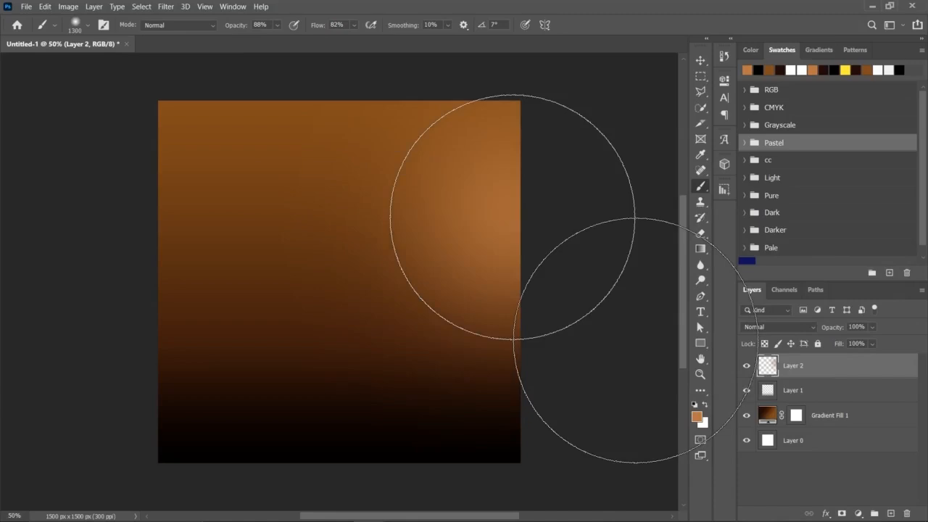
pyautogui.hotkey('ctrl', 'z')
# Step: Reduce the soft brush to 1100 px and paint two overlapping dabs at the canvas's upper right edge
pyautogui.press('[')
pyautogui.press('[')
pyautogui.click(512, 210)
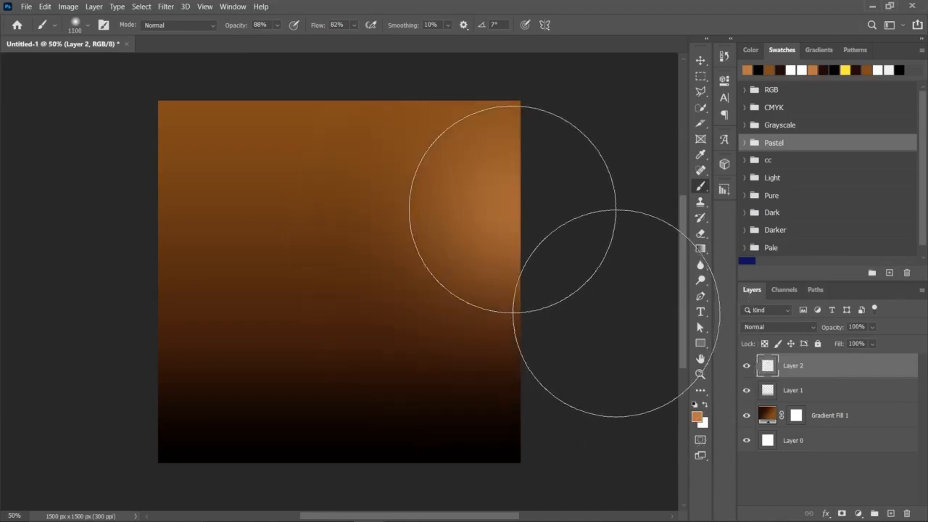
pyautogui.click(513, 210)
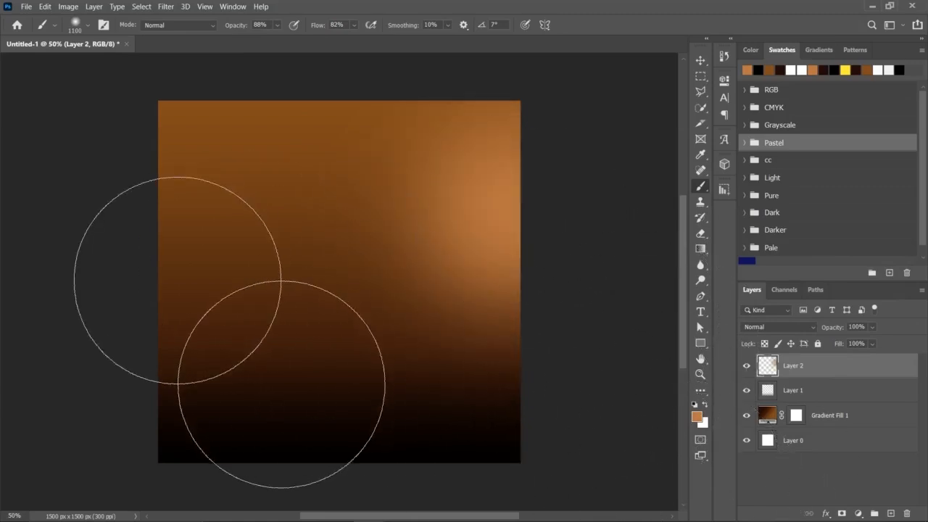
# Step: Enlarge the brush to 1300 px, paint a soft glow on the canvas's left edge, and lower Layer 2's opacity to 78%
pyautogui.press(']')
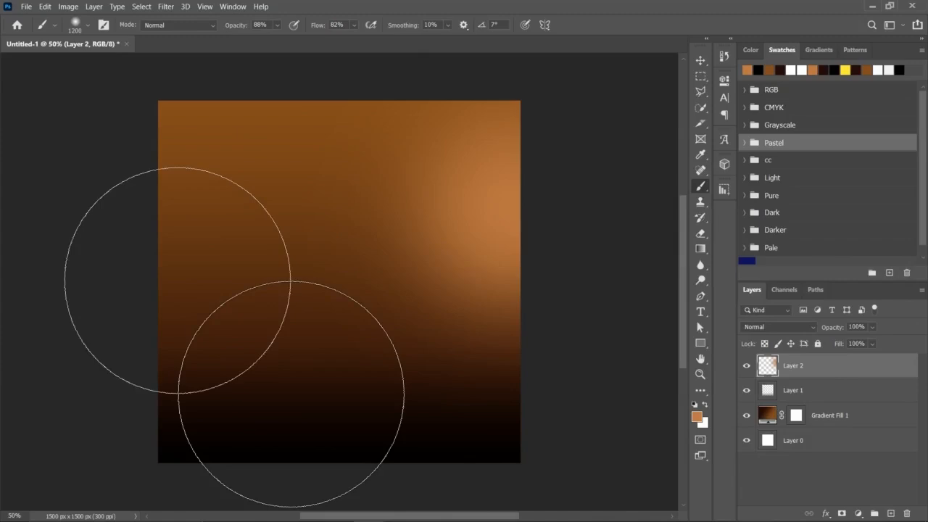
pyautogui.press(']')
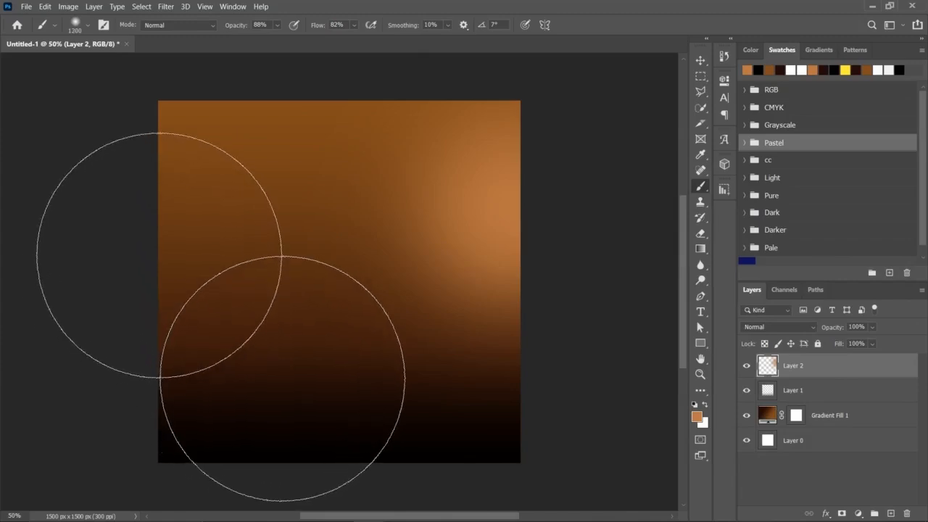
pyautogui.click(159, 255)
pyautogui.press(']')
pyautogui.moveTo(848, 331); pyautogui.dragTo(839, 332)
pyautogui.click(843, 345)
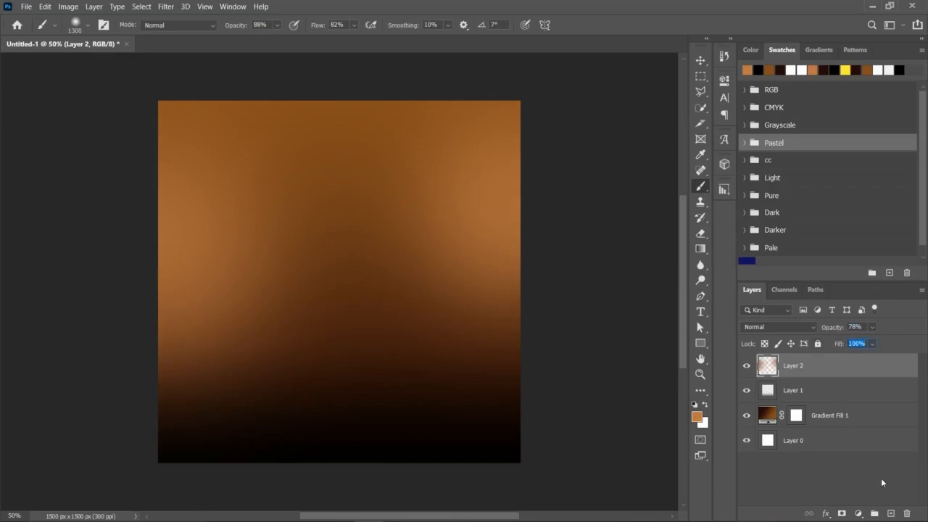
# Step: Add a new layer above Layer 2 and set the foreground colour to #ffeb33 for the Brush tool
pyautogui.click(896, 514)
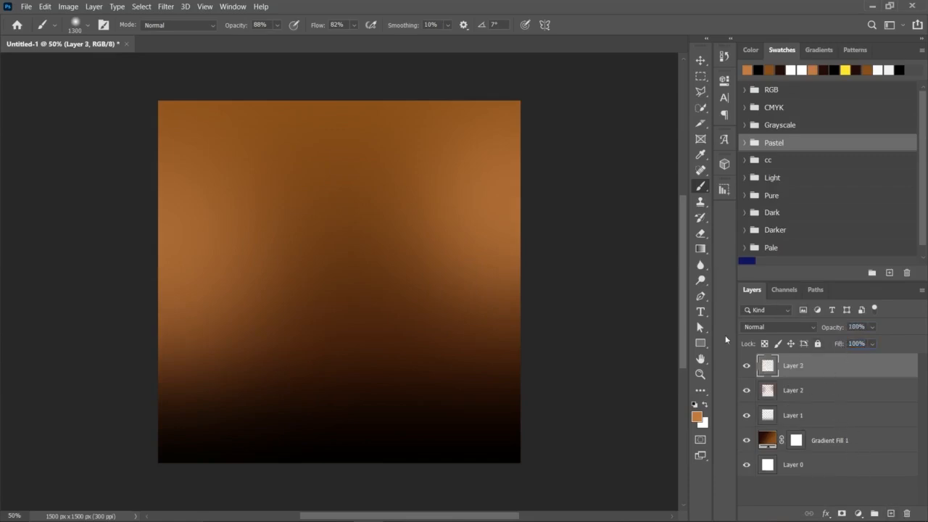
pyautogui.click(696, 417)
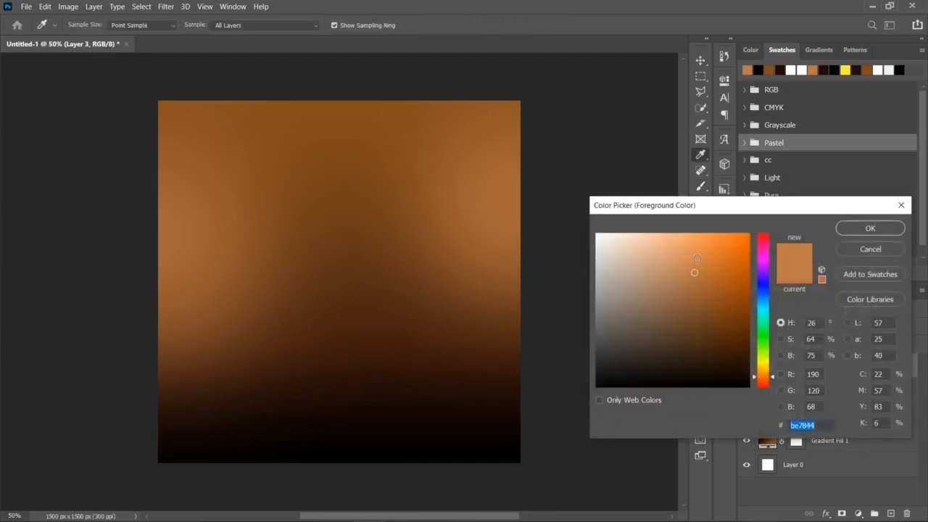
pyautogui.write('ff')
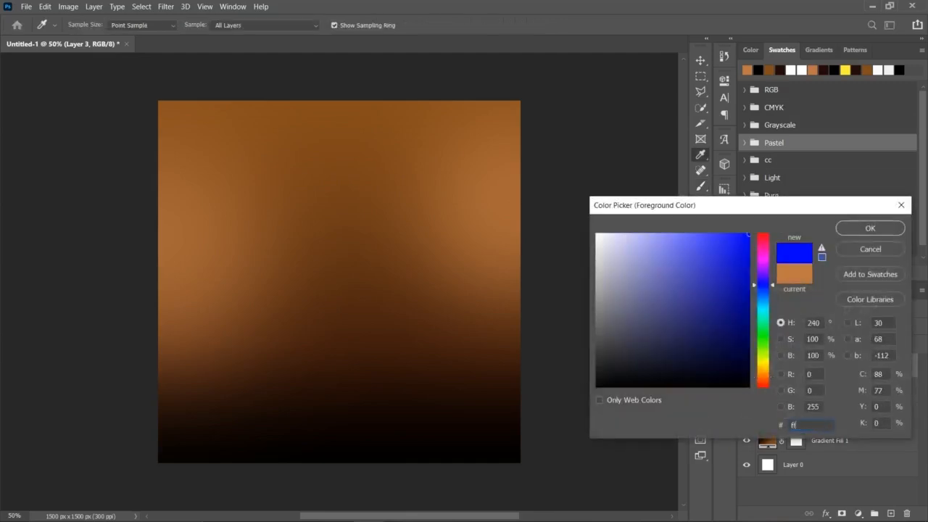
pyautogui.write('eb33')
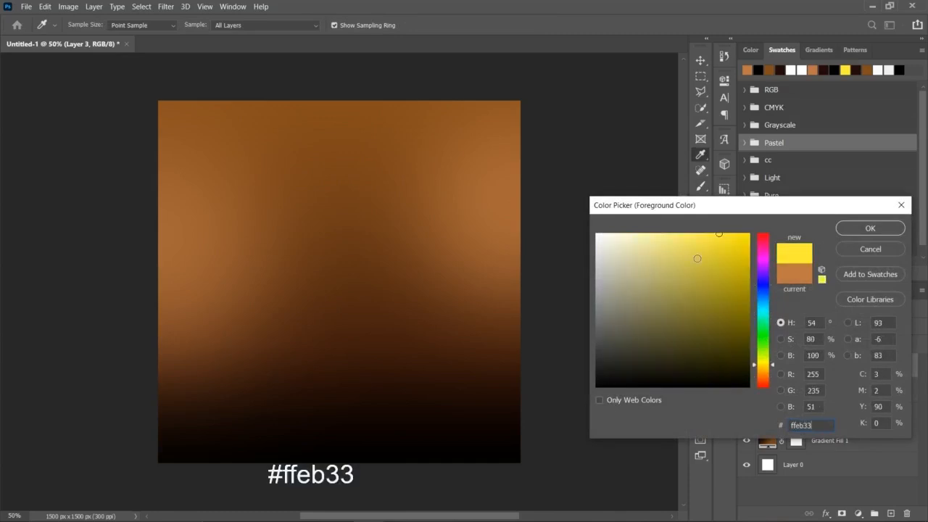
pyautogui.press('Return')
pyautogui.press('b')
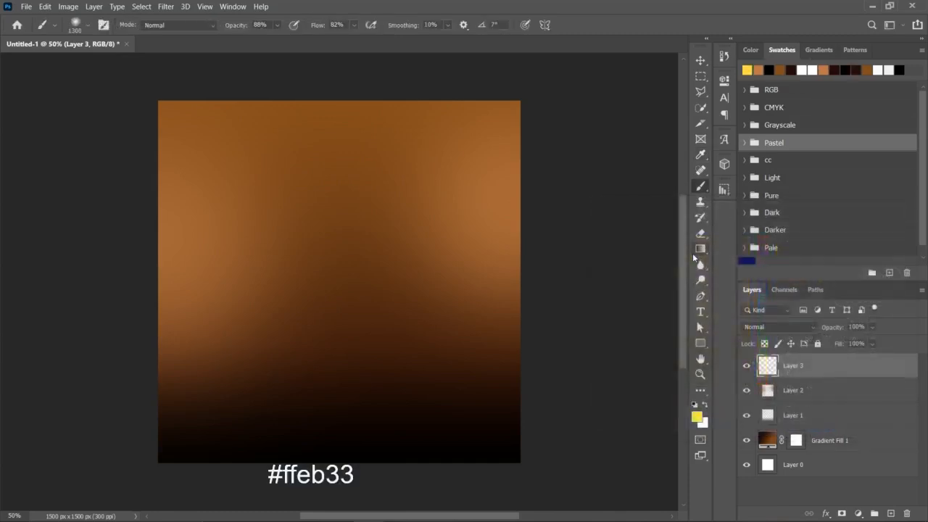
# Step: Reduce the soft brush to 900 px and paint one yellow glow on each side edge of the canvas, near the top
pyautogui.press('[')
pyautogui.press('[')
pyautogui.press('[')
pyautogui.press('[')
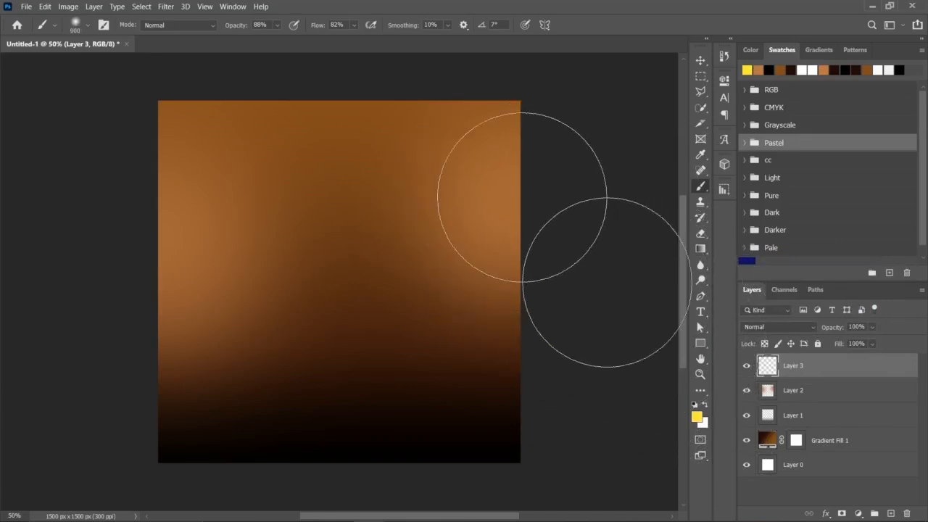
pyautogui.click(517, 158)
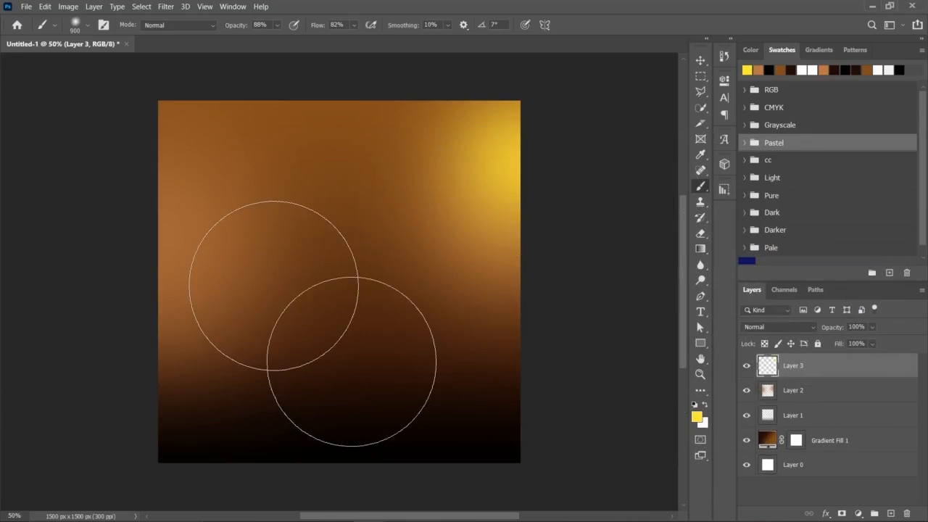
pyautogui.click(139, 179)
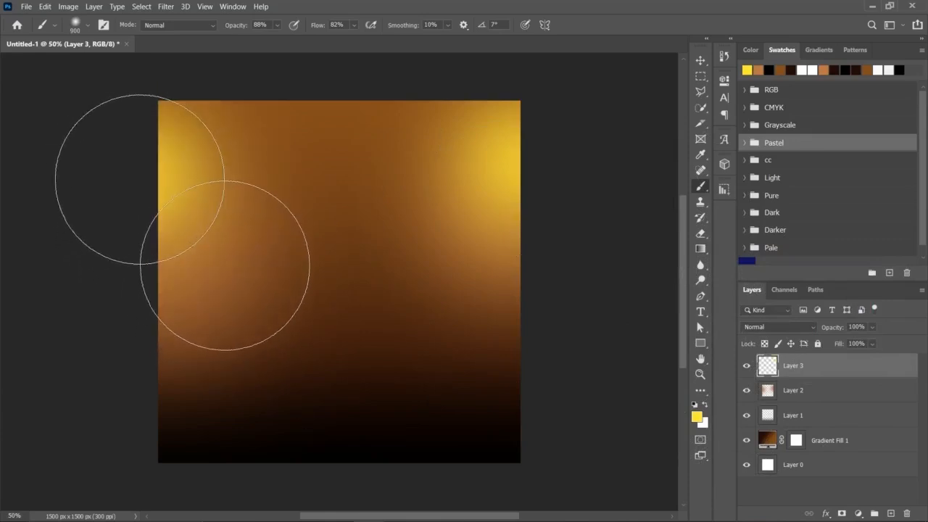
# Step: Set Layer 3's blend mode to Screen and its opacity to 31%, and compare the canvas with that layer hidden and shown
pyautogui.click(753, 327)
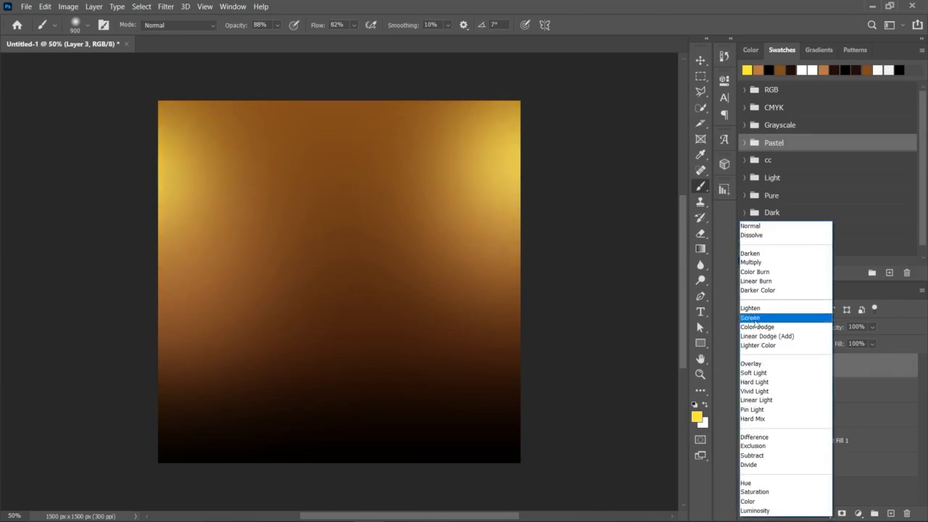
pyautogui.click(751, 318)
pyautogui.moveTo(845, 329); pyautogui.dragTo(794, 328)
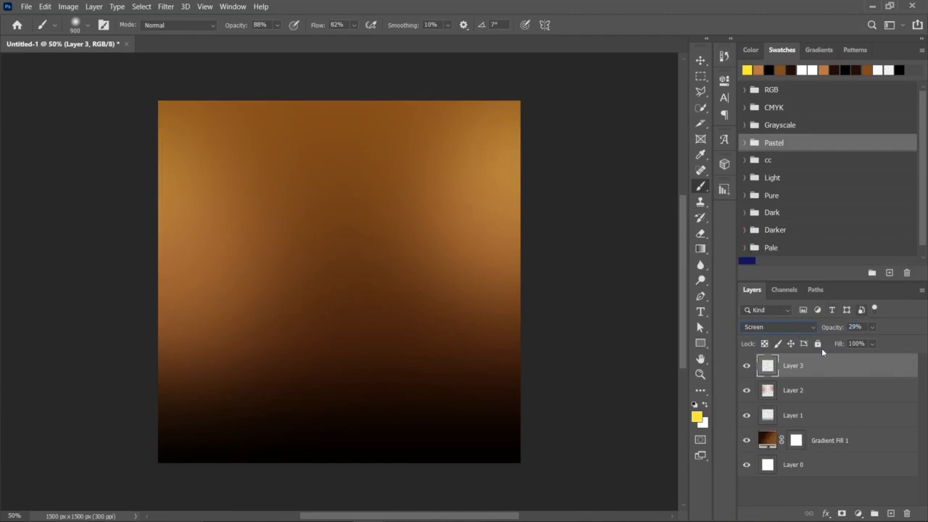
pyautogui.moveTo(839, 331); pyautogui.dragTo(838, 333)
pyautogui.click(746, 366)
pyautogui.click(747, 366)
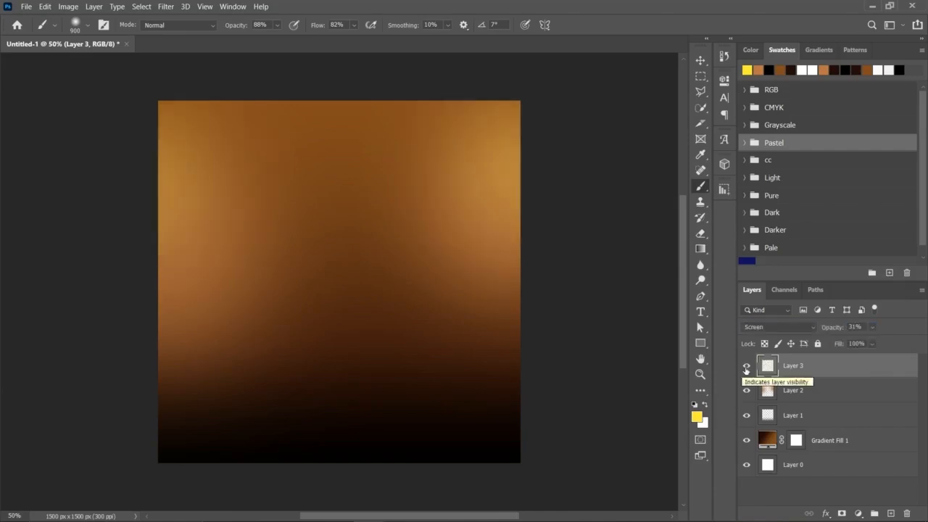
pyautogui.click(747, 368)
pyautogui.click(747, 369)
pyautogui.click(747, 368)
pyautogui.click(747, 369)
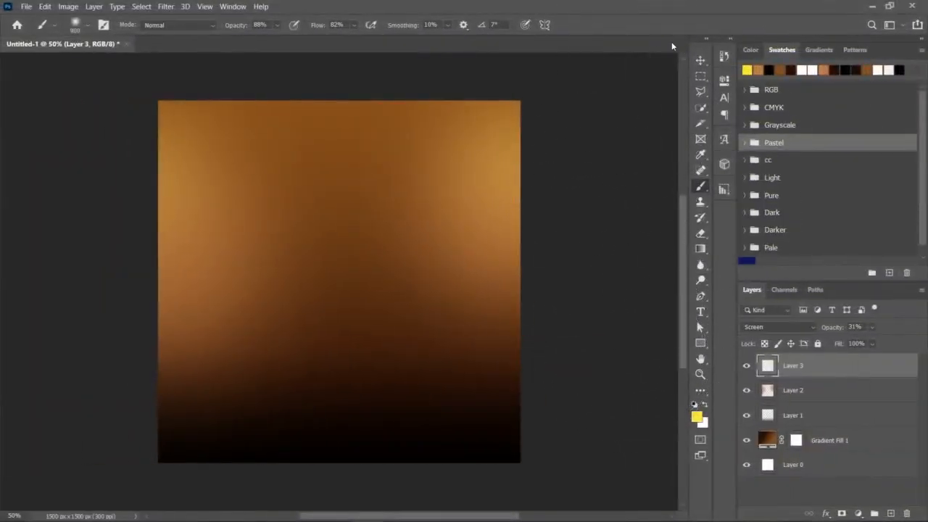
# Step: Create a new Layer 4 in Soft Light mode, filled with the neutral 50% gray
pyautogui.click(700, 60)
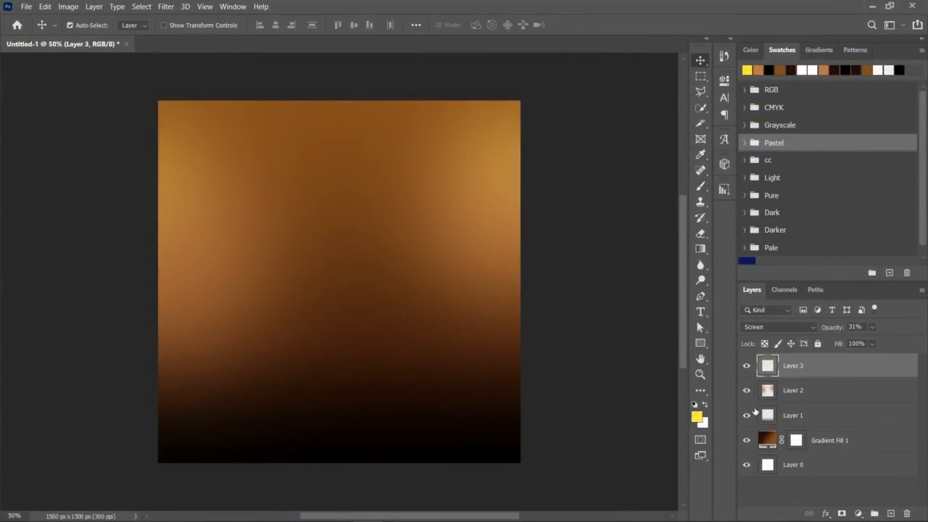
pyautogui.press('ctrl')
pyautogui.hotkey('ctrl', 'shift', 'n')
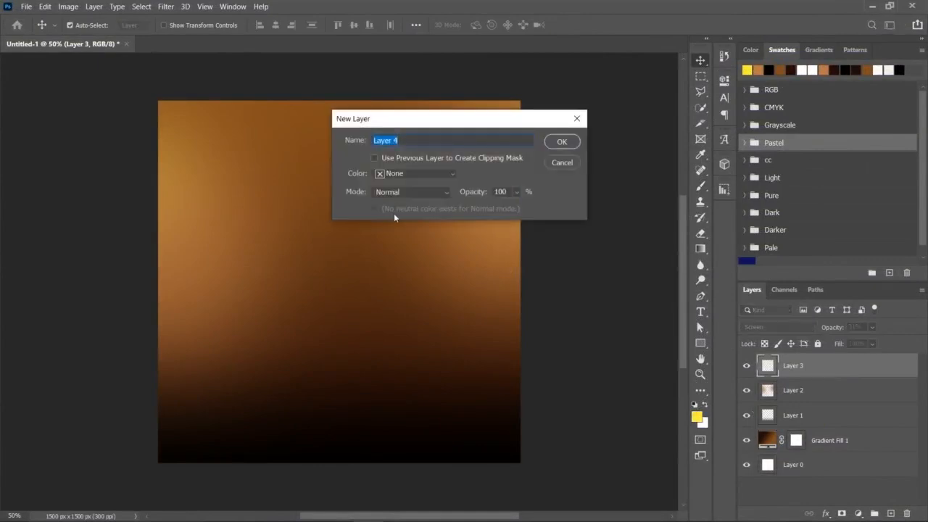
pyautogui.click(385, 192)
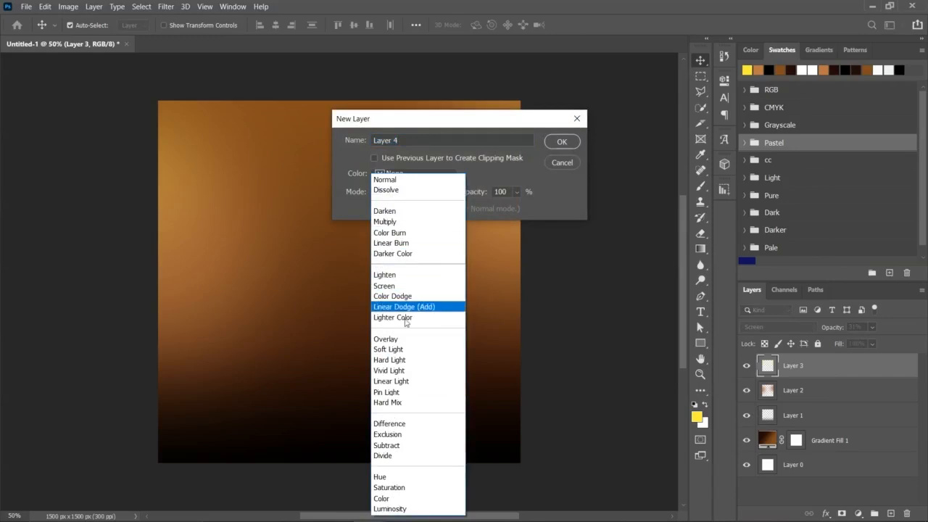
pyautogui.click(391, 348)
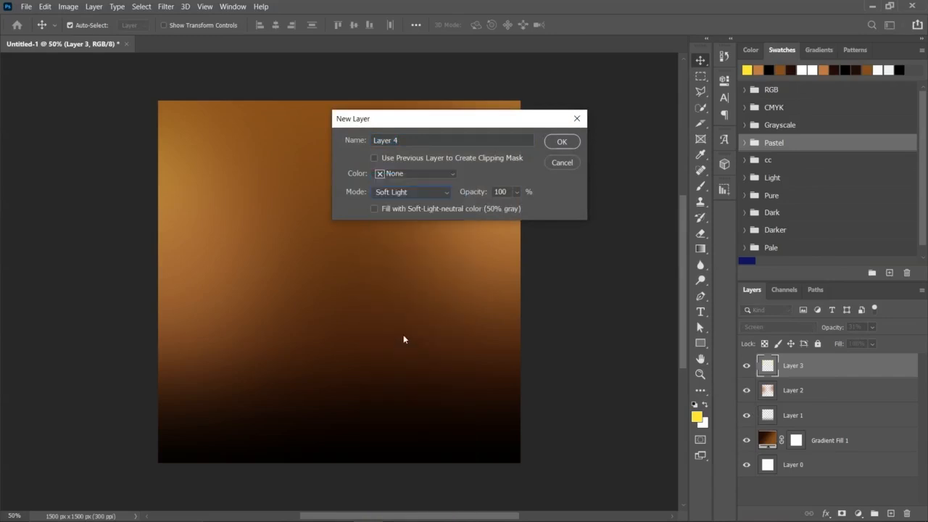
pyautogui.click(373, 208)
pyautogui.click(549, 142)
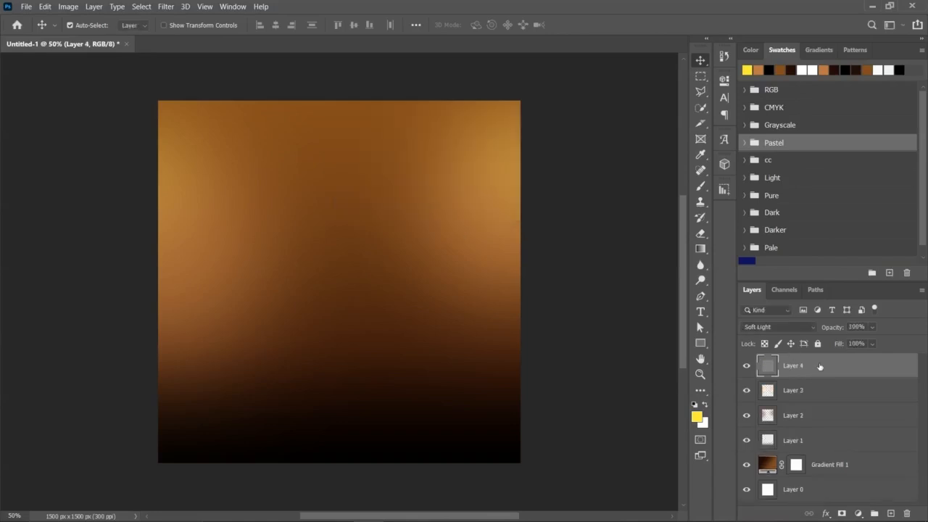
# Step: Convert the gray Layer 4 to a smart object
pyautogui.click(795, 391)
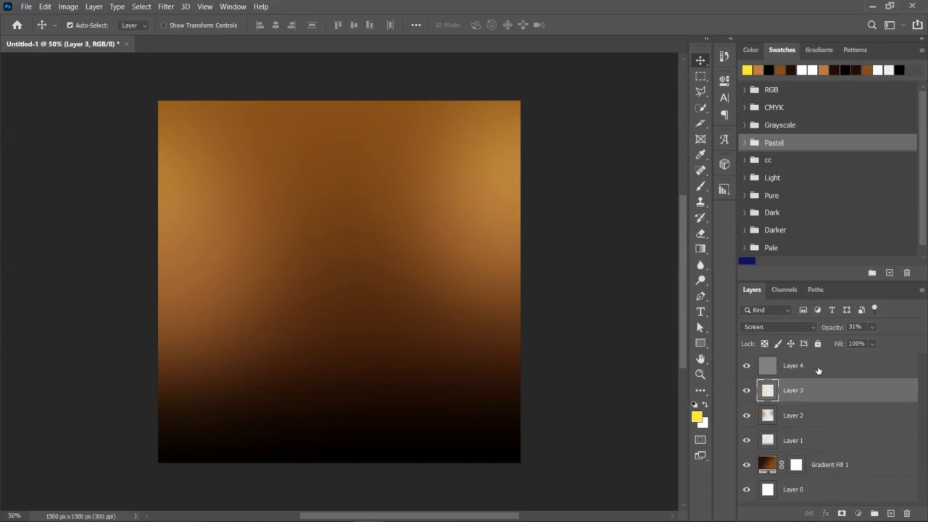
pyautogui.click(794, 369)
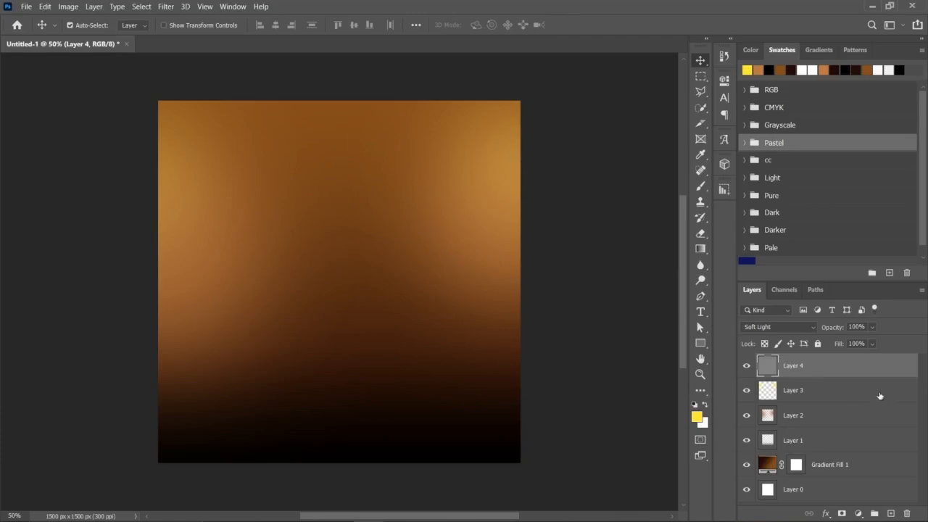
pyautogui.rightClick(811, 369)
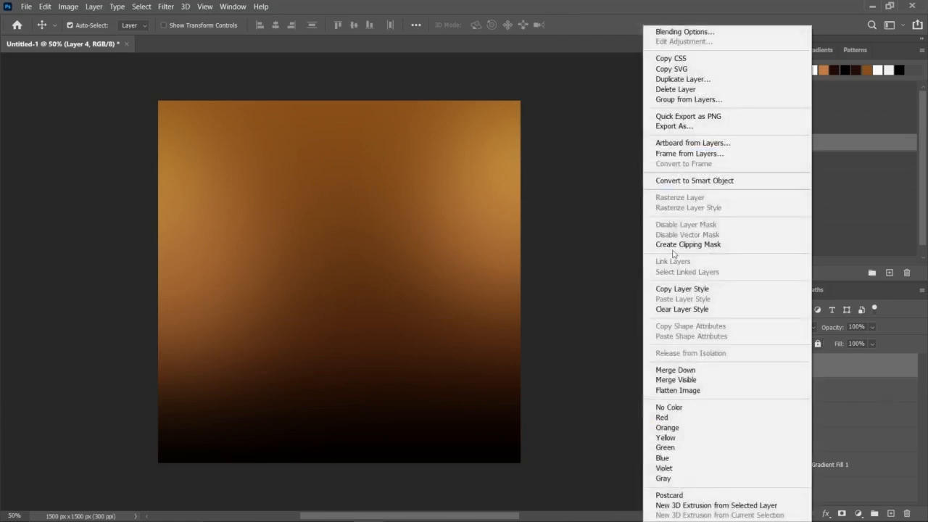
pyautogui.click(707, 180)
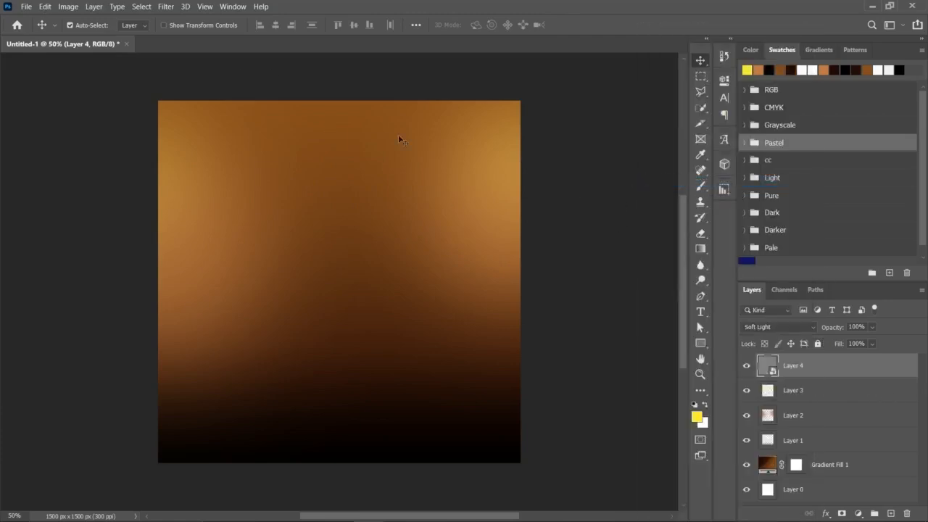
# Step: Apply Add Noise to Layer 4 with a 6% amount, Uniform distribution and Monochromatic off, and inspect the grain up close
pyautogui.click(174, 9)
pyautogui.moveTo(217, 167)
pyautogui.click(339, 167)
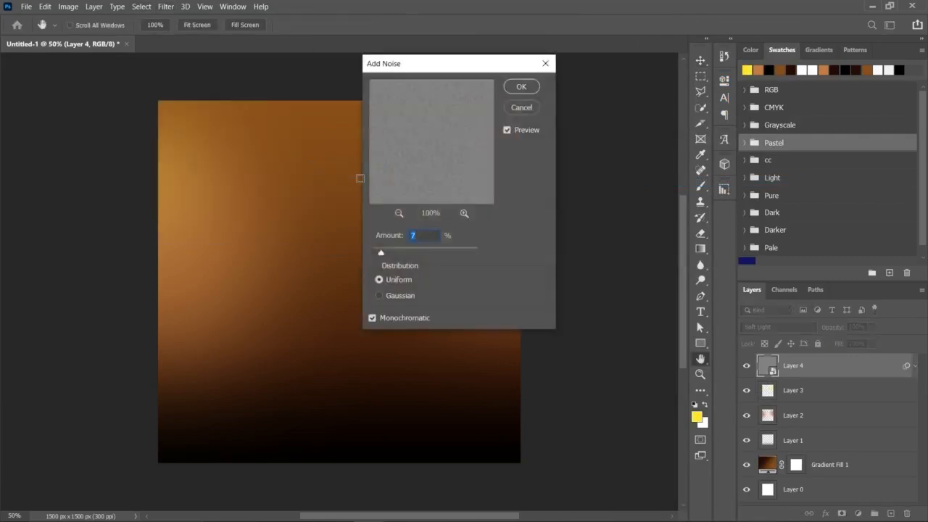
pyautogui.press('Down')
pyautogui.click(372, 318)
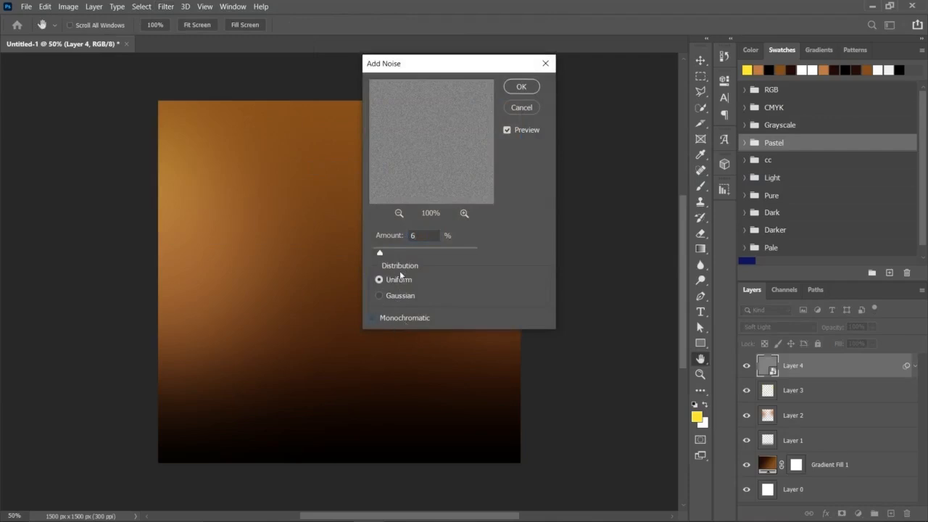
pyautogui.click(521, 87)
pyautogui.hotkey('ctrl', '+')
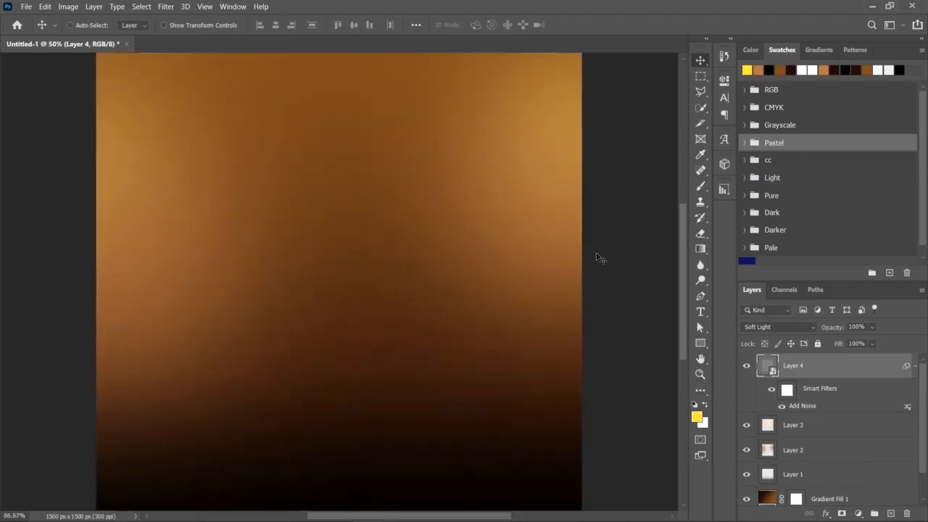
pyautogui.hotkey('ctrl', '+')
pyautogui.hotkey('ctrl', '+')
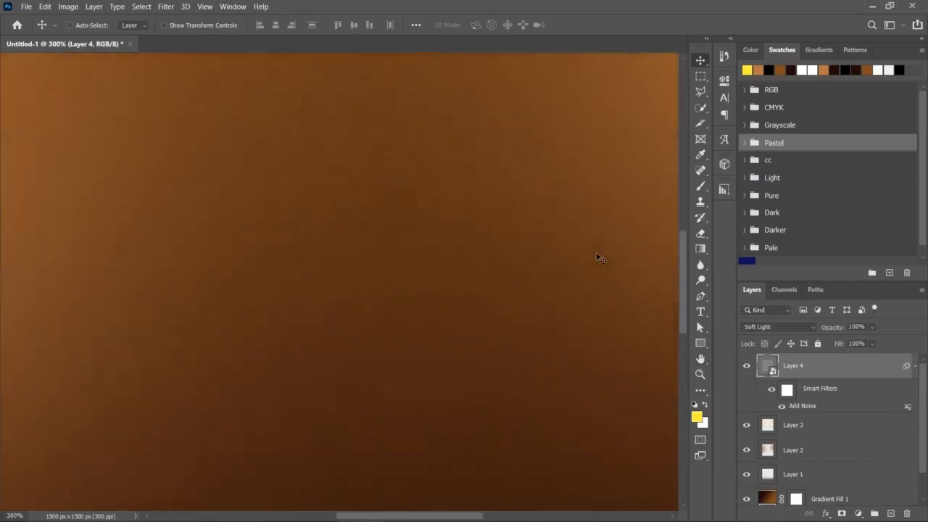
pyautogui.hotkey('ctrl', '-')
pyautogui.hotkey('ctrl', '-')
pyautogui.hotkey('ctrl', '+')
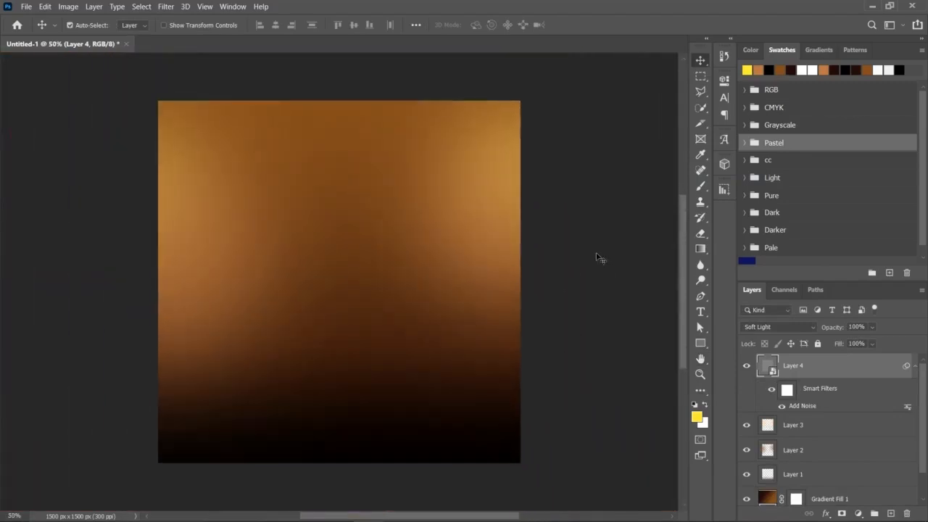
# Step: Lower Layer 2's opacity slightly and compare the background with the glow layers, Layer 2 and Layer 3, hidden and shown
pyautogui.click(815, 450)
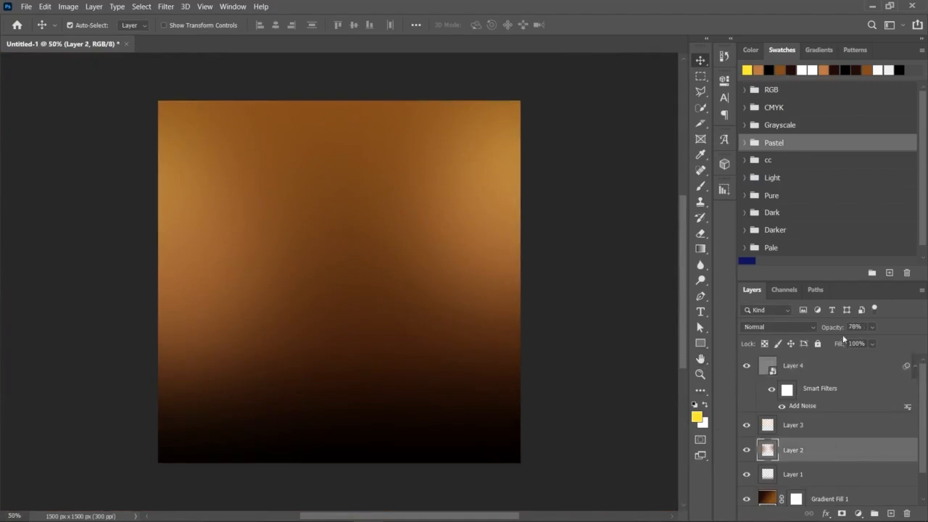
pyautogui.click(834, 327)
pyautogui.moveTo(834, 329); pyautogui.dragTo(833, 330)
pyautogui.click(747, 426)
pyautogui.click(746, 450)
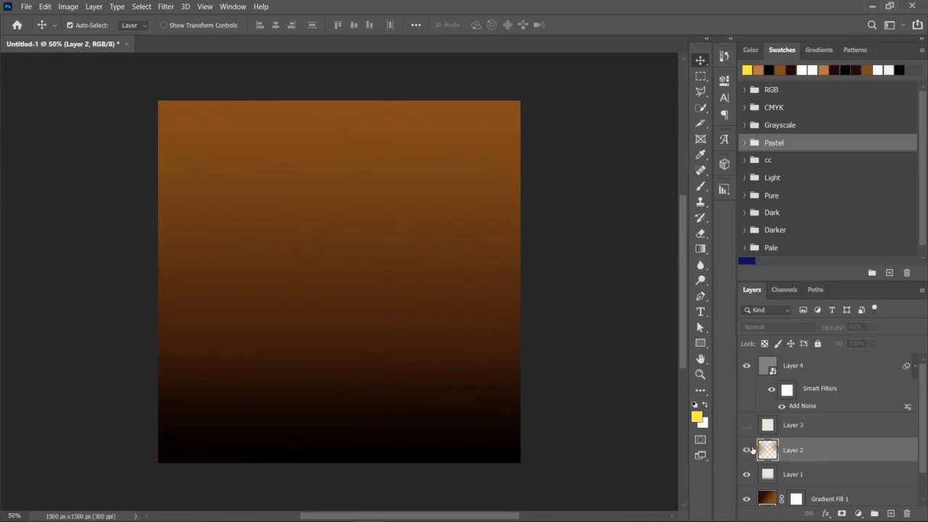
pyautogui.click(746, 449)
pyautogui.click(746, 425)
# Step: Group all layers from Layer 4 down to Layer 0, name the group BG and give it an orange colour label
pyautogui.click(839, 373)
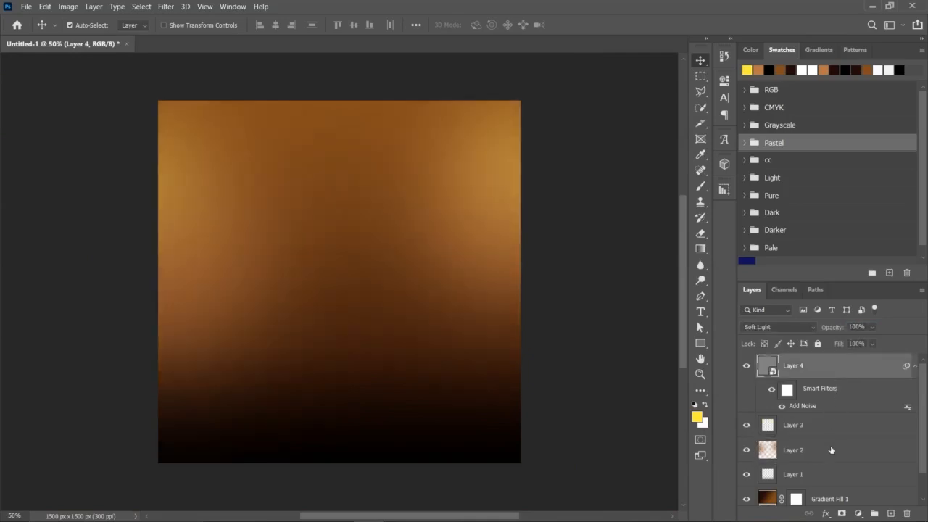
pyautogui.scroll(-1, 833, 486)
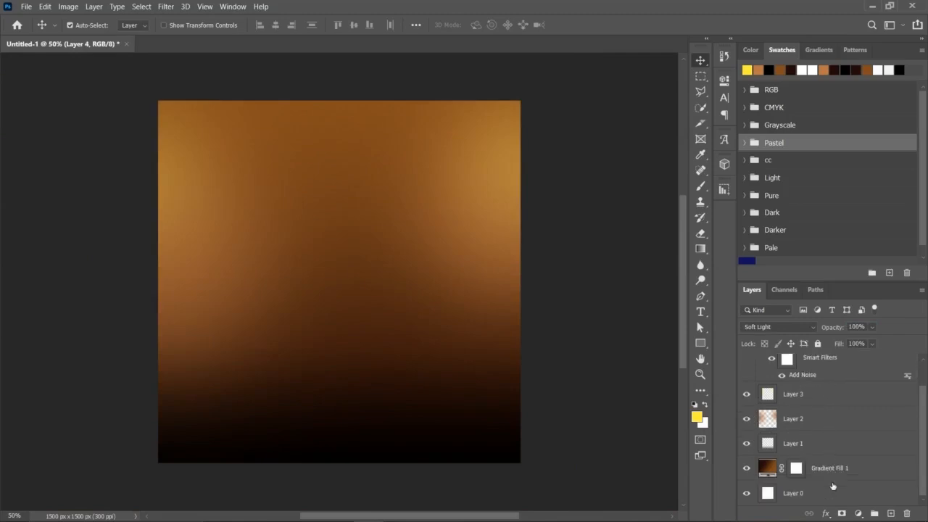
pyautogui.scroll(1, 833, 486)
pyautogui.scroll(-1, 833, 410)
pyautogui.keyDown('shift'); pyautogui.click(831, 493); pyautogui.keyUp('shift')
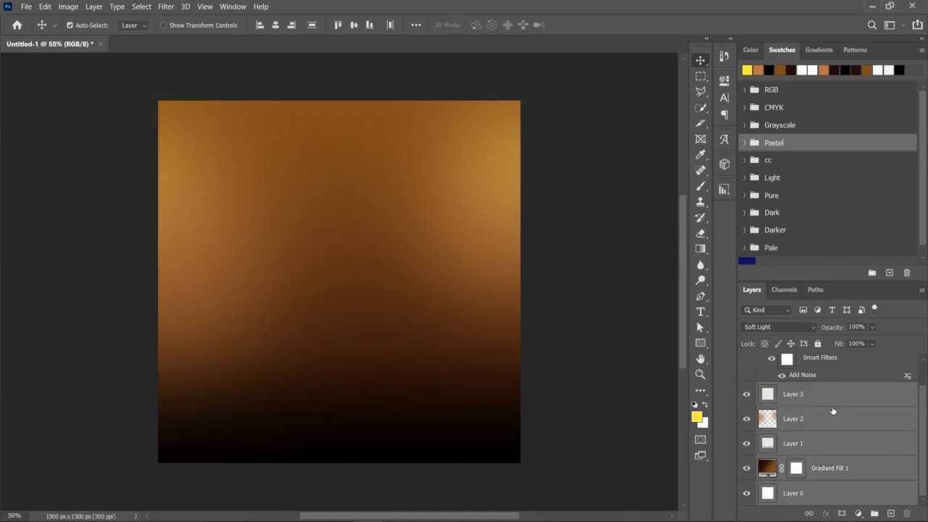
pyautogui.hotkey('ctrl', 'g')
pyautogui.doubleClick(790, 362)
pyautogui.write('BG')
pyautogui.press('Return')
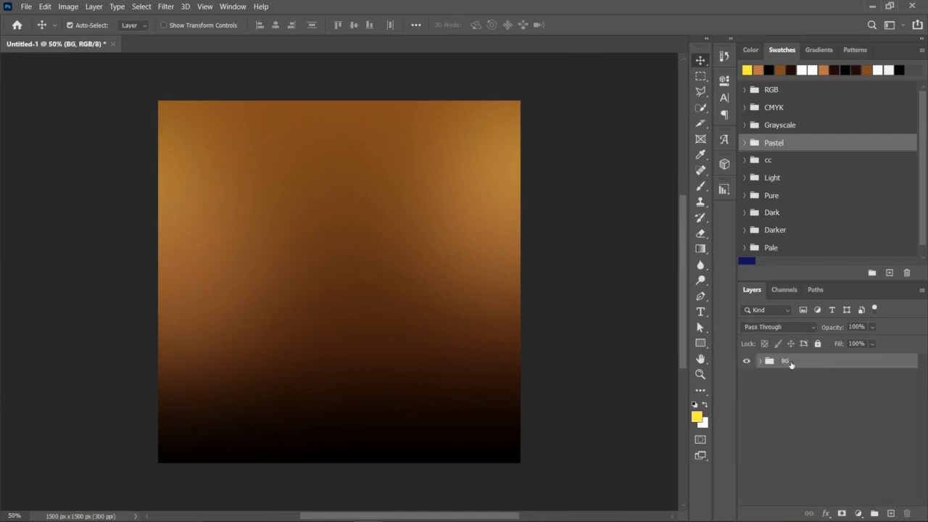
pyautogui.rightClick(791, 364)
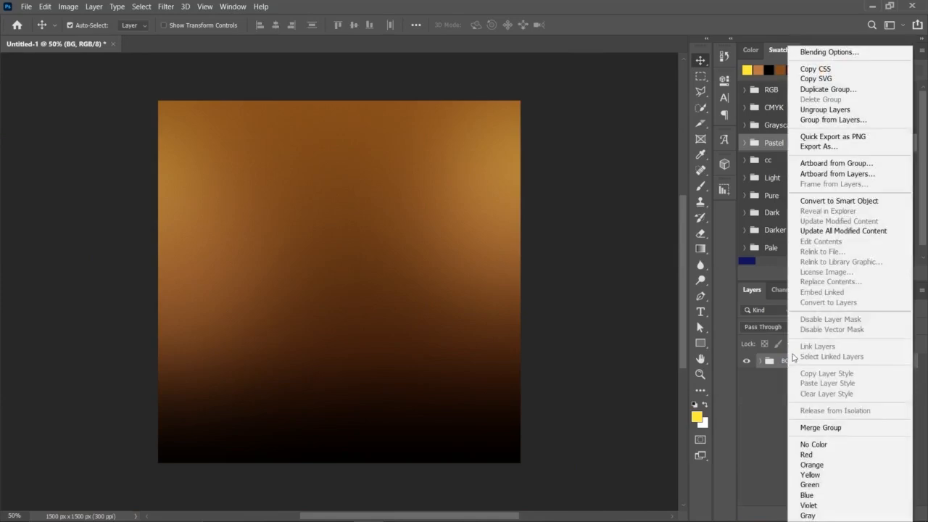
pyautogui.click(838, 466)
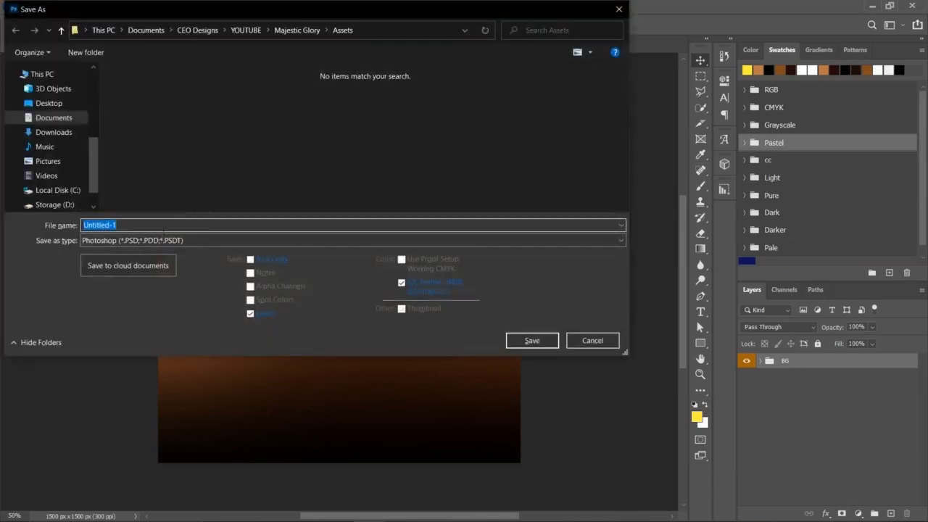
# Step: Save the document in Photoshop format in the Assets folder under the name "Majestic Glory - Youtube"
pyautogui.write('Majestic Glorty')
pyautogui.press('BackSpace')
pyautogui.press('BackSpace')
pyautogui.write('y - Youtube')
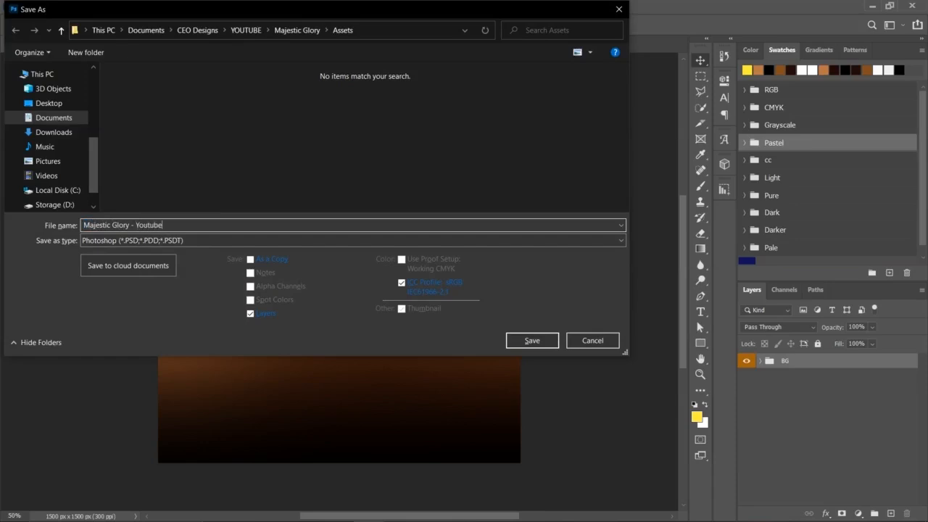
pyautogui.press('Return')
pyautogui.press('Return')
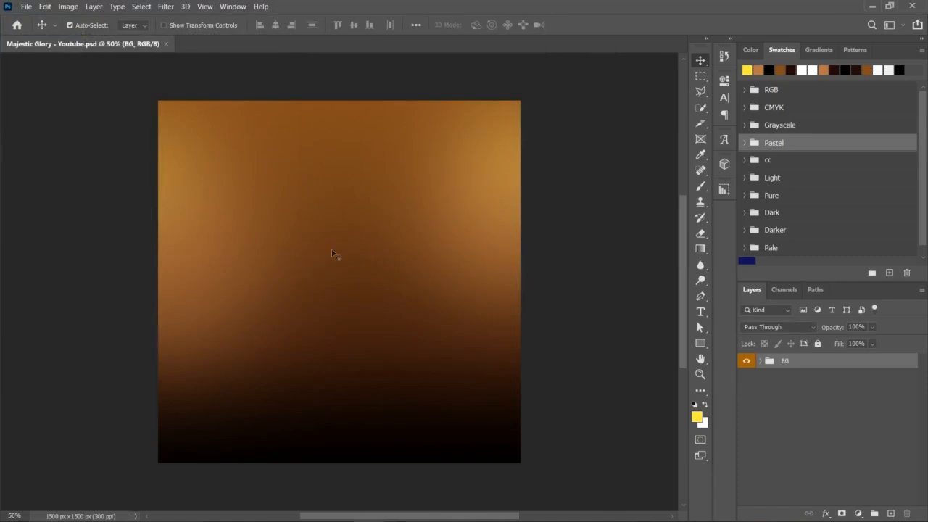
# Step: Place the throne image pngwing.com(22) from the Assets folder as an embedded layer above the BG group
pyautogui.click(25, 7)
pyautogui.click(76, 236)
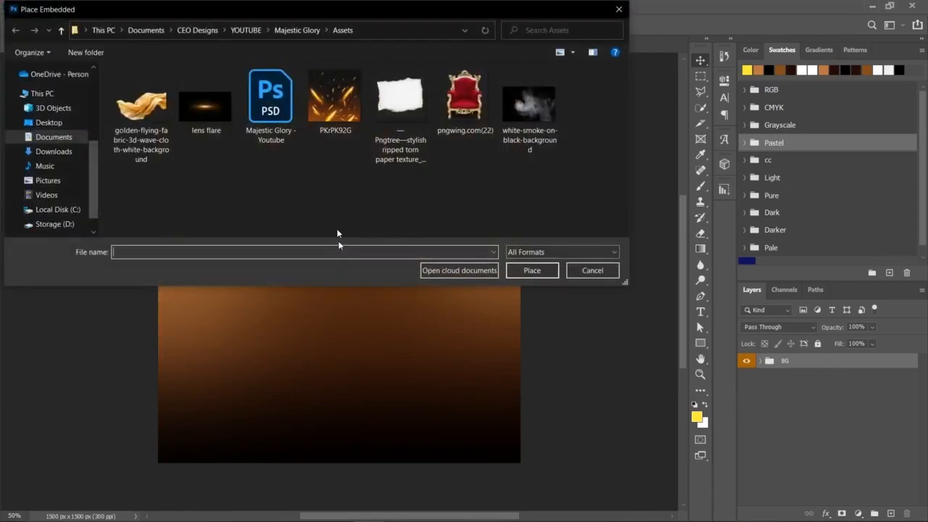
pyautogui.doubleClick(478, 108)
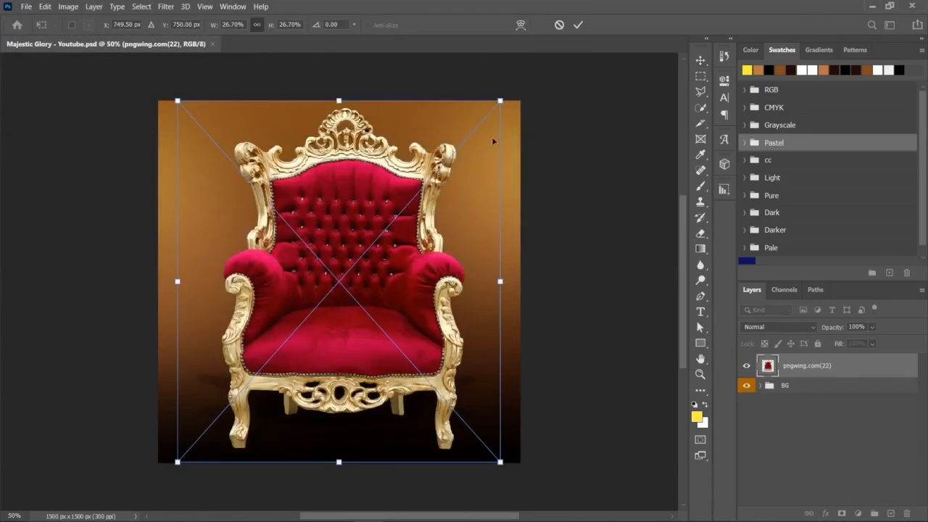
pyautogui.click(577, 25)
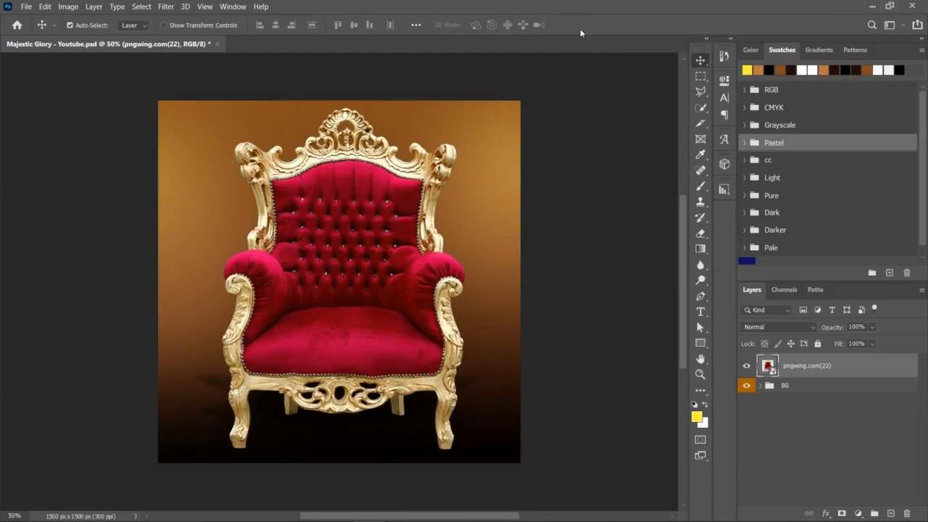
# Step: Scale the throne to about 21.6% and place it in the canvas's lower-left corner, partly cut off by the left and bottom edges
pyautogui.hotkey('ctrl', 't')
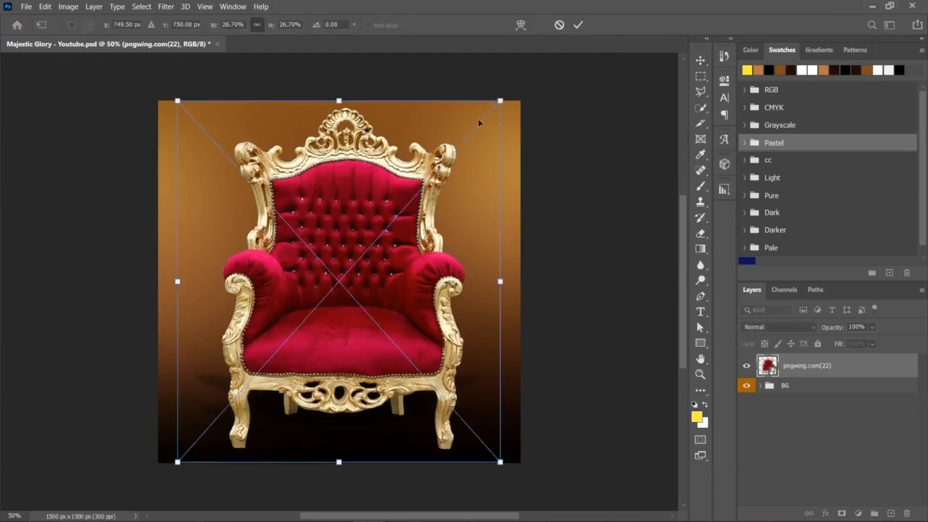
pyautogui.moveTo(506, 105); pyautogui.dragTo(414, 194)
pyautogui.moveTo(330, 335); pyautogui.dragTo(230, 338)
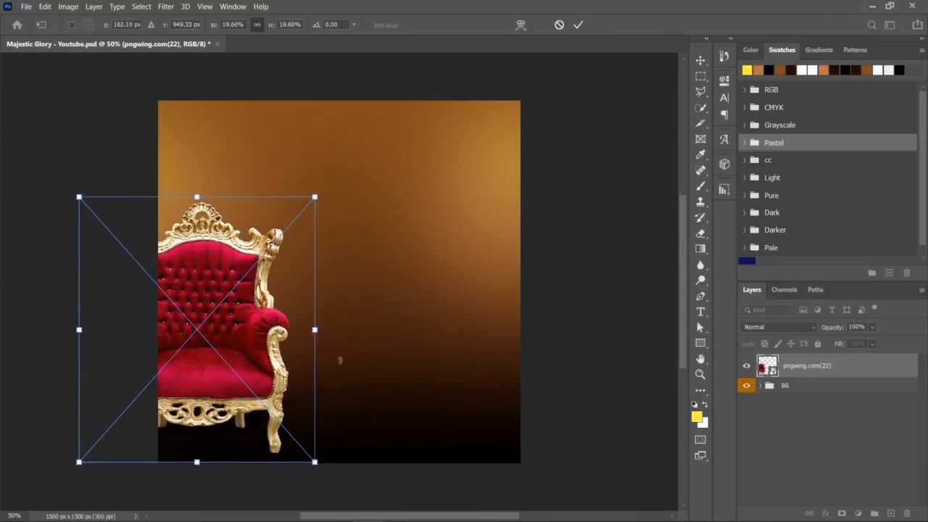
pyautogui.moveTo(315, 467); pyautogui.dragTo(339, 485)
pyautogui.moveTo(258, 394); pyautogui.dragTo(243, 391)
pyautogui.moveTo(318, 337); pyautogui.dragTo(273, 344)
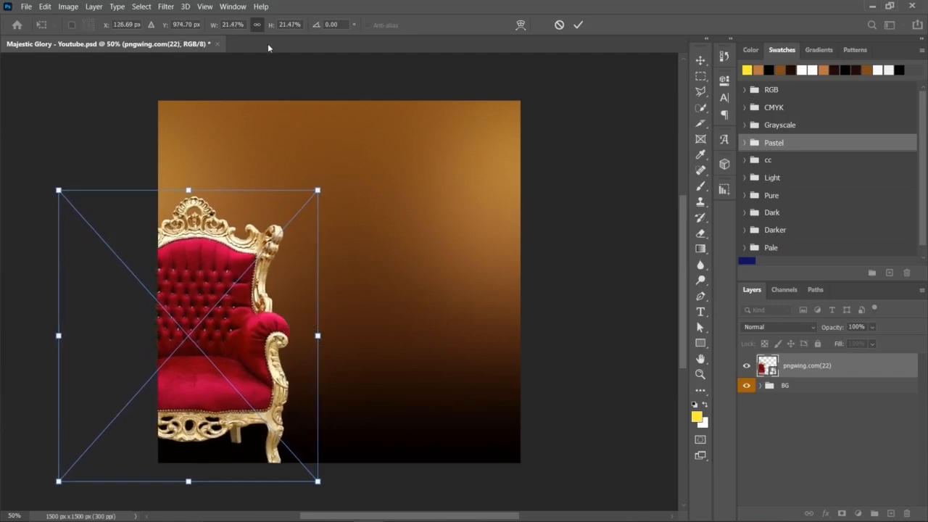
pyautogui.moveTo(323, 192); pyautogui.dragTo(329, 191)
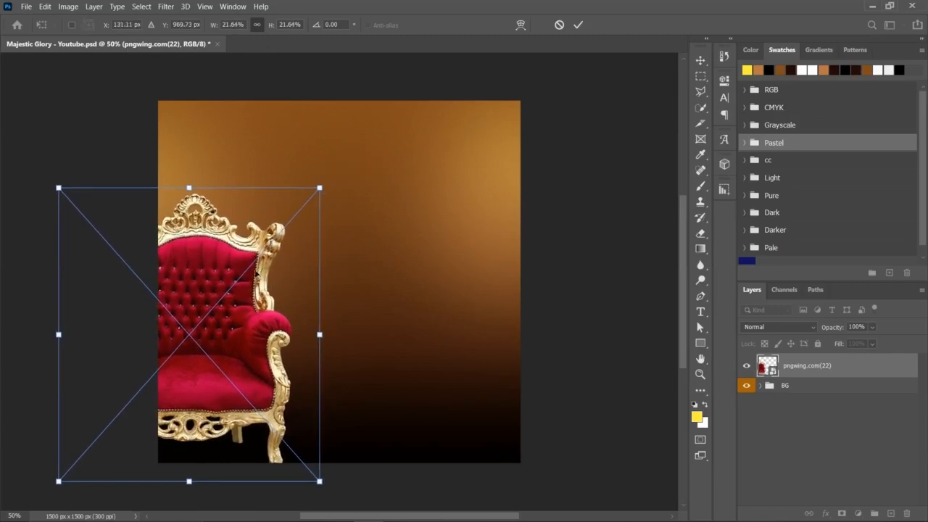
pyautogui.moveTo(258, 276); pyautogui.dragTo(256, 274)
pyautogui.click(580, 25)
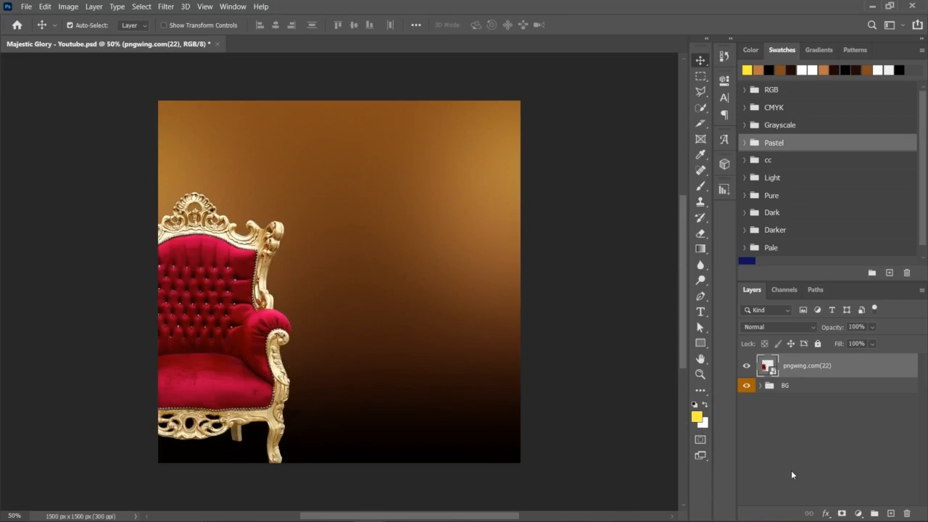
# Step: Add a Curves adjustment clipped to the throne layer and darken the shadows with a curve point at input 67, output 54
pyautogui.click(858, 513)
pyautogui.click(873, 362)
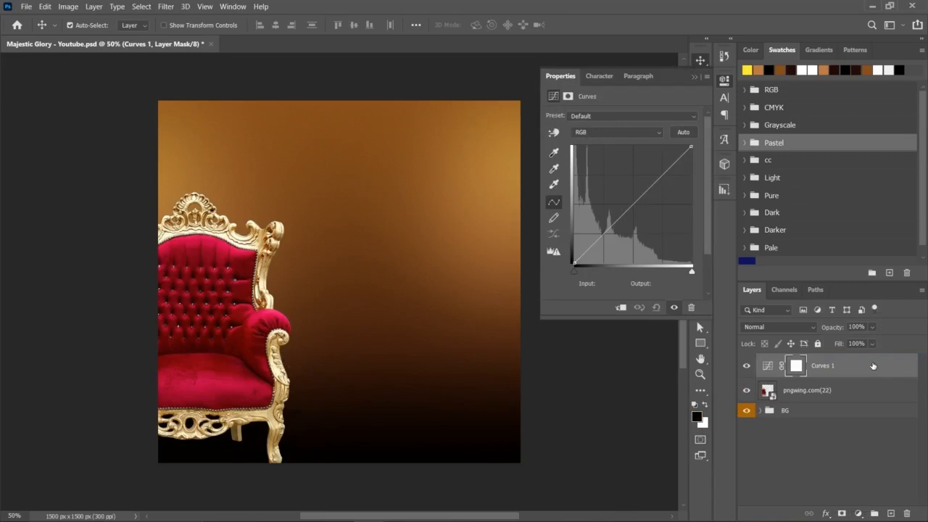
pyautogui.click(621, 308)
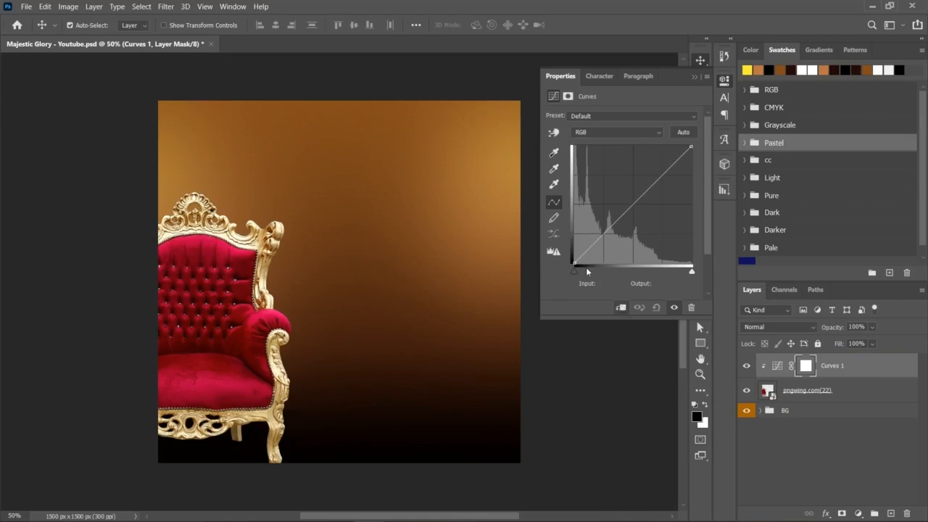
pyautogui.click(603, 235)
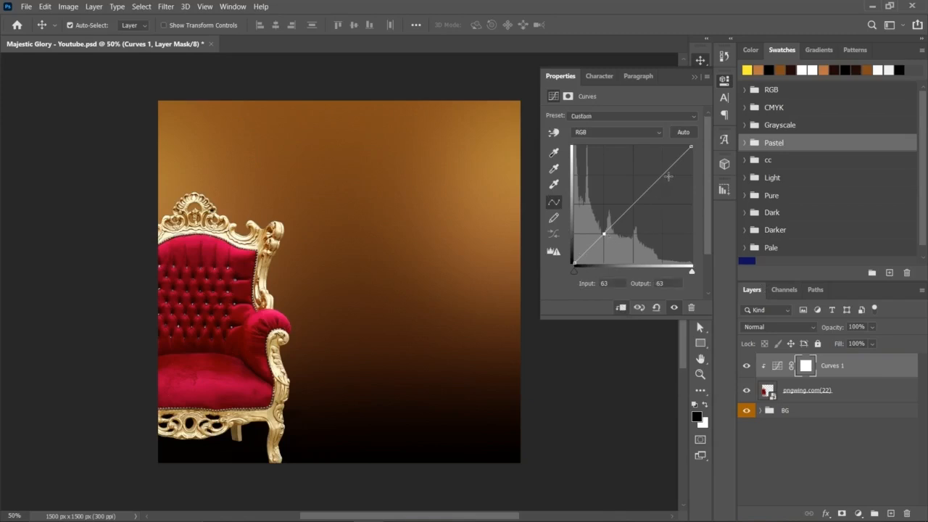
pyautogui.click(663, 176)
pyautogui.click(606, 236)
pyautogui.moveTo(610, 240)
pyautogui.mouseDown()
pyautogui.moveTo(629, 260)
pyautogui.moveTo(612, 244)
pyautogui.mouseUp()
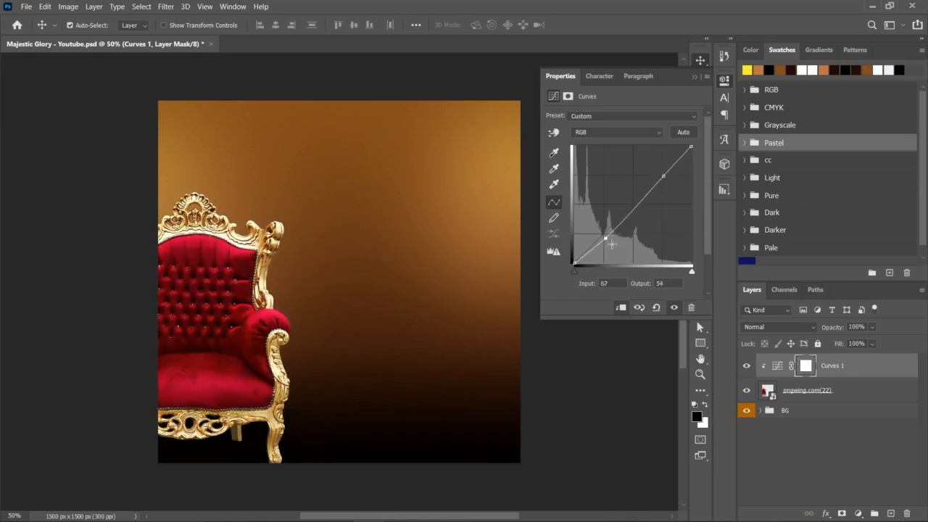
# Step: Raise the curve's highlights to input 185, output 194, compare the adjustment hidden and shown, and set the black point to input 5
pyautogui.click(663, 176)
pyautogui.moveTo(663, 176); pyautogui.dragTo(664, 177)
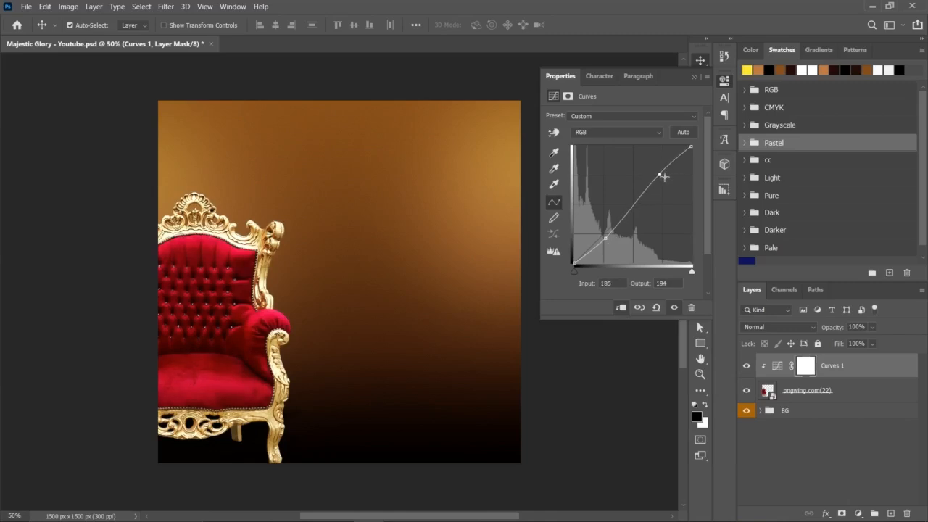
pyautogui.click(747, 366)
pyautogui.click(747, 366)
pyautogui.moveTo(574, 272); pyautogui.dragTo(578, 274)
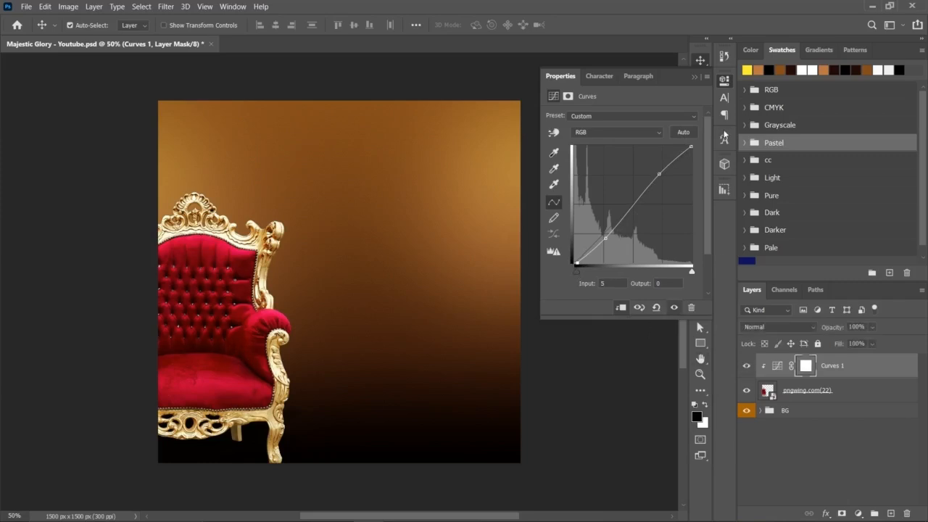
pyautogui.click(693, 77)
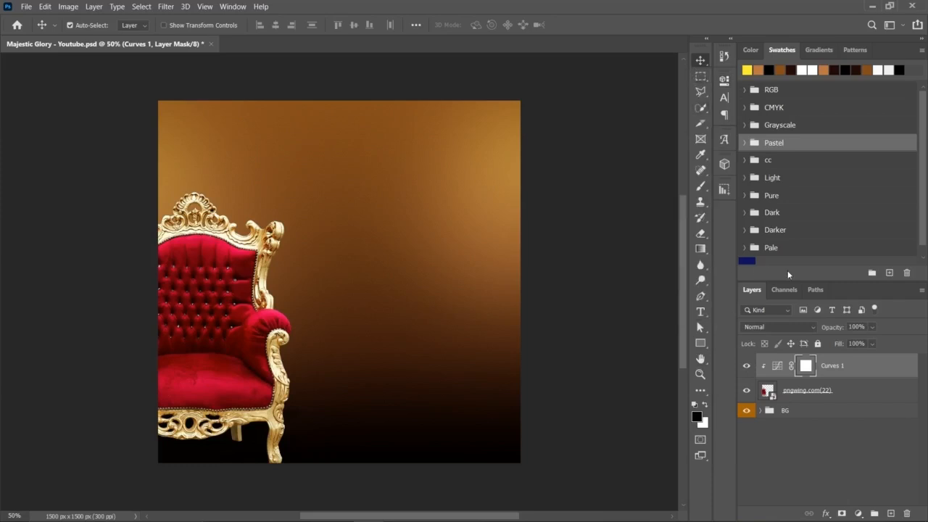
# Step: Add an Exposure adjustment clipped to the throne above Curves 1 and set its exposure to -1.78
pyautogui.click(858, 513)
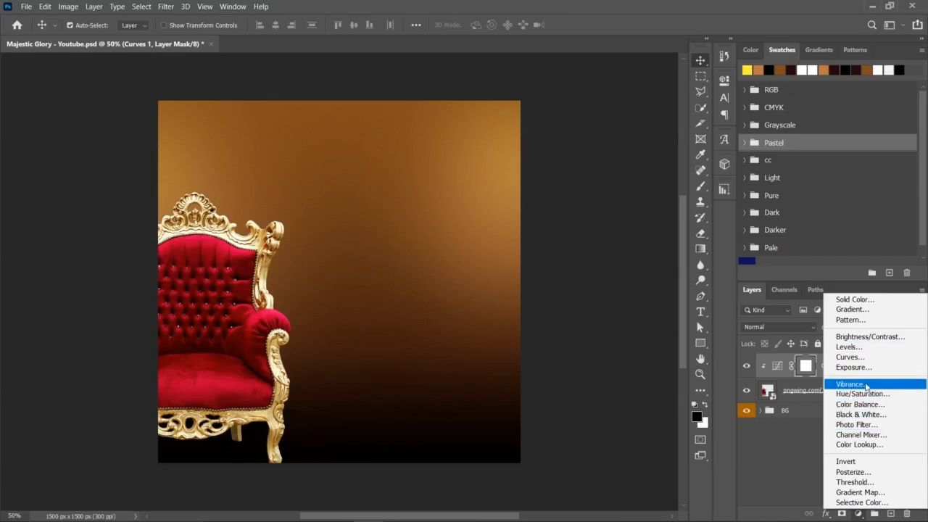
pyautogui.click(861, 368)
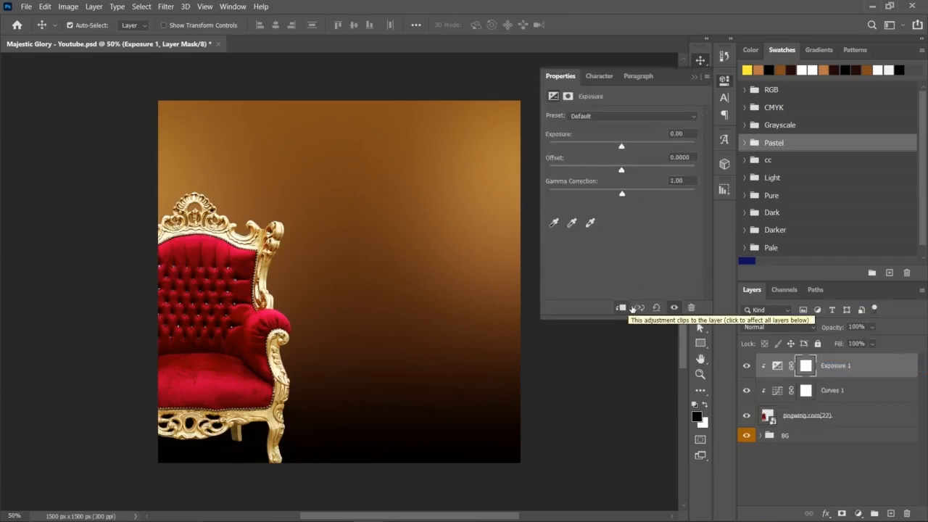
pyautogui.moveTo(621, 149); pyautogui.dragTo(555, 150)
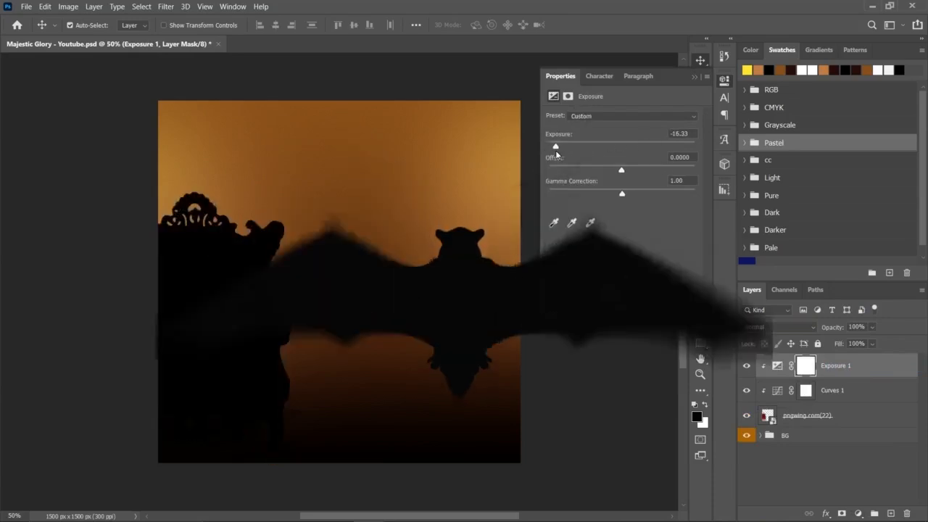
pyautogui.moveTo(555, 148); pyautogui.dragTo(590, 152)
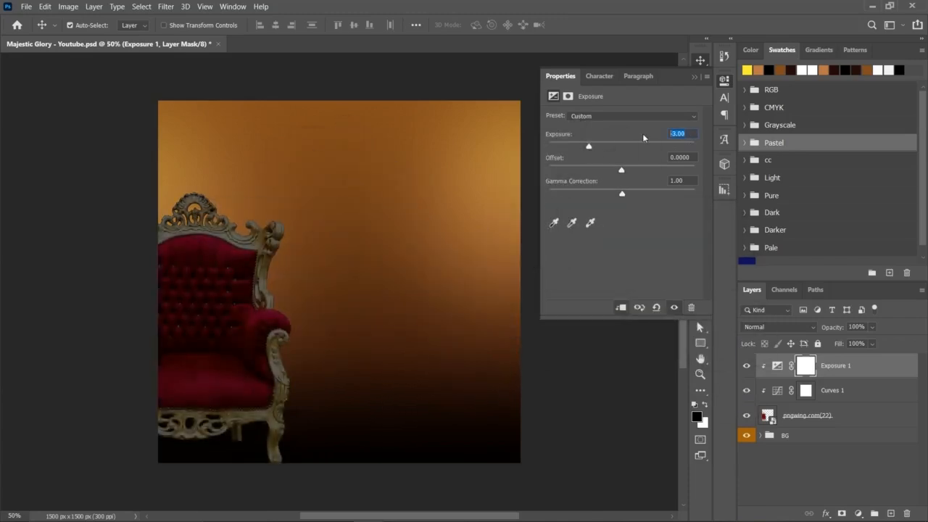
pyautogui.write('-1')
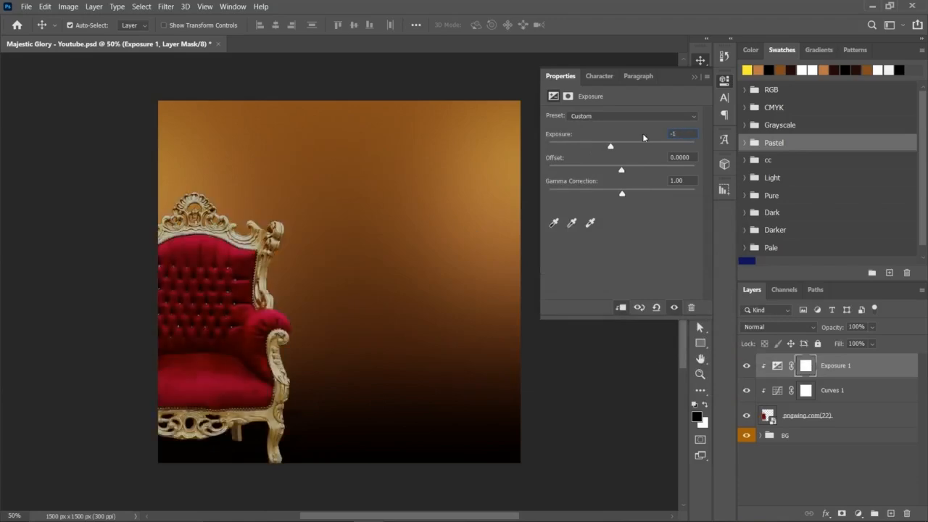
pyautogui.write('.78')
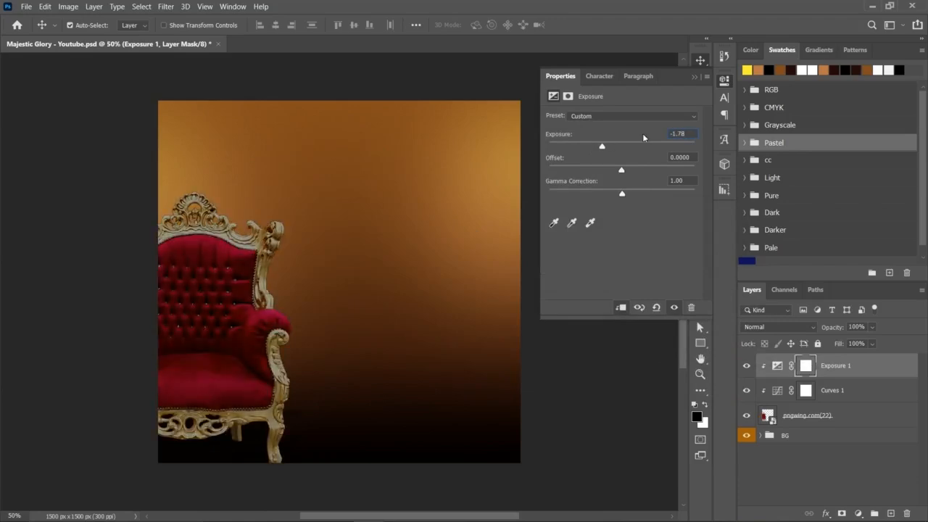
pyautogui.click(692, 77)
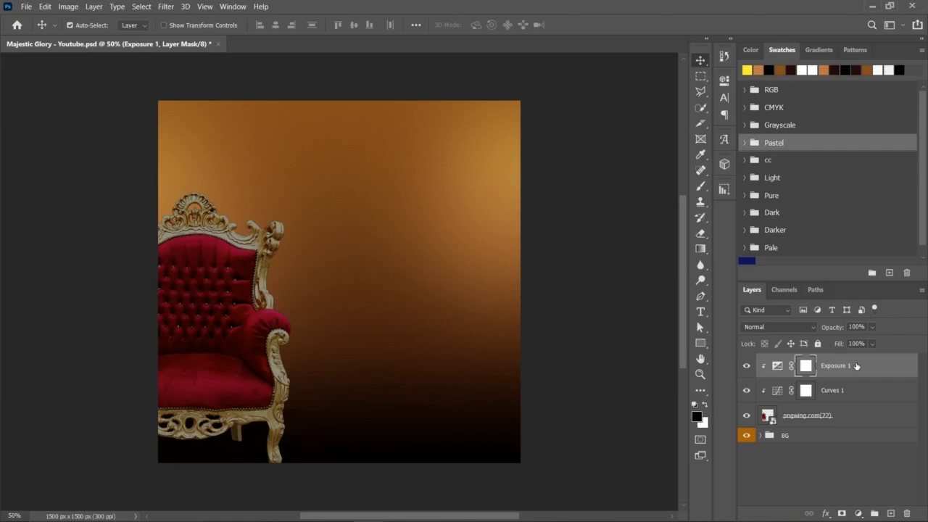
# Step: Invert the Exposure 1 mask to black and set up the Brush tool with white as the foreground colour
pyautogui.press('ctrl')
pyautogui.hotkey('ctrl', 'i')
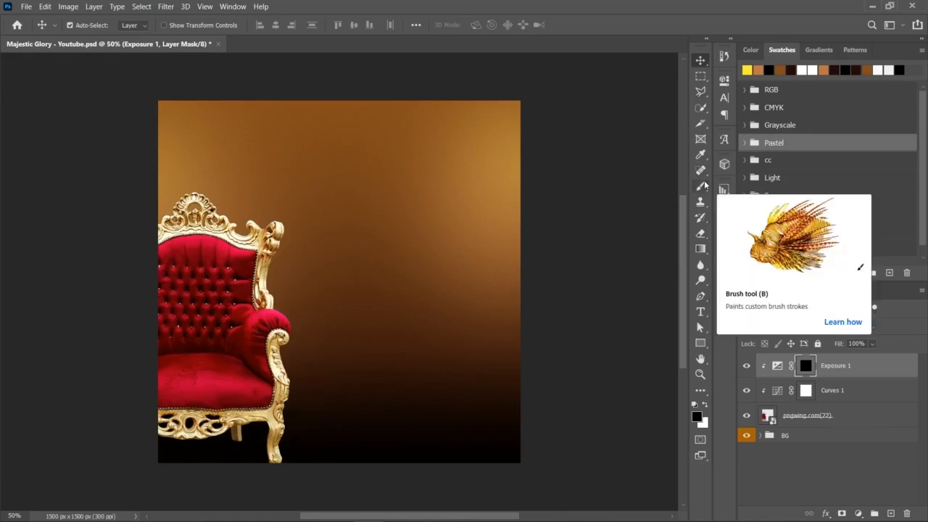
pyautogui.click(703, 186)
pyautogui.click(704, 406)
pyautogui.moveTo(200, 310)
pyautogui.mouseDown()
pyautogui.moveTo(239, 355)
pyautogui.moveTo(217, 334)
pyautogui.moveTo(229, 362)
pyautogui.moveTo(239, 340)
pyautogui.mouseUp()
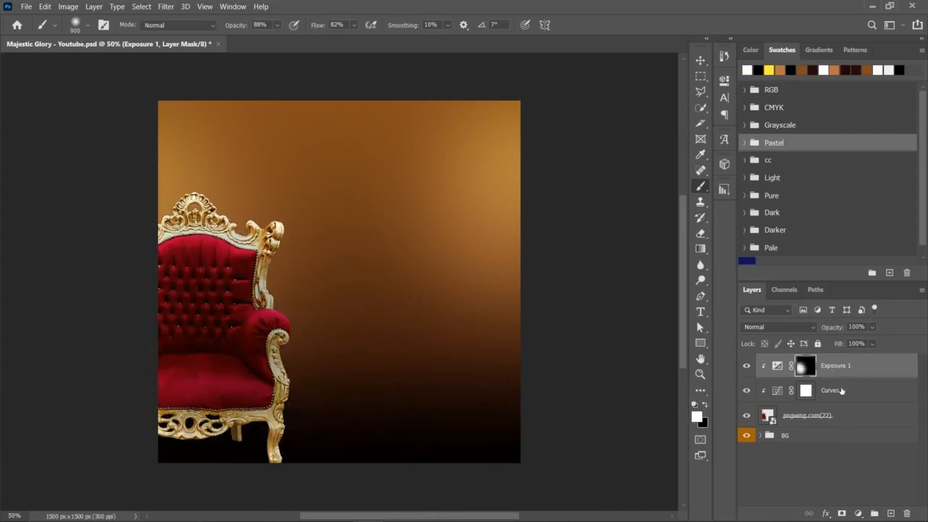
pyautogui.hotkey('ctrl', 'z')
pyautogui.hotkey('ctrl', 'z')
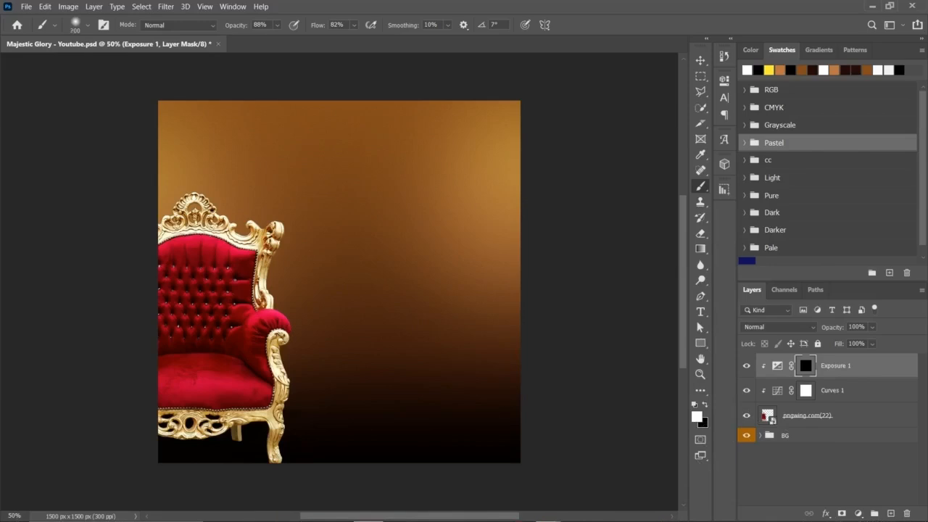
# Step: Paint white on the Exposure 1 mask with a soft 700 px brush over the throne's seat and lower legs, and compare the shading
pyautogui.moveTo(228, 384)
pyautogui.mouseDown()
pyautogui.moveTo(289, 466)
pyautogui.moveTo(187, 328)
pyautogui.moveTo(228, 424)
pyautogui.moveTo(227, 466)
pyautogui.moveTo(290, 466)
pyautogui.moveTo(190, 486)
pyautogui.moveTo(234, 363)
pyautogui.moveTo(207, 389)
pyautogui.moveTo(263, 369)
pyautogui.moveTo(169, 457)
pyautogui.moveTo(215, 418)
pyautogui.moveTo(266, 427)
pyautogui.moveTo(246, 437)
pyautogui.mouseUp()
pyautogui.moveTo(177, 372)
pyautogui.mouseDown()
pyautogui.moveTo(200, 411)
pyautogui.moveTo(190, 390)
pyautogui.mouseUp()
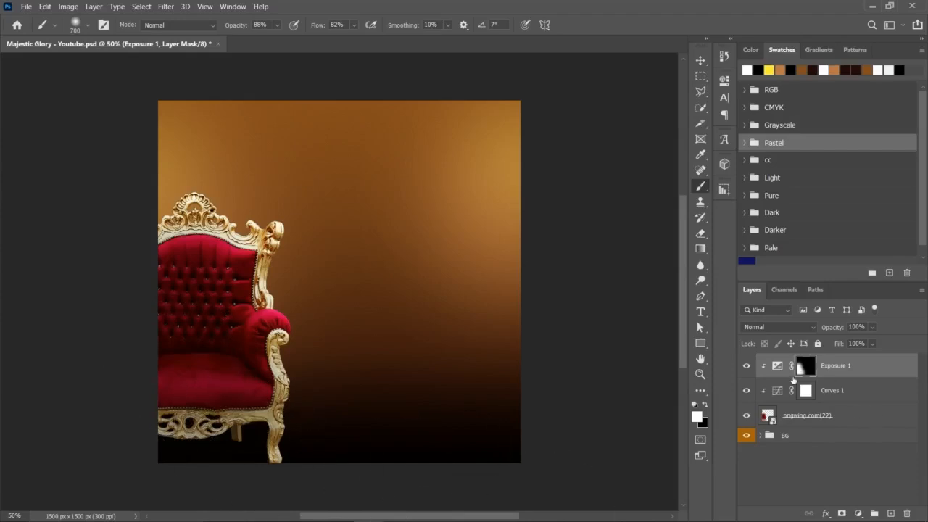
pyautogui.click(751, 370)
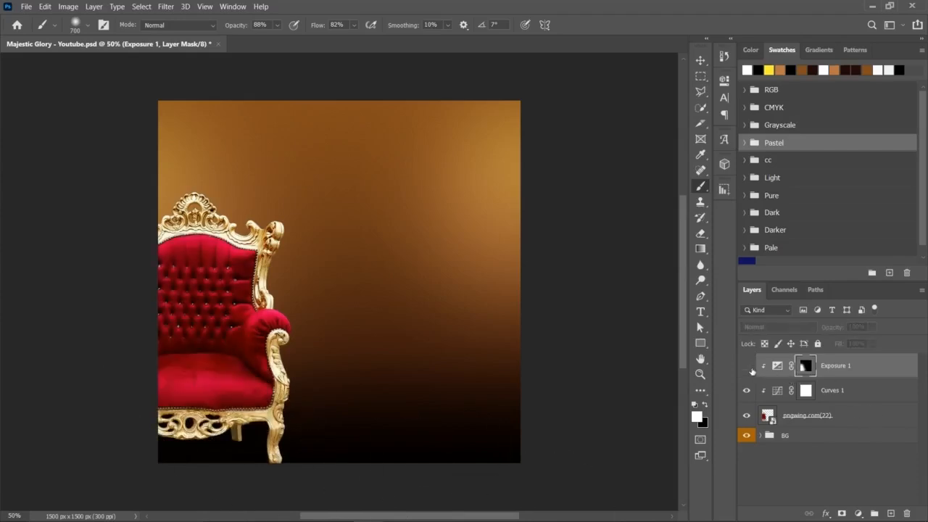
pyautogui.click(747, 367)
pyautogui.click(751, 370)
pyautogui.click(750, 370)
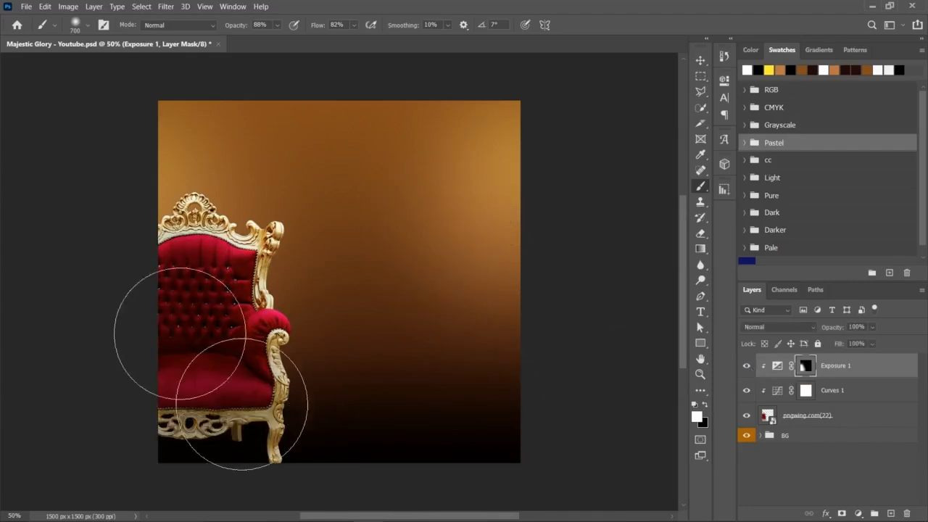
# Step: Reduce the brush to 400 px, extend the shading across the throne's seat towards the armrest, and compare Exposure 1 hidden and shown
pyautogui.press('[')
pyautogui.press('[')
pyautogui.moveTo(212, 378); pyautogui.dragTo(272, 384)
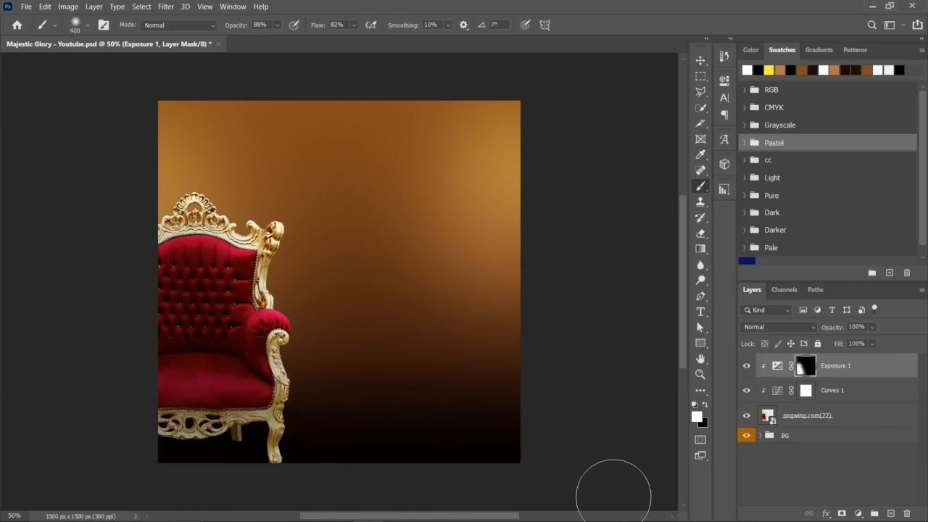
pyautogui.click(754, 368)
pyautogui.click(755, 368)
# Step: Lower the brush to 73% opacity and 59% flow and switch the foreground colour to black
pyautogui.moveTo(322, 28); pyautogui.dragTo(235, 29)
pyautogui.moveTo(321, 33); pyautogui.dragTo(333, 32)
pyautogui.press('x')
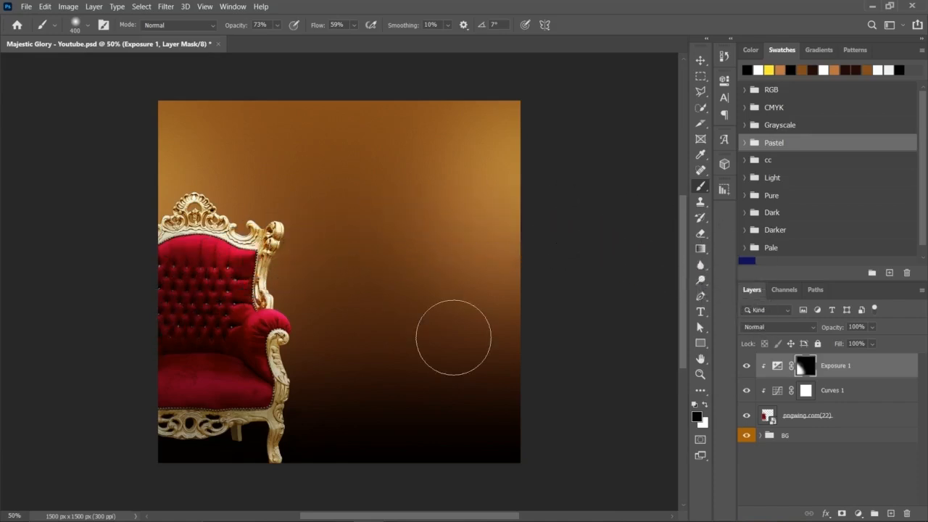
# Step: Add an Overlay layer filled with 50% gray above Exposure 1 and clip it to the throne
pyautogui.hotkey('ctrl', 'shift', 'n')
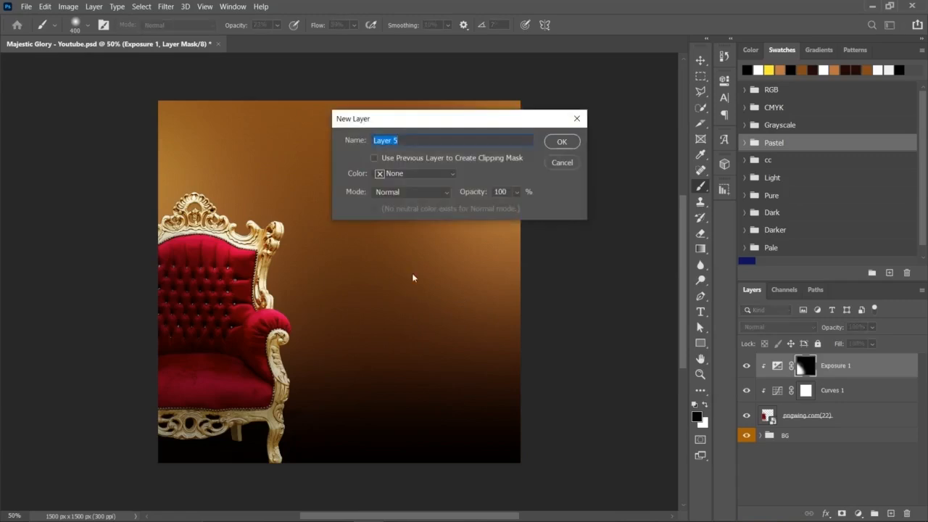
pyautogui.click(426, 191)
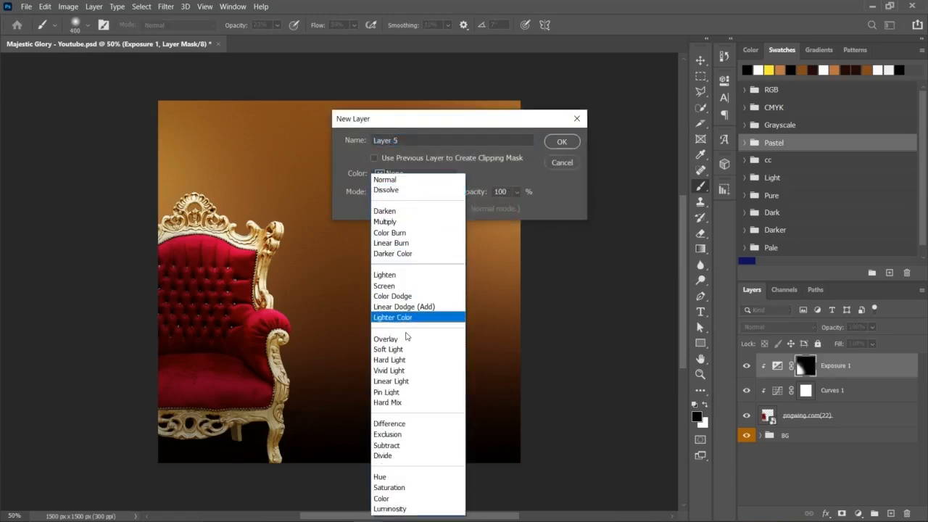
pyautogui.click(407, 339)
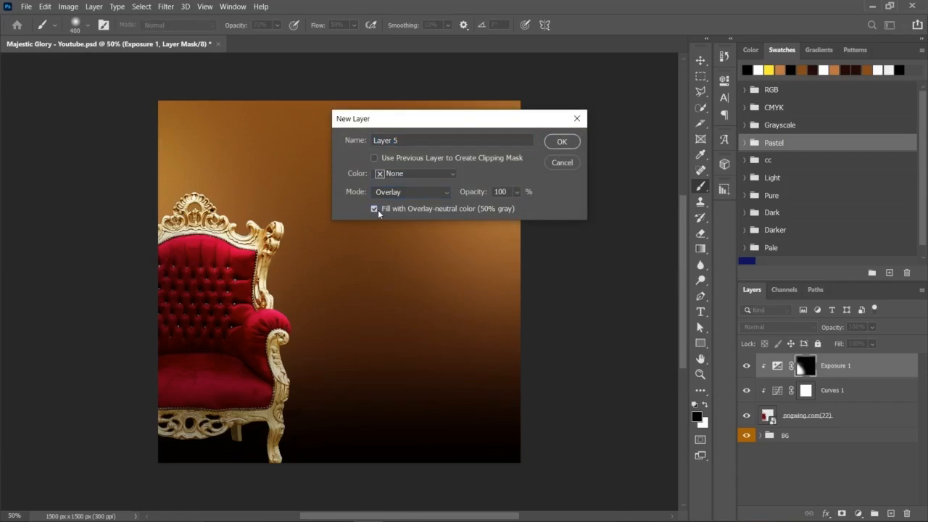
pyautogui.click(562, 142)
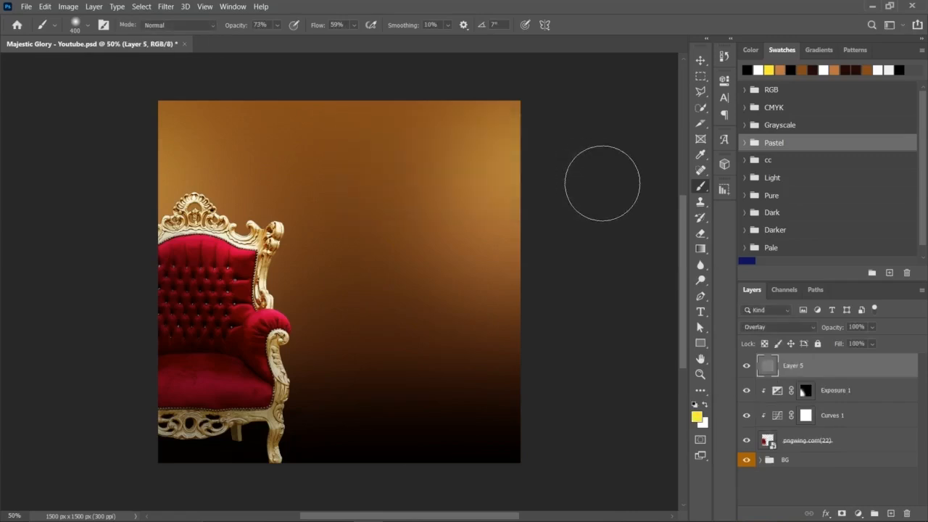
pyautogui.rightClick(823, 370)
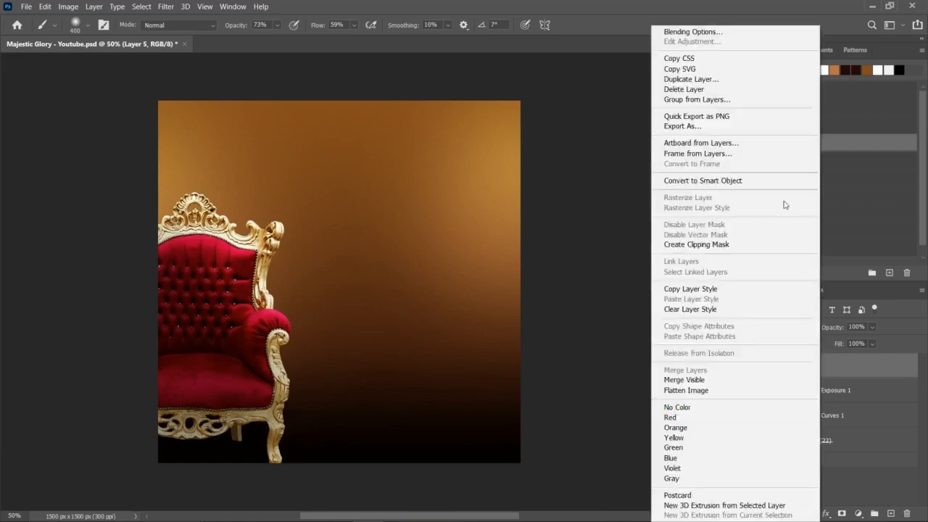
pyautogui.click(726, 247)
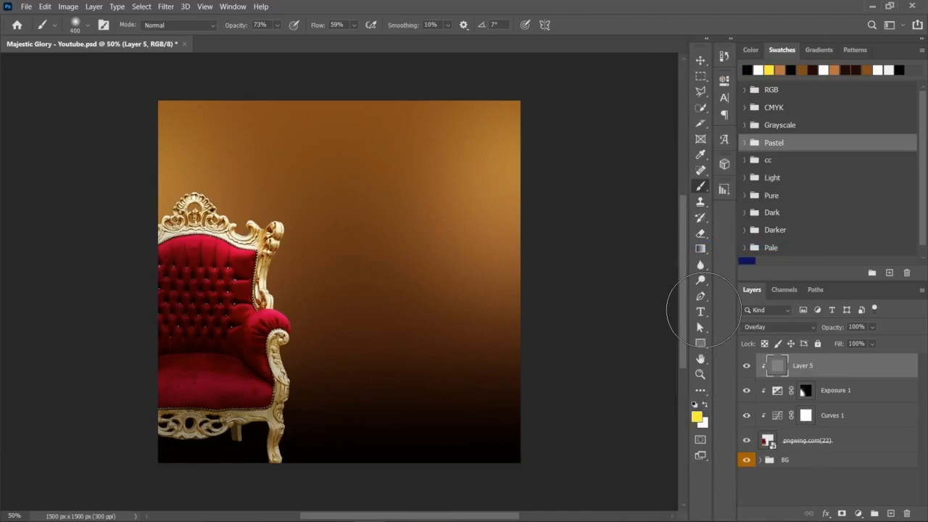
# Step: Burn the midtones along the throne's gold side frame with a 60 px brush at 24% exposure
pyautogui.click(700, 280)
pyautogui.rightClick(701, 282)
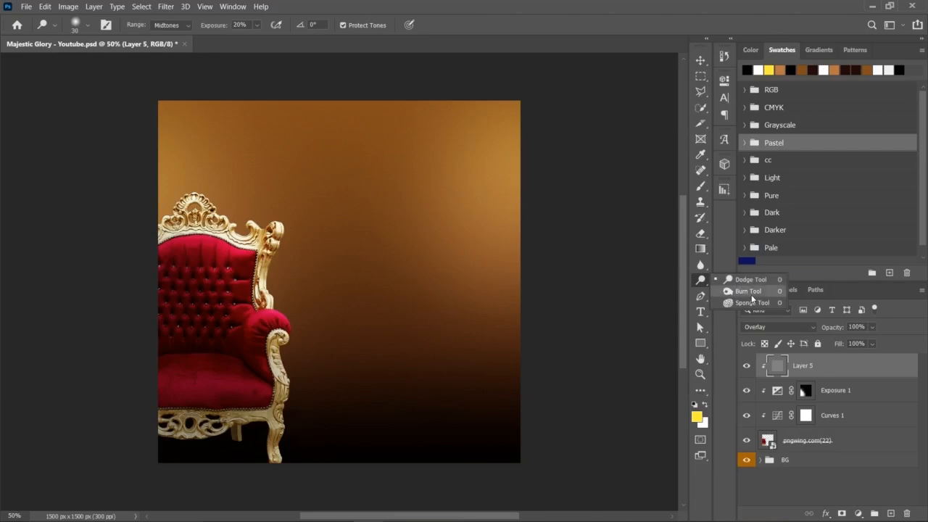
pyautogui.click(751, 295)
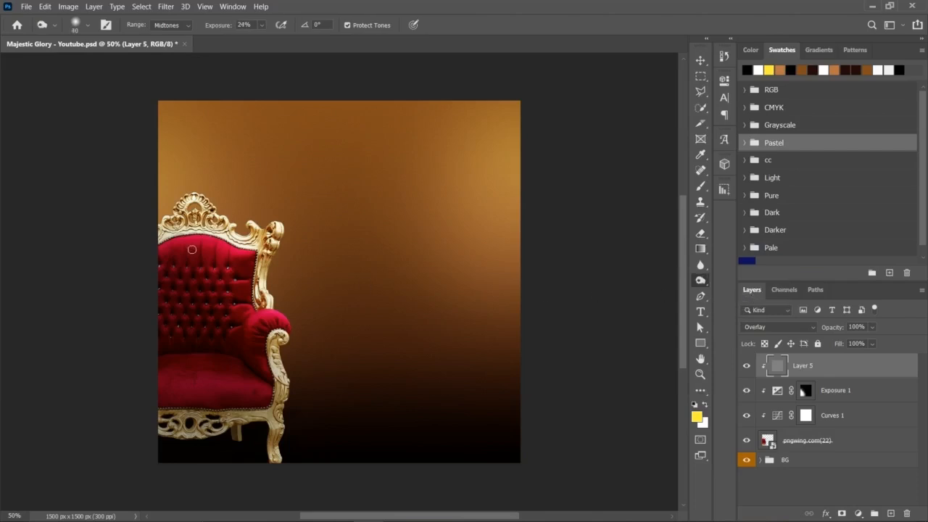
pyautogui.hotkey('ctrl', '+')
pyautogui.hotkey('ctrl', '+')
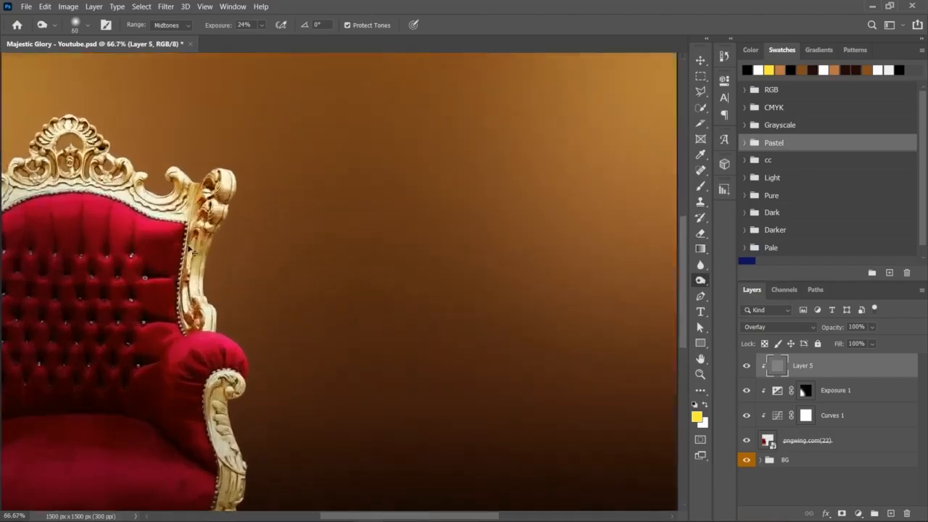
pyautogui.hotkey('ctrl', '-')
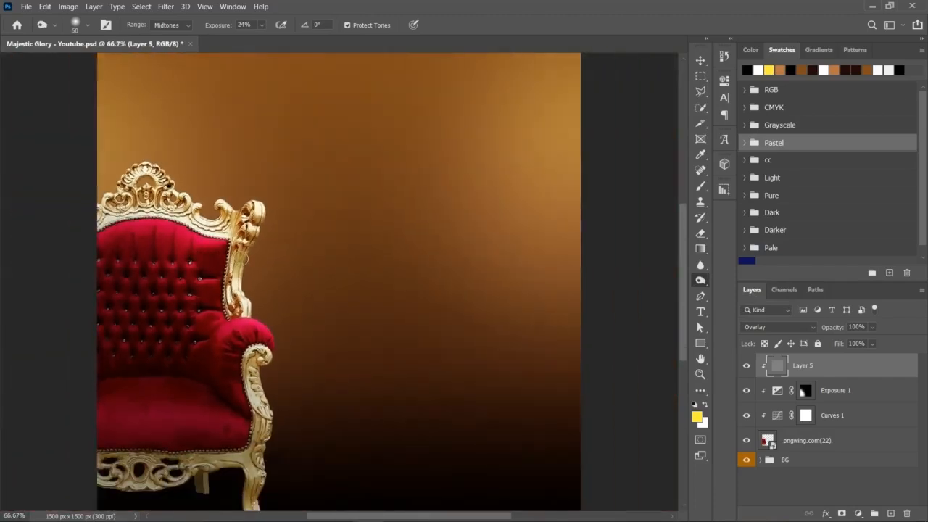
pyautogui.click(241, 259)
pyautogui.click(241, 259)
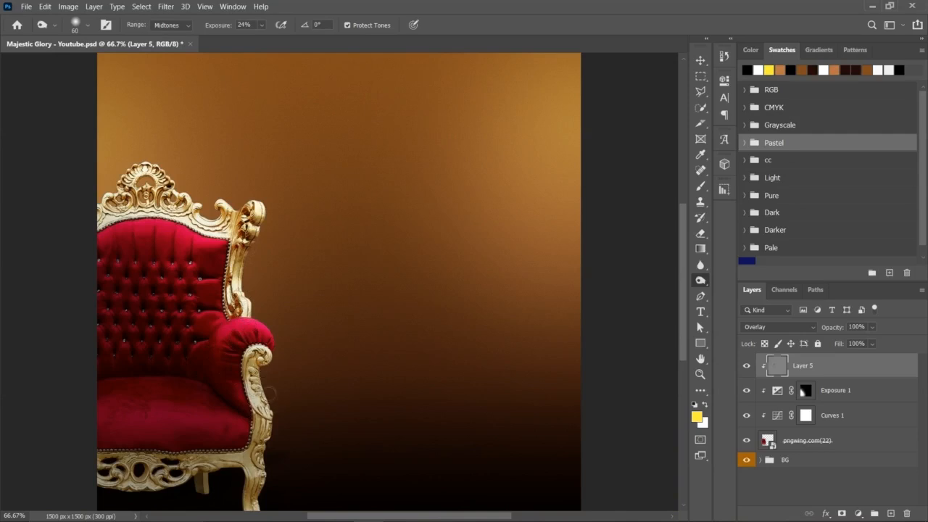
# Step: Enlarge the Burn brush to 125 px and deepen the red upholstery's shadows, then reduce the brush to 80 px
pyautogui.press(']')
pyautogui.press(']')
pyautogui.press(']')
pyautogui.press(']')
pyautogui.press(']')
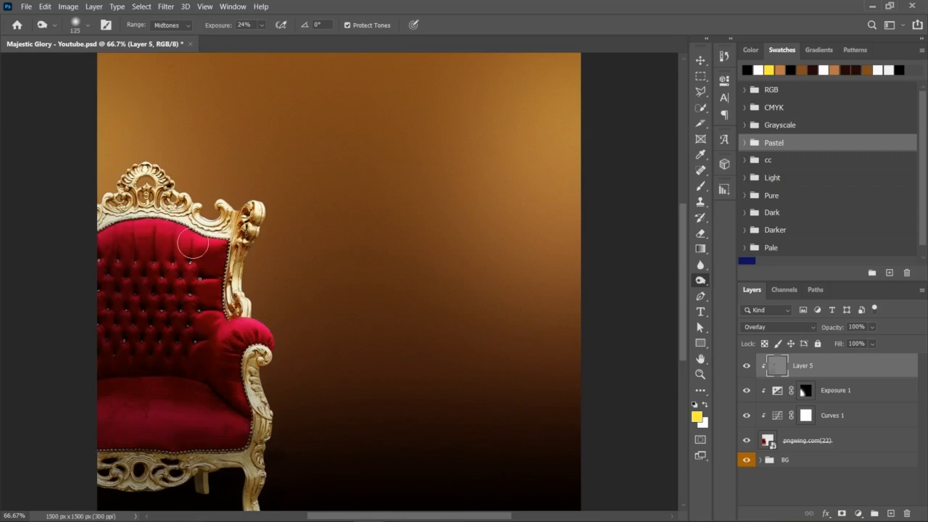
pyautogui.press('[')
pyautogui.press('[')
pyautogui.press('[')
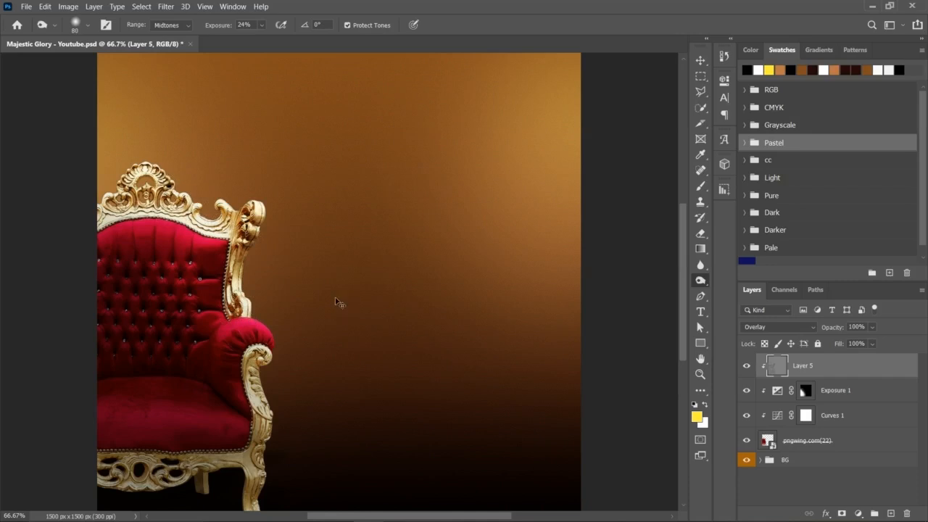
pyautogui.scroll(-1, 335, 297)
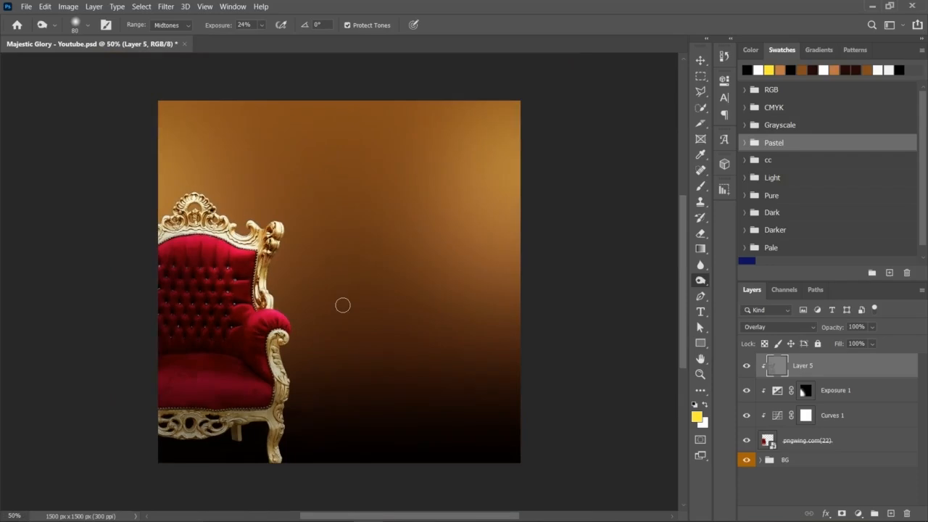
# Step: Dodge the throne's highlights on the gray Overlay layer with a 40 px brush at 20% midtone exposure
pyautogui.rightClick(699, 283)
pyautogui.click(749, 280)
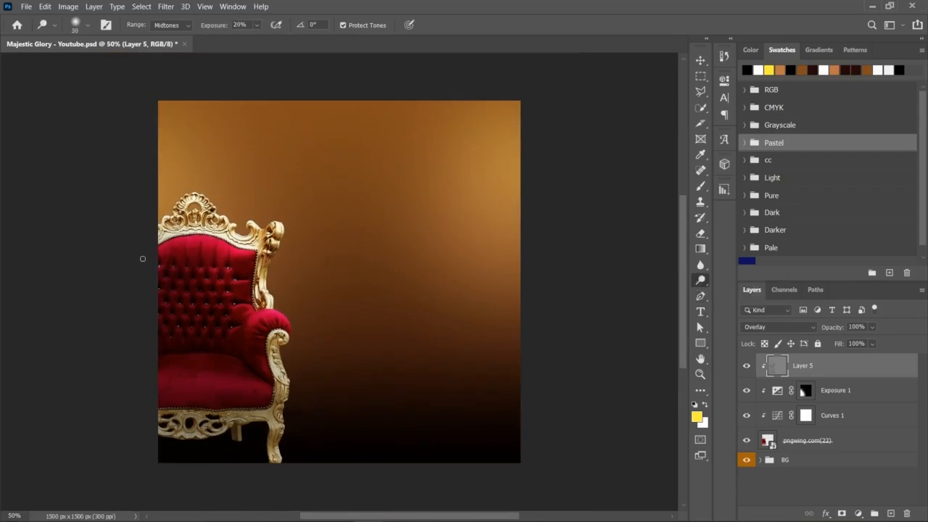
pyautogui.hotkey('ctrl', '+')
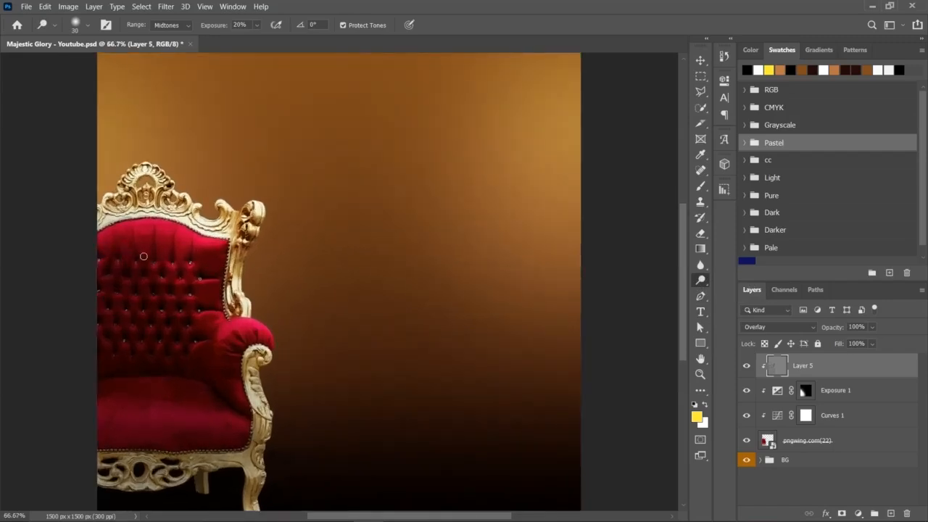
pyautogui.press(']')
pyautogui.hotkey('ctrl', '-')
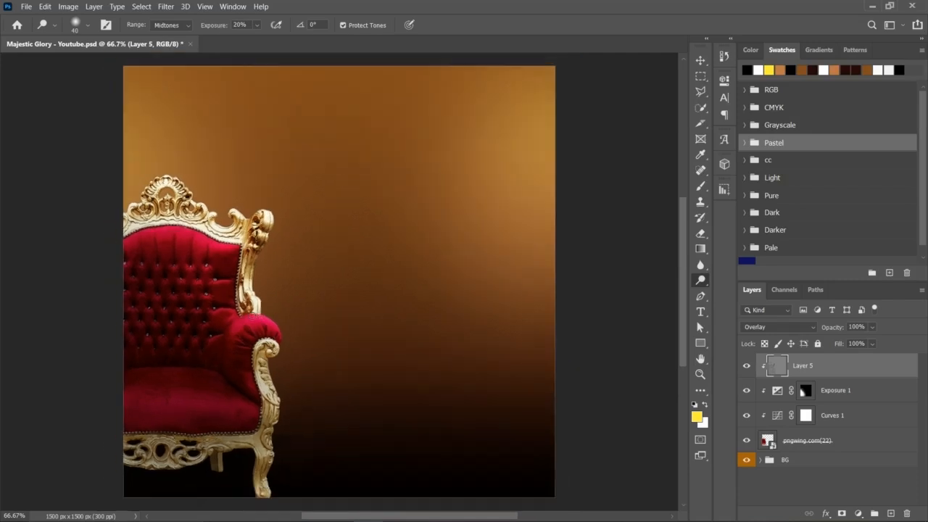
pyautogui.hotkey('ctrl', '-')
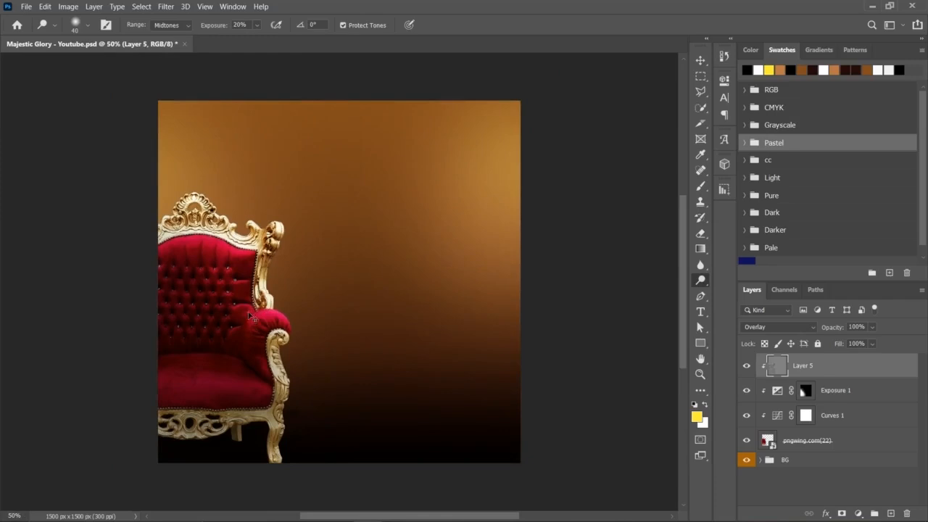
# Step: Group the throne with its three clipped layers as MAJESTIC CHAIR and give the group a blue colour label
pyautogui.press('v')
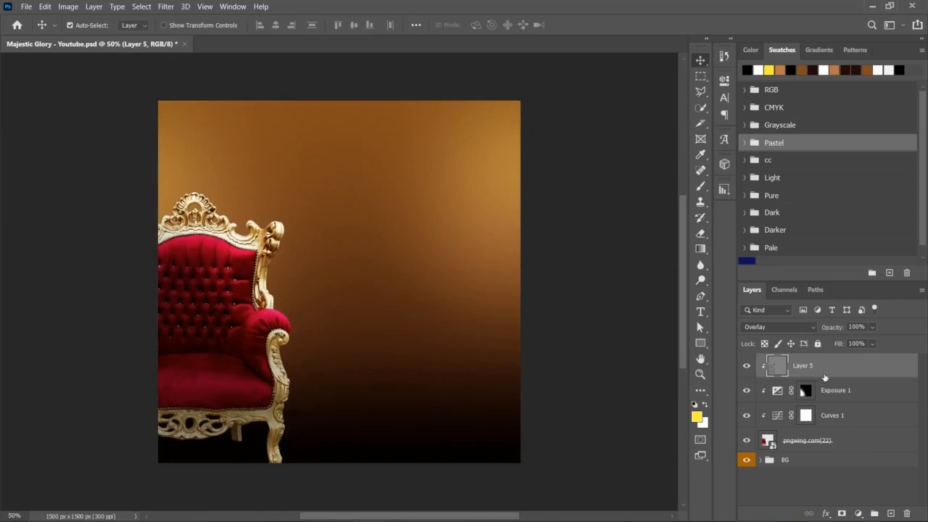
pyautogui.keyDown('shift'); pyautogui.click(860, 443); pyautogui.keyUp('shift')
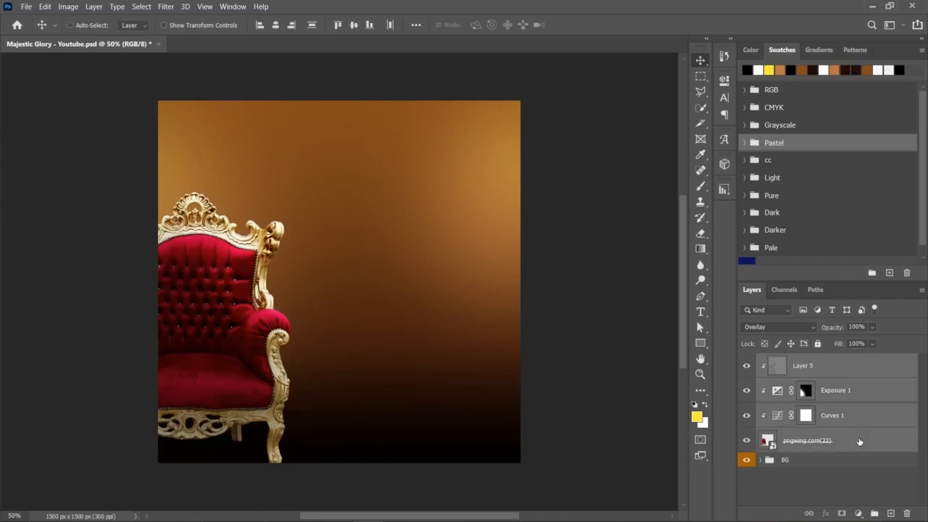
pyautogui.hotkey('ctrl', 'g')
pyautogui.doubleClick(789, 361)
pyautogui.write('CHAIR')
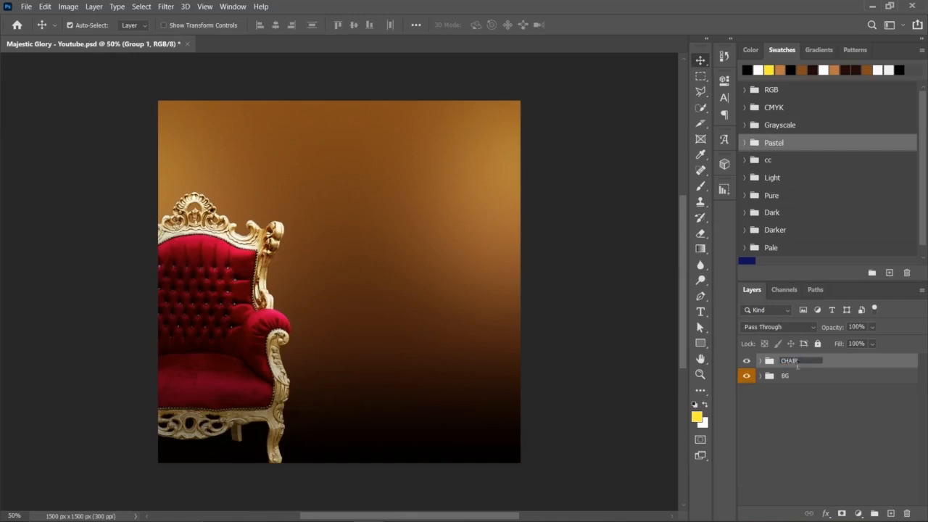
pyautogui.press('Home')
pyautogui.write('MAJESTIC')
pyautogui.press('Return')
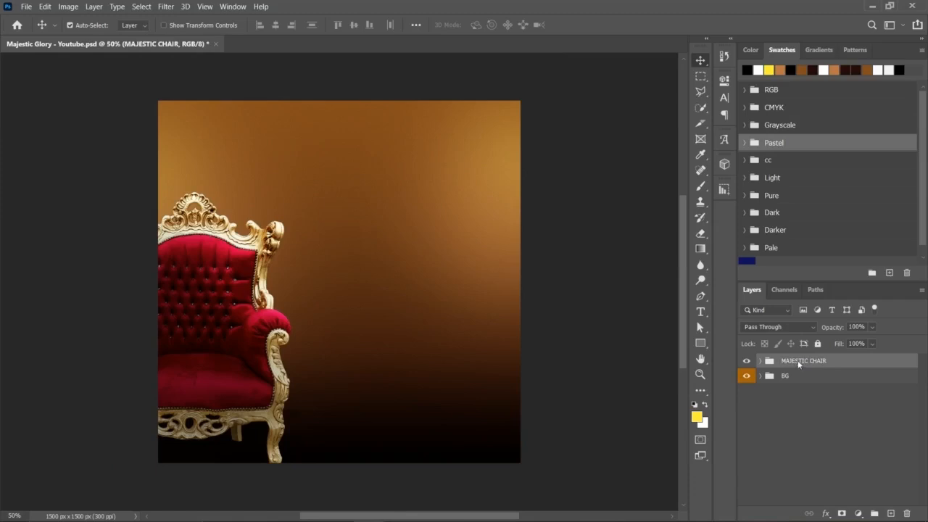
pyautogui.rightClick(797, 360)
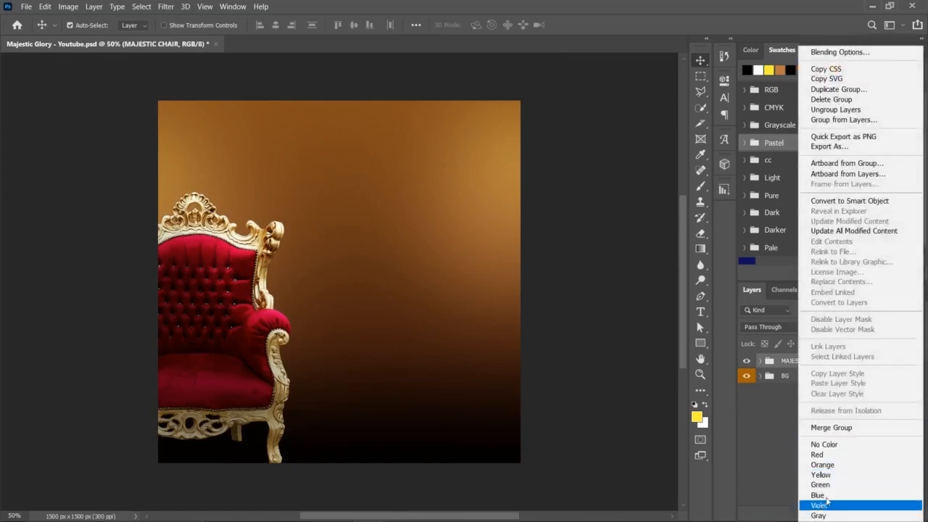
pyautogui.click(818, 495)
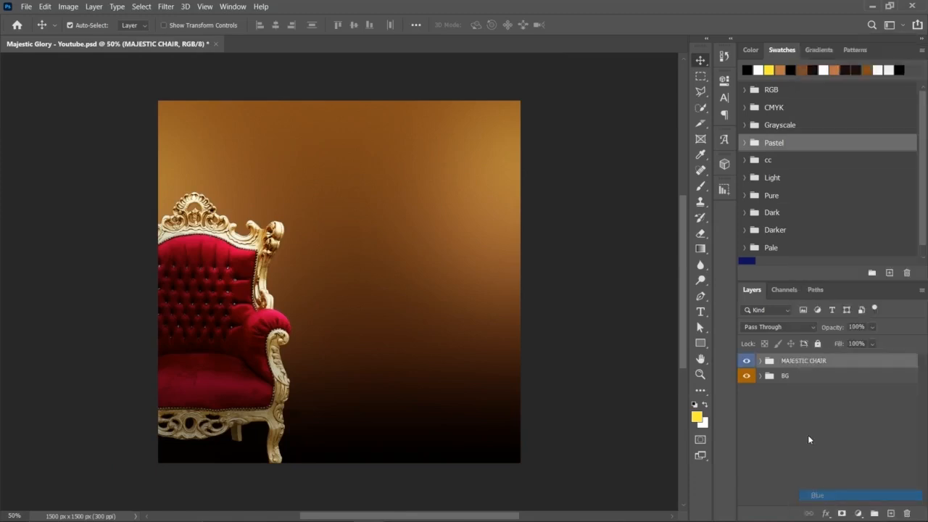
# Step: Add an empty layer between BG and MAJESTIC CHAIR and sample a near-black brown from the lower background for a 500 px Brush
pyautogui.click(801, 379)
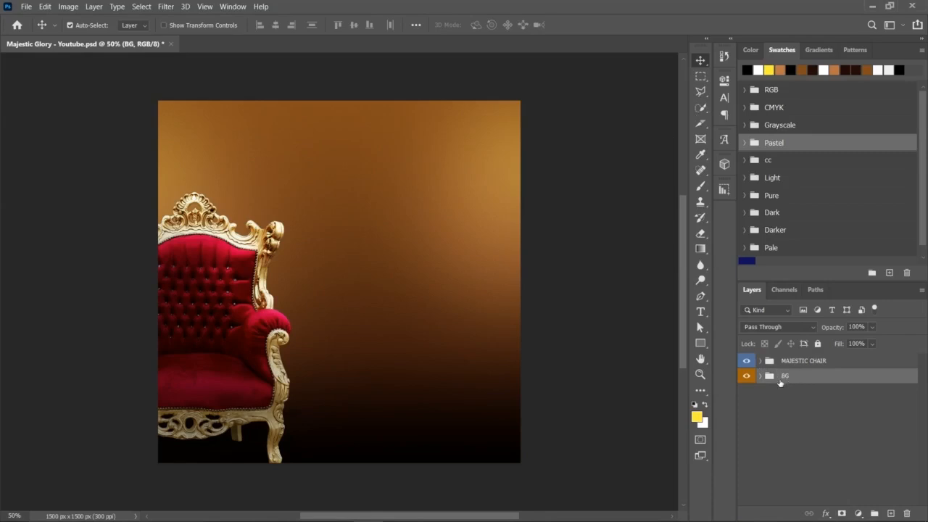
pyautogui.click(891, 513)
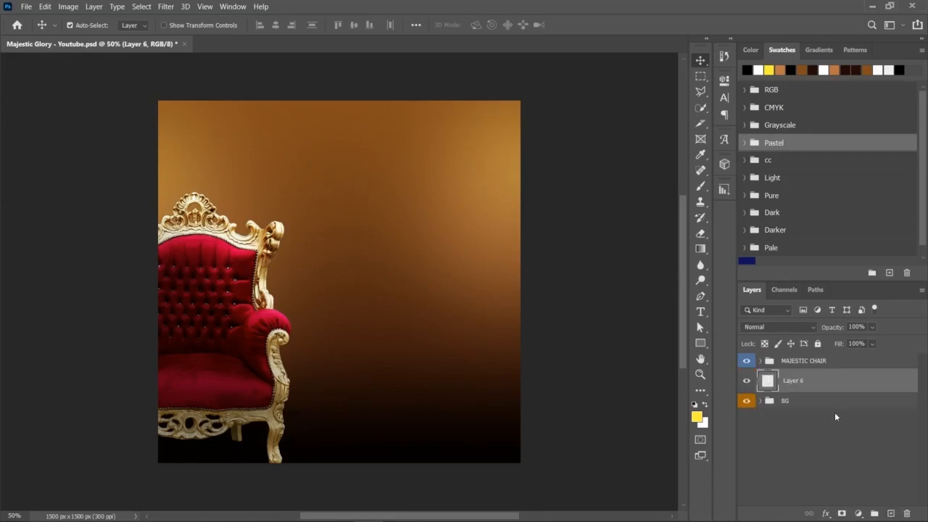
pyautogui.click(700, 186)
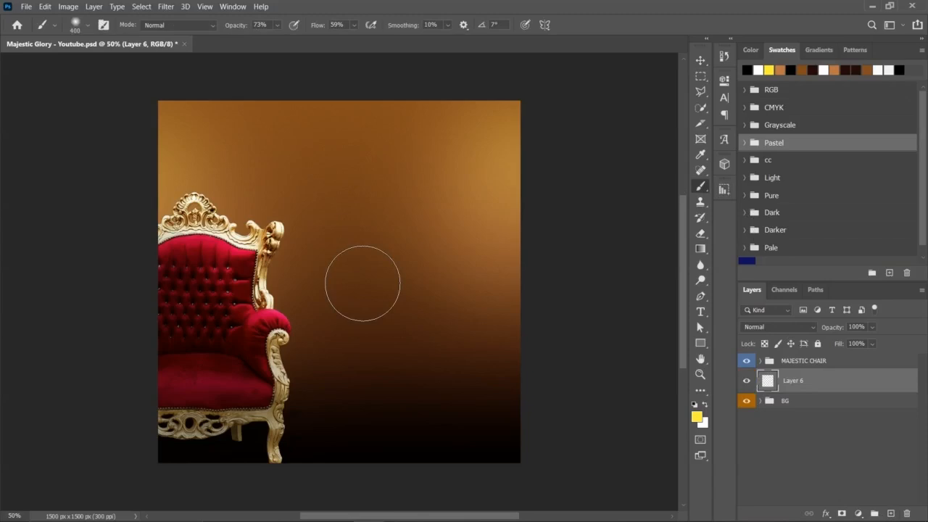
pyautogui.press(']')
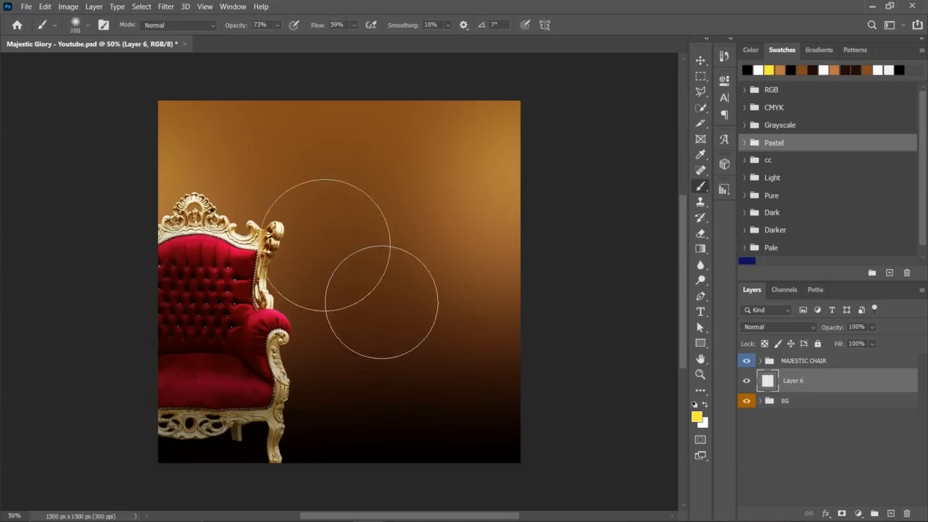
pyautogui.click(746, 69)
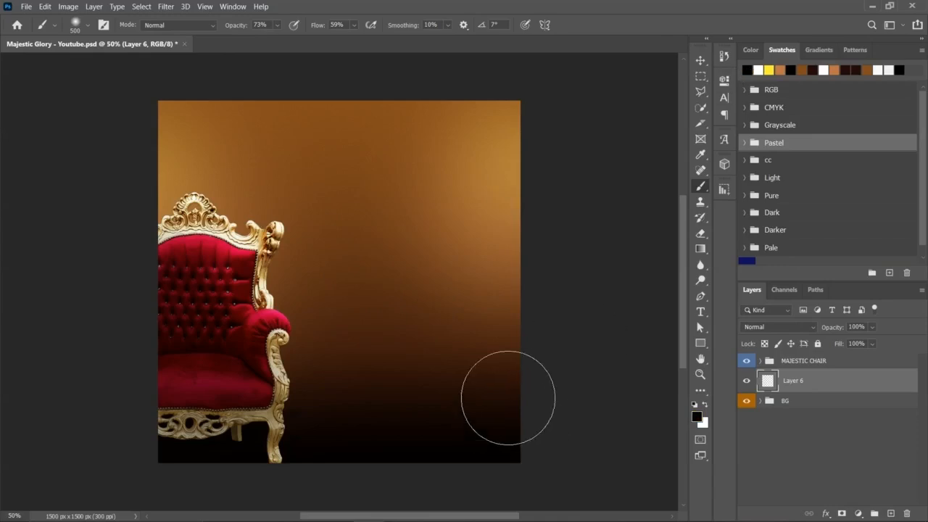
pyautogui.keyDown('alt'); pyautogui.click(424, 425); pyautogui.keyUp('alt')
pyautogui.moveTo(424, 424); pyautogui.dragTo(445, 404)
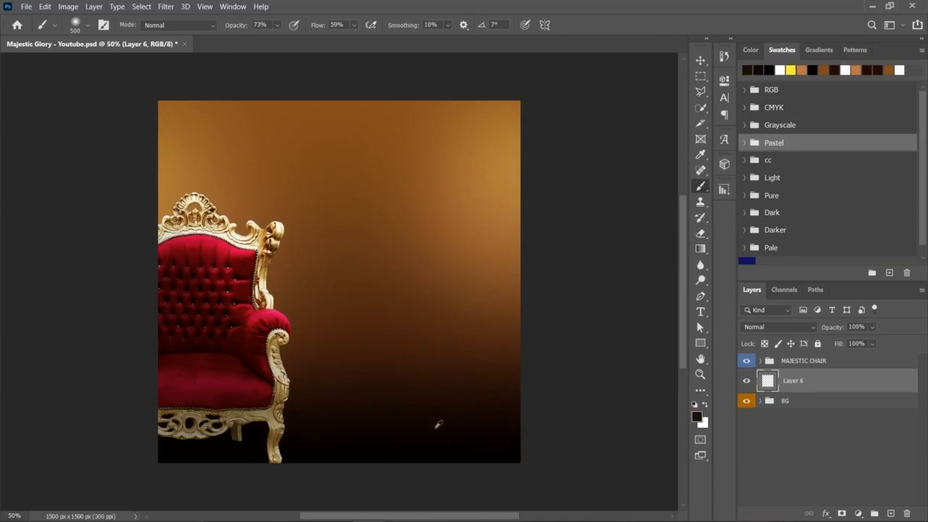
pyautogui.keyDown('alt'); pyautogui.click(436, 427); pyautogui.keyUp('alt')
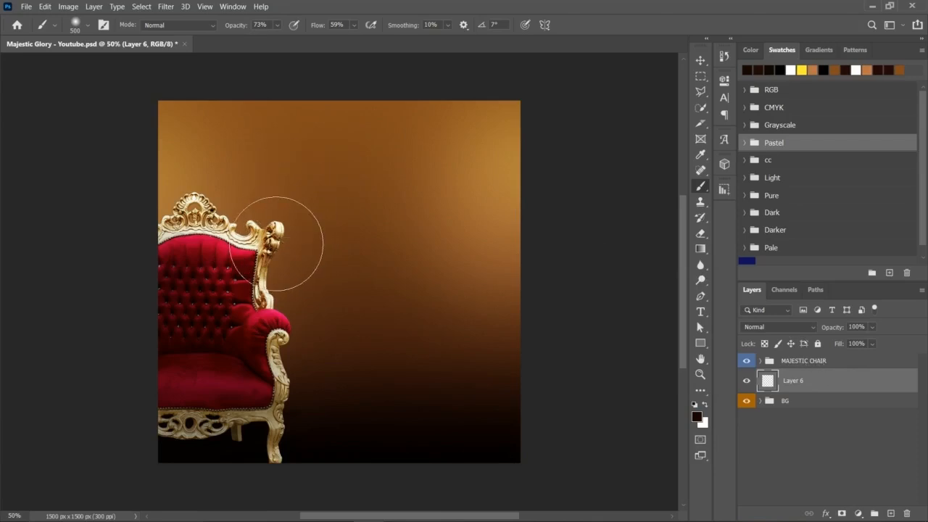
# Step: Undo a trial shadow stroke behind the throne's crest and lower the brush to 44% opacity and 23% flow
pyautogui.moveTo(192, 187); pyautogui.dragTo(234, 217)
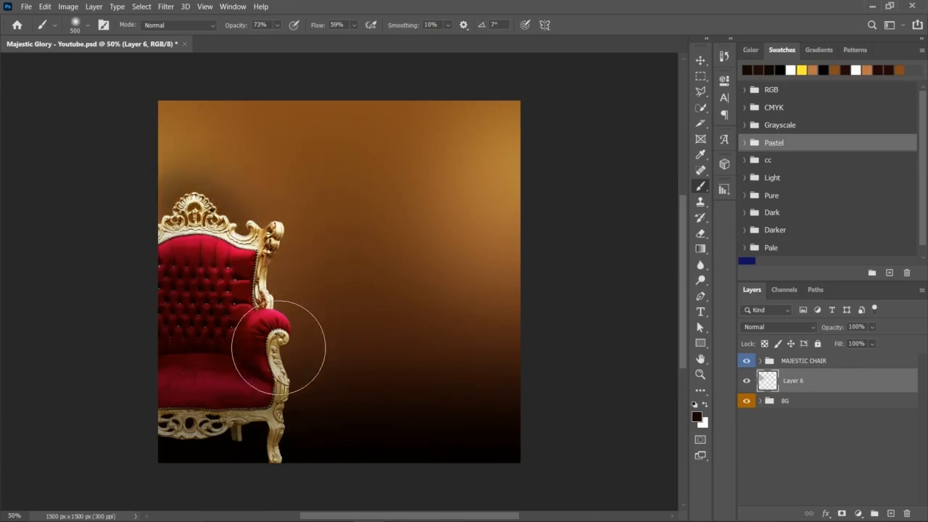
pyautogui.hotkey('ctrl', 'z')
pyautogui.moveTo(251, 26); pyautogui.dragTo(226, 26)
pyautogui.moveTo(322, 26); pyautogui.dragTo(294, 26)
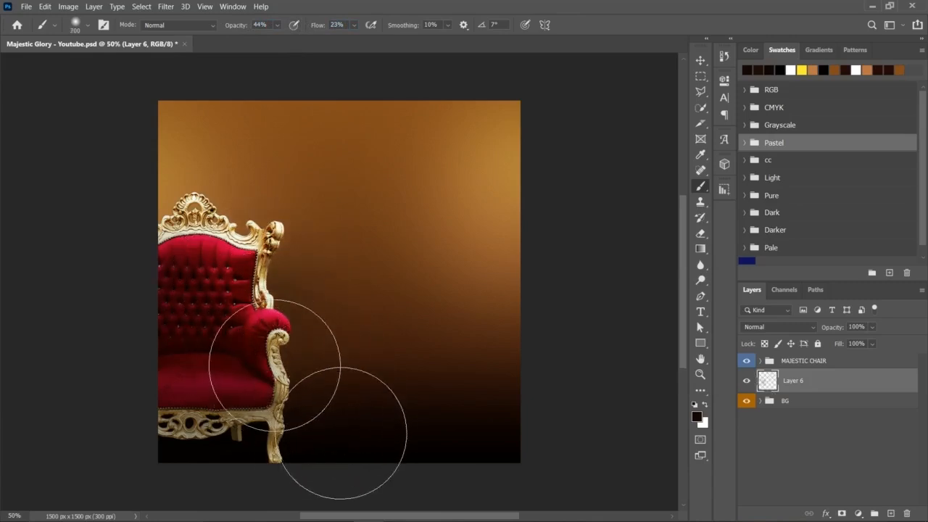
# Step: Paint a soft dark shadow behind the throne, from its back down past the armrest, with a 600 px brush at 64% opacity
pyautogui.press('[')
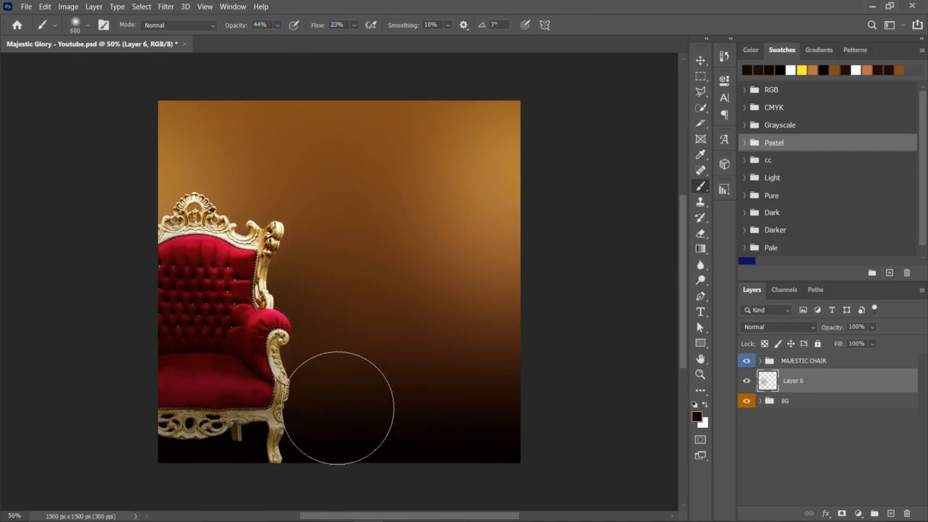
pyautogui.moveTo(237, 25); pyautogui.dragTo(252, 26)
pyautogui.moveTo(267, 298)
pyautogui.mouseDown()
pyautogui.moveTo(314, 332)
pyautogui.moveTo(305, 310)
pyautogui.moveTo(357, 453)
pyautogui.moveTo(323, 422)
pyautogui.moveTo(277, 298)
pyautogui.moveTo(258, 289)
pyautogui.moveTo(335, 421)
pyautogui.moveTo(373, 511)
pyautogui.moveTo(263, 436)
pyautogui.moveTo(292, 366)
pyautogui.moveTo(296, 306)
pyautogui.moveTo(326, 418)
pyautogui.moveTo(337, 439)
pyautogui.moveTo(335, 400)
pyautogui.moveTo(362, 449)
pyautogui.mouseUp()
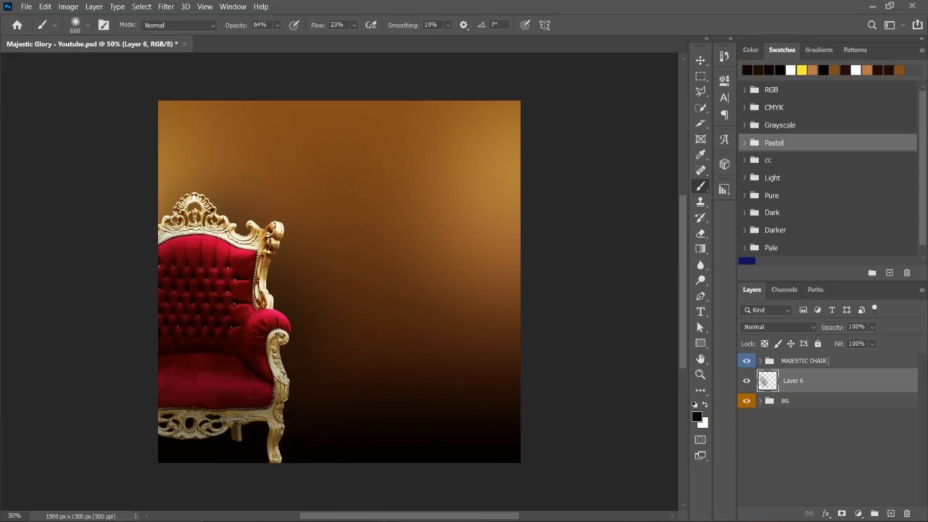
# Step: Nudge the MAJESTIC CHAIR group slightly down the canvas
pyautogui.click(859, 360)
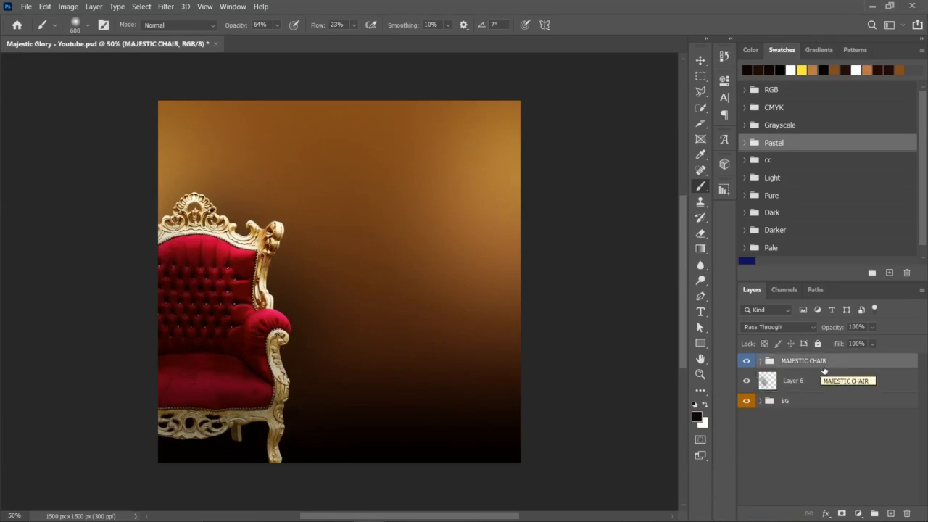
pyautogui.press('v')
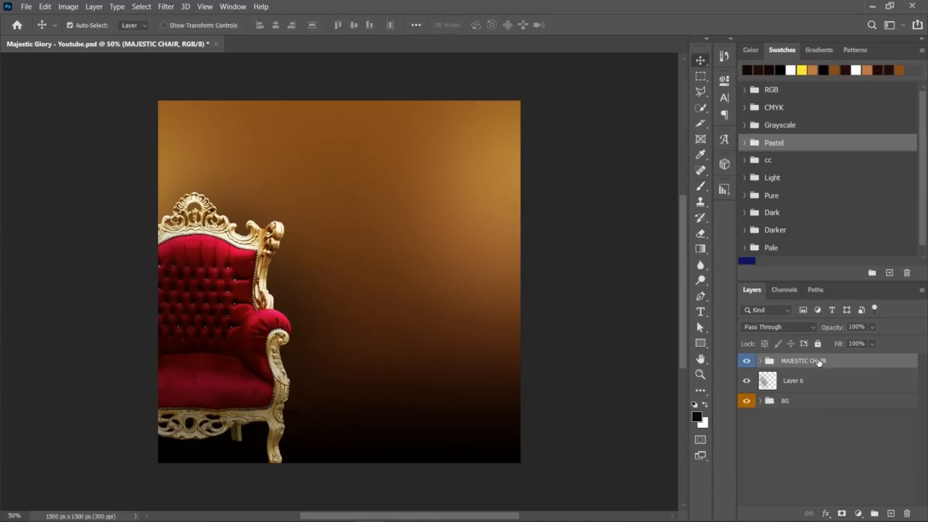
pyautogui.hotkey('shift', 'Down')
pyautogui.press('Down')
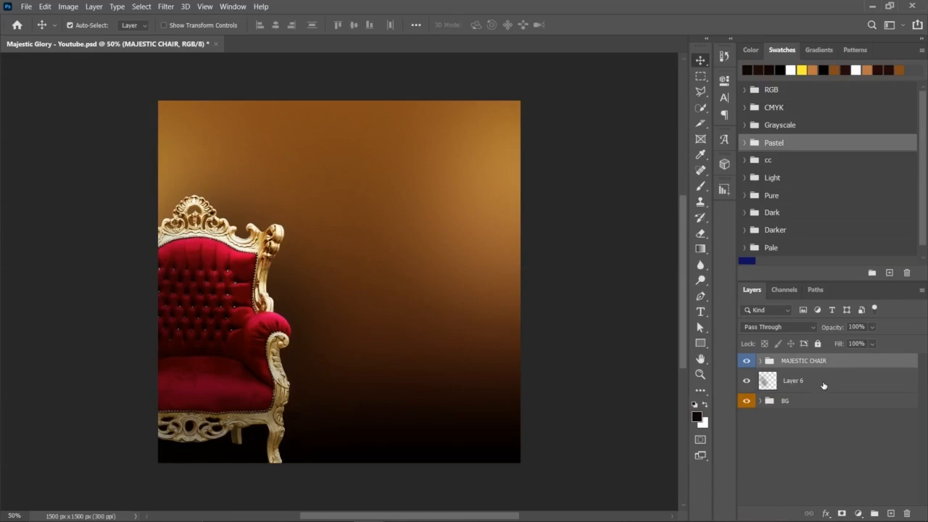
# Step: Place the glowing spark image PKrPK92G as an embedded layer above the MAJESTIC CHAIR group
pyautogui.click(21, 11)
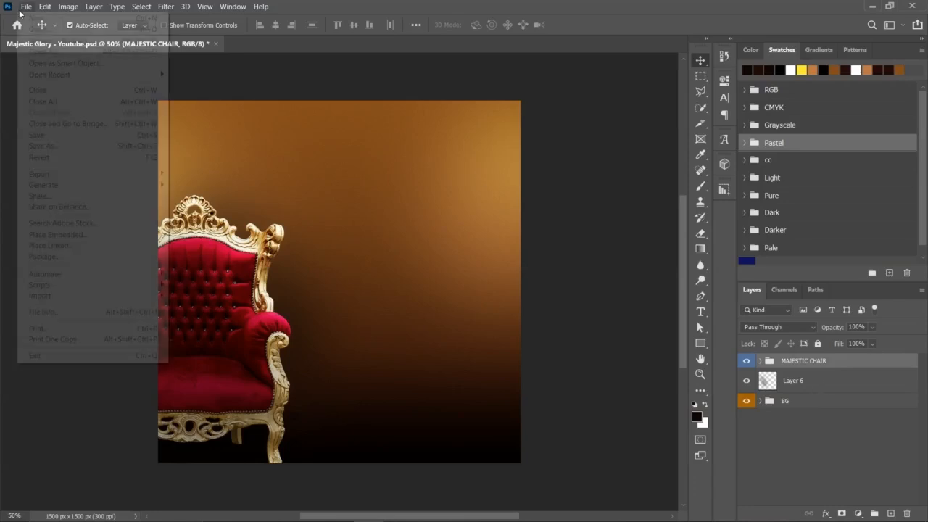
pyautogui.click(58, 235)
pyautogui.click(334, 94)
pyautogui.doubleClick(342, 115)
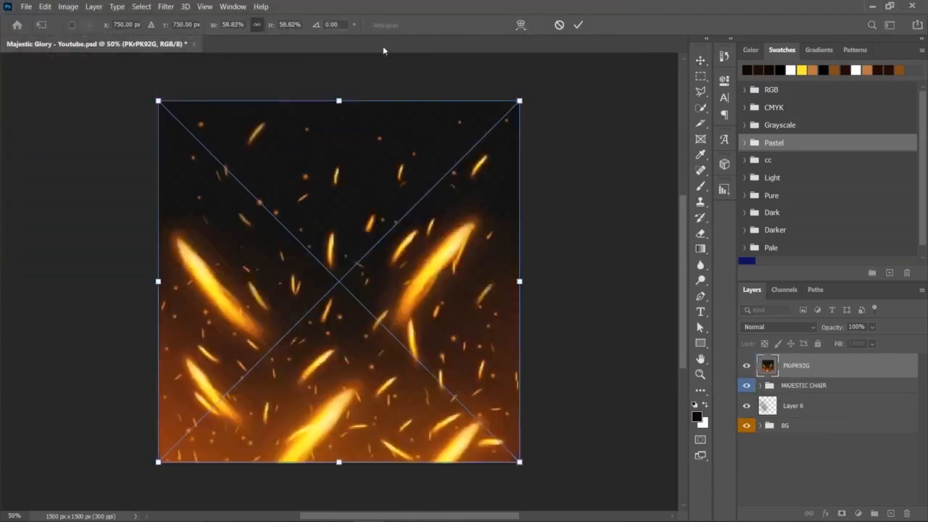
# Step: Scale the spark image to about 36% and position it over the throne's seat and legs, centred on the canvas's lower edge
pyautogui.moveTo(402, 179); pyautogui.dragTo(337, 240)
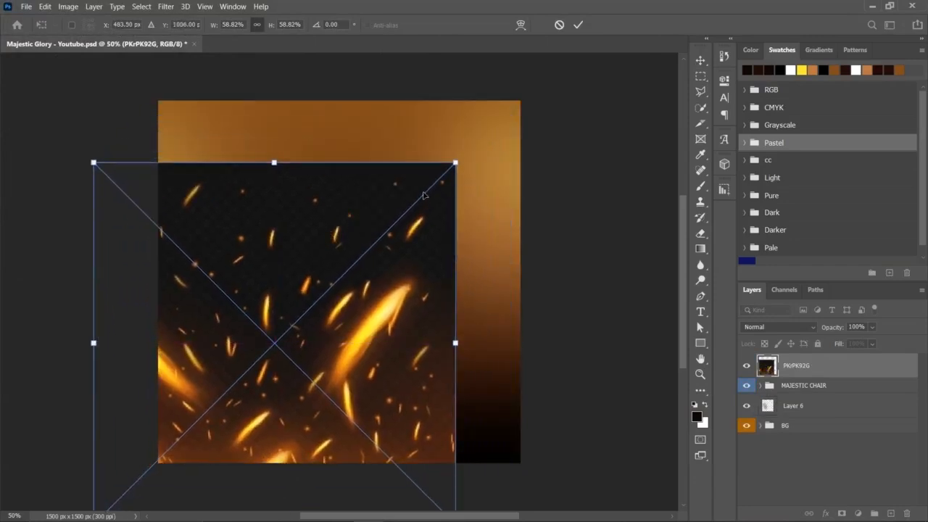
pyautogui.moveTo(462, 165); pyautogui.dragTo(362, 322)
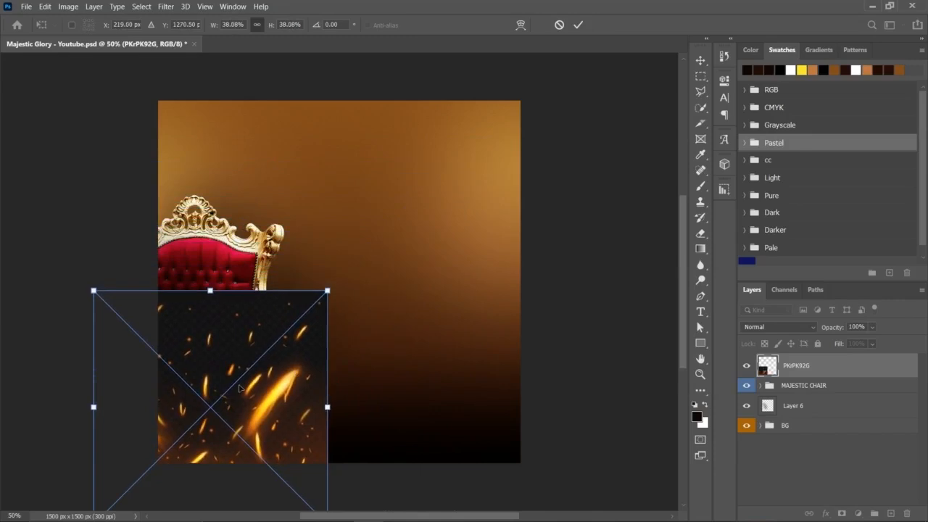
pyautogui.moveTo(243, 392); pyautogui.dragTo(295, 439)
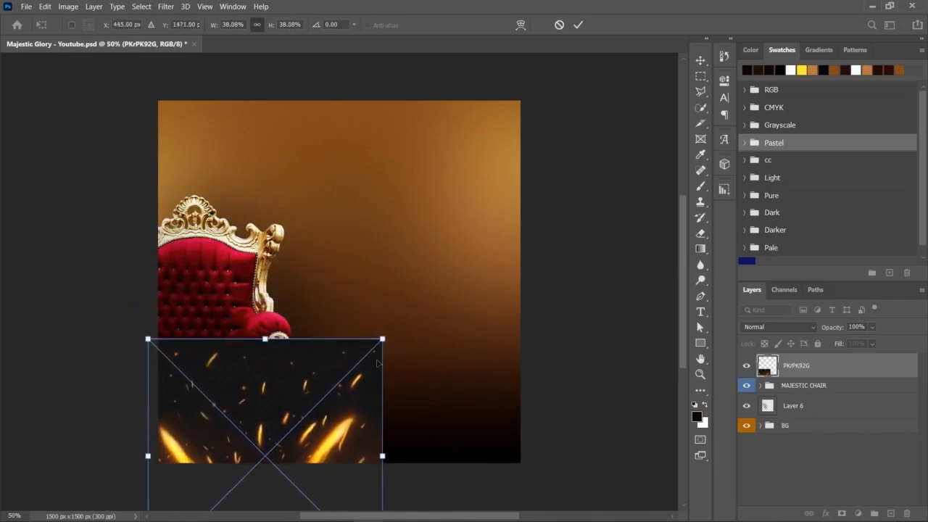
pyautogui.moveTo(382, 345); pyautogui.dragTo(368, 355)
pyautogui.moveTo(347, 384); pyautogui.dragTo(332, 388)
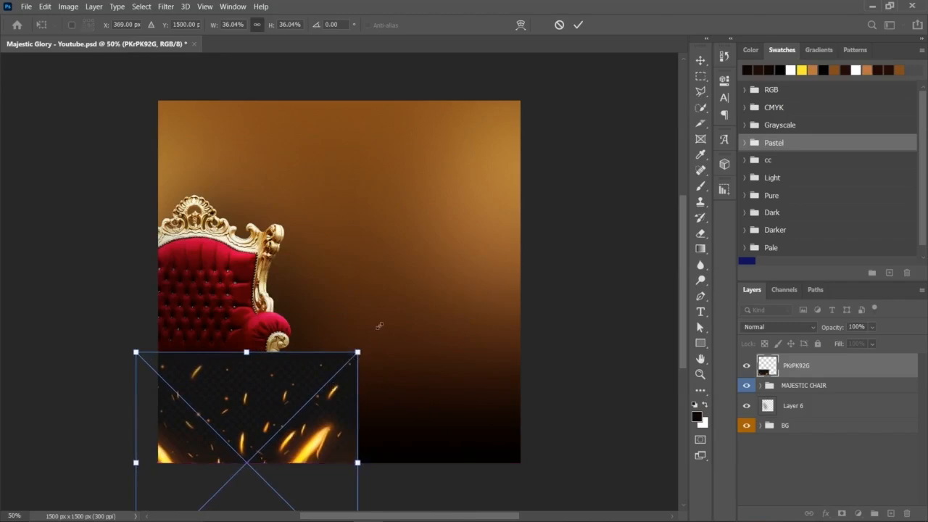
pyautogui.click(578, 26)
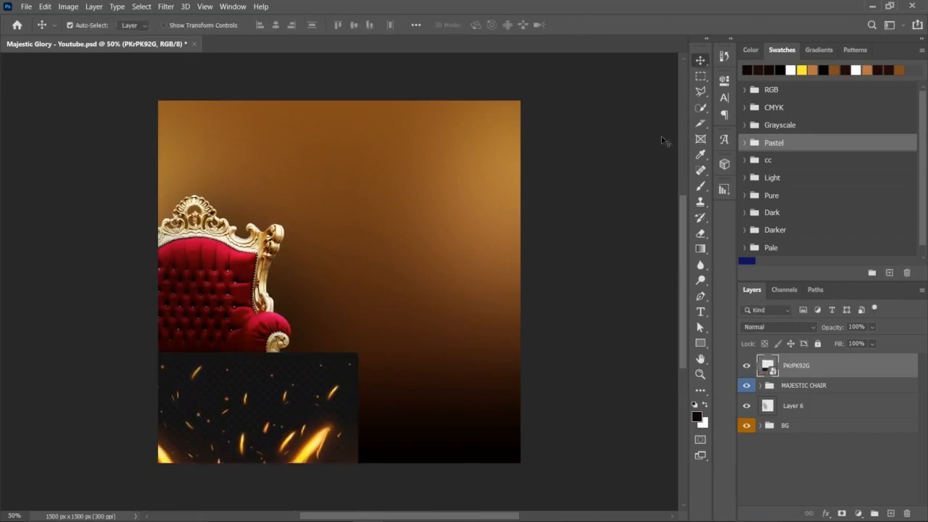
# Step: Set the spark layer's blend mode to Screen
pyautogui.click(793, 327)
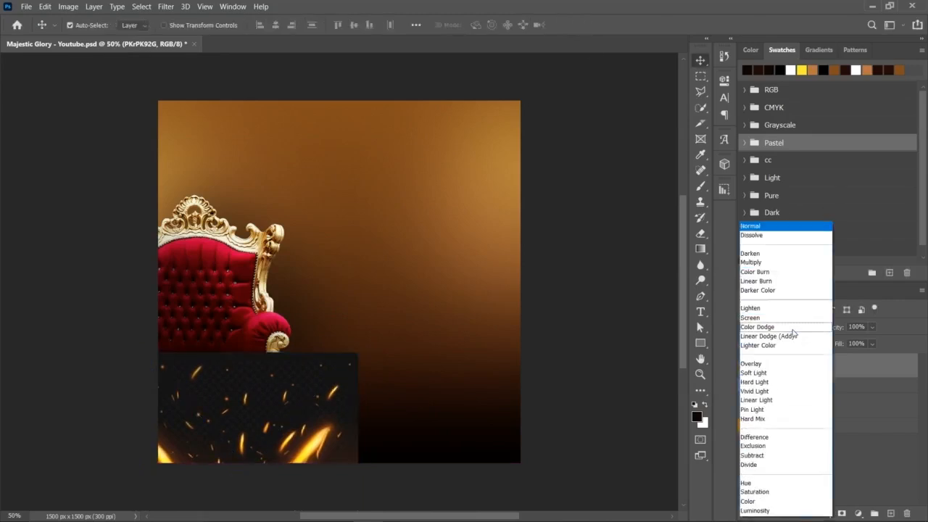
pyautogui.click(773, 318)
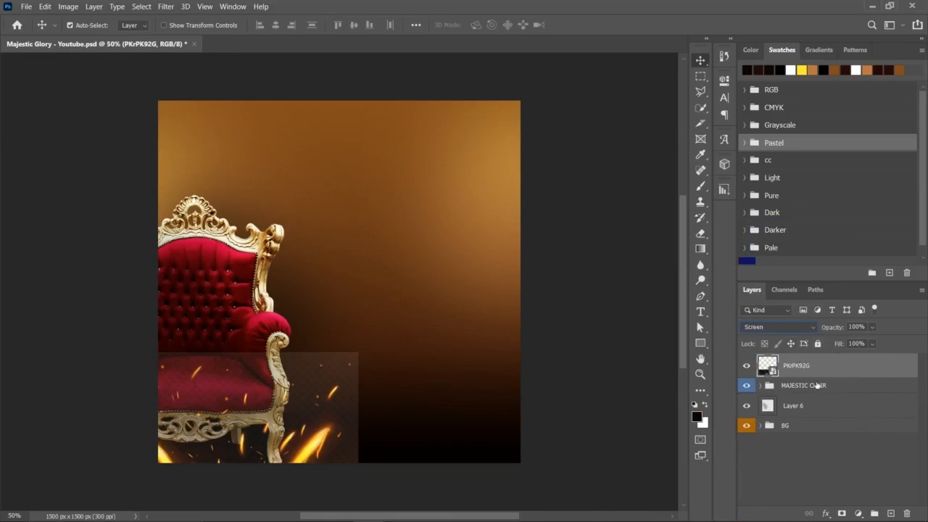
pyautogui.click(806, 333)
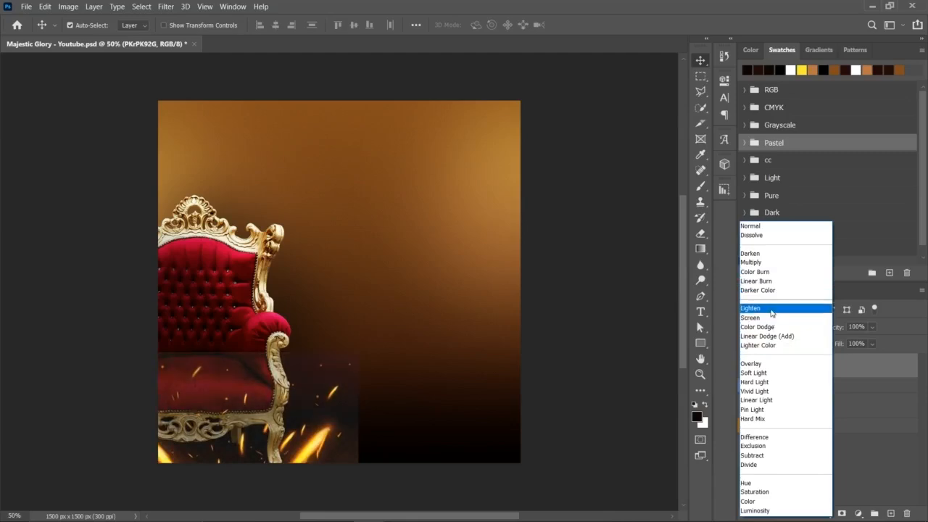
pyautogui.click(770, 319)
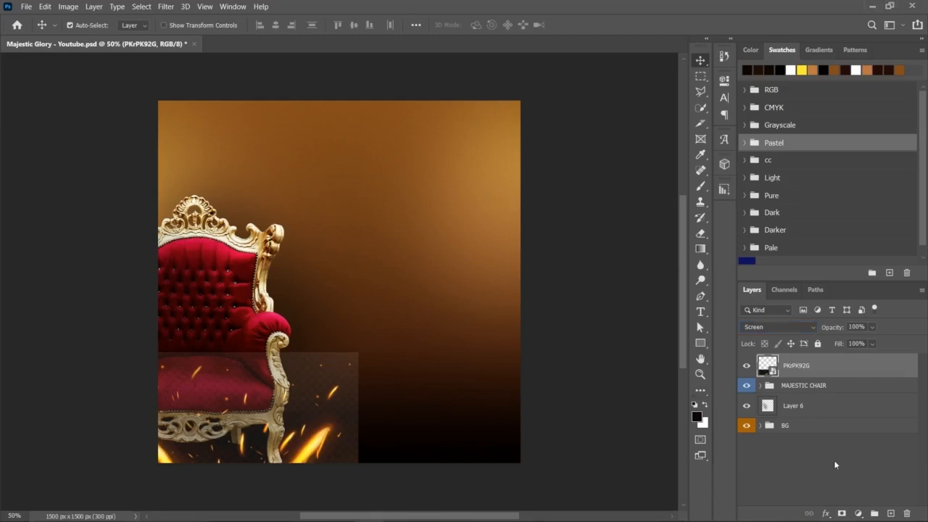
# Step: Add a mask to the spark layer and hide its hard edges with a 300 px black brush at 82% opacity and 46% flow
pyautogui.click(843, 513)
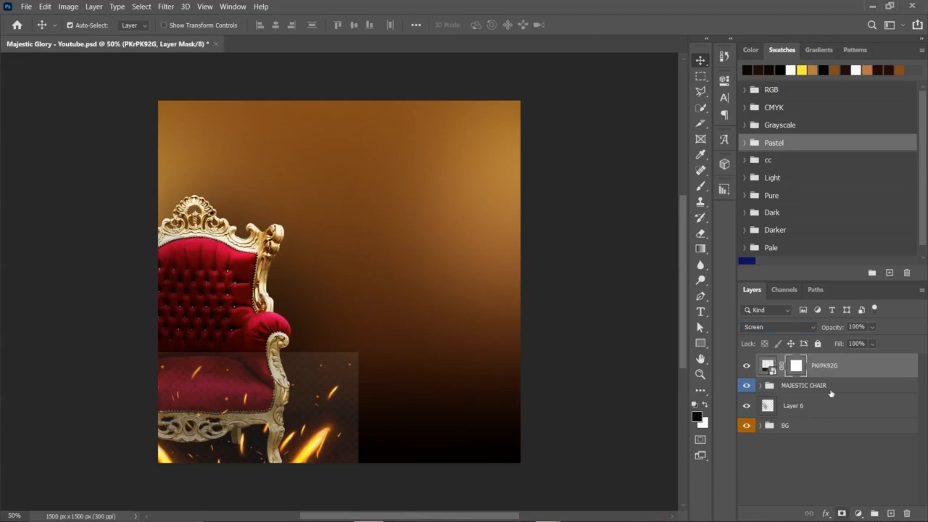
pyautogui.click(699, 200)
pyautogui.click(699, 186)
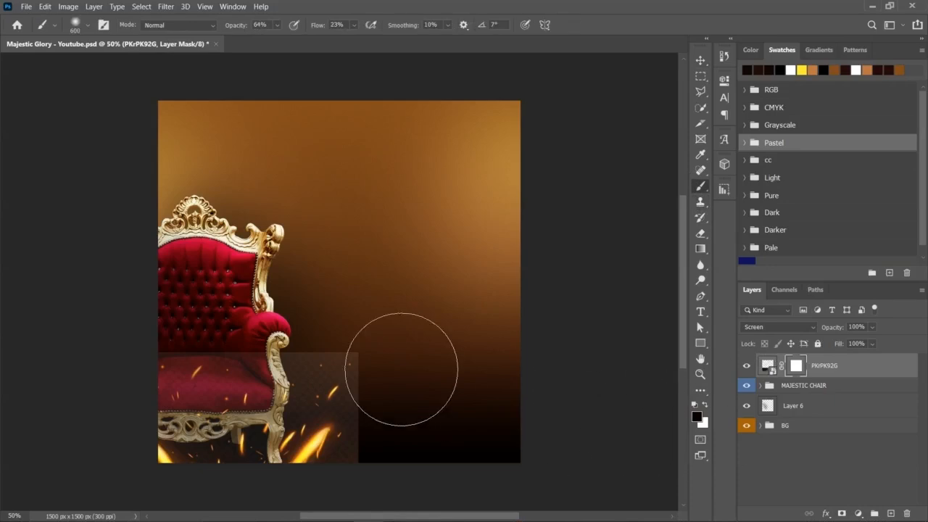
pyautogui.scroll(3, 348, 317)
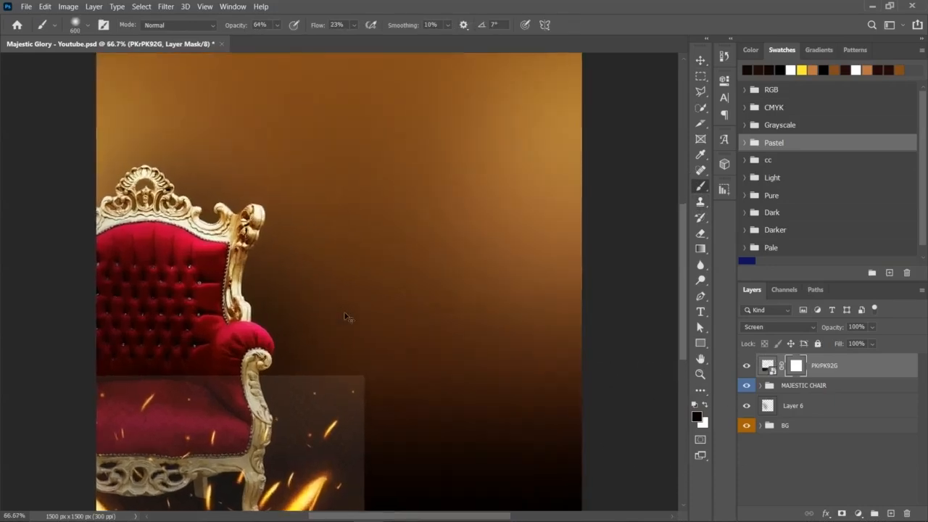
pyautogui.scroll(-2, 344, 312)
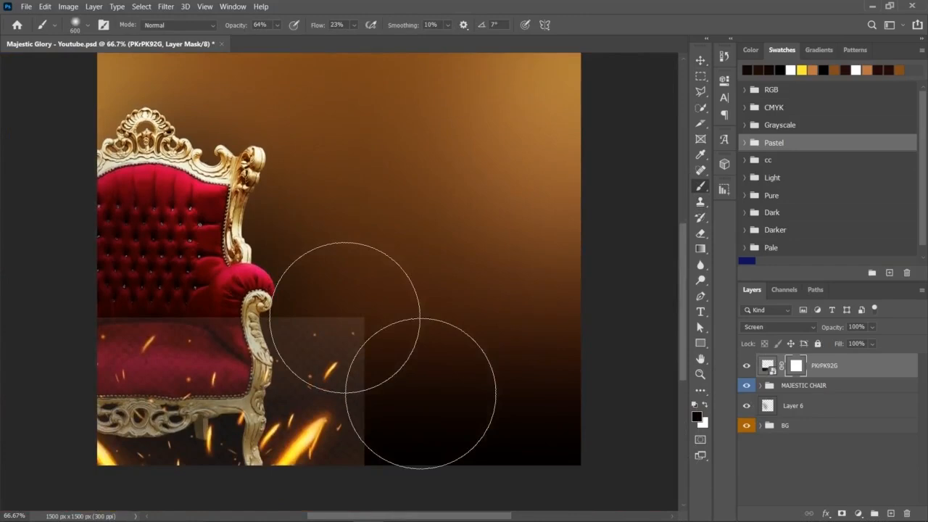
pyautogui.press('[')
pyautogui.press('[')
pyautogui.press('[')
pyautogui.moveTo(370, 319)
pyautogui.mouseDown()
pyautogui.moveTo(396, 394)
pyautogui.moveTo(402, 319)
pyautogui.moveTo(302, 348)
pyautogui.moveTo(329, 370)
pyautogui.mouseUp()
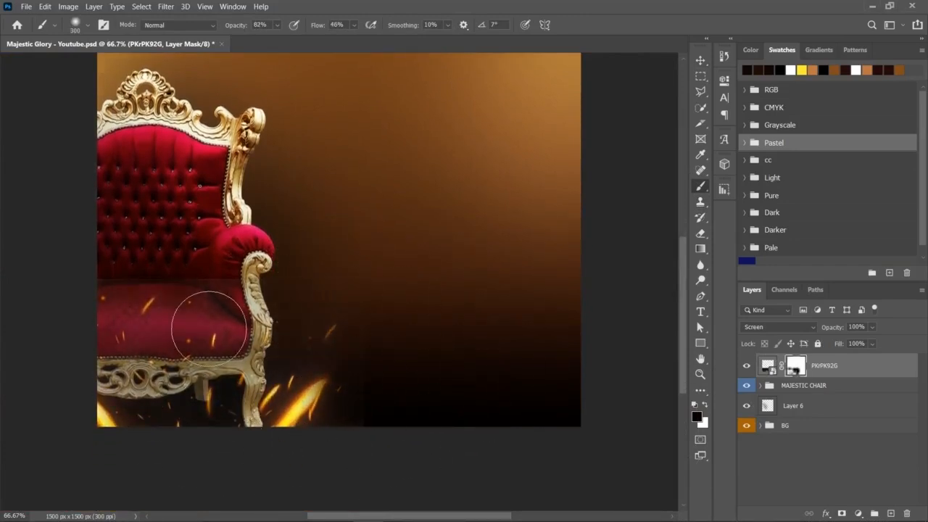
# Step: Duplicate the masked spark layer and move the copy to the canvas's lower-right corner, at about X 1288 px, Y 1445 px
pyautogui.click(700, 60)
pyautogui.click(879, 371)
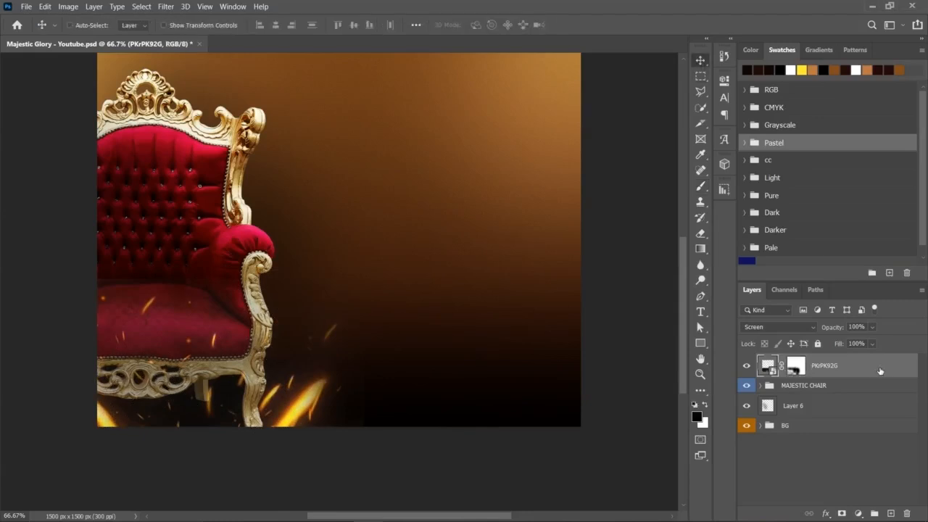
pyautogui.hotkey('ctrl', 'j')
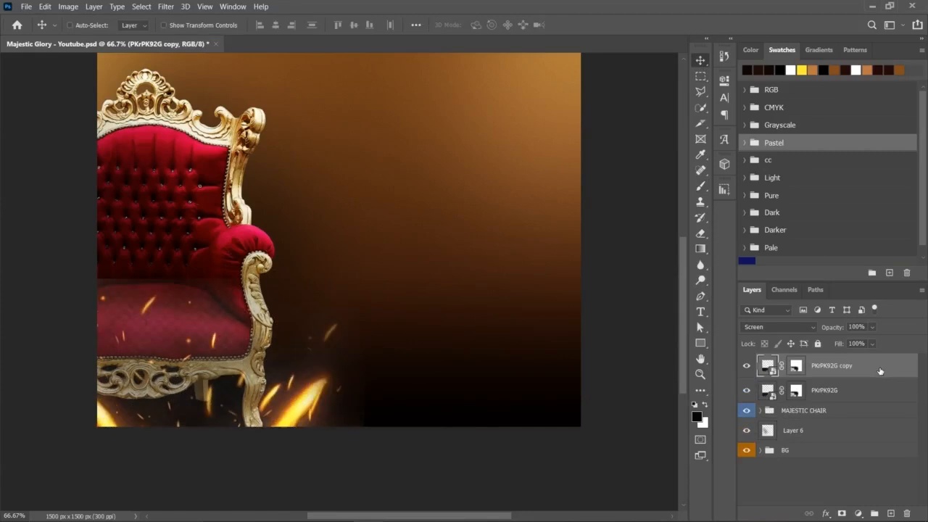
pyautogui.hotkey('ctrl', 't')
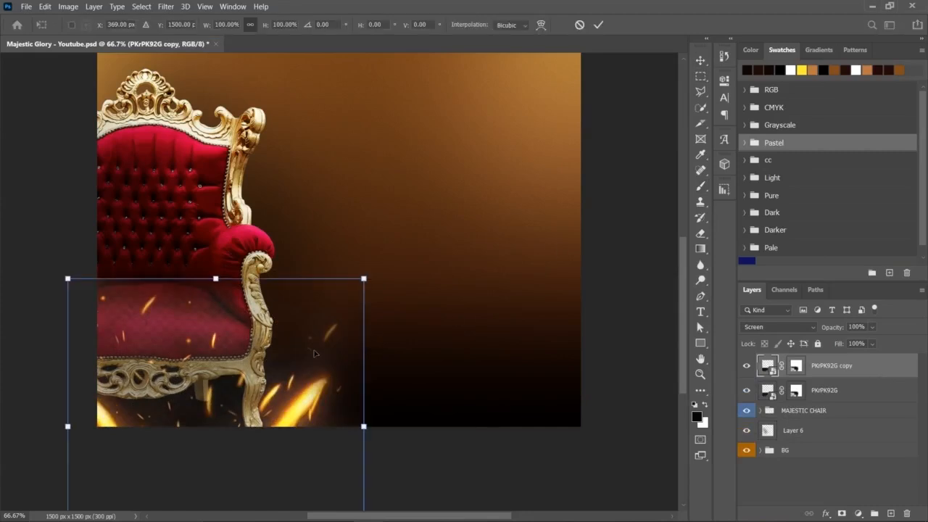
pyautogui.moveTo(292, 356); pyautogui.dragTo(533, 341)
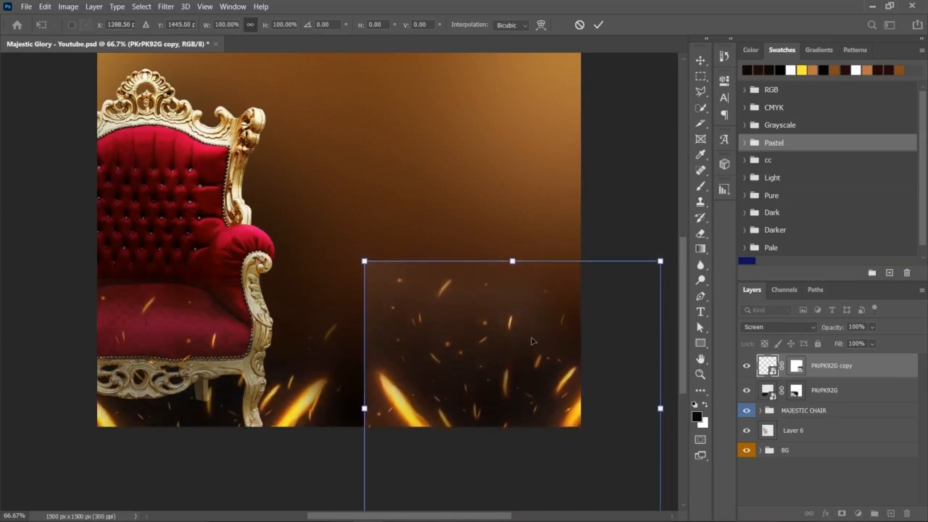
pyautogui.press('Return')
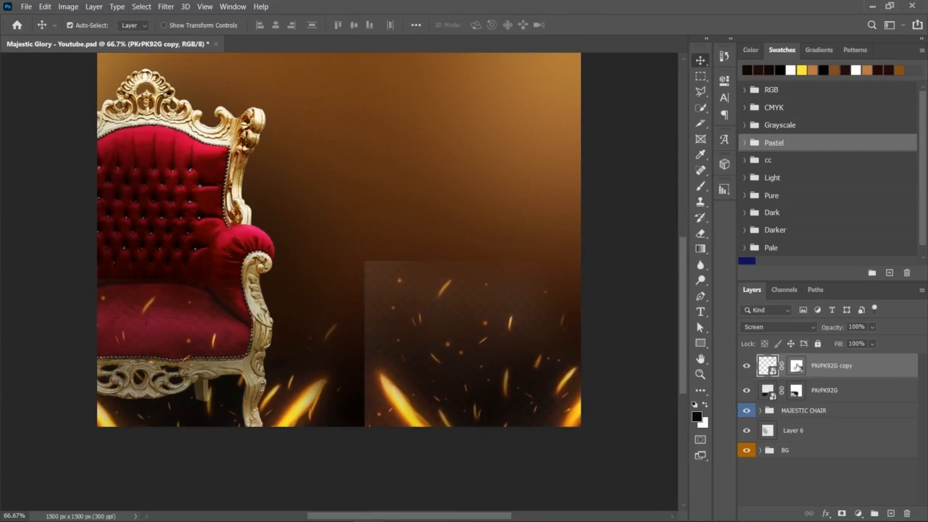
# Step: Mask out the spark copy's hard edges and its sparks nearest the canvas centre with a 700 px black brush
pyautogui.click(796, 367)
pyautogui.click(700, 186)
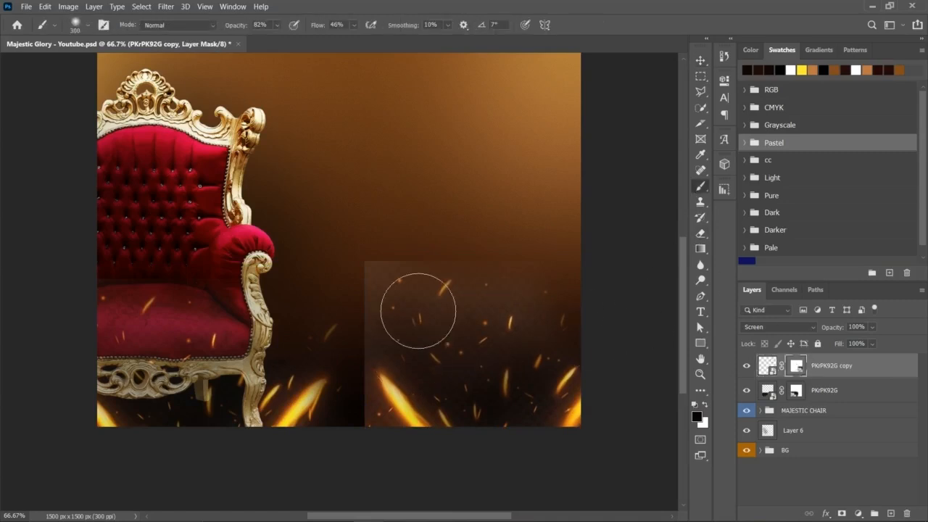
pyautogui.press(']')
pyautogui.press(']')
pyautogui.press(']')
pyautogui.press(']')
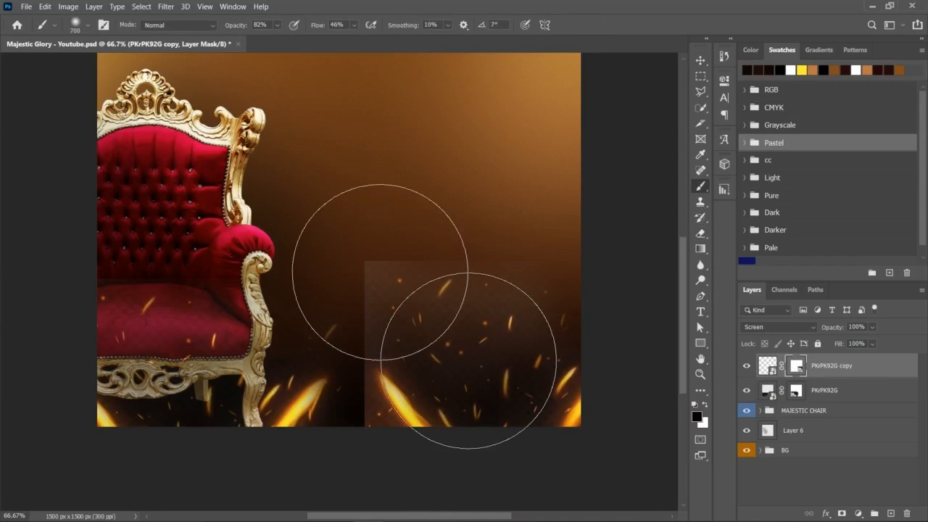
pyautogui.moveTo(381, 407)
pyautogui.mouseDown()
pyautogui.moveTo(362, 249)
pyautogui.moveTo(348, 414)
pyautogui.moveTo(387, 391)
pyautogui.moveTo(420, 348)
pyautogui.moveTo(413, 321)
pyautogui.moveTo(460, 275)
pyautogui.moveTo(460, 283)
pyautogui.mouseUp()
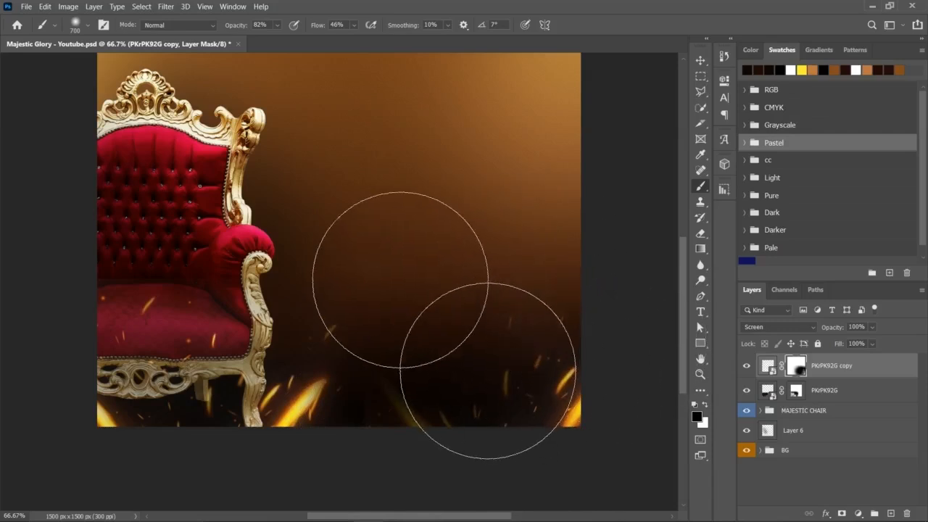
pyautogui.moveTo(391, 390)
pyautogui.mouseDown()
pyautogui.moveTo(403, 396)
pyautogui.moveTo(365, 457)
pyautogui.moveTo(439, 427)
pyautogui.moveTo(500, 438)
pyautogui.mouseUp()
# Step: Paint white on the spark copy's mask with a 200 px brush around the sparks near the canvas's lower-right corner
pyautogui.press('[')
pyautogui.press('[')
pyautogui.press('[')
pyautogui.press('[')
pyautogui.press('[')
pyautogui.press('[')
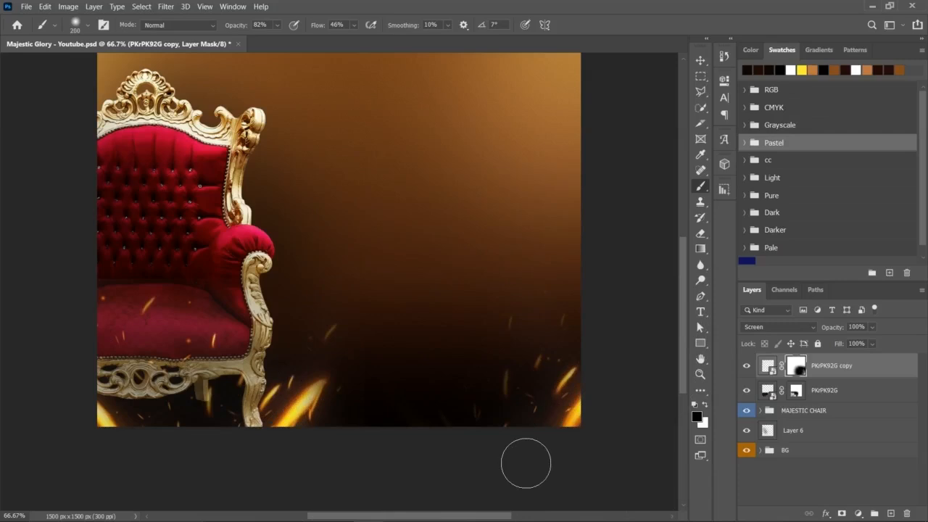
pyautogui.press('x')
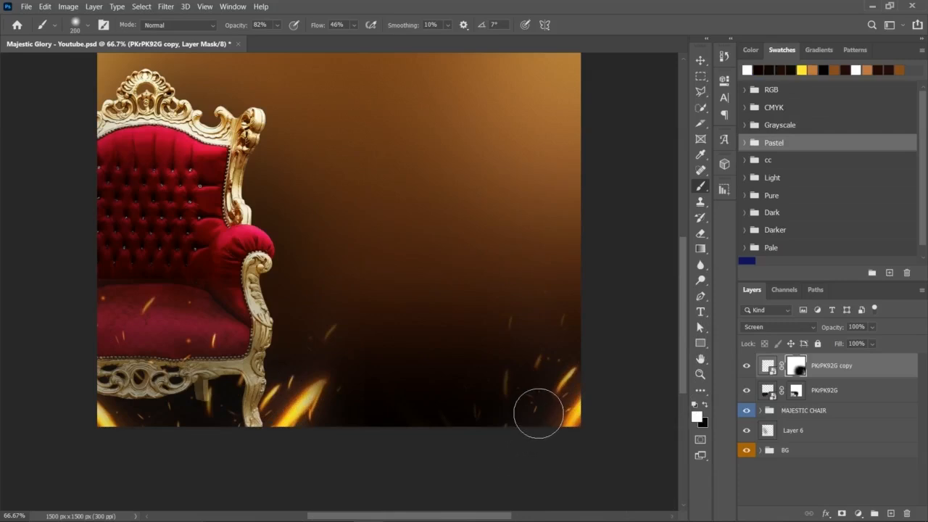
pyautogui.moveTo(538, 412)
pyautogui.mouseDown()
pyautogui.moveTo(553, 440)
pyautogui.moveTo(550, 466)
pyautogui.moveTo(552, 353)
pyautogui.moveTo(581, 367)
pyautogui.moveTo(542, 475)
pyautogui.mouseUp()
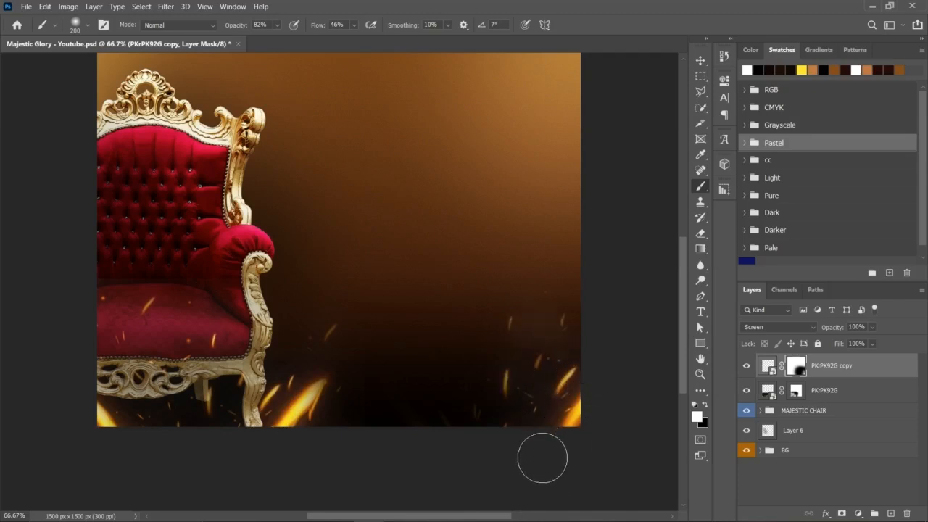
pyautogui.hotkey('ctrl', 'z')
# Step: Group the two spark layers, name the group FIRE and give it a red colour label
pyautogui.hotkey('ctrl', '-')
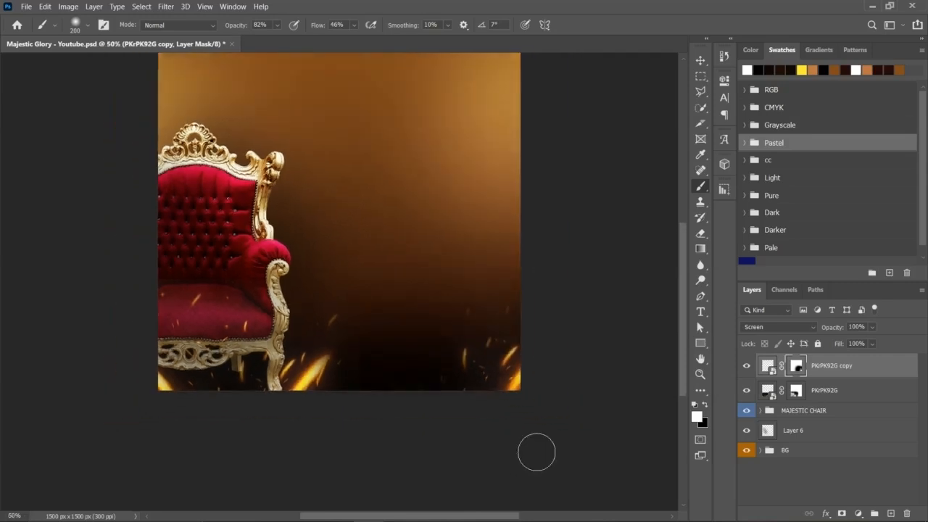
pyautogui.scroll(2, 537, 453)
pyautogui.click(701, 60)
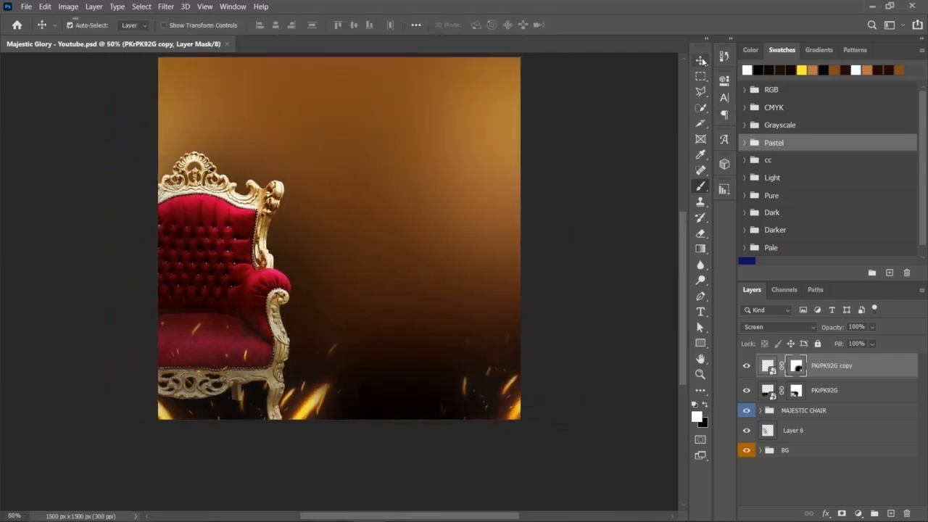
pyautogui.click(849, 371)
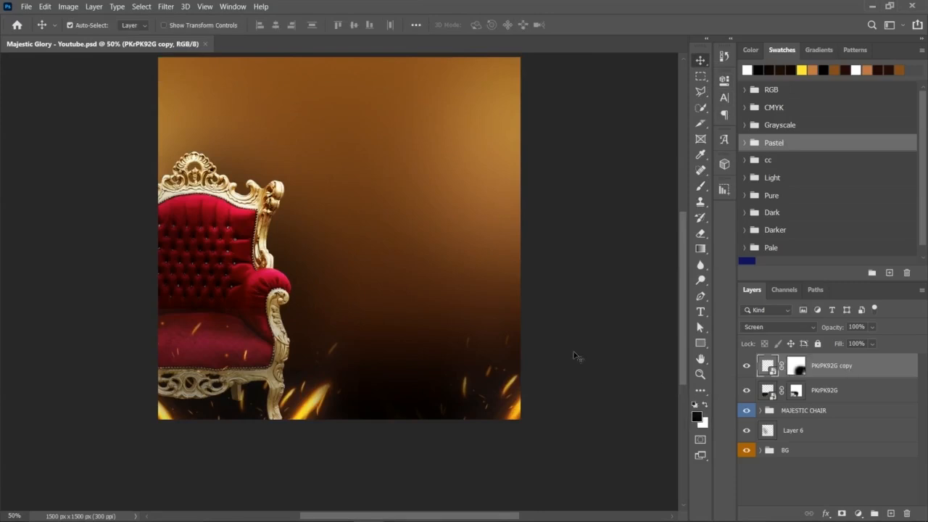
pyautogui.keyDown('shift'); pyautogui.click(852, 396); pyautogui.keyUp('shift')
pyautogui.hotkey('ctrl', 'g')
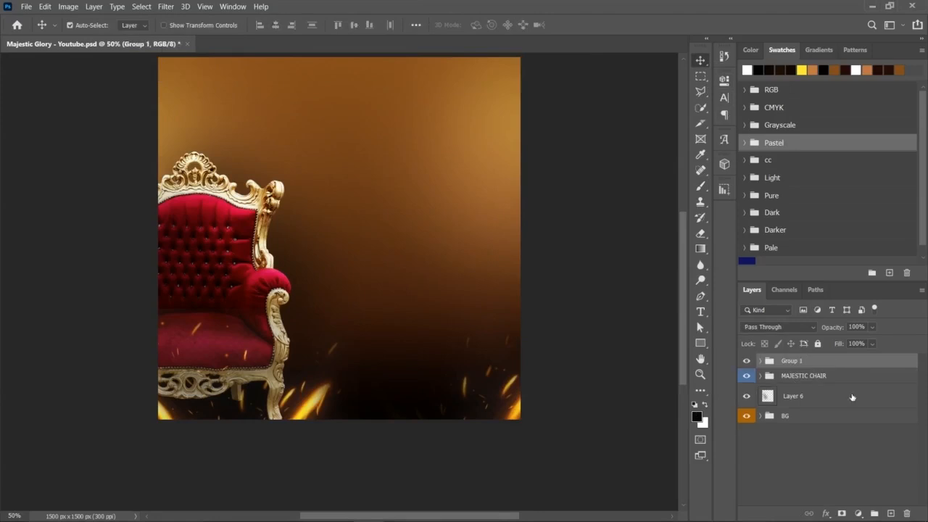
pyautogui.doubleClick(792, 361)
pyautogui.write('FIRE')
pyautogui.press('Return')
pyautogui.rightClick(792, 367)
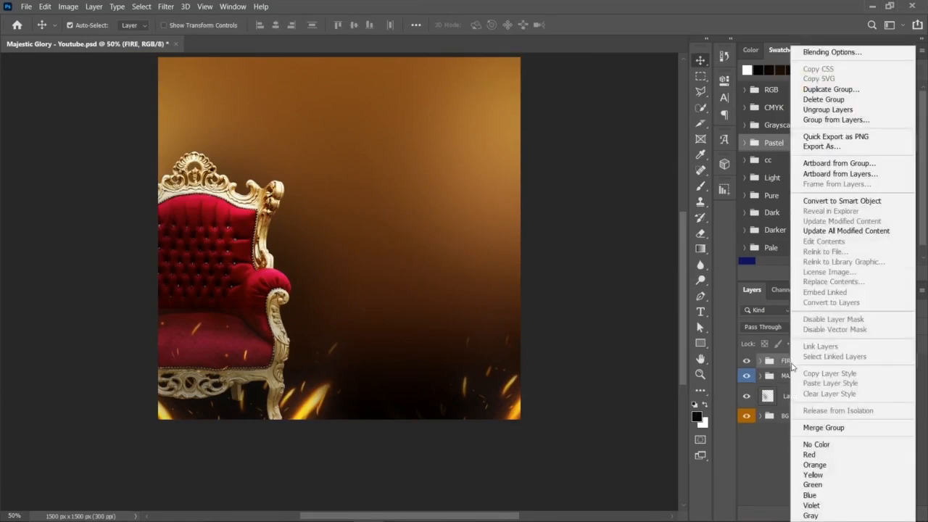
pyautogui.click(825, 454)
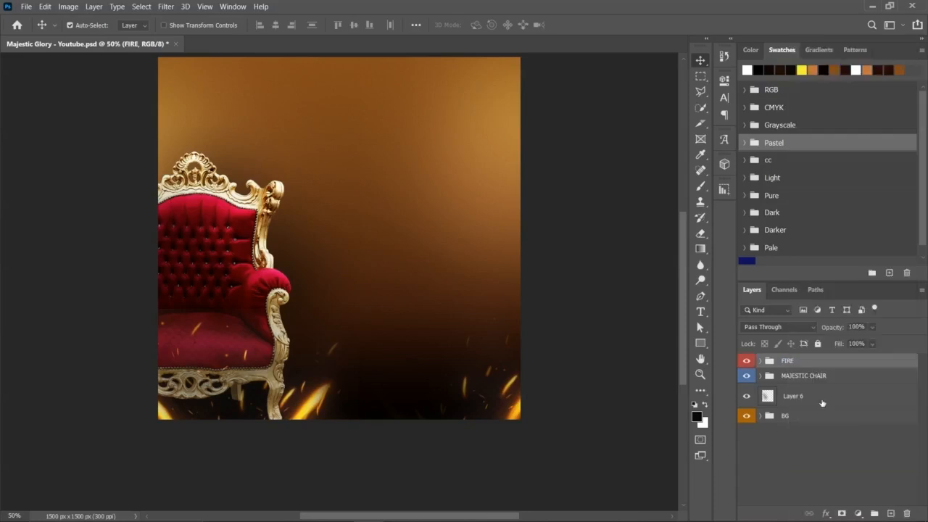
# Step: Place the white-smoke-on-black-background image above the FIRE group, along the canvas's lower edge at about X 660 px, Y 1405 px
pyautogui.click(26, 7)
pyautogui.click(82, 234)
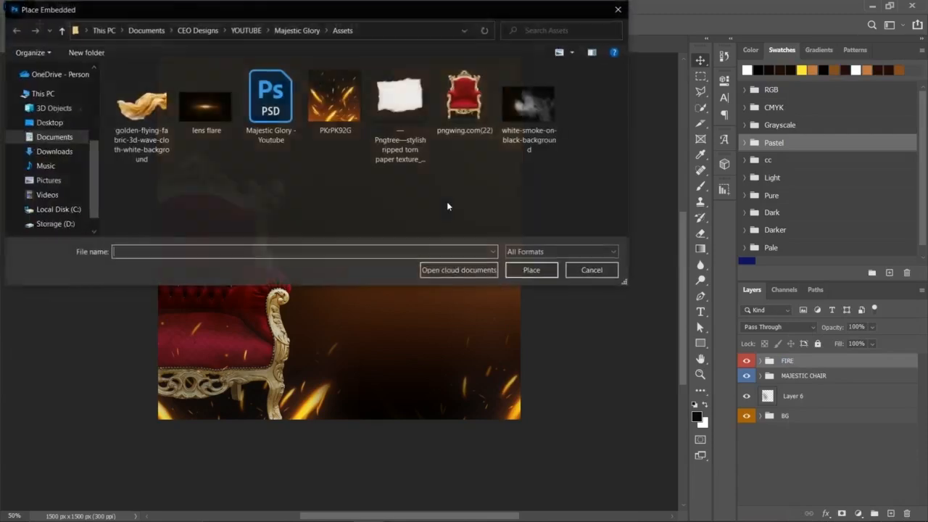
pyautogui.click(515, 110)
pyautogui.doubleClick(515, 108)
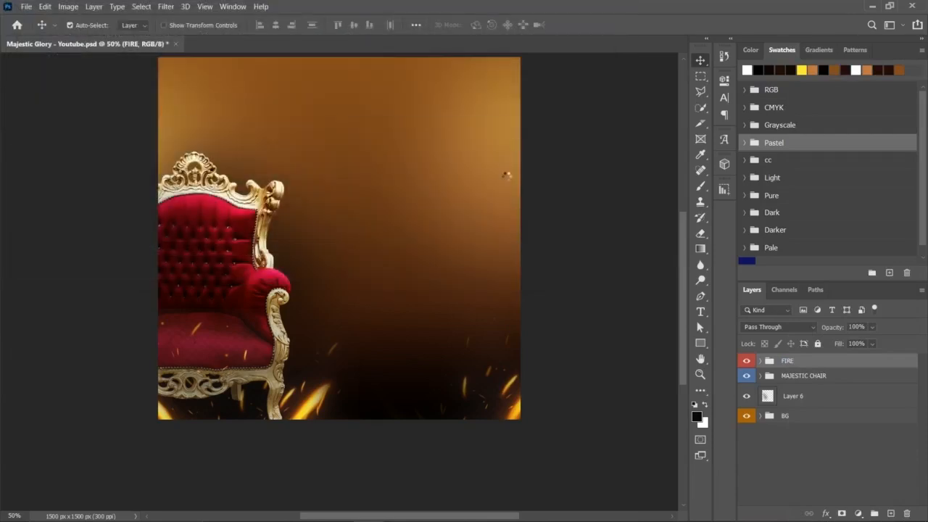
pyautogui.moveTo(415, 257); pyautogui.dragTo(396, 419)
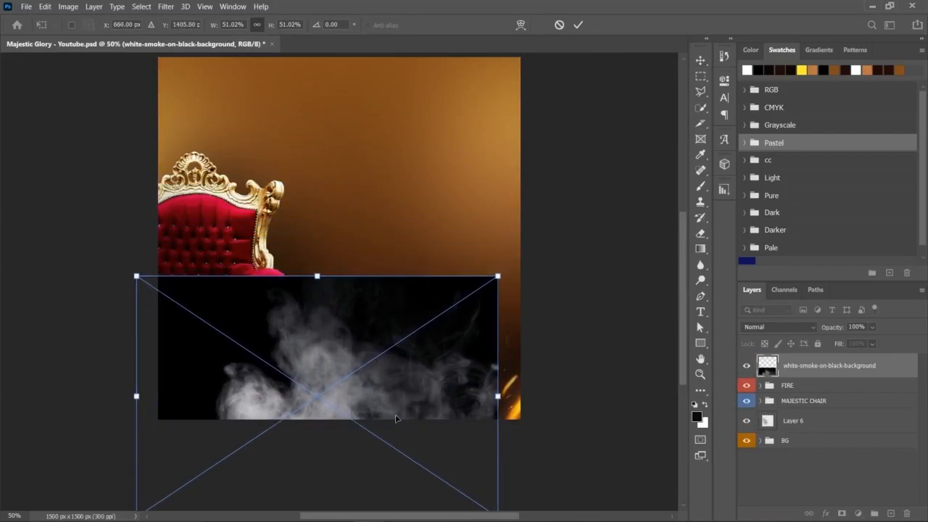
pyautogui.press('Return')
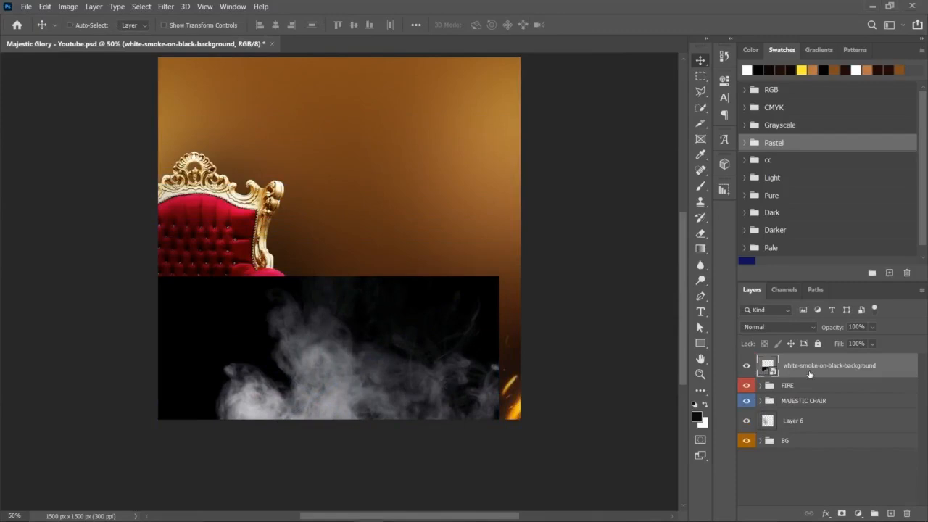
pyautogui.hotkey('ctrl', 't')
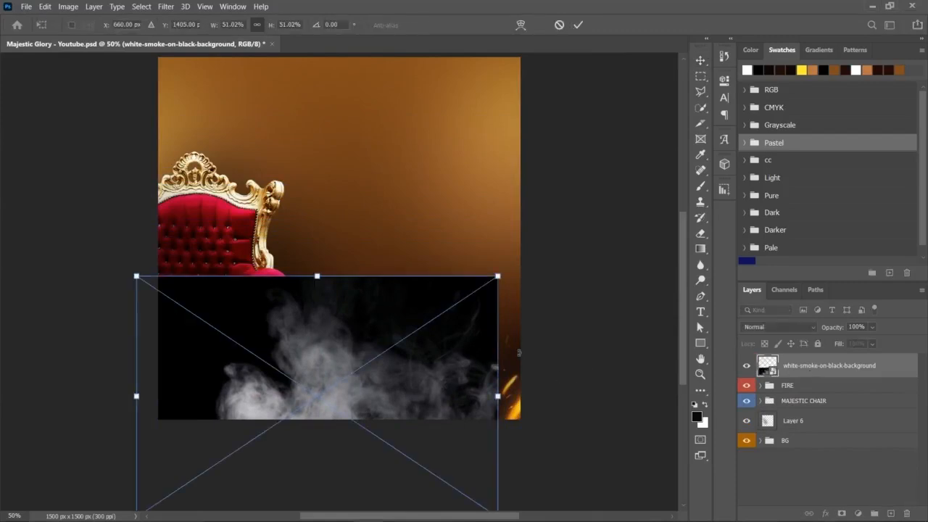
pyautogui.moveTo(454, 358); pyautogui.dragTo(459, 360)
pyautogui.click(576, 24)
# Step: Set the smoke layer's blend mode to Screen and its opacity to 64%
pyautogui.click(778, 327)
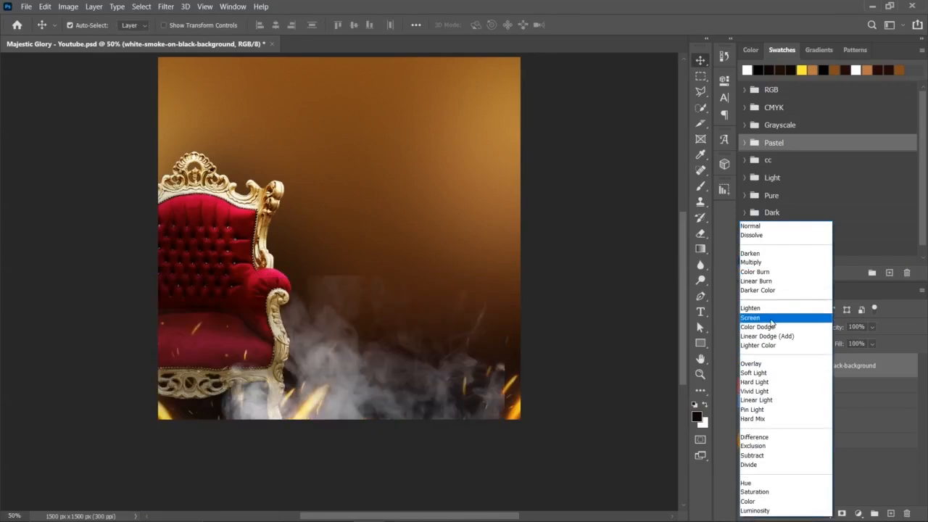
pyautogui.click(771, 319)
pyautogui.click(845, 332)
pyautogui.write('66')
pyautogui.moveTo(845, 332); pyautogui.dragTo(844, 332)
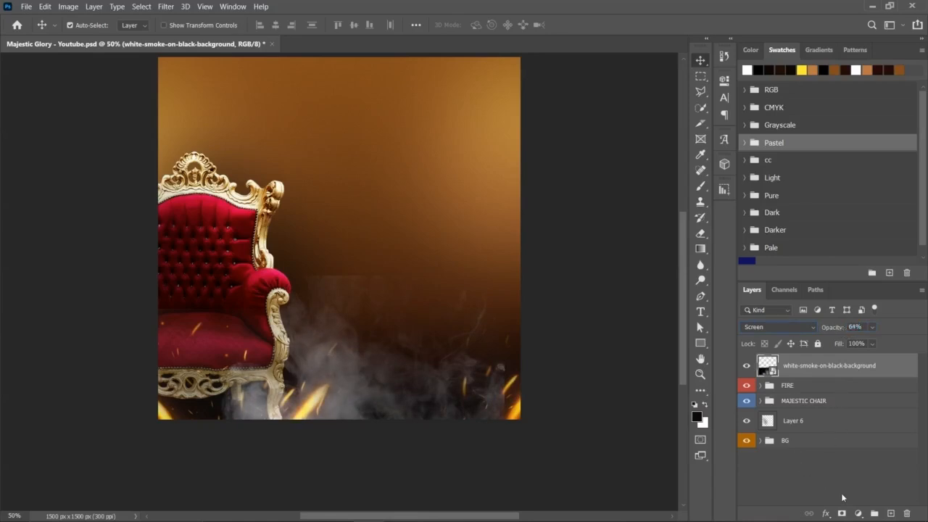
# Step: Add a mask to the smoke layer and hide the smoke's hard upper edge with a 500 px black brush
pyautogui.click(842, 513)
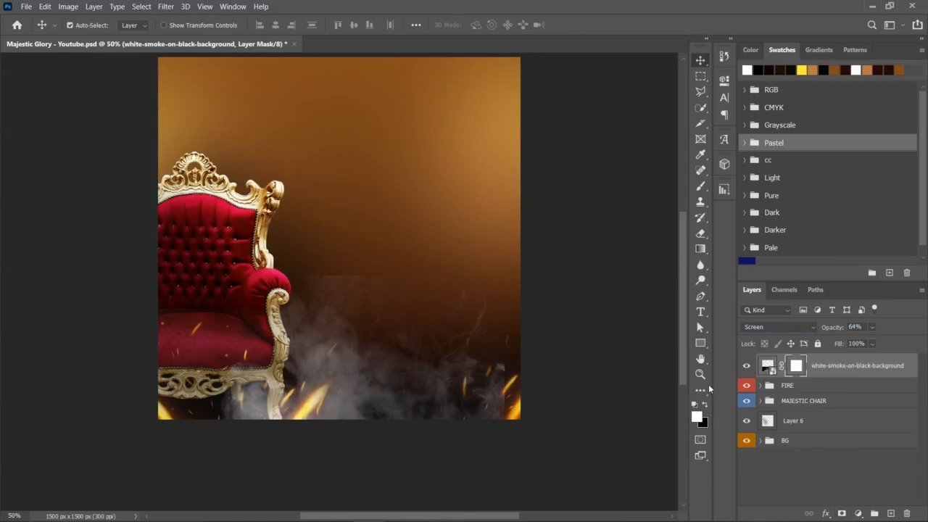
pyautogui.click(700, 186)
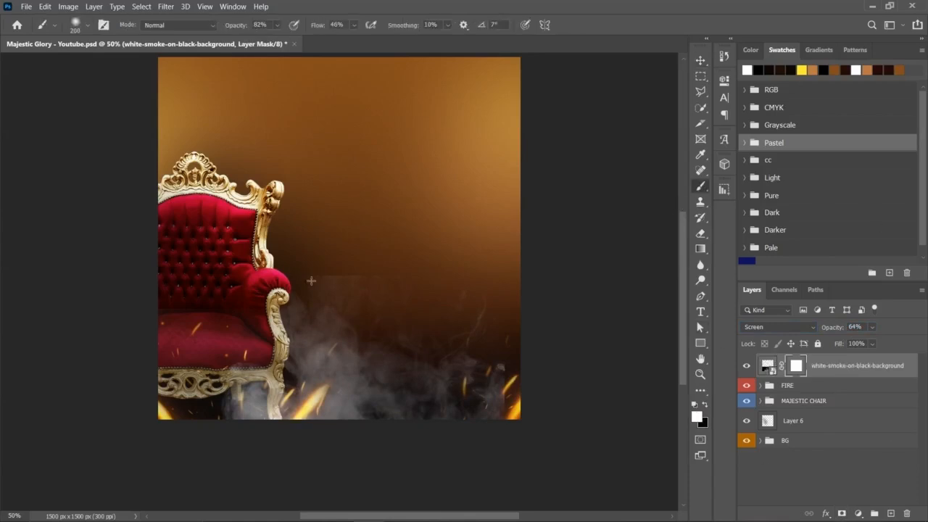
pyautogui.press(']')
pyautogui.press(']')
pyautogui.press(']')
pyautogui.press(']')
pyautogui.moveTo(366, 334)
pyautogui.mouseDown()
pyautogui.moveTo(439, 293)
pyautogui.moveTo(353, 319)
pyautogui.moveTo(431, 312)
pyautogui.moveTo(356, 307)
pyautogui.mouseUp()
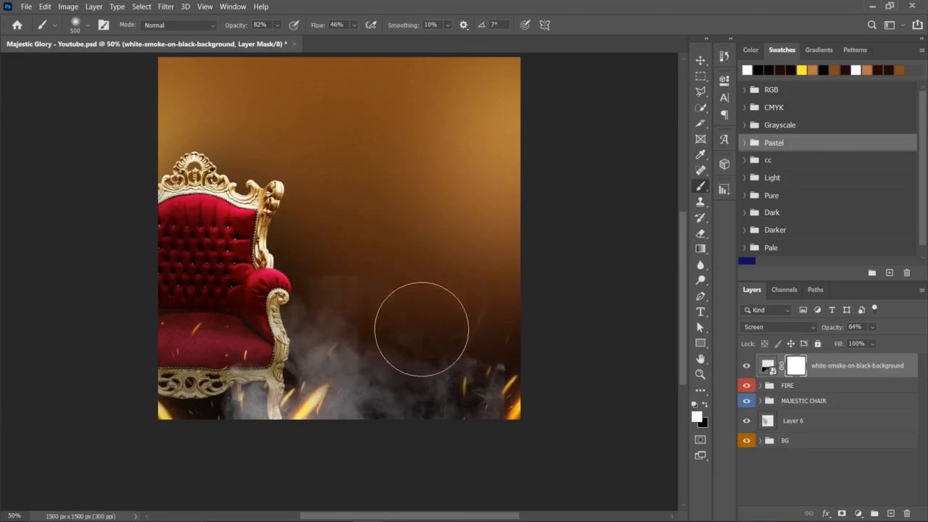
pyautogui.click(705, 406)
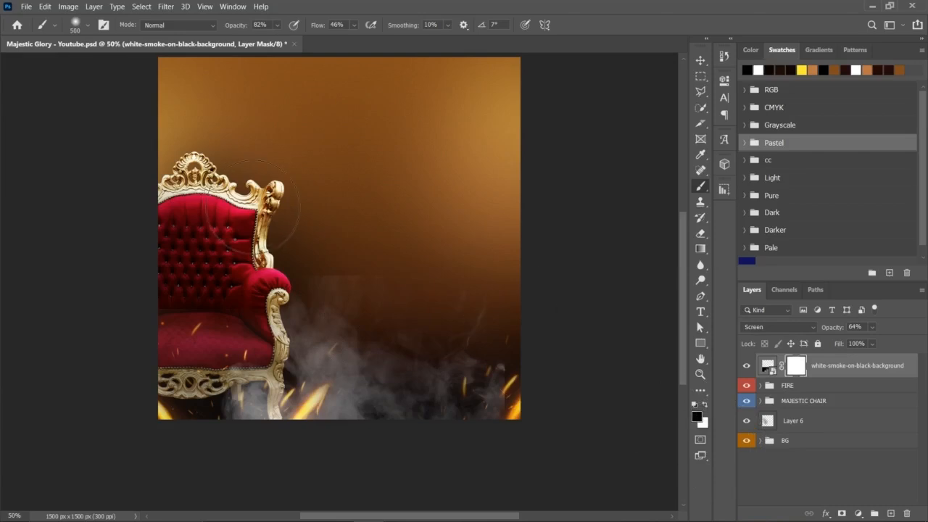
pyautogui.moveTo(361, 315)
pyautogui.mouseDown()
pyautogui.moveTo(408, 328)
pyautogui.moveTo(467, 320)
pyautogui.moveTo(395, 313)
pyautogui.moveTo(412, 309)
pyautogui.moveTo(464, 318)
pyautogui.moveTo(499, 339)
pyautogui.moveTo(416, 331)
pyautogui.mouseUp()
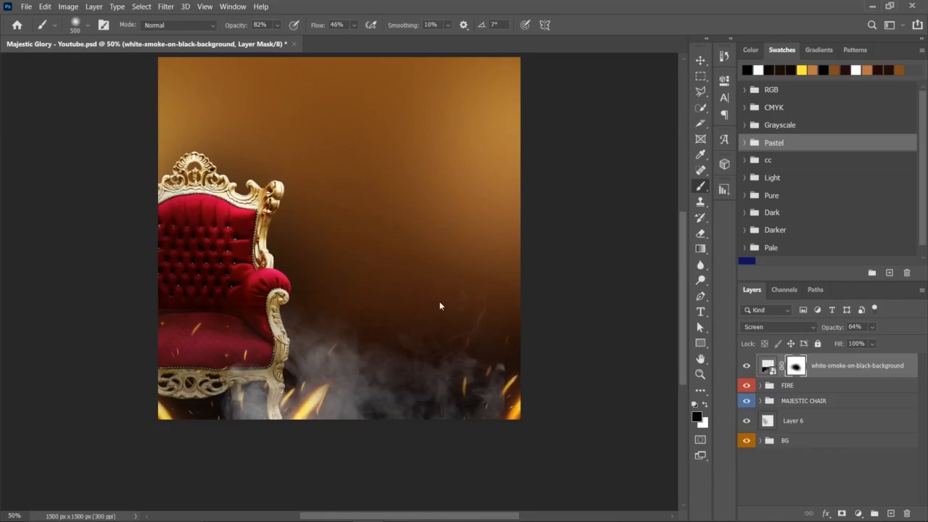
# Step: Mask out the smoke's upper wisps and hard right edge with an 800 px black brush
pyautogui.press(']')
pyautogui.press(']')
pyautogui.press(']')
pyautogui.moveTo(439, 302)
pyautogui.mouseDown()
pyautogui.moveTo(437, 350)
pyautogui.moveTo(399, 299)
pyautogui.moveTo(486, 345)
pyautogui.moveTo(535, 344)
pyautogui.moveTo(577, 391)
pyautogui.mouseUp()
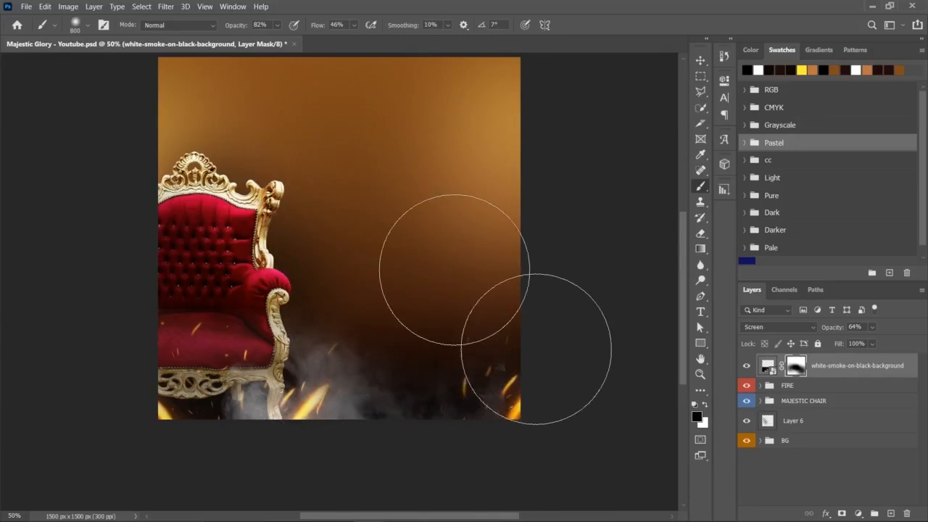
# Step: Duplicate the masked smoke layer, scale the copy to 131.56% and move it over the throne's backrest, at about X -641 px, Y 428 px
pyautogui.press('v')
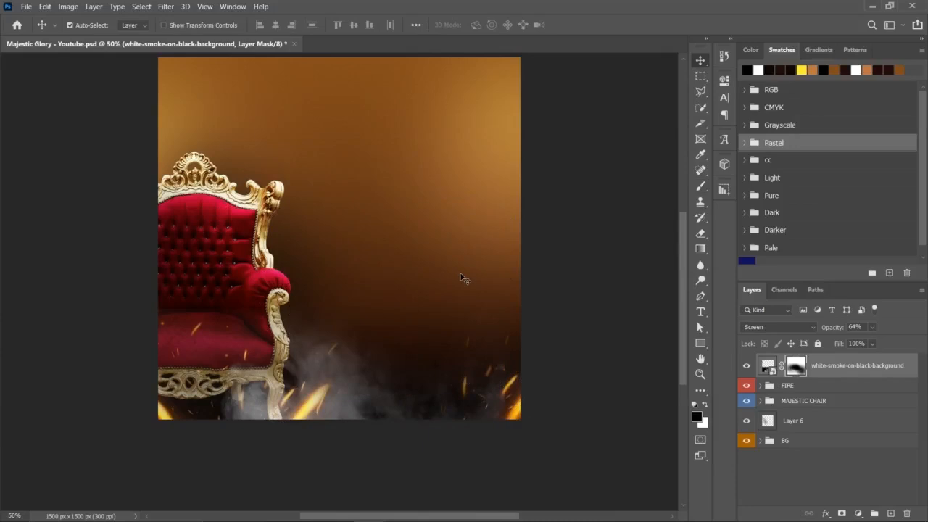
pyautogui.keyDown('alt'); pyautogui.click(464, 278); pyautogui.keyUp('alt')
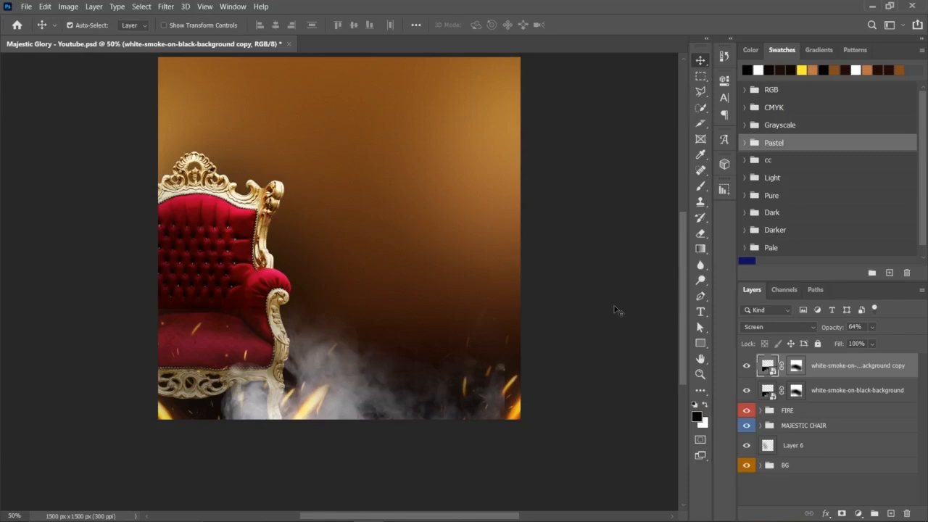
pyautogui.hotkey('ctrl', 't')
pyautogui.moveTo(332, 369); pyautogui.dragTo(78, 208)
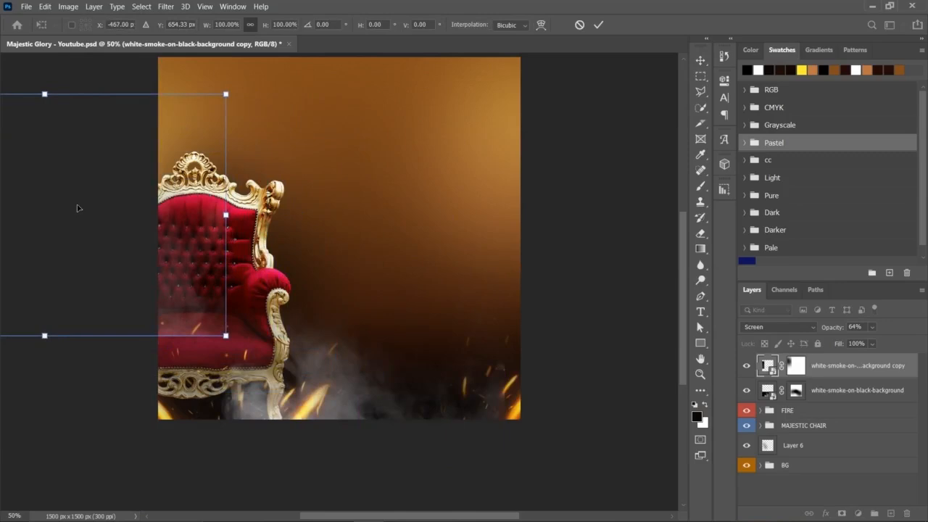
pyautogui.scroll(3, 246, 251)
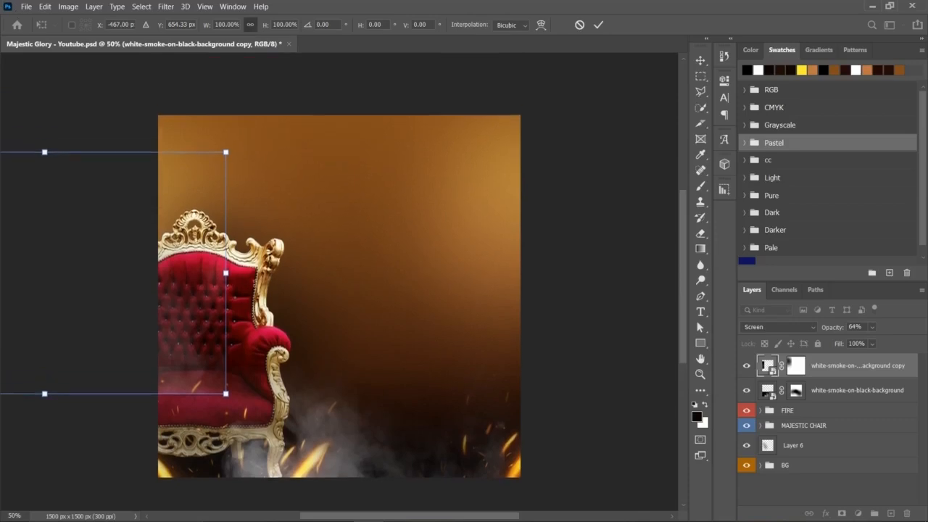
pyautogui.moveTo(152, 264); pyautogui.dragTo(167, 211)
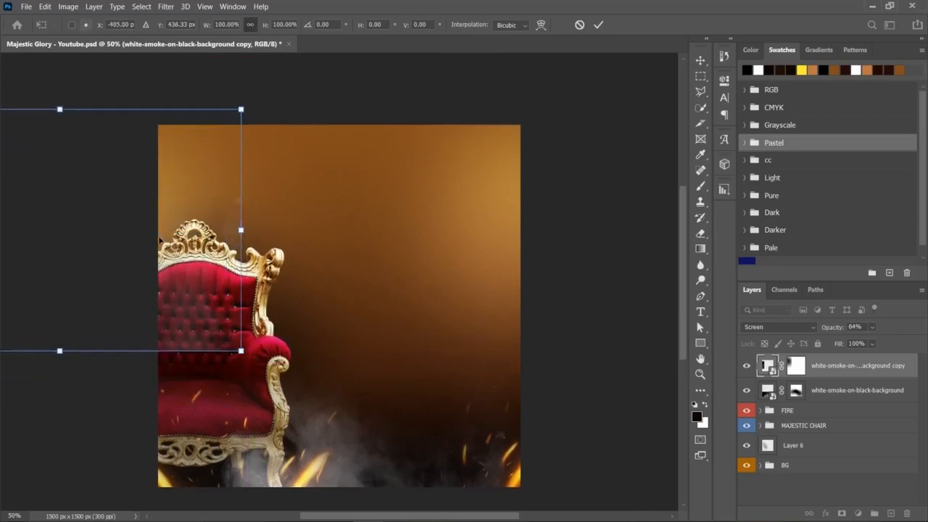
pyautogui.moveTo(60, 351); pyautogui.dragTo(60, 427)
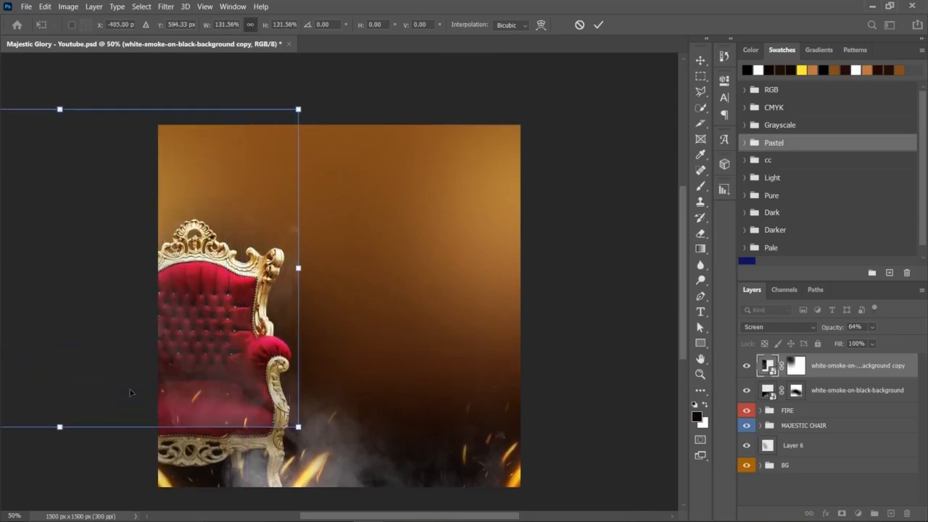
pyautogui.moveTo(226, 350); pyautogui.dragTo(171, 312)
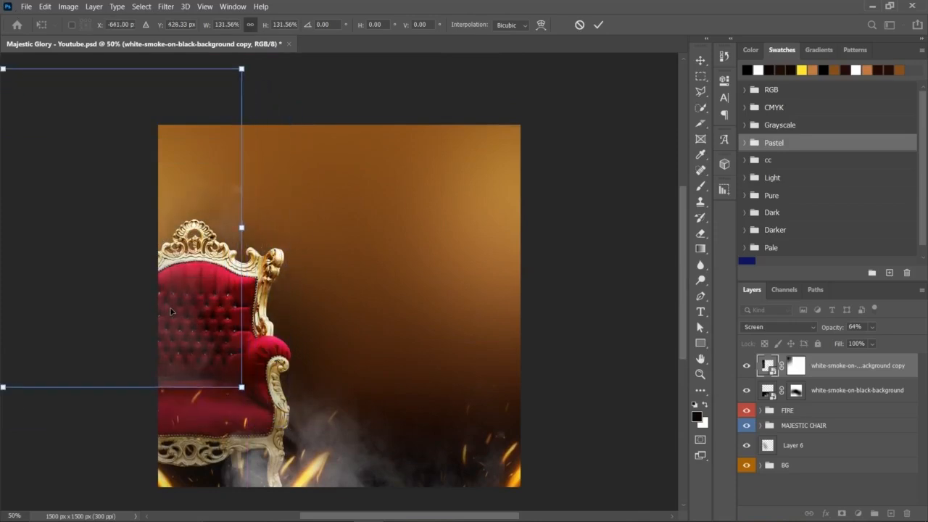
pyautogui.press('Return')
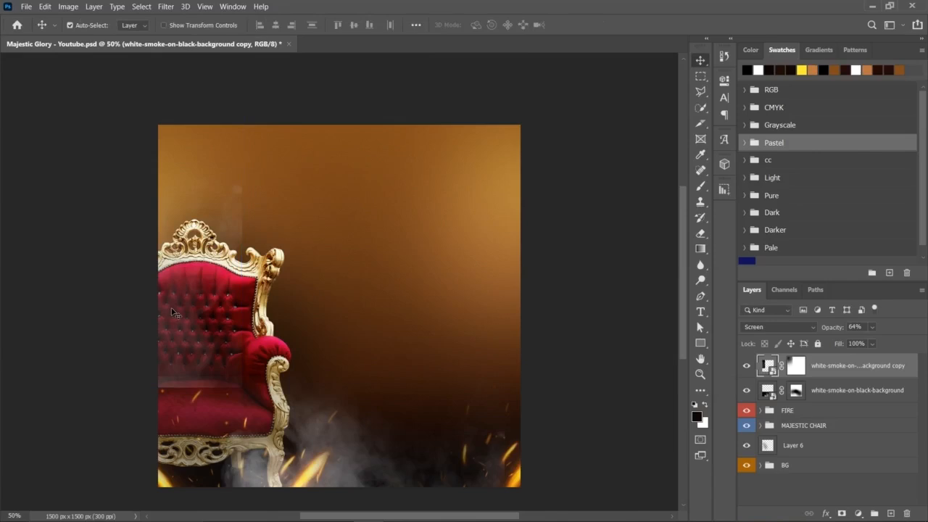
# Step: Paint black on the smoke copy's mask to hide its hard edges above the throne and across the seat, reducing the brush to 500 px
pyautogui.click(796, 366)
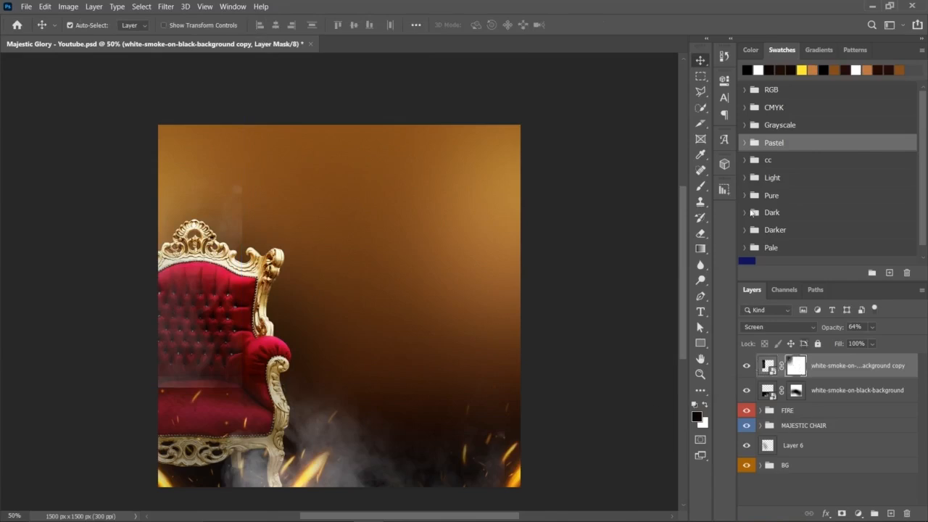
pyautogui.click(700, 186)
pyautogui.click(279, 220)
pyautogui.click(279, 220)
pyautogui.click(279, 220)
pyautogui.press('[')
pyautogui.press('[')
pyautogui.press('[')
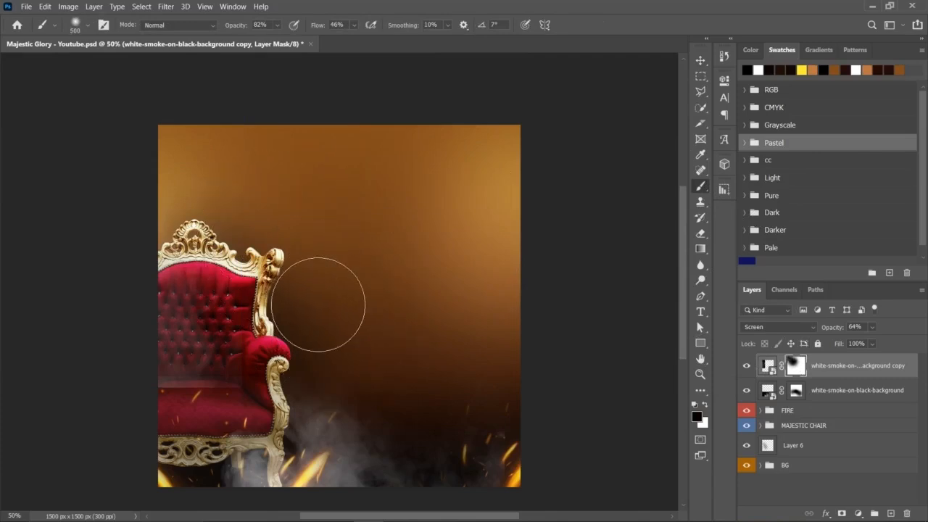
pyautogui.moveTo(150, 444)
pyautogui.mouseDown()
pyautogui.moveTo(231, 440)
pyautogui.moveTo(170, 451)
pyautogui.moveTo(283, 458)
pyautogui.moveTo(221, 476)
pyautogui.moveTo(274, 448)
pyautogui.moveTo(109, 485)
pyautogui.moveTo(254, 442)
pyautogui.moveTo(214, 442)
pyautogui.moveTo(226, 455)
pyautogui.moveTo(181, 445)
pyautogui.moveTo(239, 432)
pyautogui.mouseUp()
# Step: Duplicate the throne's smoke layer, move the new copy across to the canvas's right half and flip it horizontally
pyautogui.click(867, 374)
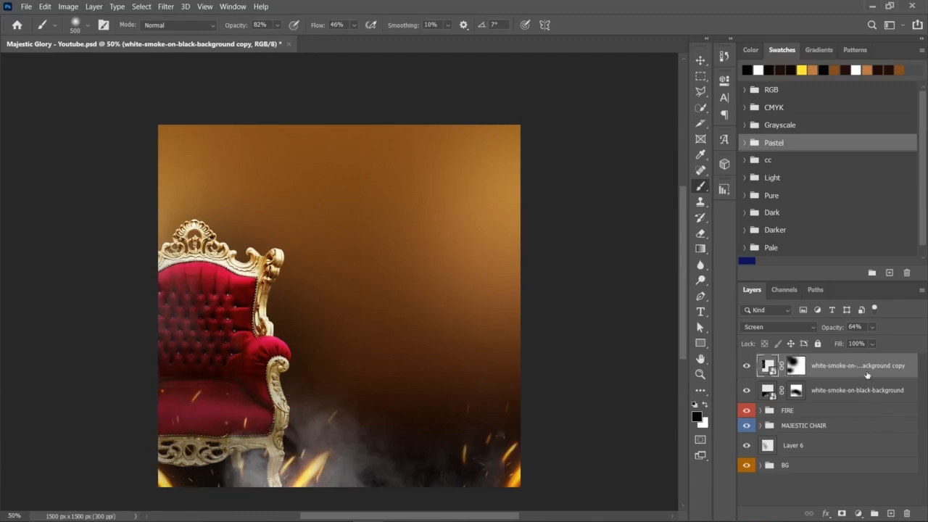
pyautogui.hotkey('ctrl', 'j')
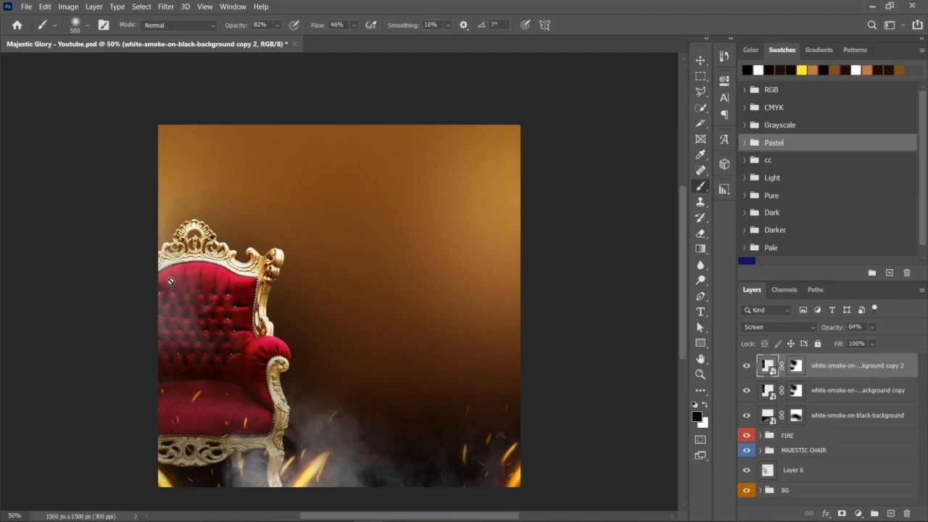
pyautogui.press('v')
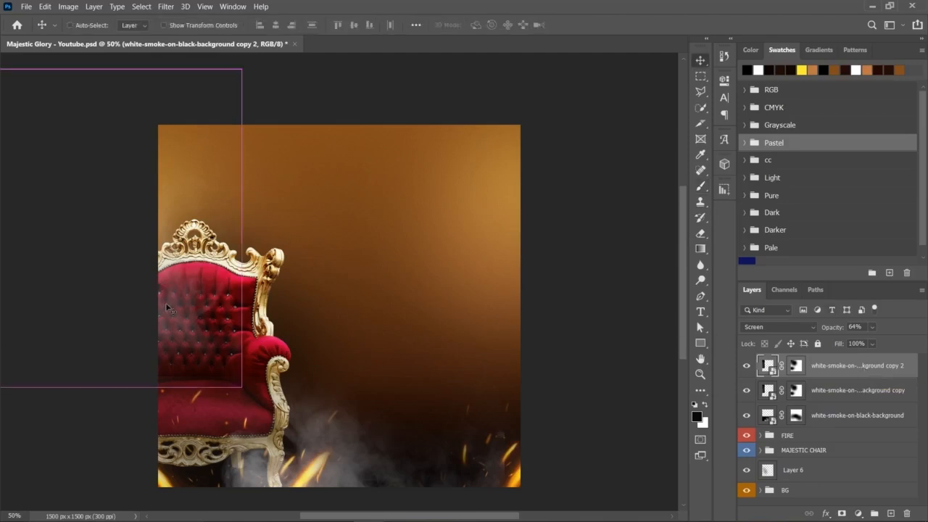
pyautogui.hotkey('ctrl', 't')
pyautogui.moveTo(142, 287); pyautogui.dragTo(585, 345)
pyautogui.rightClick(421, 290)
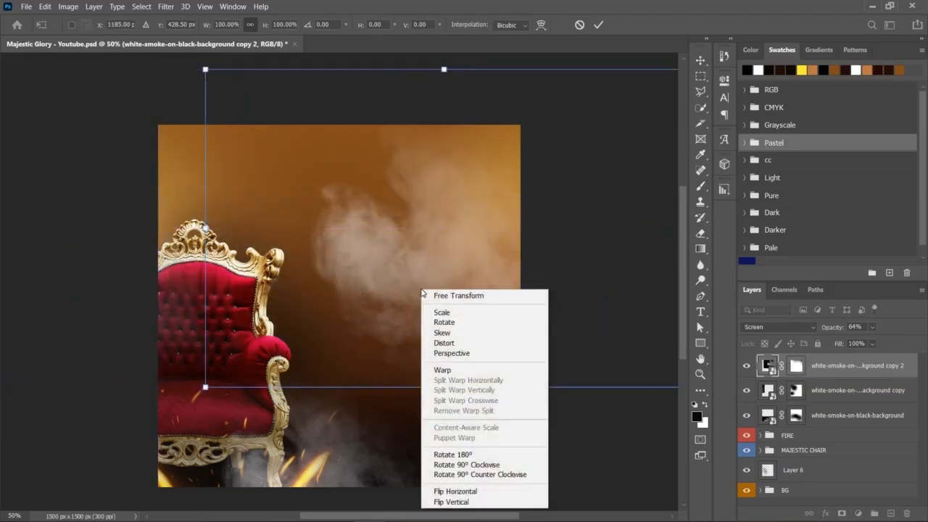
pyautogui.click(494, 492)
# Step: Move the flipped smoke copy to the canvas's lower-right edge, at about X 1955 px, Y 594 px
pyautogui.moveTo(431, 274); pyautogui.dragTo(559, 280)
pyautogui.moveTo(414, 259); pyautogui.dragTo(472, 302)
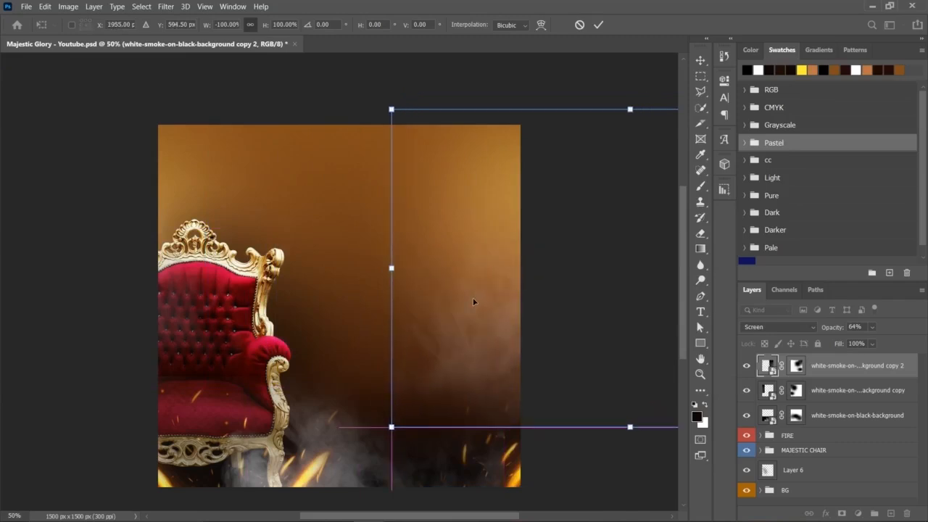
pyautogui.press('Return')
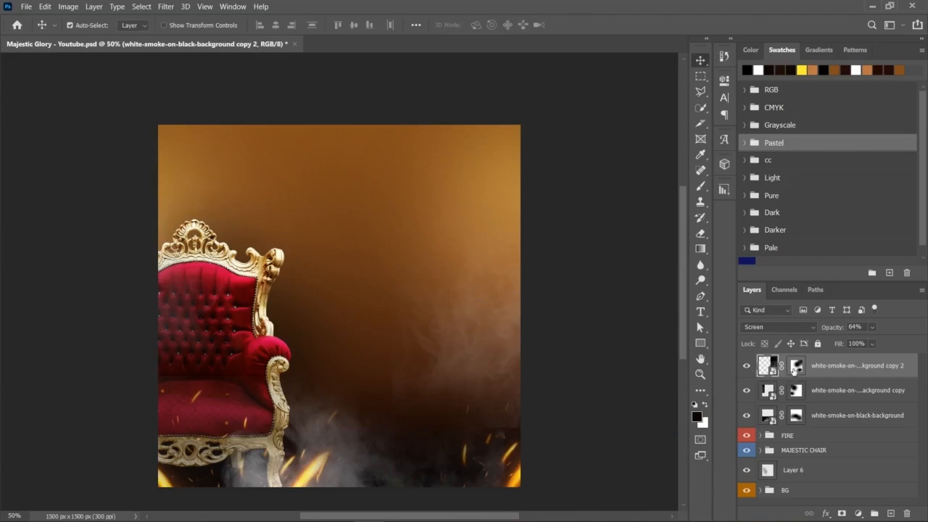
# Step: Paint black on the flipped smoke copy's mask with a brush enlarged to 900 px, fading its inner side toward the canvas centre
pyautogui.click(796, 365)
pyautogui.click(700, 186)
pyautogui.moveTo(503, 377)
pyautogui.mouseDown()
pyautogui.moveTo(414, 349)
pyautogui.moveTo(421, 305)
pyautogui.moveTo(454, 374)
pyautogui.moveTo(435, 396)
pyautogui.moveTo(436, 381)
pyautogui.moveTo(449, 389)
pyautogui.moveTo(433, 345)
pyautogui.moveTo(428, 378)
pyautogui.moveTo(457, 411)
pyautogui.moveTo(462, 437)
pyautogui.moveTo(429, 498)
pyautogui.mouseUp()
pyautogui.press(']')
pyautogui.press(']')
pyautogui.press(']')
pyautogui.press(']')
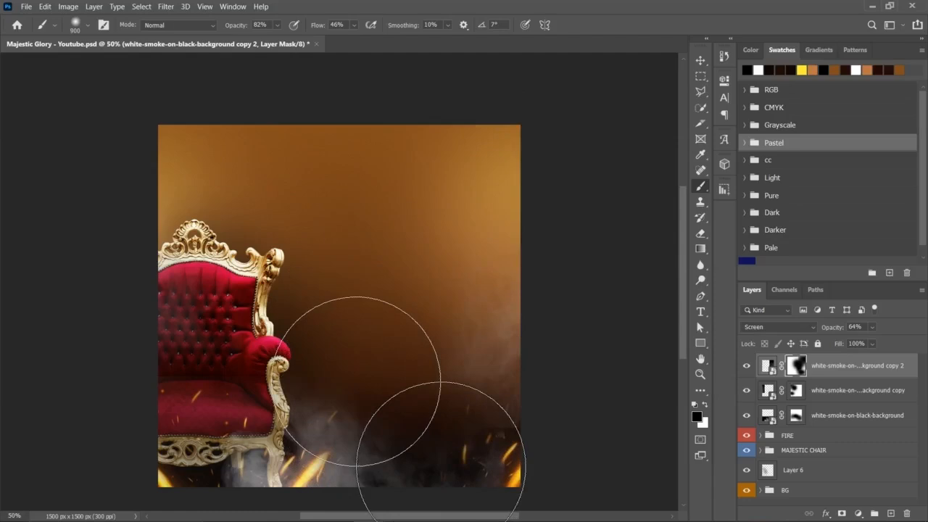
# Step: Duplicate the flipped smoke copy and move the duplicate over the throne's seat, at about X -273 px, Y 1180 px
pyautogui.hotkey('ctrl', 'j')
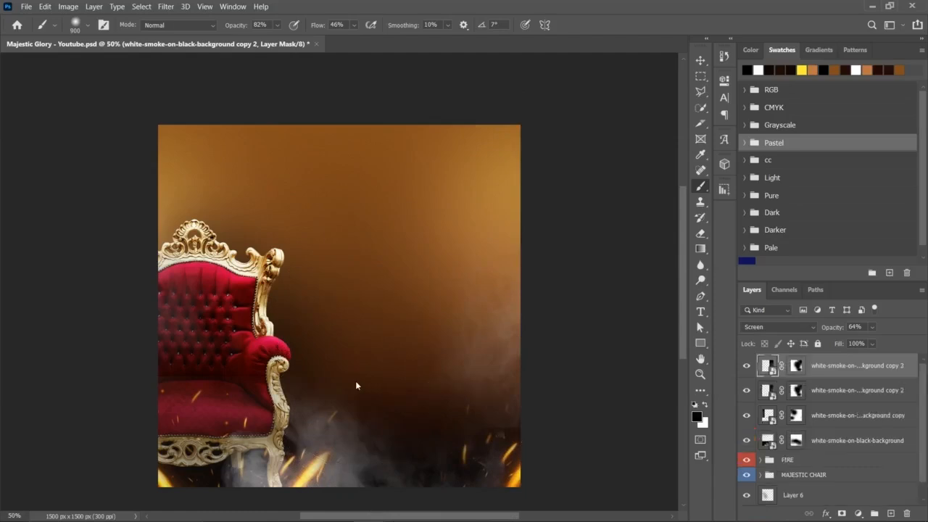
pyautogui.hotkey('ctrl', 't')
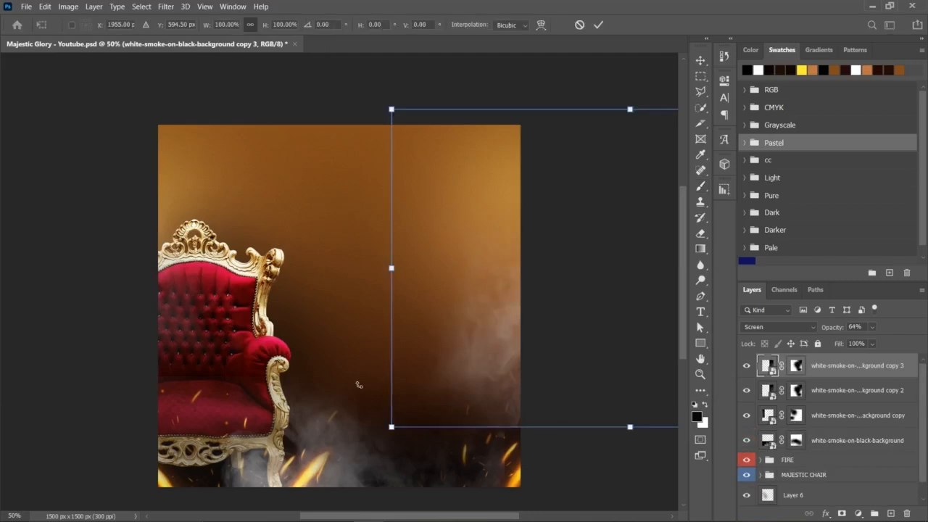
pyautogui.moveTo(500, 287); pyautogui.dragTo(145, 459)
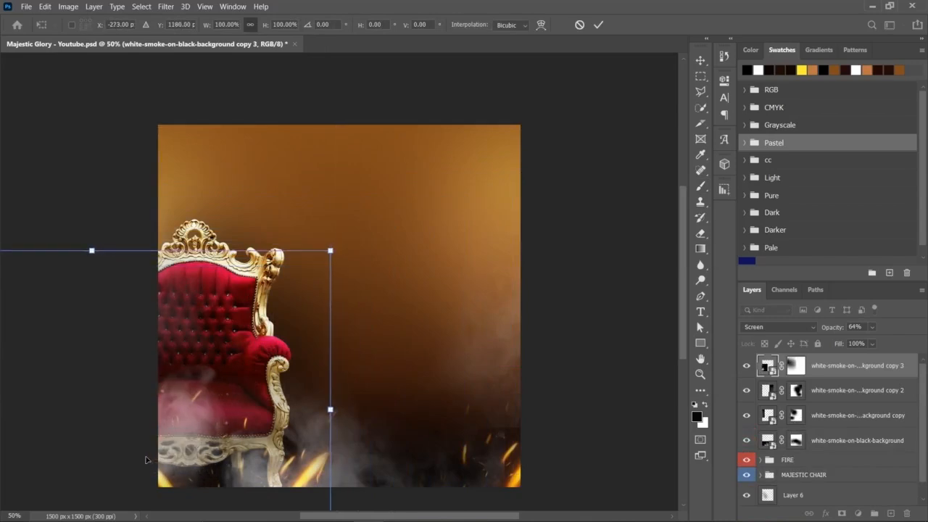
pyautogui.press('Return')
# Step: Reduce the seat smoke copy's opacity to 30% and paint black on its mask across the seat, checking the result by toggling its visibility
pyautogui.press('b')
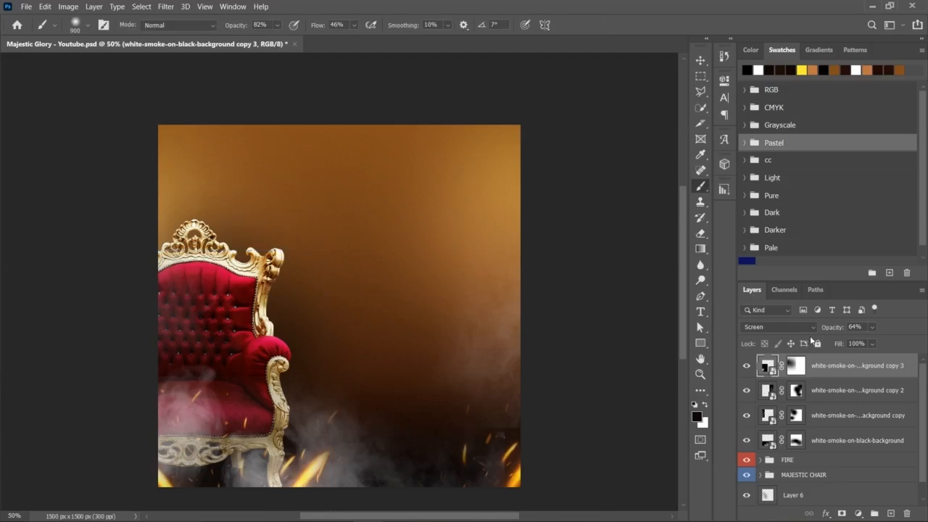
pyautogui.moveTo(837, 323); pyautogui.dragTo(832, 331)
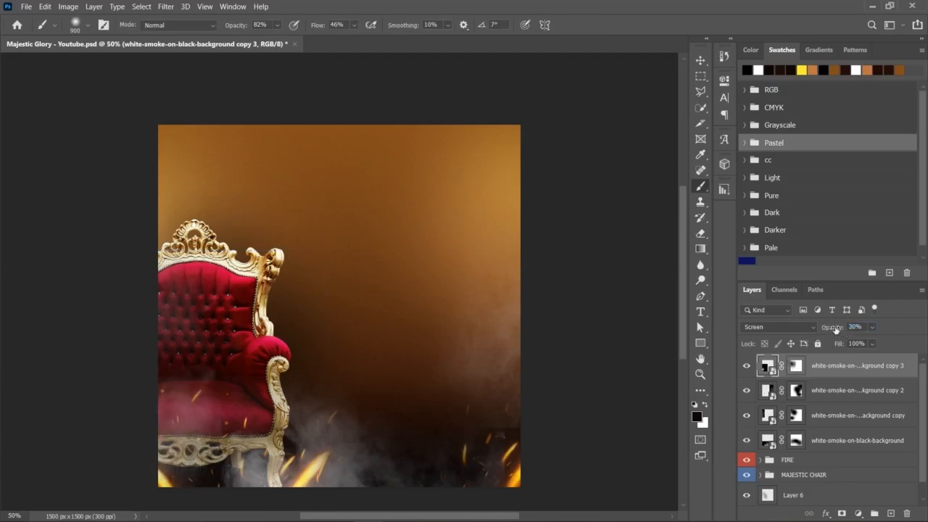
pyautogui.click(796, 365)
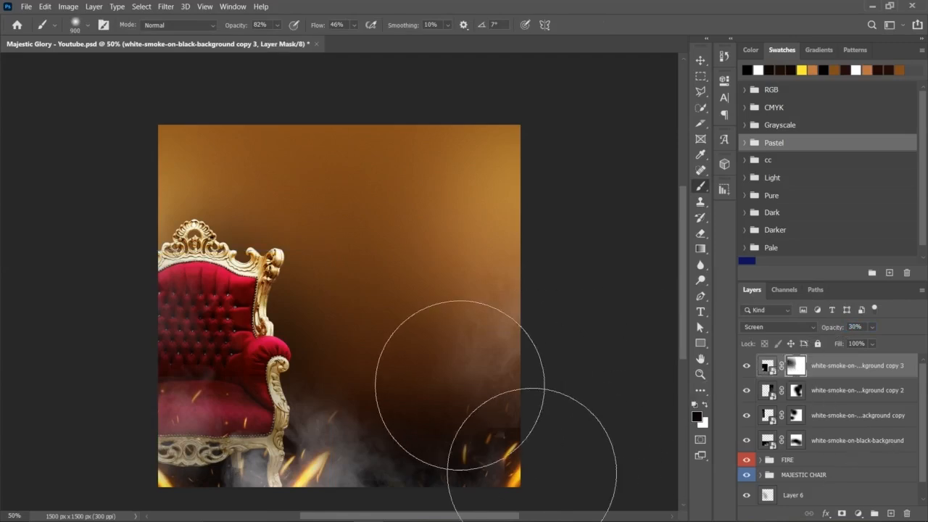
pyautogui.moveTo(220, 385)
pyautogui.mouseDown()
pyautogui.moveTo(285, 439)
pyautogui.moveTo(288, 428)
pyautogui.mouseUp()
pyautogui.click(749, 372)
pyautogui.click(750, 372)
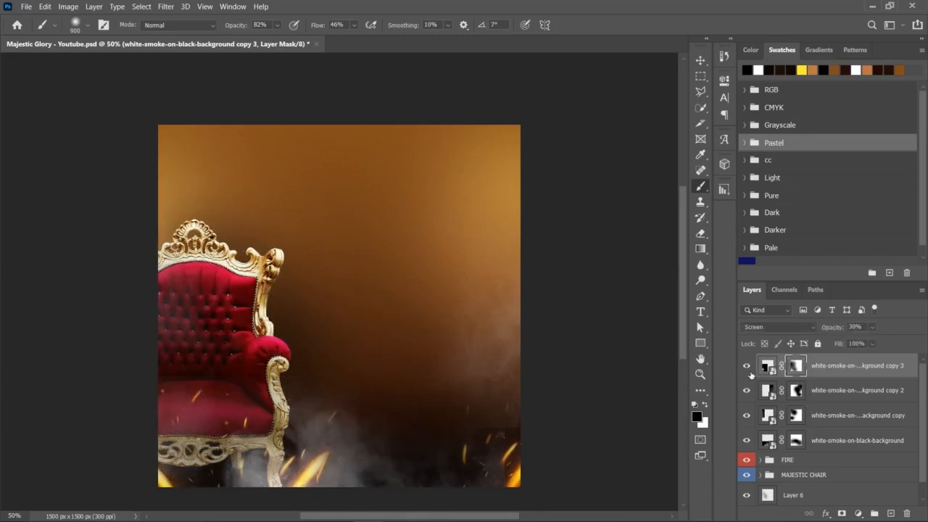
pyautogui.click(747, 367)
pyautogui.click(747, 367)
# Step: Paint black on the original smoke layer's mask to thin the smoke around the throne's lower frame and legs
pyautogui.click(746, 440)
pyautogui.click(746, 440)
pyautogui.click(795, 440)
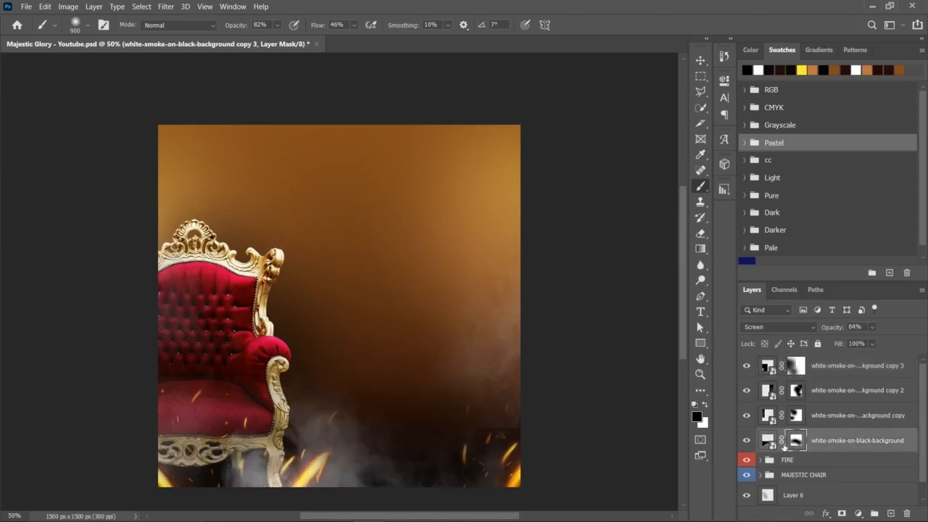
pyautogui.moveTo(229, 446); pyautogui.dragTo(212, 446)
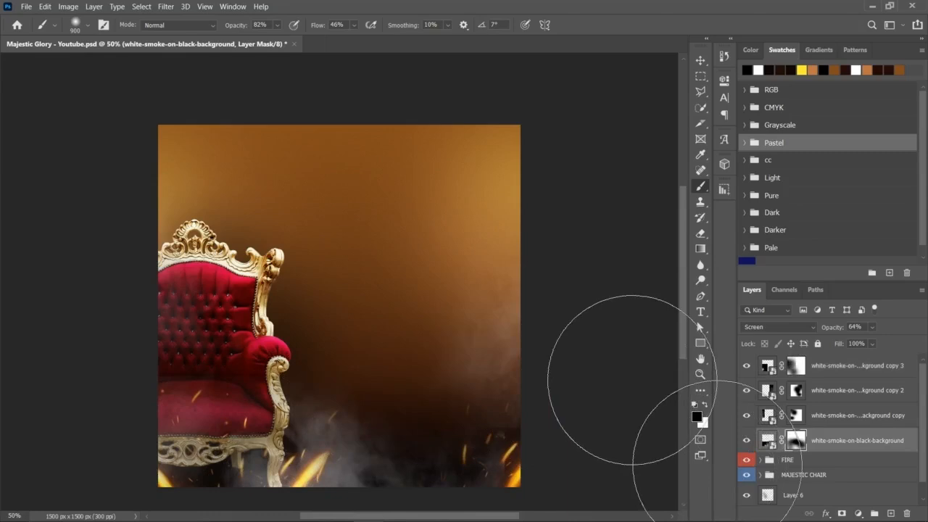
# Step: Group the four smoke layers under the name SMOKE and give the group a gray colour label
pyautogui.press('v')
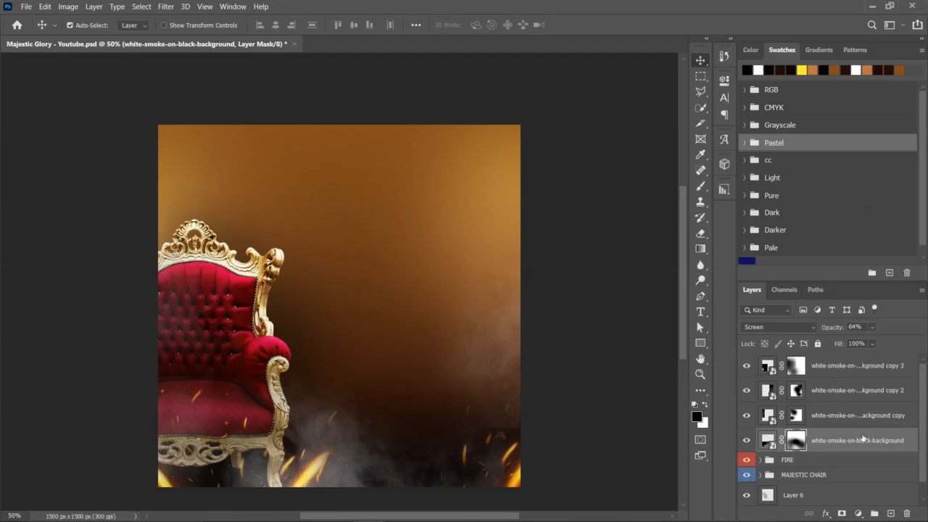
pyautogui.keyDown('shift'); pyautogui.click(861, 375); pyautogui.keyUp('shift')
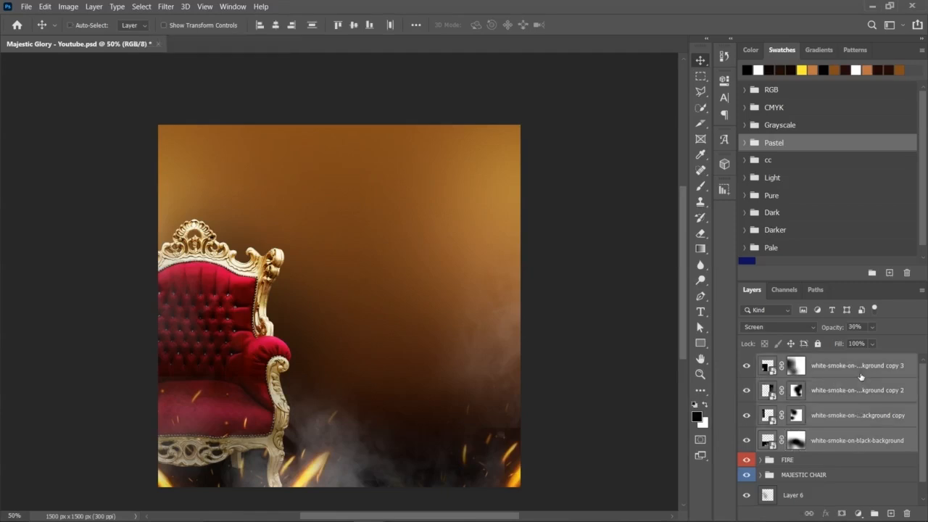
pyautogui.hotkey('ctrl', 'g')
pyautogui.write('SMOKE')
pyautogui.press('Return')
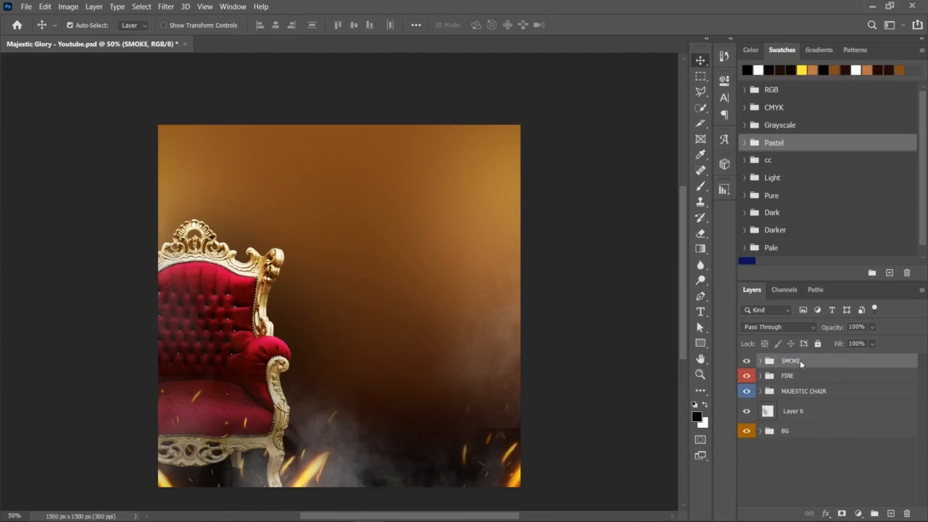
pyautogui.rightClick(799, 360)
pyautogui.click(826, 511)
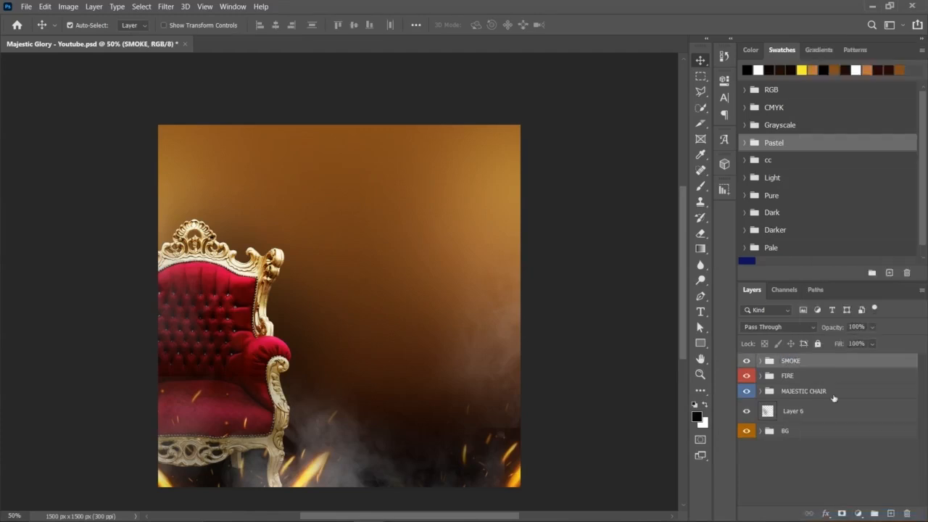
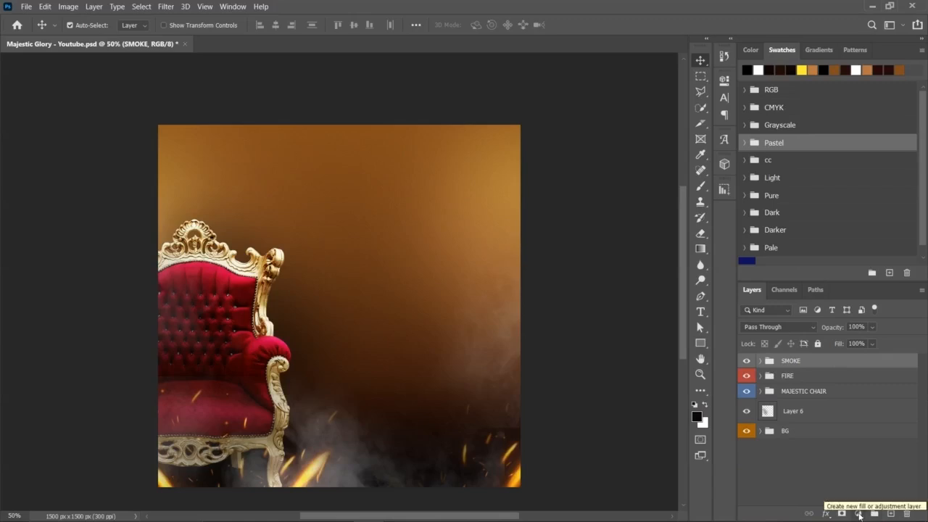
# Step: Add a Gradient Map adjustment layer above the SMOKE group, unclipped so it affects the whole composition
pyautogui.click(860, 514)
pyautogui.click(869, 495)
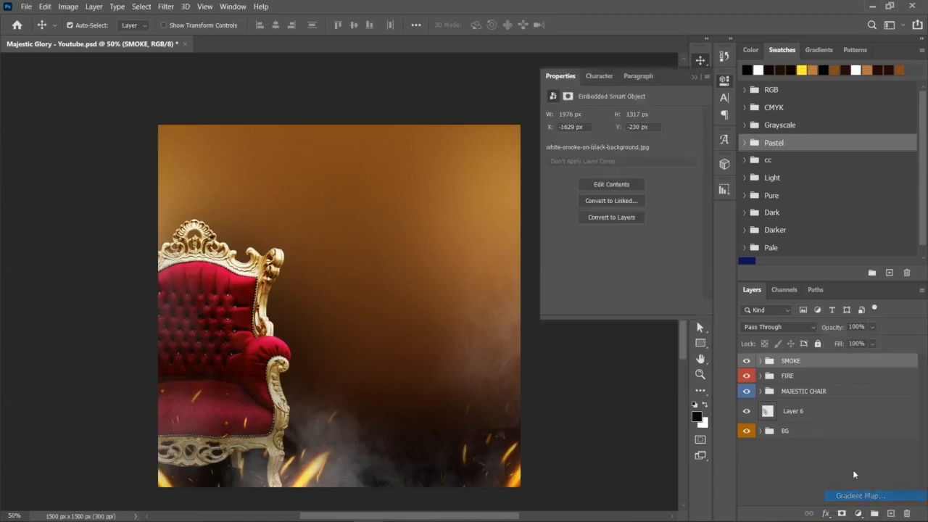
pyautogui.click(620, 308)
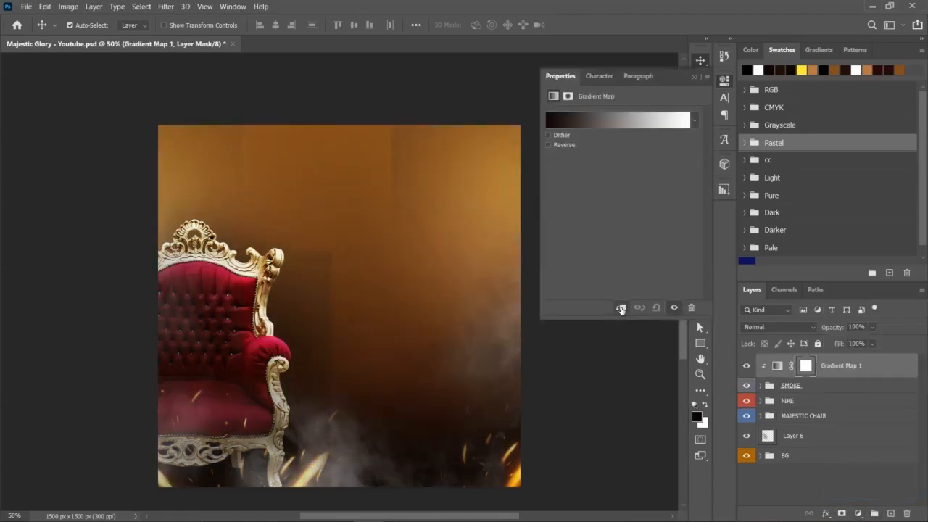
pyautogui.click(621, 308)
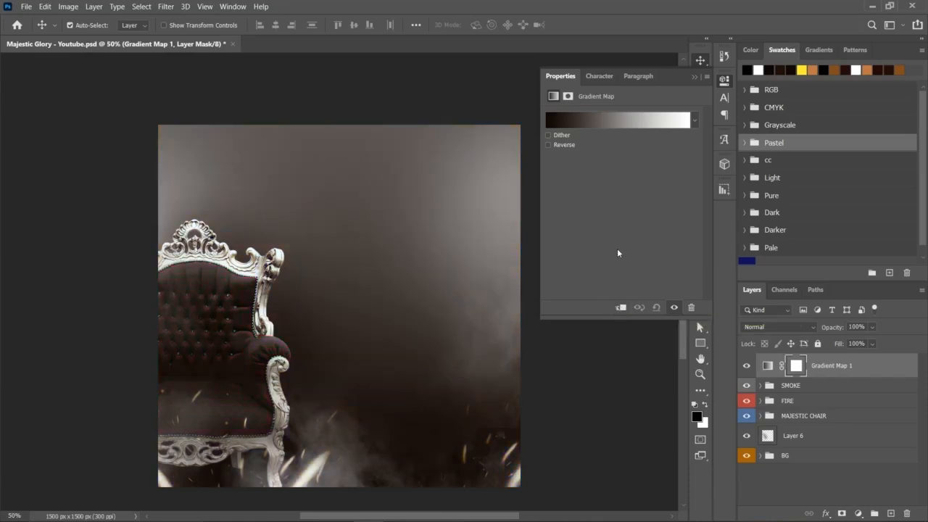
# Step: Set the gradient map's dark colour stop at 0% to the dark brown 2e1a0b
pyautogui.click(600, 122)
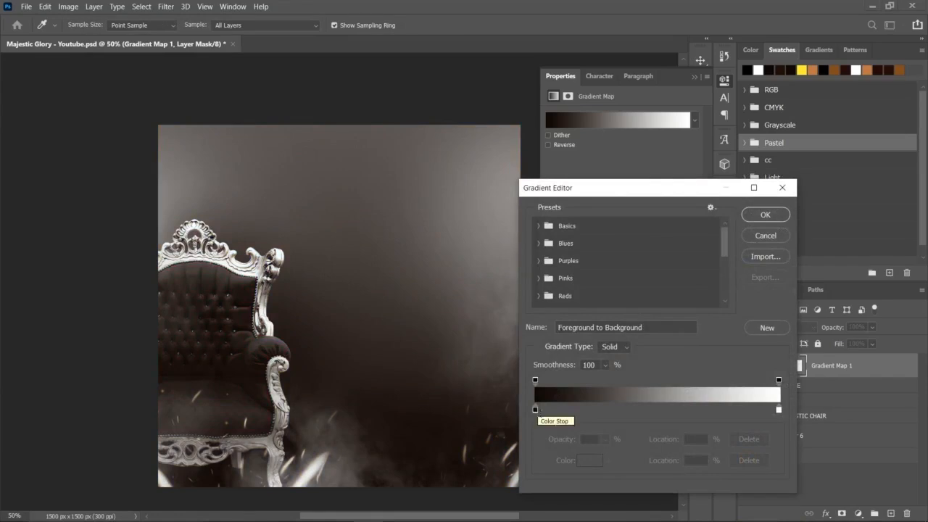
pyautogui.click(535, 409)
pyautogui.doubleClick(535, 409)
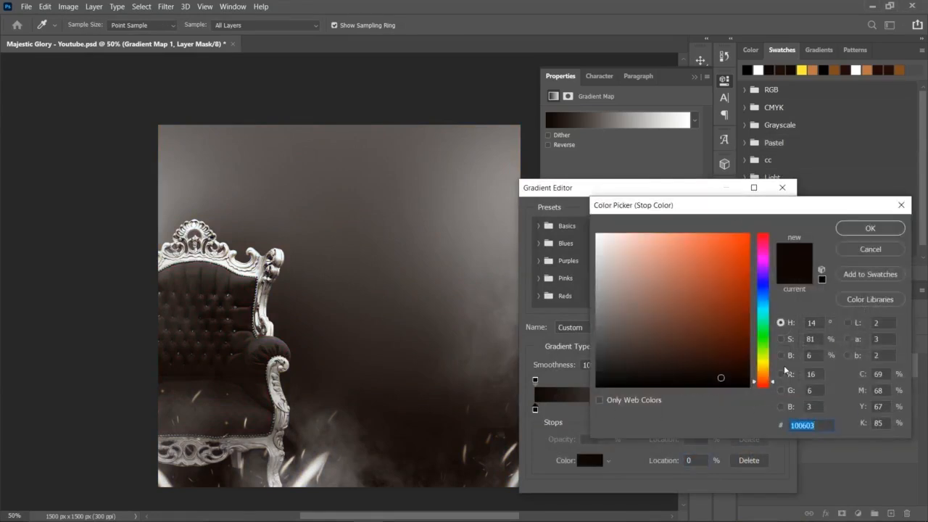
pyautogui.write('2E1')
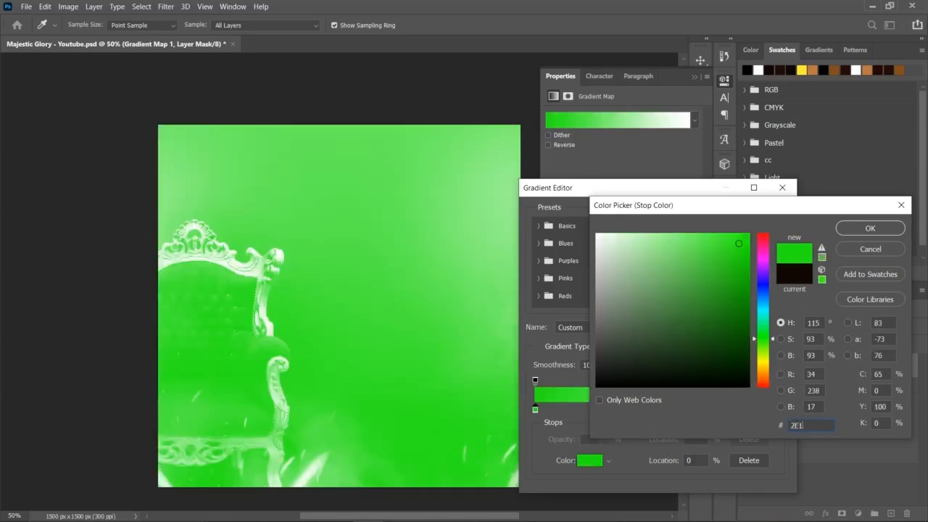
pyautogui.write('ACB')
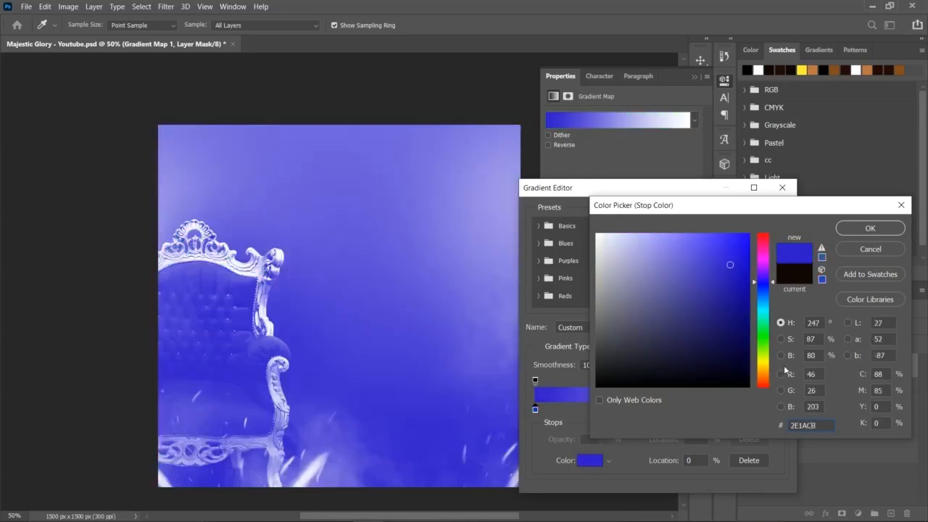
pyautogui.press('BackSpace')
pyautogui.press('BackSpace')
pyautogui.write('0B')
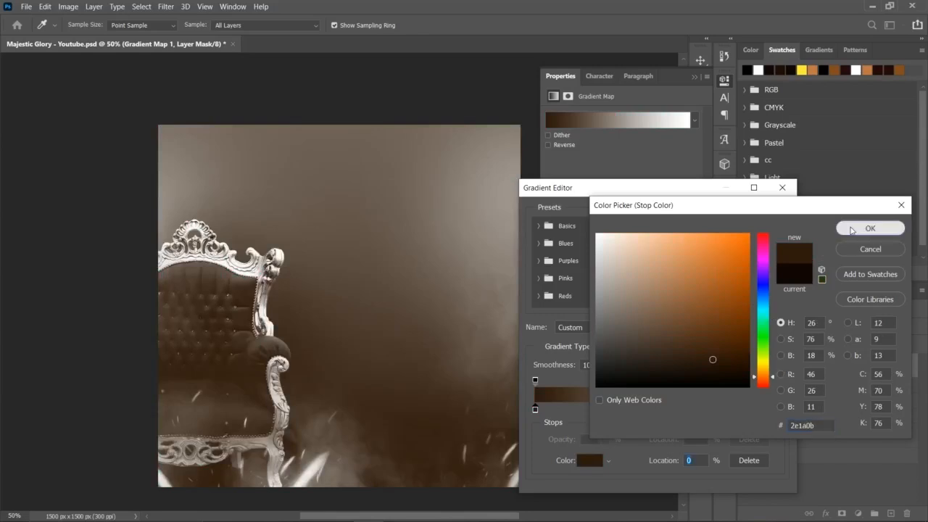
pyautogui.click(852, 230)
# Step: Add a middle colour stop at 49% to the gradient and set it to the orange-brown 8A4F25
pyautogui.click(655, 410)
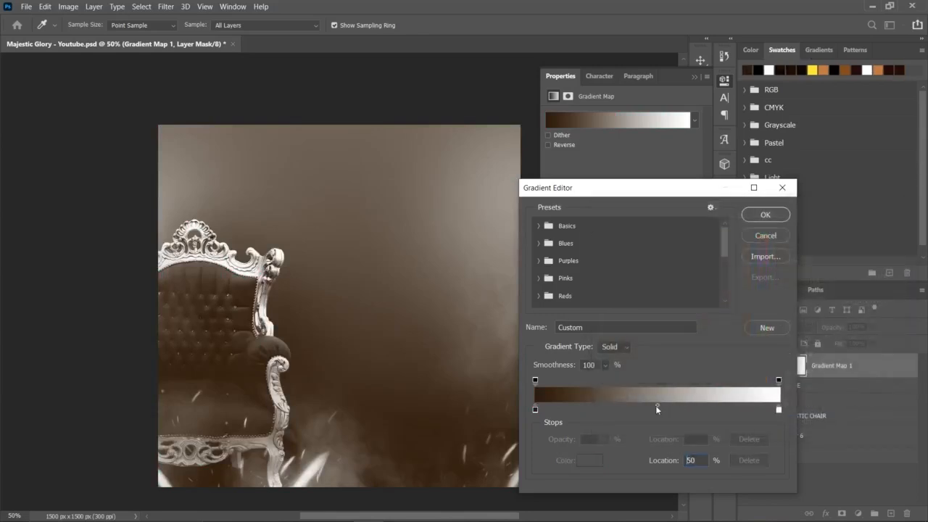
pyautogui.doubleClick(654, 410)
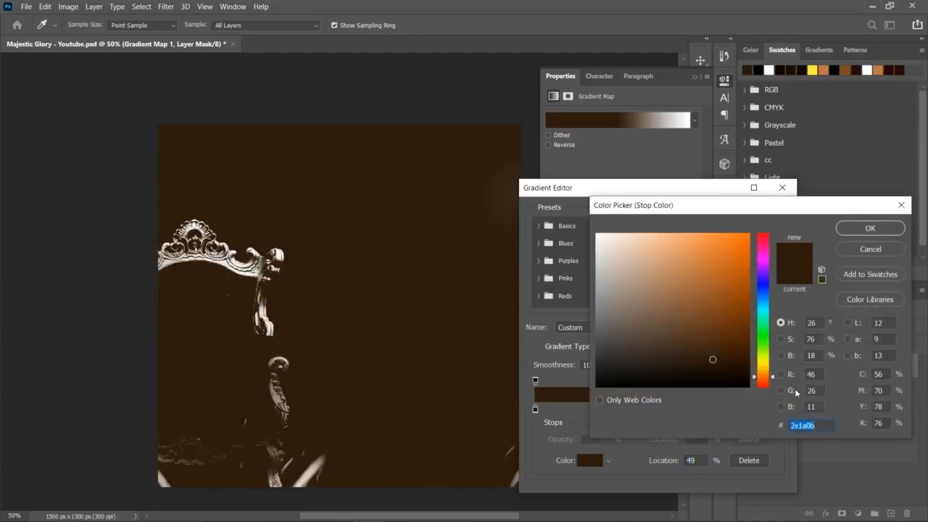
pyautogui.write('8A')
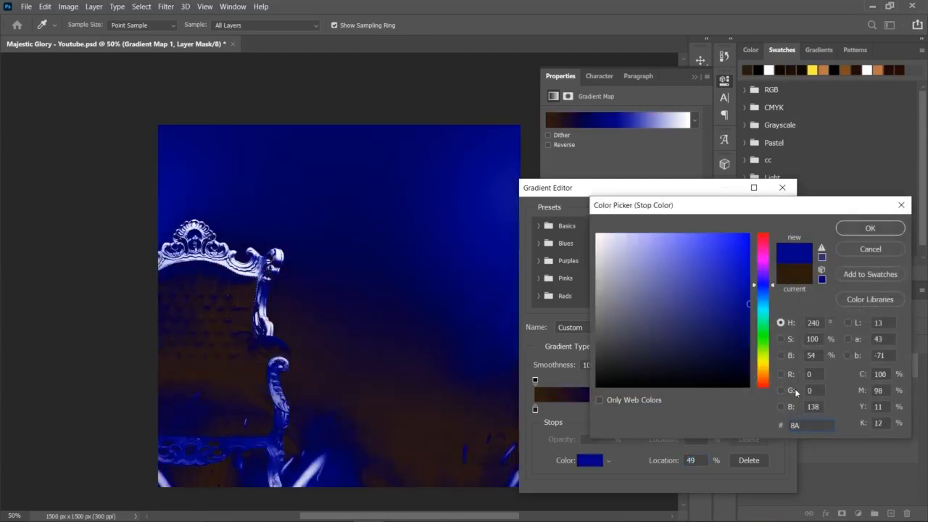
pyautogui.write('4F')
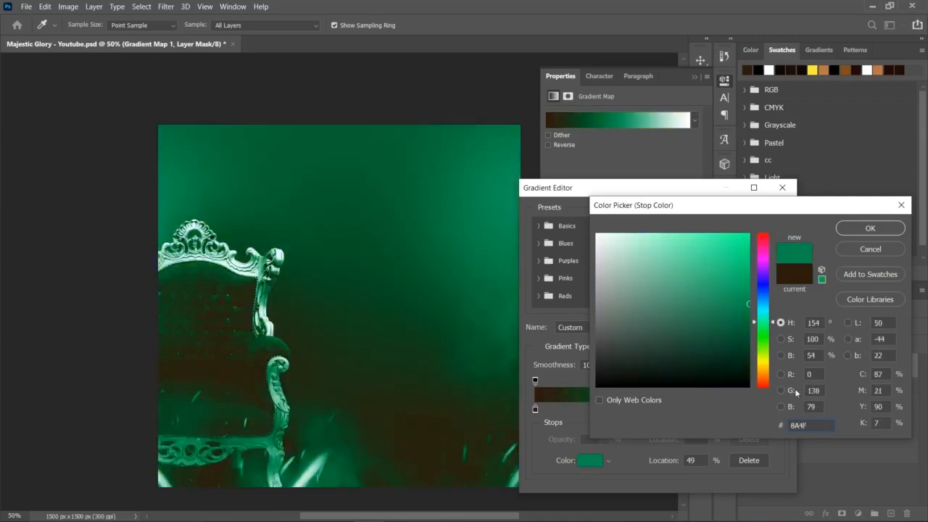
pyautogui.write('25')
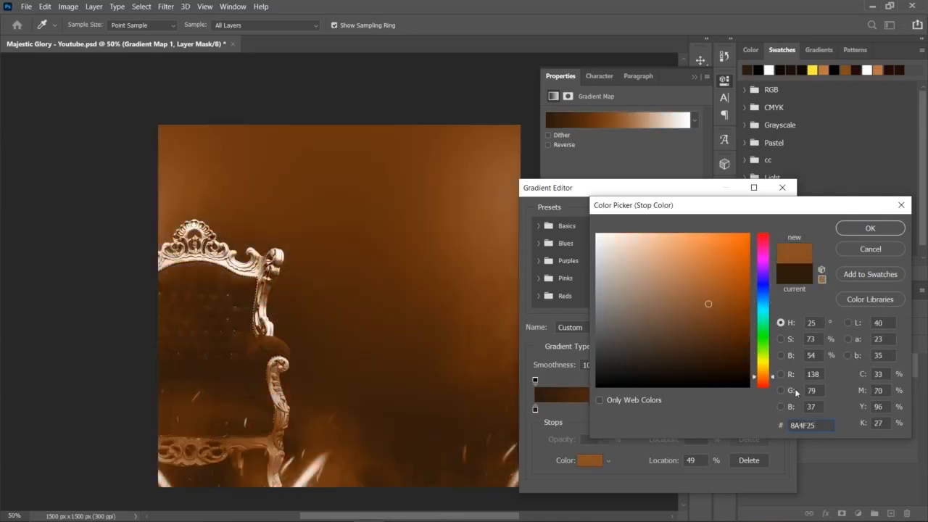
pyautogui.press('Return')
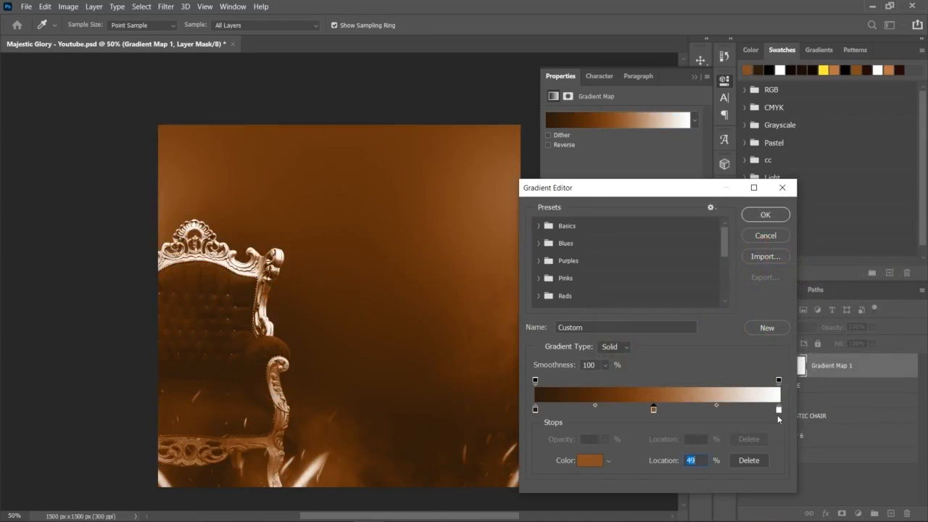
# Step: Set the gradient's end colour stop at 100% to the pale cream F7E4BB and accept the edited gradient
pyautogui.doubleClick(779, 409)
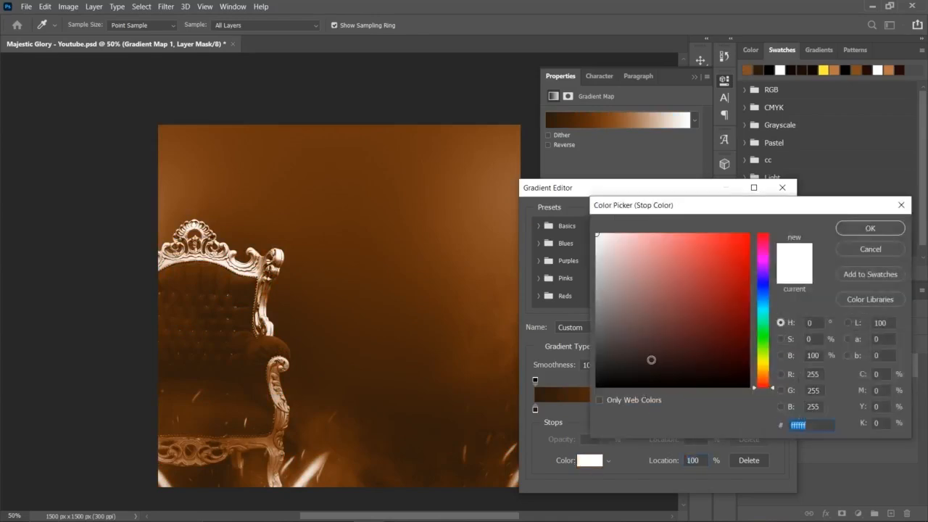
pyautogui.write('F6')
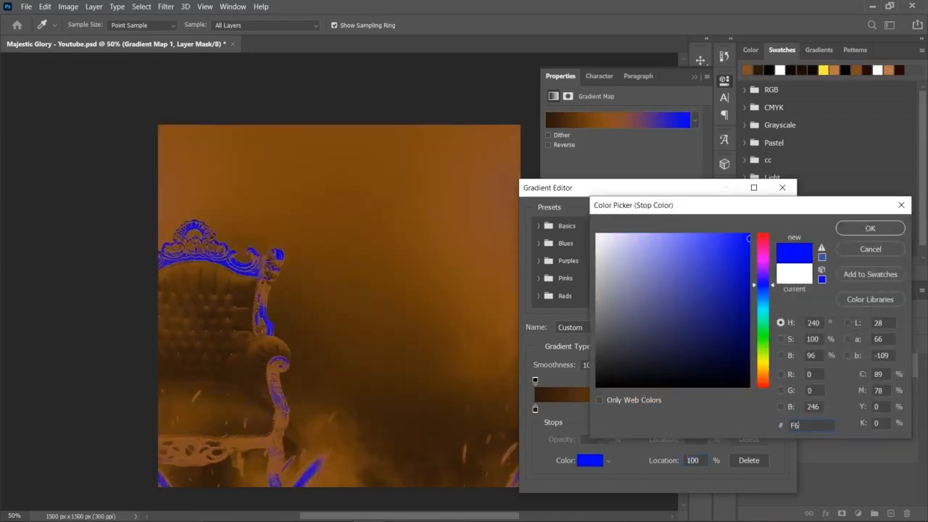
pyautogui.press('BackSpace')
pyautogui.write('7E')
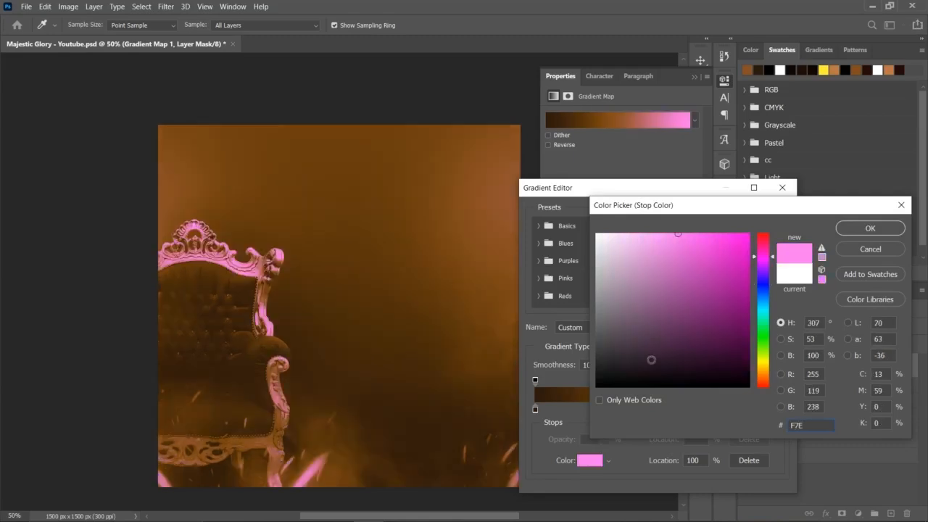
pyautogui.write('4C5')
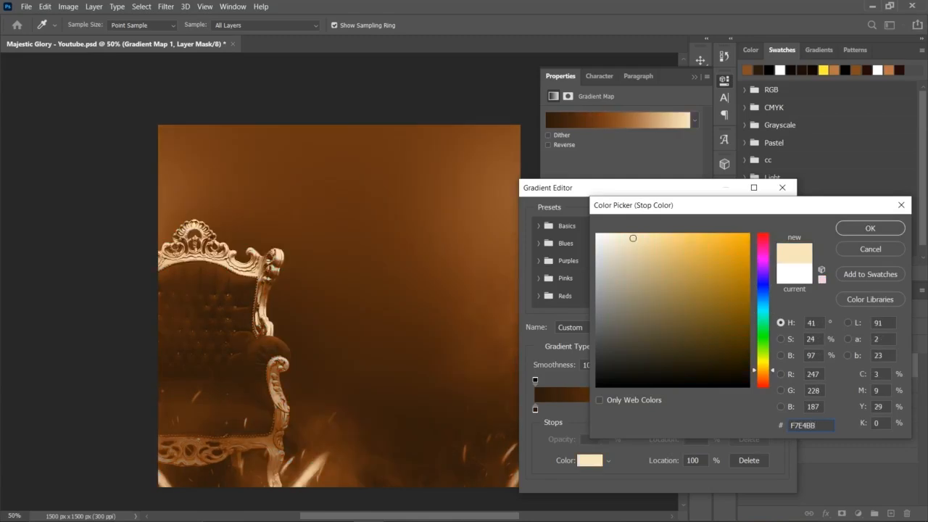
pyautogui.press('Return')
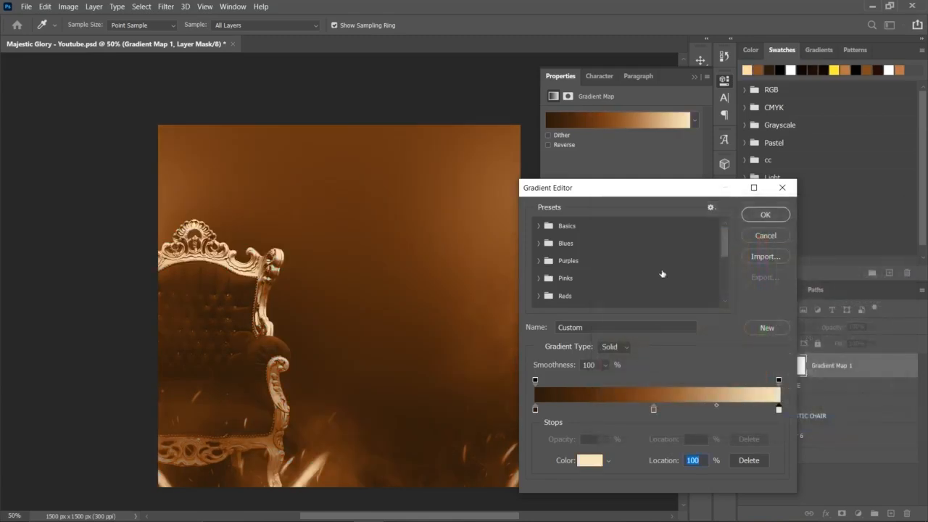
pyautogui.click(747, 214)
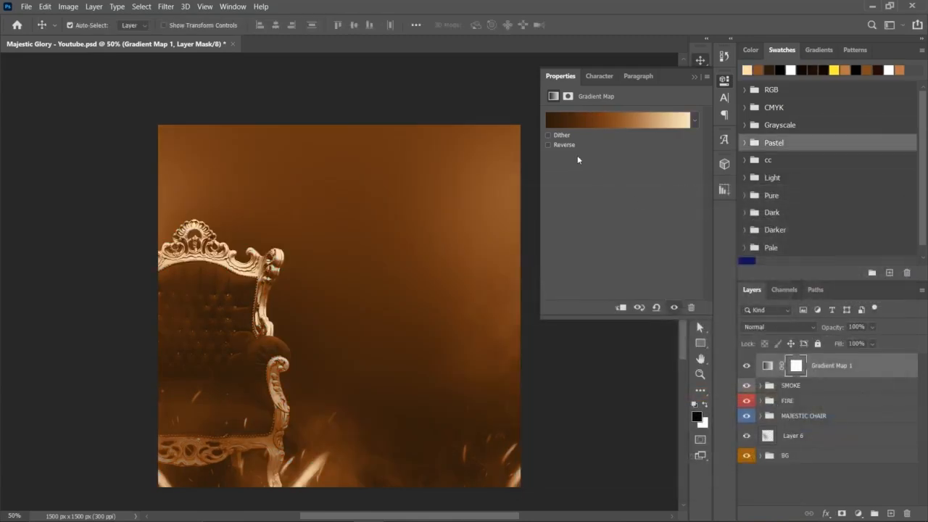
# Step: Set the Gradient Map layer to Linear Dodge (Add) blending with 20% opacity and 50% fill
pyautogui.click(554, 145)
pyautogui.click(550, 145)
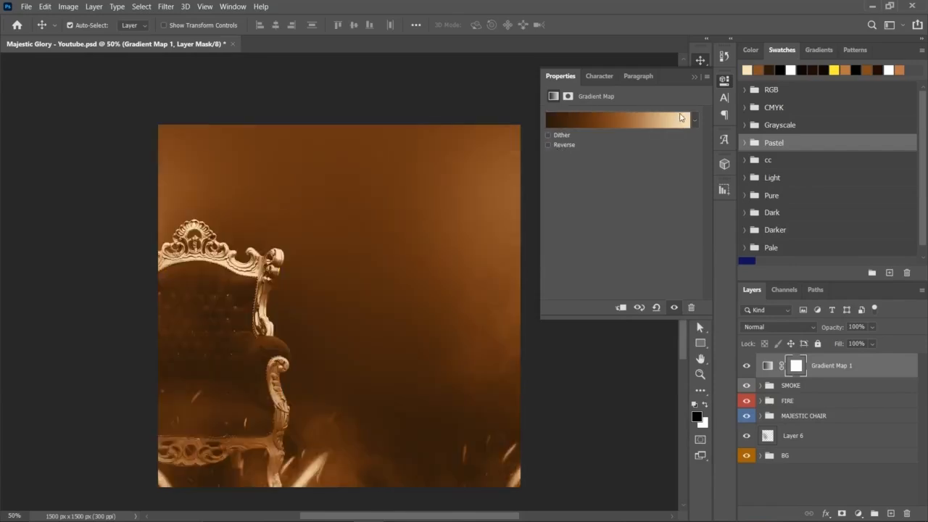
pyautogui.click(694, 77)
pyautogui.click(784, 327)
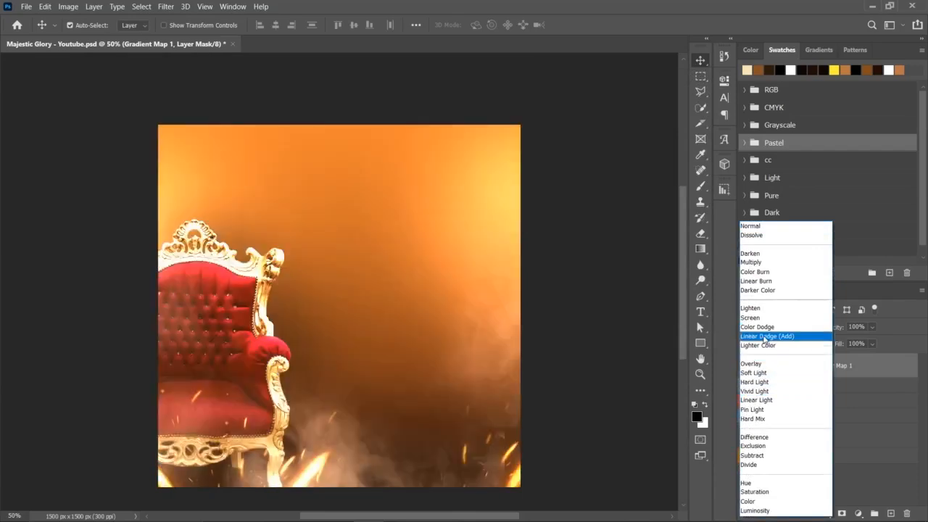
pyautogui.click(767, 336)
pyautogui.press('2')
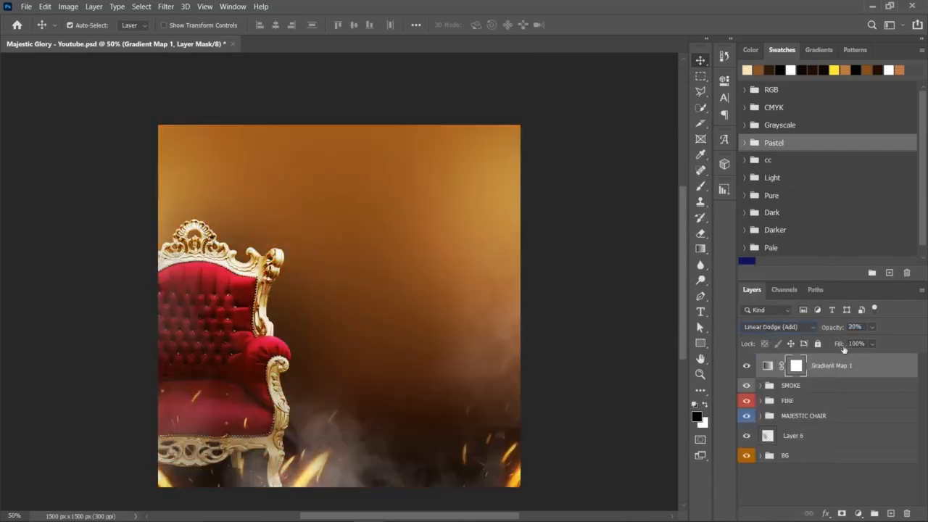
pyautogui.moveTo(843, 346)
pyautogui.mouseDown()
pyautogui.moveTo(823, 346)
pyautogui.moveTo(840, 345)
pyautogui.mouseUp()
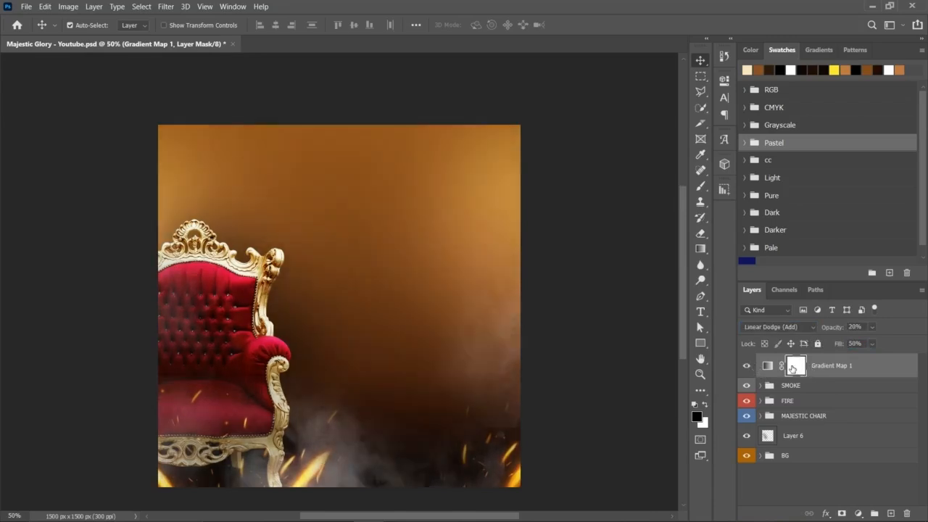
# Step: Soften the grade by painting black on the Gradient Map's mask over the upper corners and right side with a 900 px brush
pyautogui.click(700, 186)
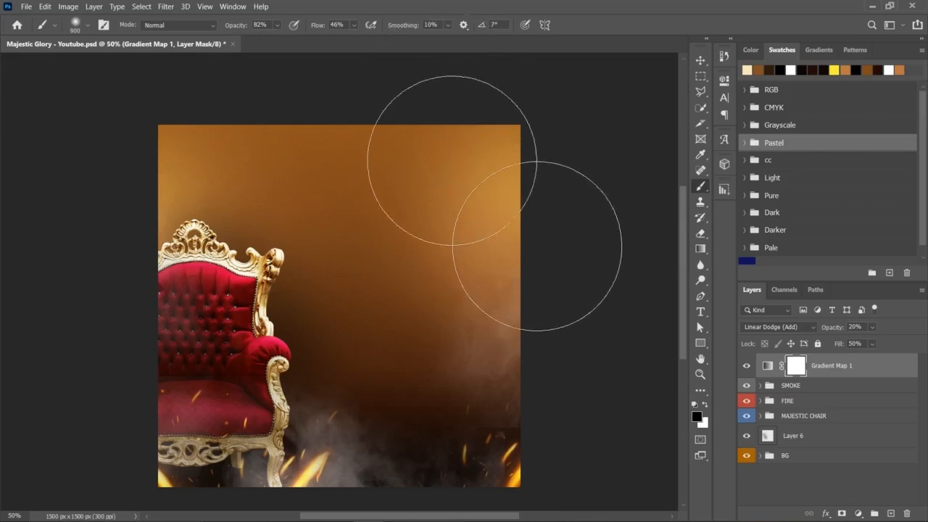
pyautogui.moveTo(463, 156); pyautogui.dragTo(555, 373)
pyautogui.moveTo(470, 148); pyautogui.dragTo(560, 381)
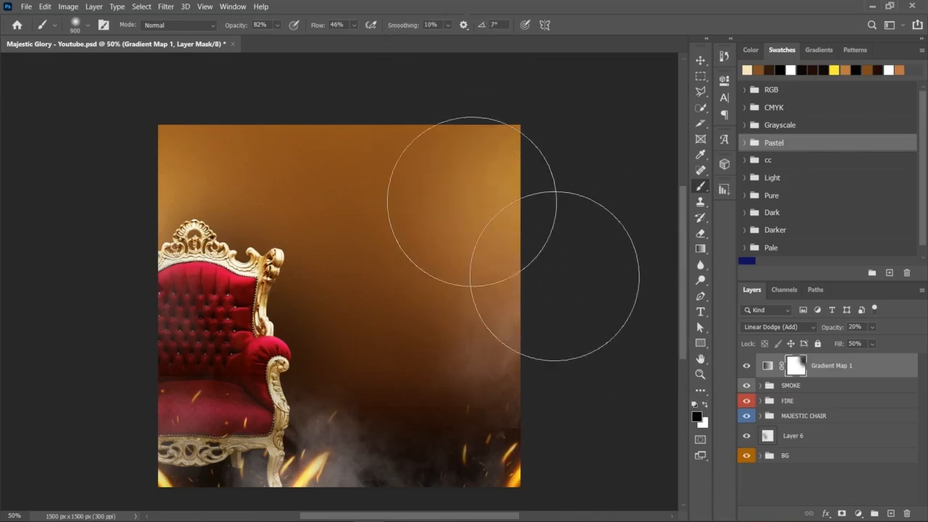
pyautogui.moveTo(178, 156)
pyautogui.mouseDown()
pyautogui.moveTo(174, 261)
pyautogui.moveTo(153, 285)
pyautogui.moveTo(217, 418)
pyautogui.moveTo(147, 258)
pyautogui.moveTo(230, 469)
pyautogui.moveTo(215, 464)
pyautogui.moveTo(447, 477)
pyautogui.moveTo(231, 426)
pyautogui.moveTo(493, 419)
pyautogui.moveTo(500, 385)
pyautogui.mouseUp()
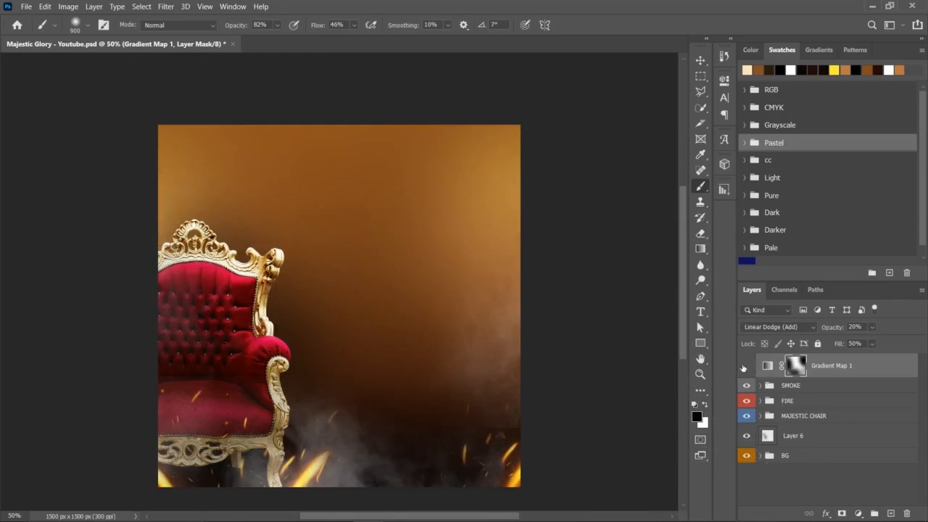
pyautogui.click(745, 366)
pyautogui.press('v')
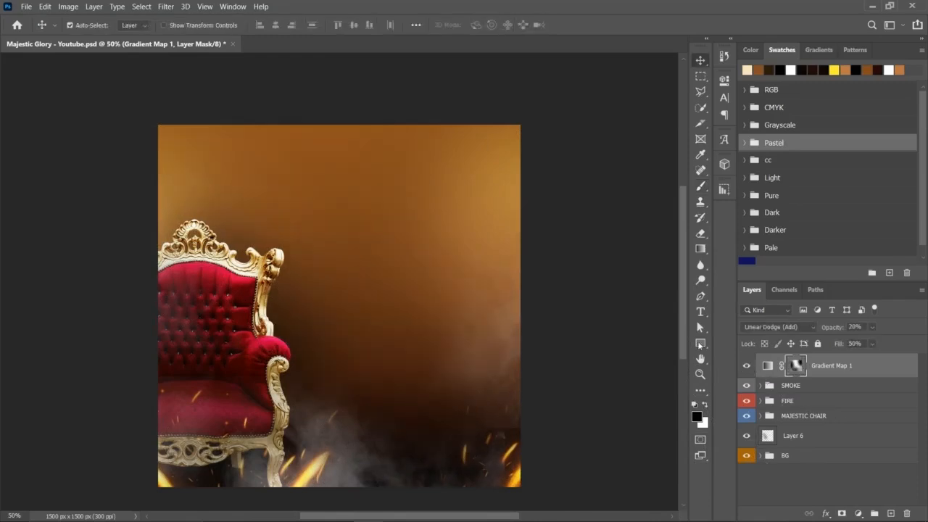
# Step: Mask out the smoke over the fire in the lower-right corner on the smoke copy 2 layer with a 250 px black brush, and save
pyautogui.rightClick(464, 382)
pyautogui.click(507, 410)
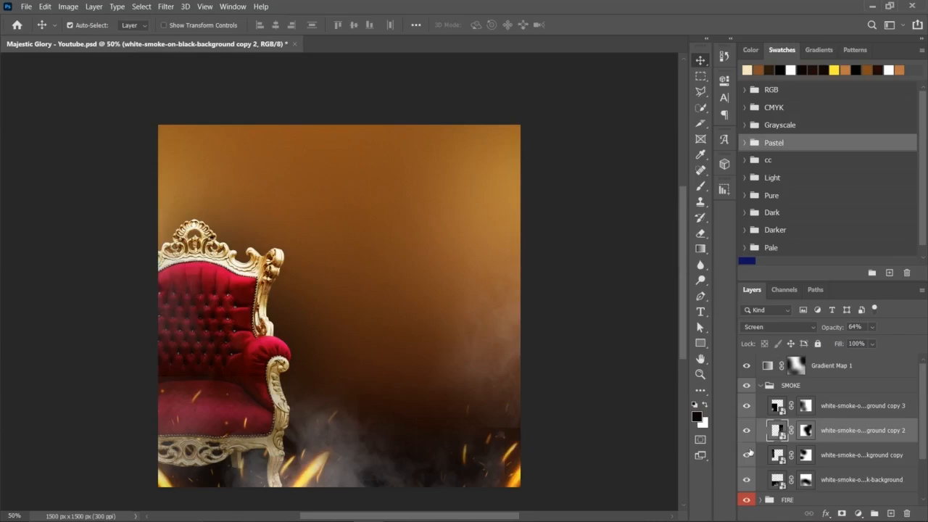
pyautogui.click(805, 430)
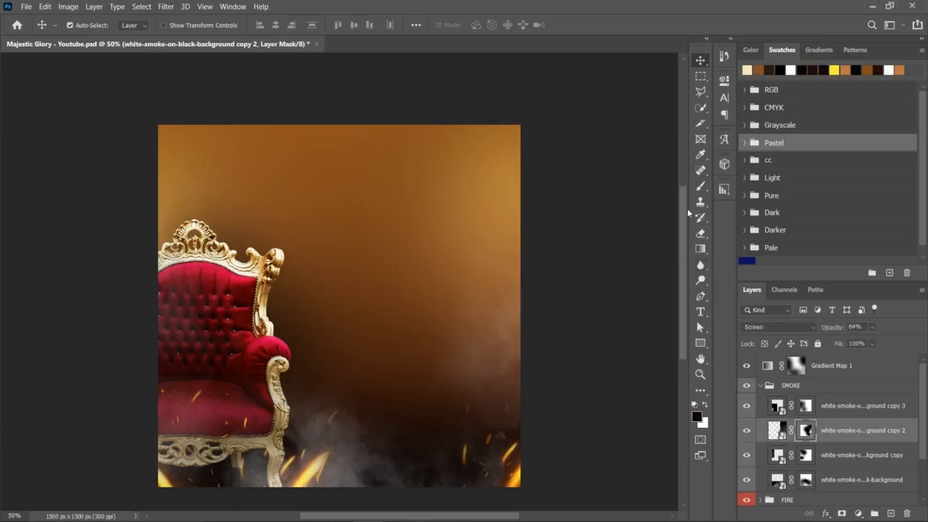
pyautogui.click(701, 186)
pyautogui.press('[')
pyautogui.press('[')
pyautogui.press('[')
pyautogui.press('[')
pyautogui.moveTo(521, 461); pyautogui.dragTo(534, 463)
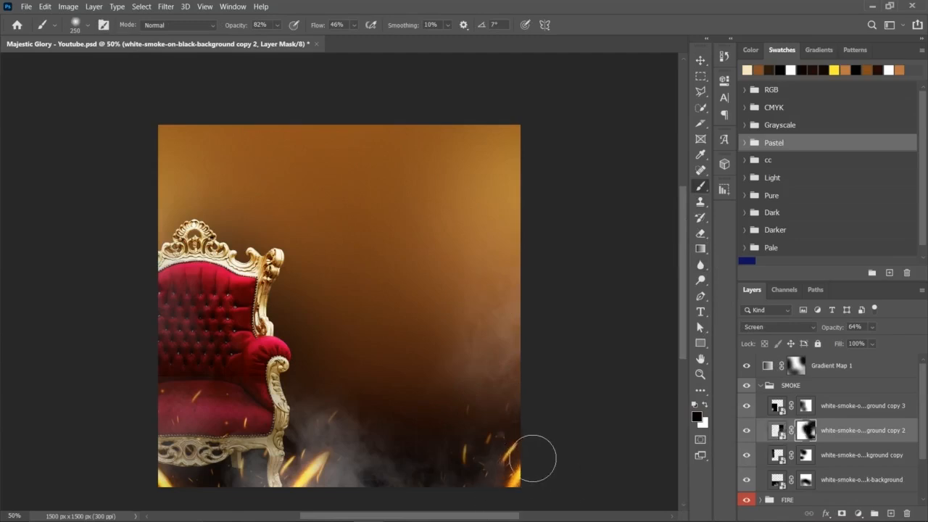
pyautogui.press('v')
pyautogui.hotkey('ctrl', 's')
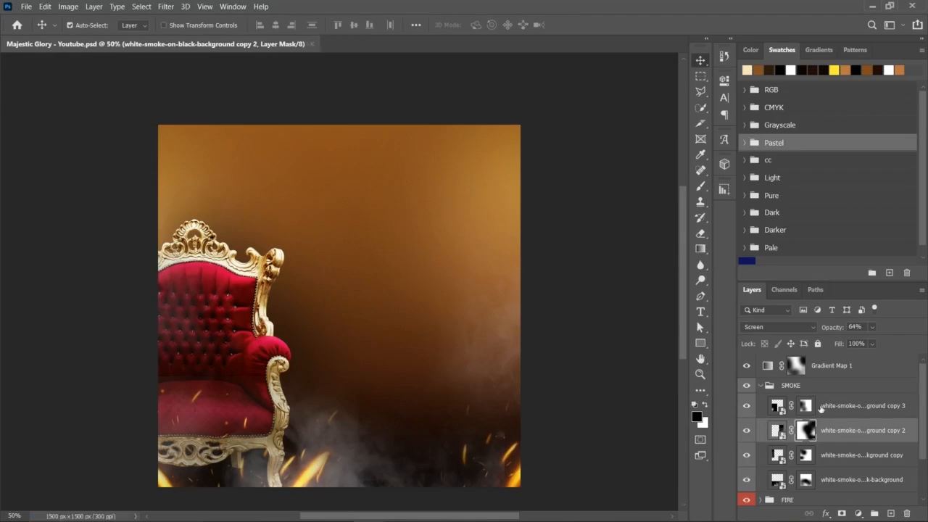
# Step: Collapse the SMOKE group, add a new layer above Gradient Map 1, and start point text in the upper right of the artwork
pyautogui.click(760, 385)
pyautogui.click(845, 368)
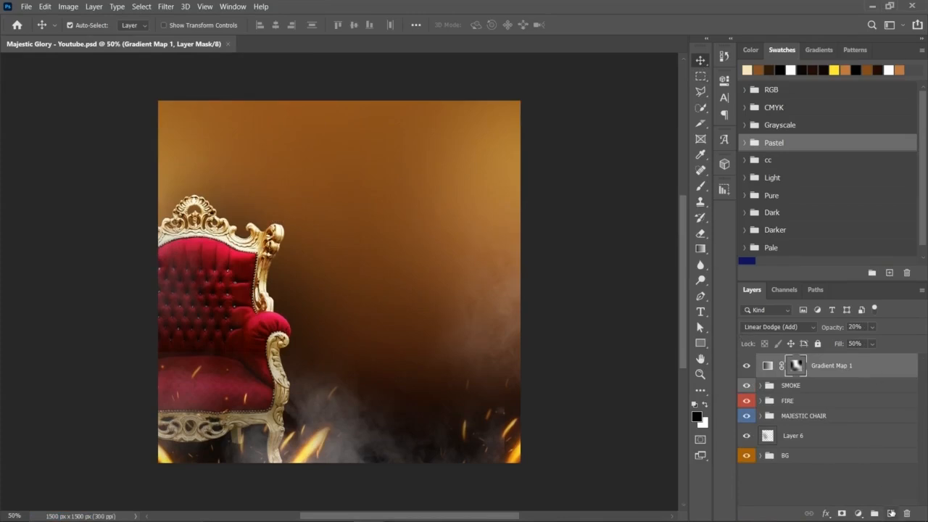
pyautogui.click(889, 513)
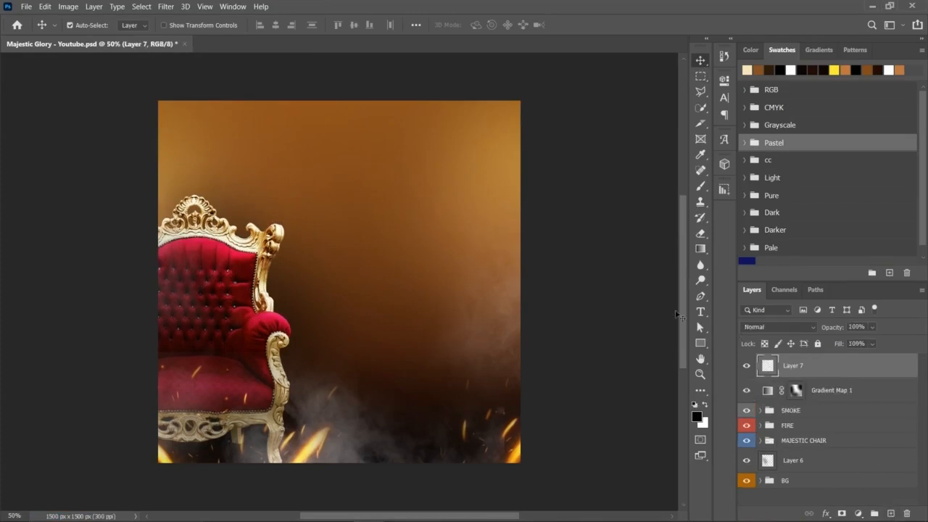
pyautogui.click(700, 313)
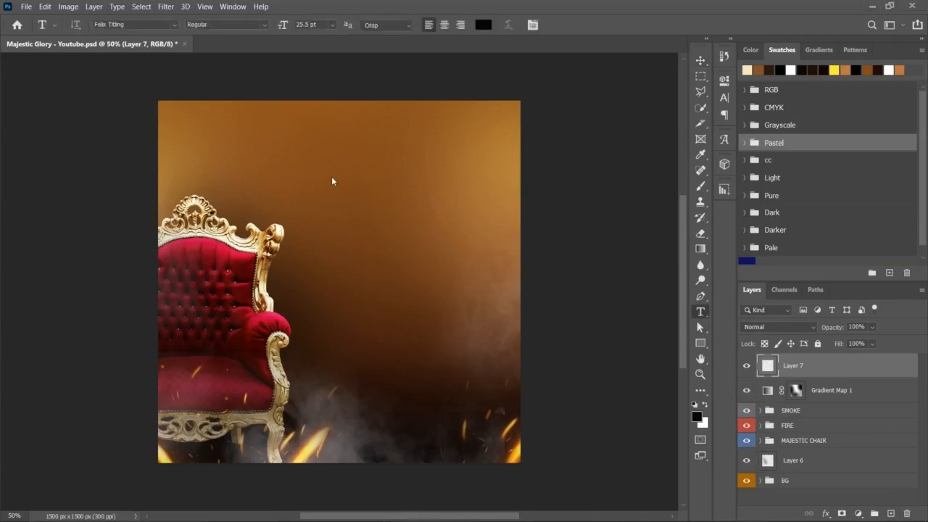
pyautogui.click(349, 180)
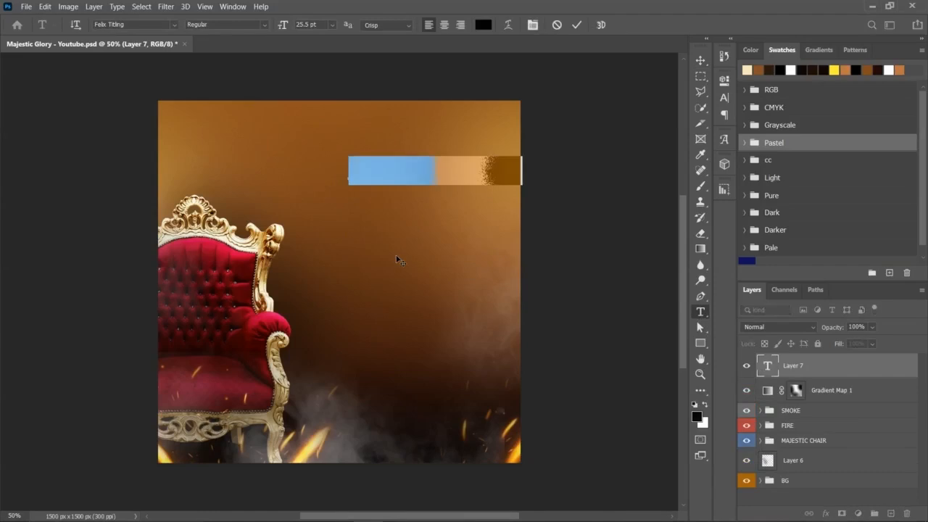
# Step: Set the new text to Poppins Bold at 7.8 pt
pyautogui.click(148, 26)
pyautogui.write('poppi')
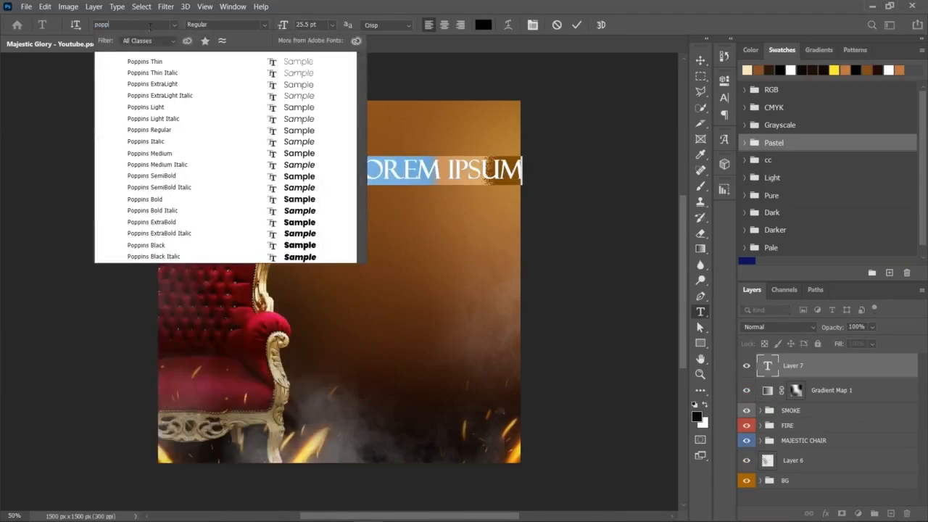
pyautogui.click(174, 198)
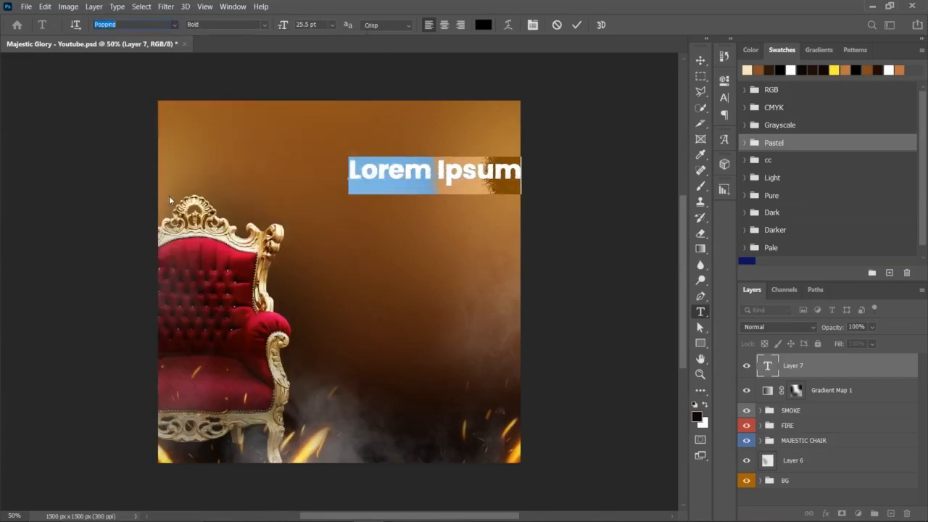
pyautogui.click(308, 25)
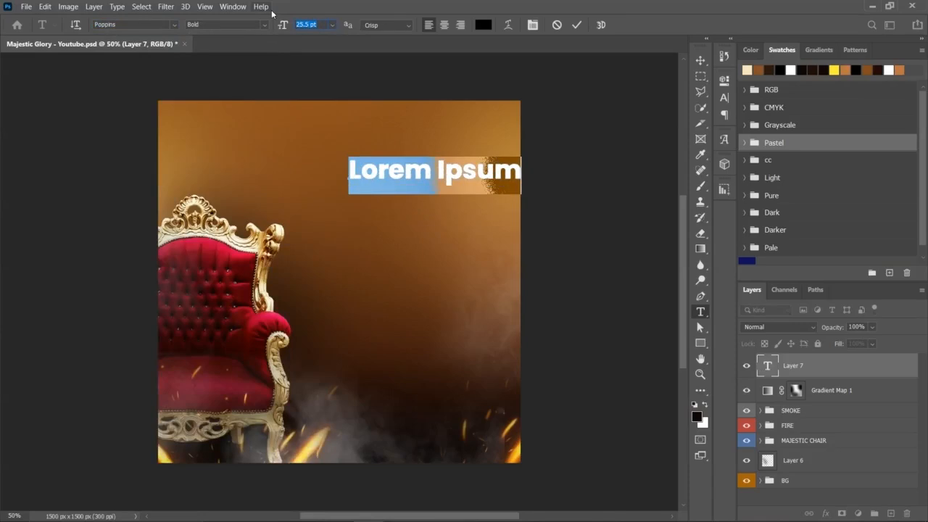
pyautogui.write('7.8')
pyautogui.press('Return')
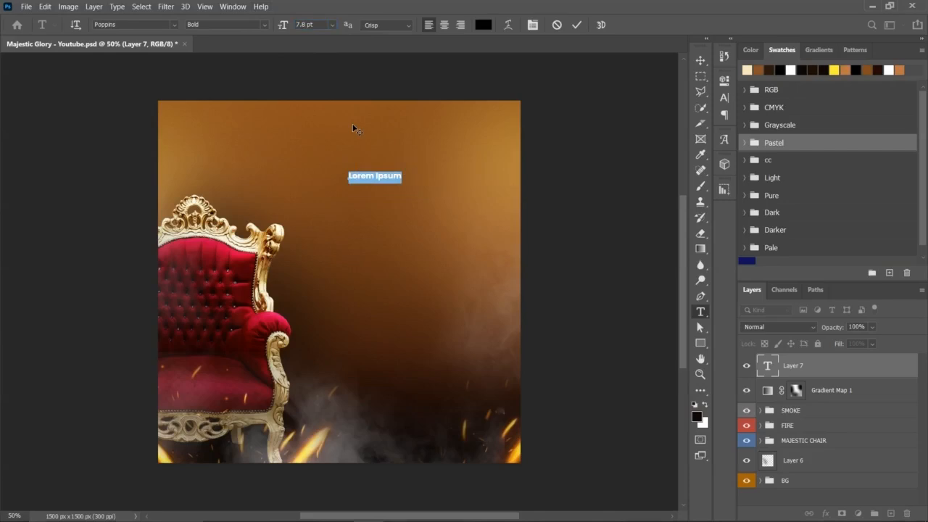
# Step: Enter the heading "Fire for Fire Prayer Movement" with "(IKEJA PHASE II LAGOS)" on a second line
pyautogui.write('Fire for Fire Prayer Movement')
pyautogui.press('Return')
pyautogui.write('Fir')
pyautogui.press('BackSpace')
pyautogui.press('BackSpace')
pyautogui.press('BackSpace')
pyautogui.press('BackSpace')
pyautogui.press('BackSpace')
pyautogui.write('IKEJA PHASE II LAGOS)')
# Step: Centre-align both heading lines, colour them white (ffffff), and position the text above and to the right of the throne
pyautogui.hotkey('ctrl', 'a')
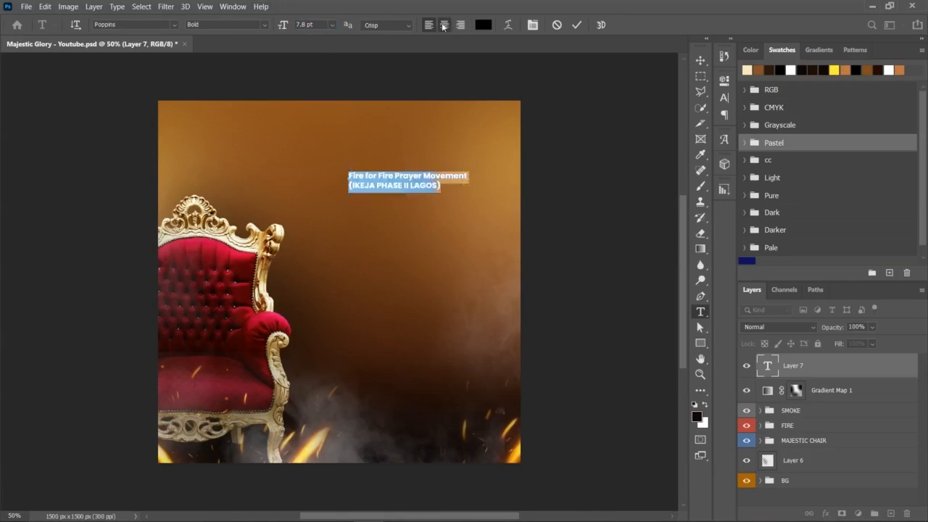
pyautogui.click(444, 24)
pyautogui.click(483, 24)
pyautogui.click(762, 309)
pyautogui.click(744, 234)
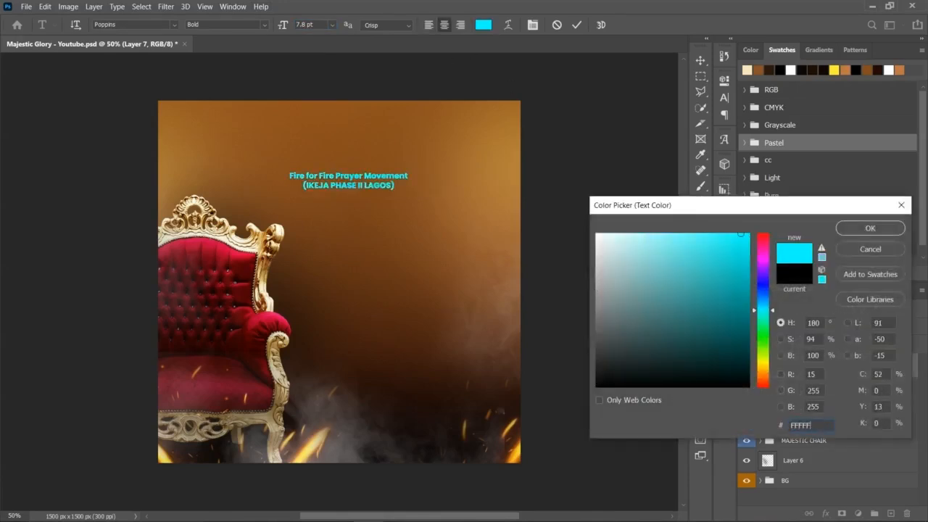
pyautogui.click(870, 229)
pyautogui.click(576, 24)
pyautogui.press('v')
pyautogui.moveTo(348, 176); pyautogui.dragTo(389, 174)
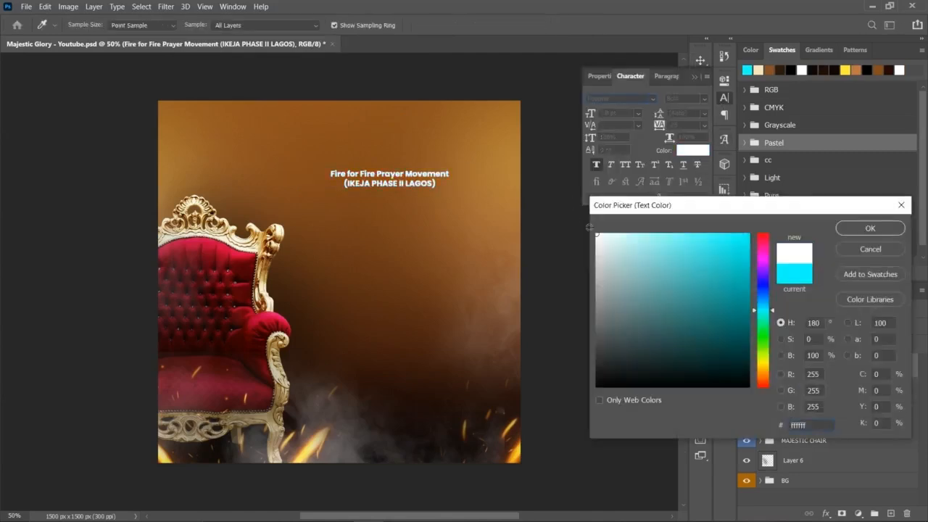
pyautogui.press('Return')
# Step: Set the line "(IKEJA PHASE II LAGOS)" to Poppins Regular and reduce its font size
pyautogui.click(702, 99)
pyautogui.click(693, 167)
pyautogui.moveTo(618, 113); pyautogui.dragTo(572, 110)
pyautogui.write('8.9')
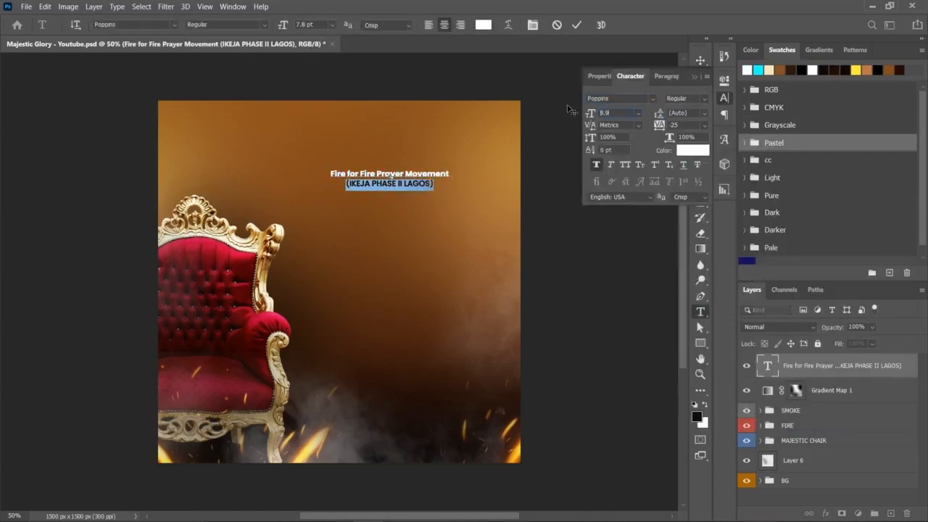
pyautogui.press('Down')
pyautogui.press('Down')
pyautogui.click(576, 25)
# Step: Turn off faux bold for the heading, loosen its tracking, and move it slightly down
pyautogui.press('v')
pyautogui.click(596, 165)
pyautogui.click(705, 125)
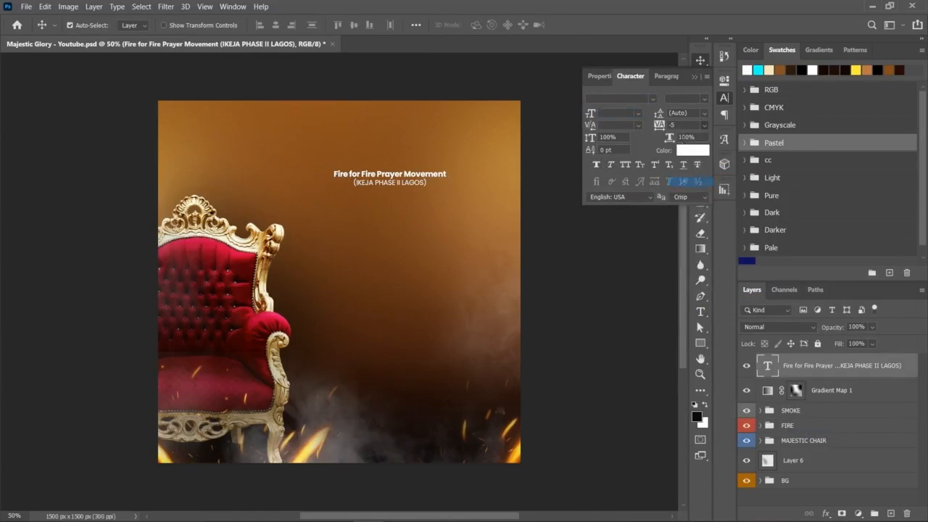
pyautogui.moveTo(396, 179); pyautogui.dragTo(400, 187)
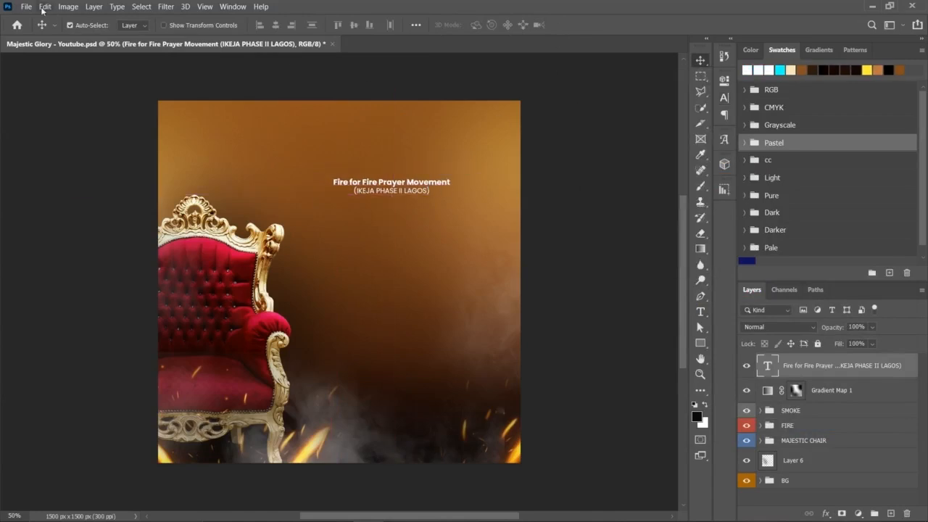
# Step: Place the Church logo image as an embedded object, centred just above the heading text
pyautogui.click(26, 6)
pyautogui.click(130, 235)
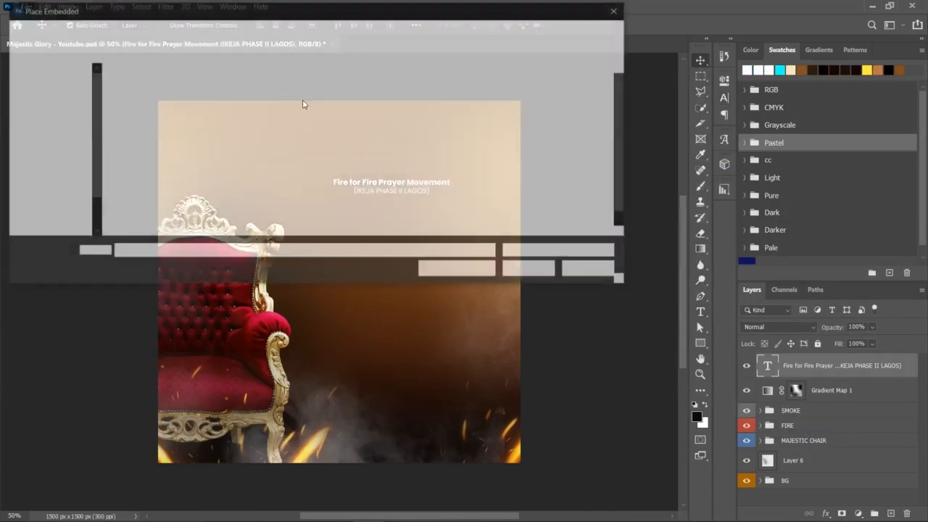
pyautogui.doubleClick(141, 102)
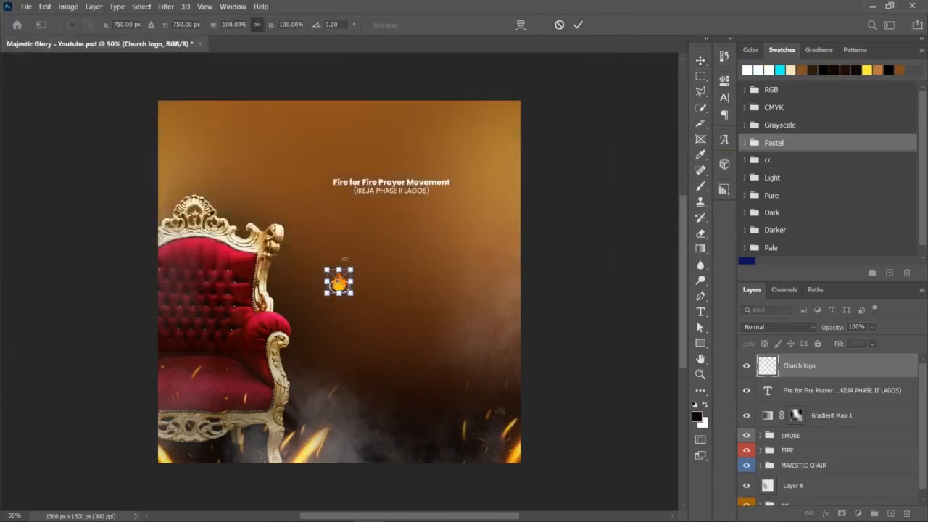
pyautogui.moveTo(339, 282); pyautogui.dragTo(392, 161)
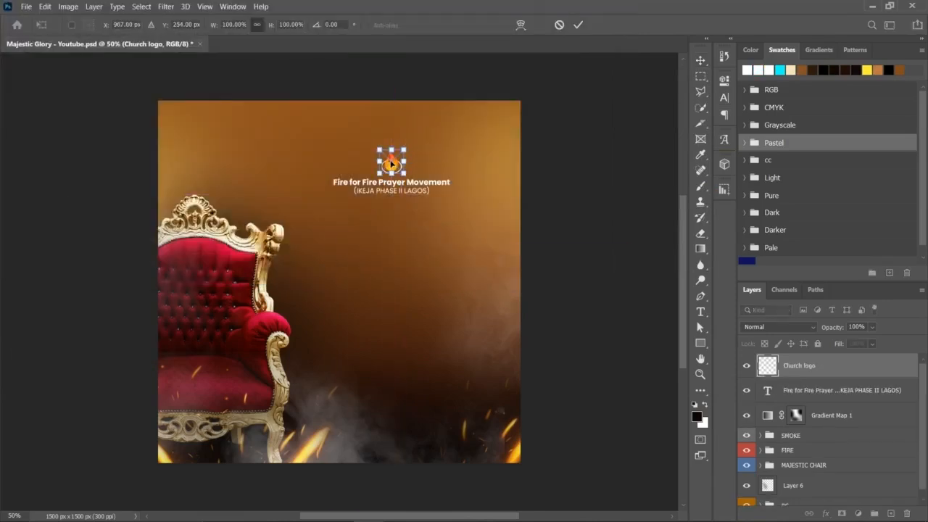
pyautogui.press('Return')
# Step: Show the rulers, move the logo and heading higher against two temporary horizontal guides, and remove the guides
pyautogui.press('ctrl')
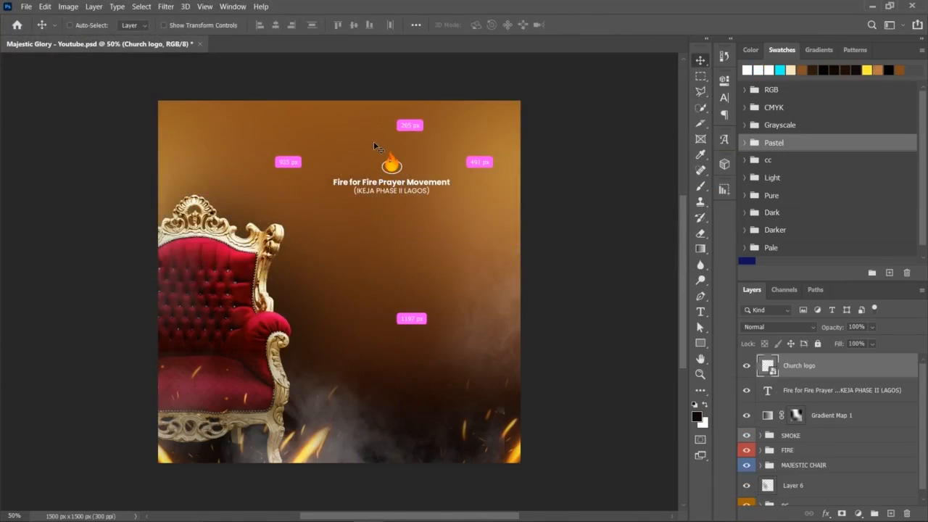
pyautogui.hotkey('ctrl', 'r')
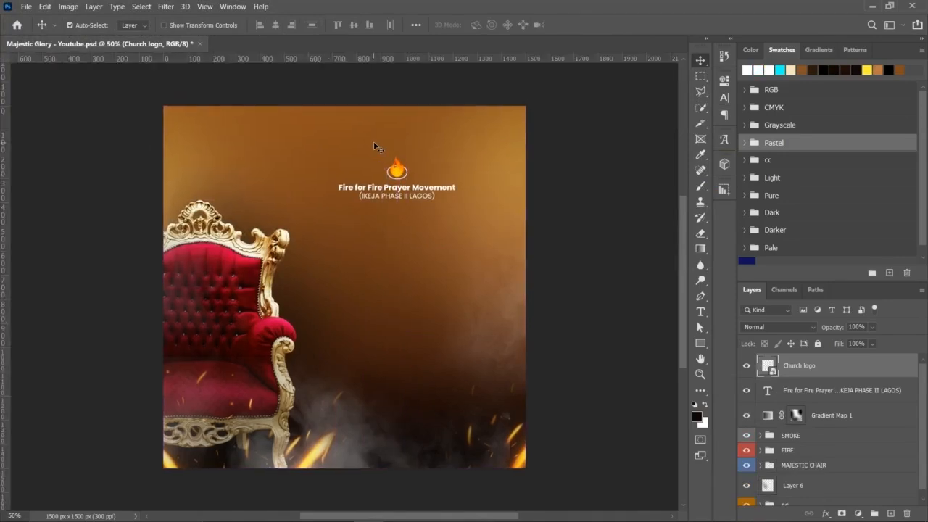
pyautogui.moveTo(401, 58); pyautogui.dragTo(405, 158)
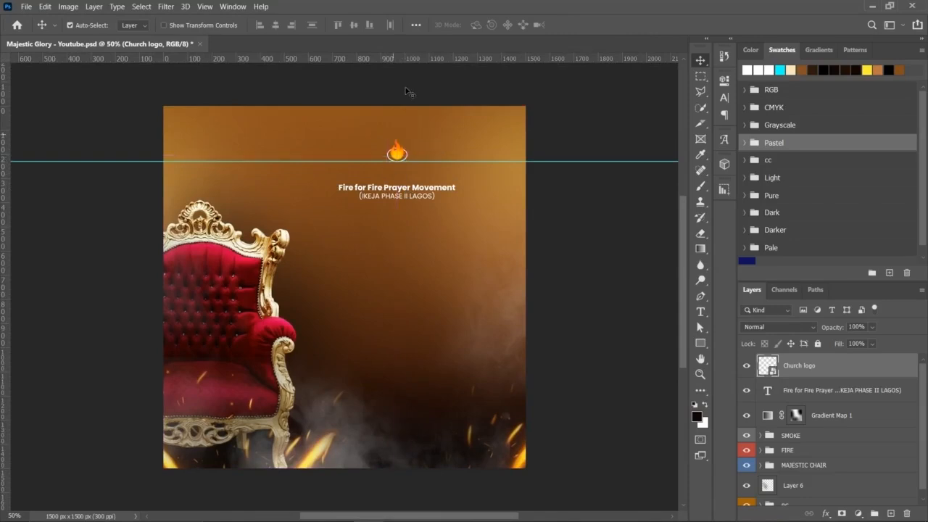
pyautogui.moveTo(405, 60); pyautogui.dragTo(383, 195)
pyautogui.moveTo(382, 194); pyautogui.dragTo(395, 178)
pyautogui.click(452, 180)
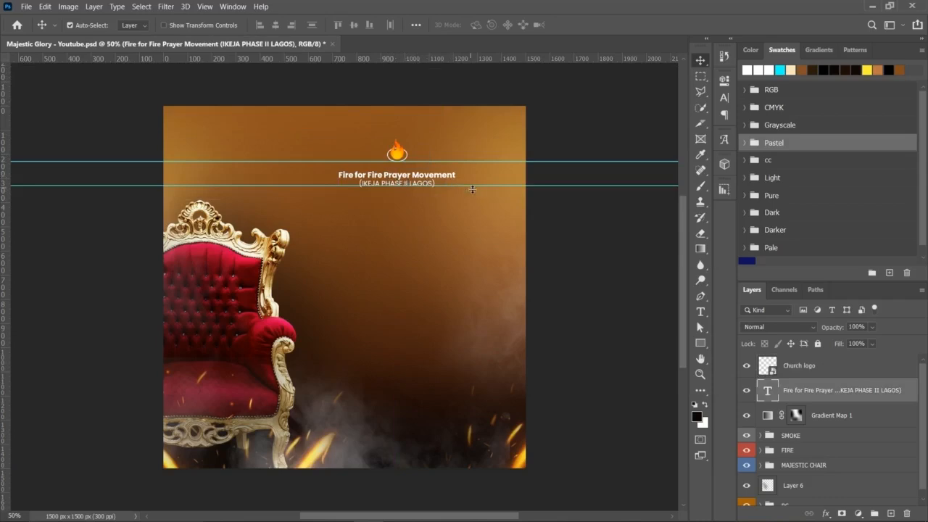
pyautogui.moveTo(524, 17); pyautogui.dragTo(474, 14)
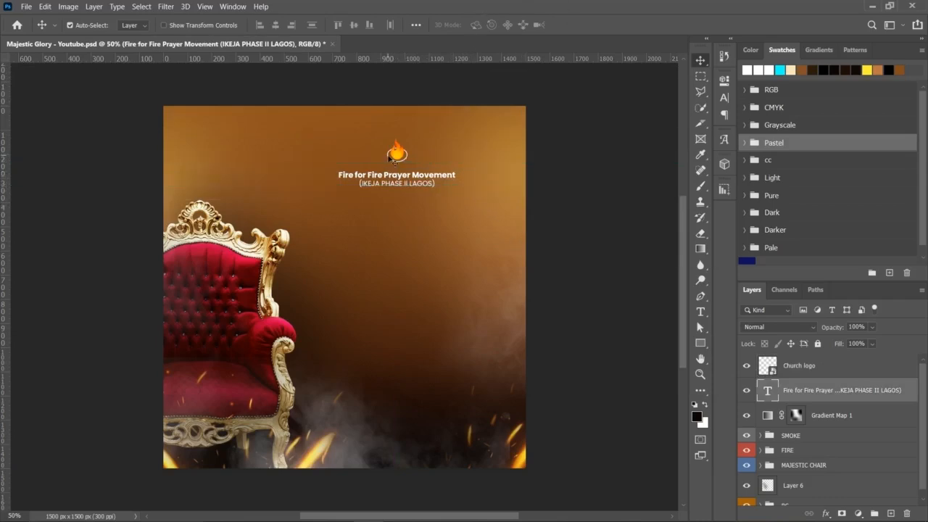
# Step: Nudge the church logo slightly down, closer to the heading
pyautogui.click(397, 155)
pyautogui.press('Down')
pyautogui.press('Down')
pyautogui.press('Down')
pyautogui.press('Down')
pyautogui.press('Down')
pyautogui.press('Down')
pyautogui.press('Down')
pyautogui.press('Down')
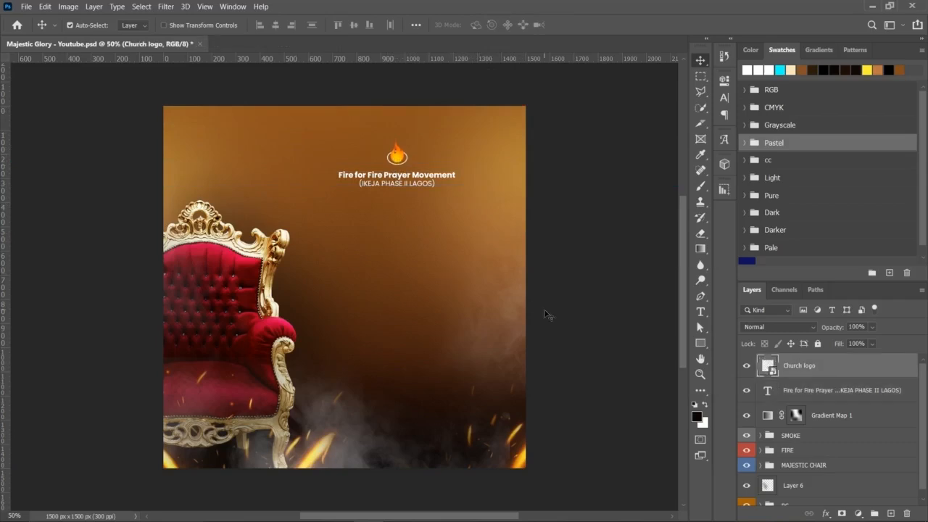
# Step: Align the church logo and the heading text on their horizontal centres
pyautogui.keyDown('shift'); pyautogui.click(797, 389); pyautogui.keyUp('shift')
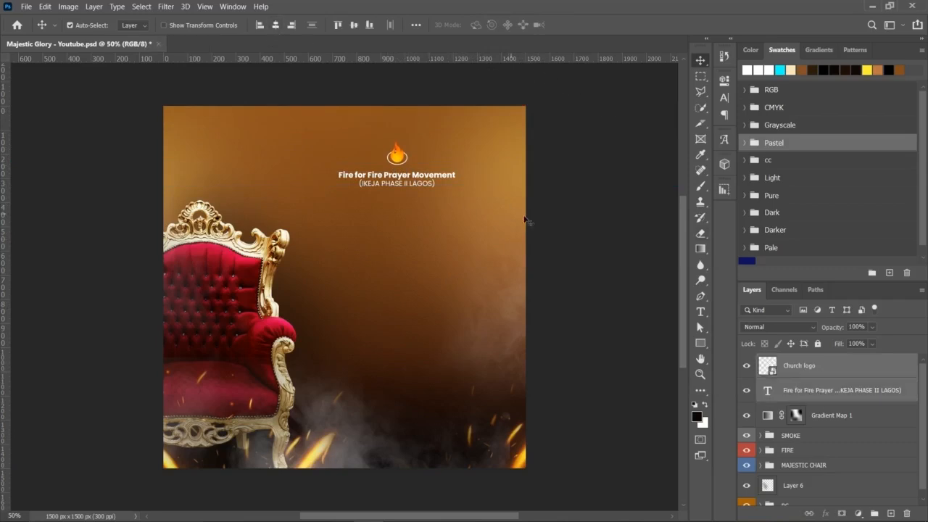
pyautogui.click(272, 29)
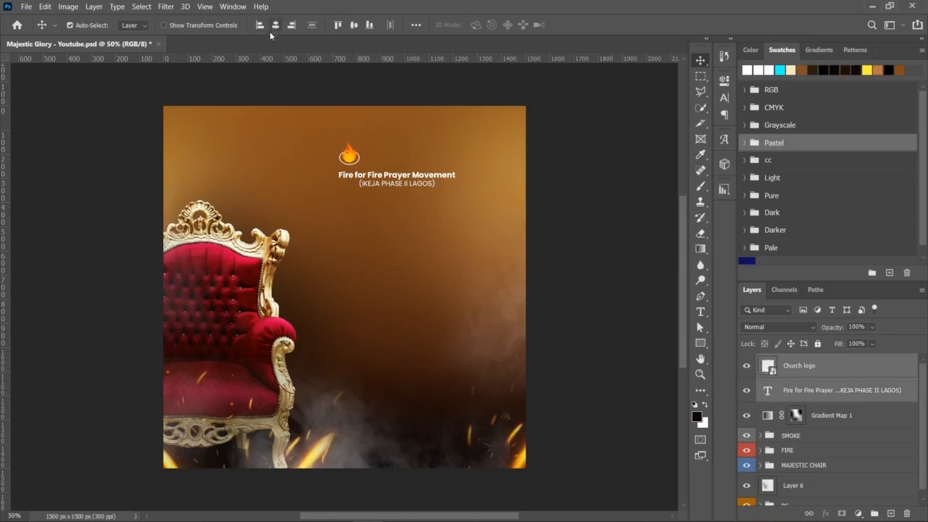
pyautogui.click(272, 29)
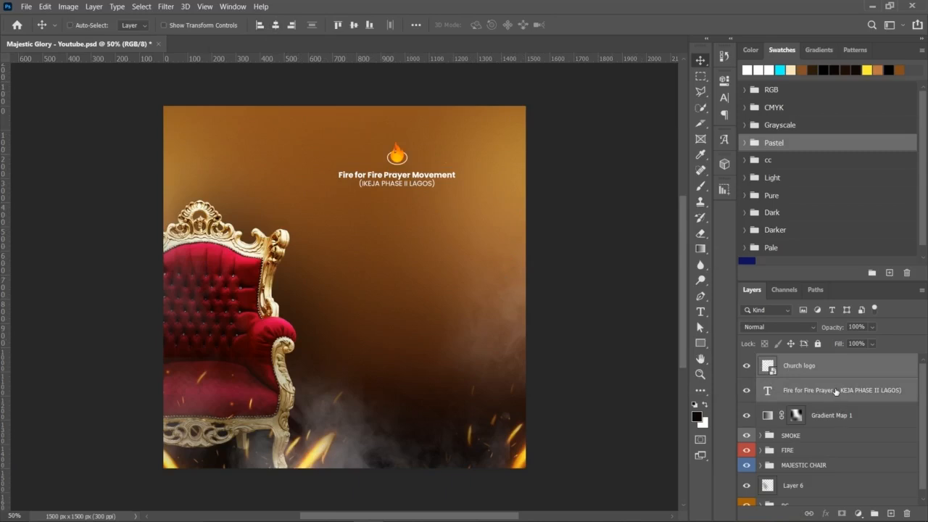
# Step: Group the church logo and heading layers as BRAND and give the group a yellow colour label
pyautogui.hotkey('ctrl', 'g')
pyautogui.doubleClick(793, 360)
pyautogui.write('BRAND')
pyautogui.press('Return')
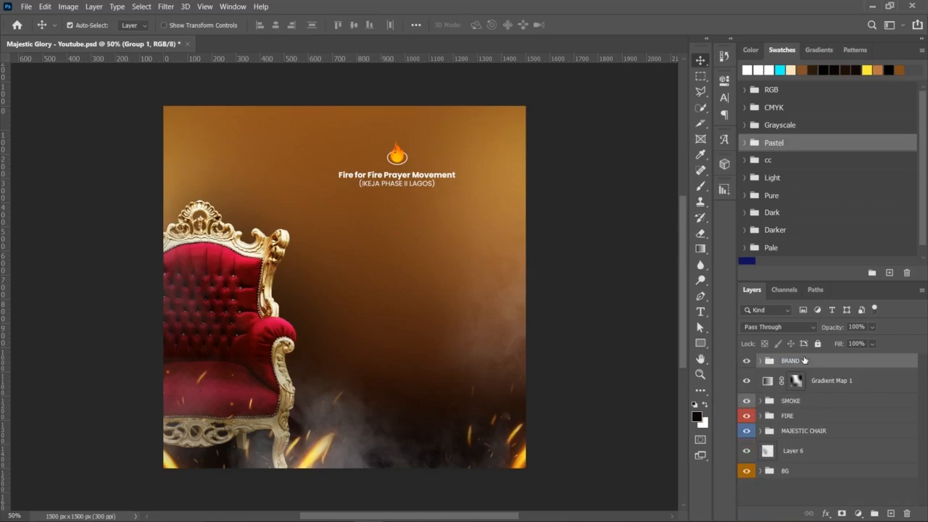
pyautogui.rightClick(792, 363)
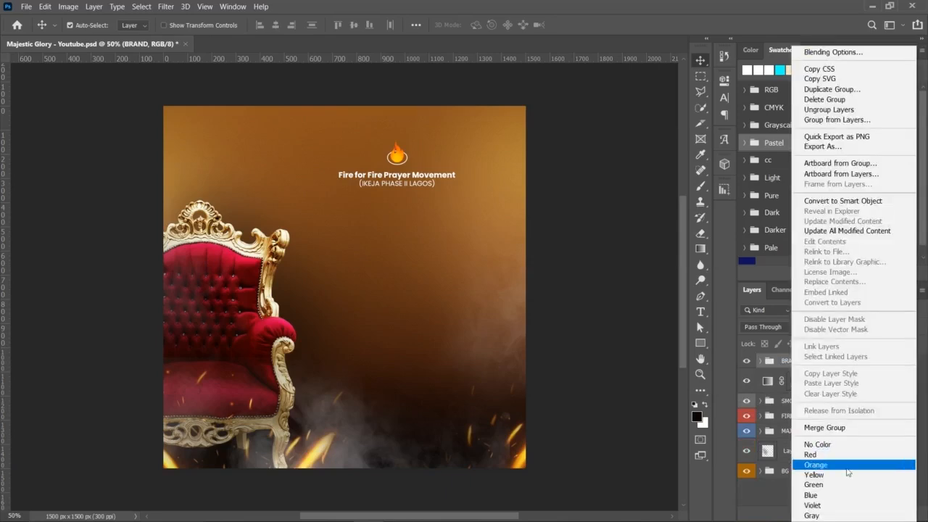
pyautogui.click(839, 475)
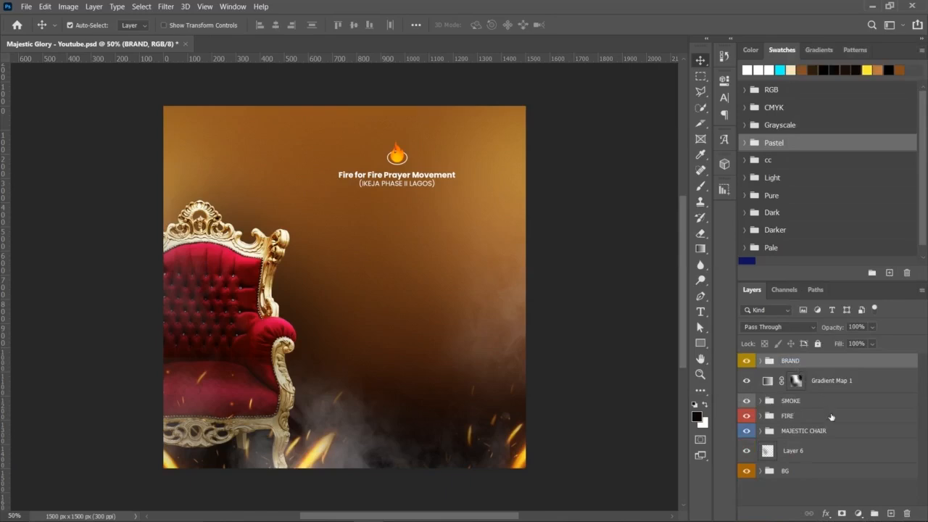
# Step: Add the text GLORY on a new layer below the heading and scale it up to about 42 pt
pyautogui.click(891, 513)
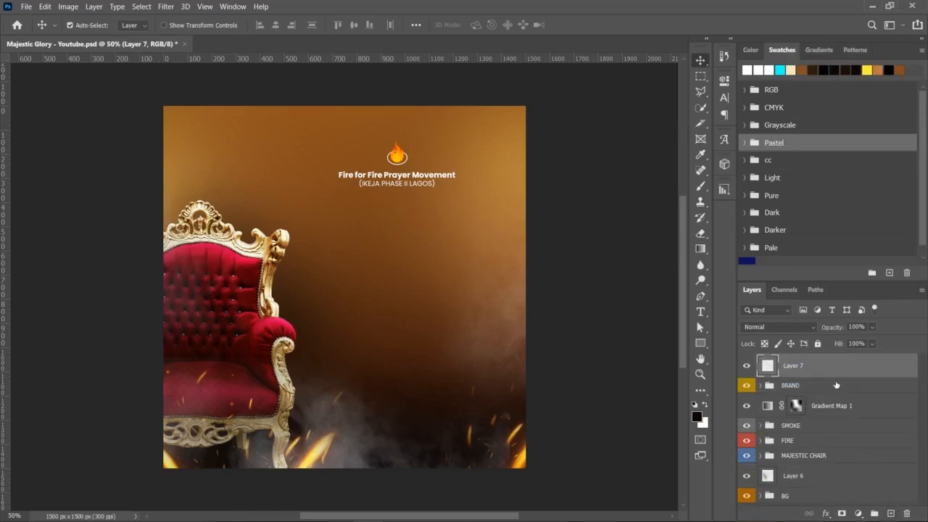
pyautogui.click(701, 312)
pyautogui.click(352, 251)
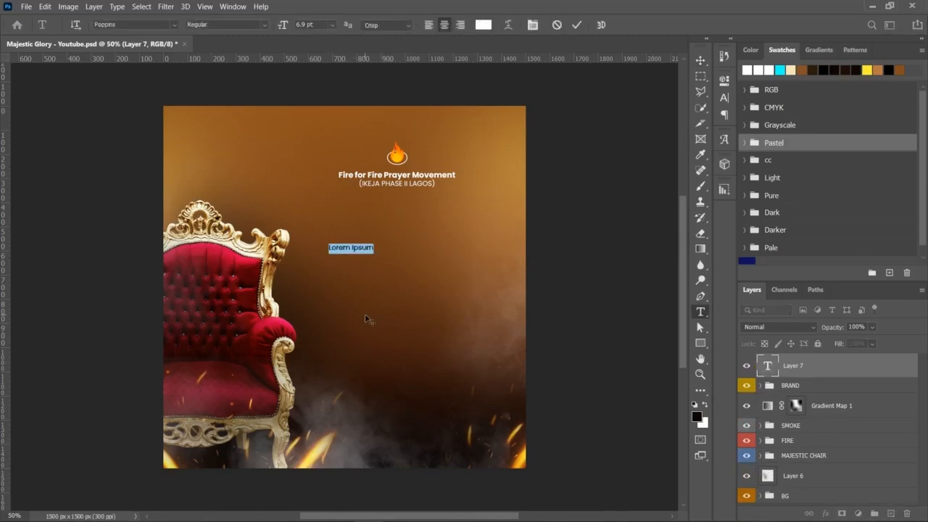
pyautogui.write('GLORY')
pyautogui.click(578, 26)
pyautogui.press('v')
pyautogui.hotkey('ctrl', 't')
pyautogui.moveTo(366, 252); pyautogui.dragTo(476, 306)
pyautogui.press('Return')
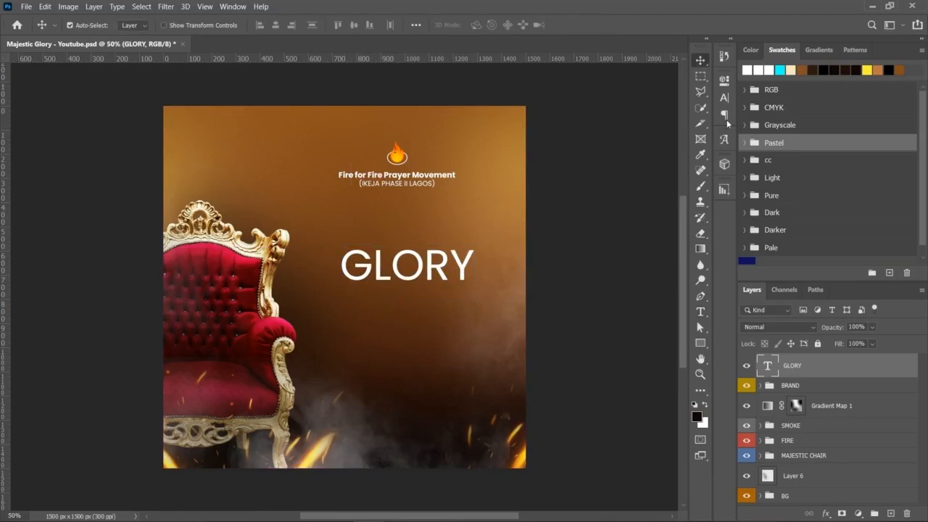
# Step: Set the GLORY text in Felix Titling with -25 tracking and faux bold
pyautogui.click(723, 97)
pyautogui.click(621, 99)
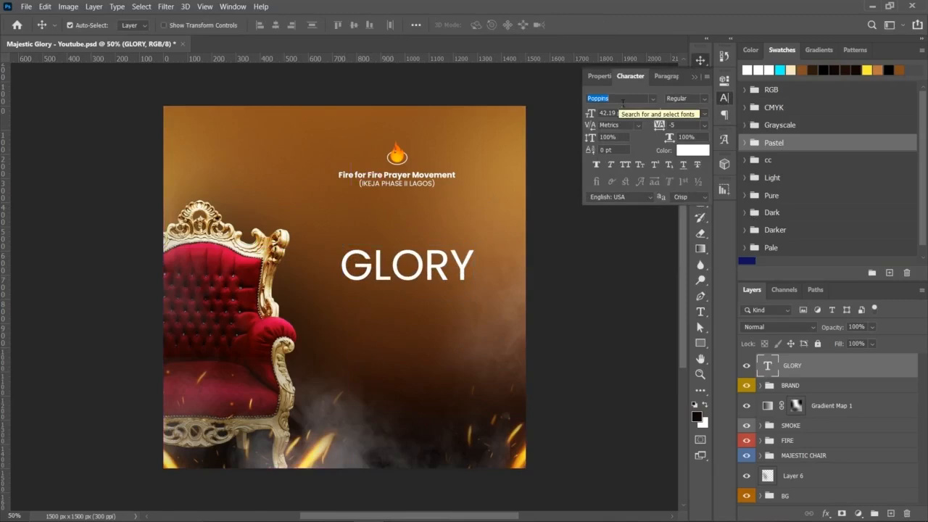
pyautogui.write('FELI')
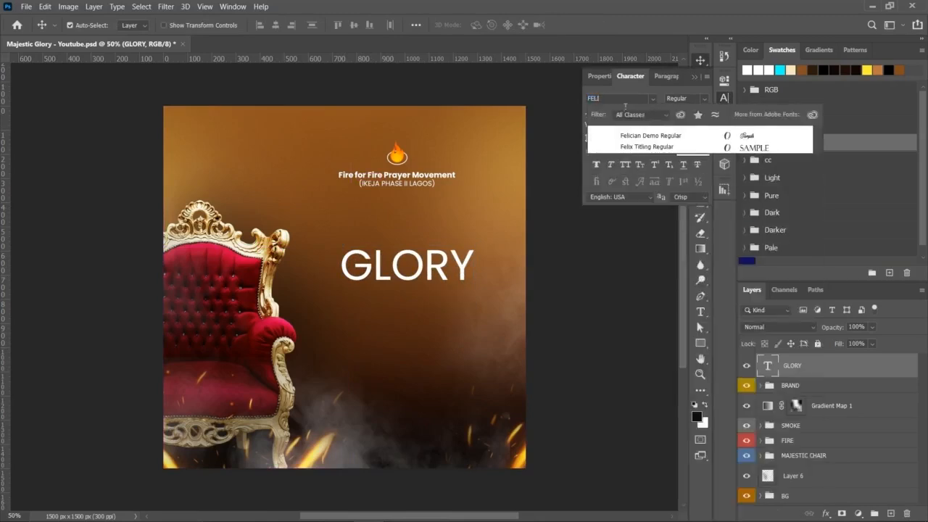
pyautogui.click(640, 145)
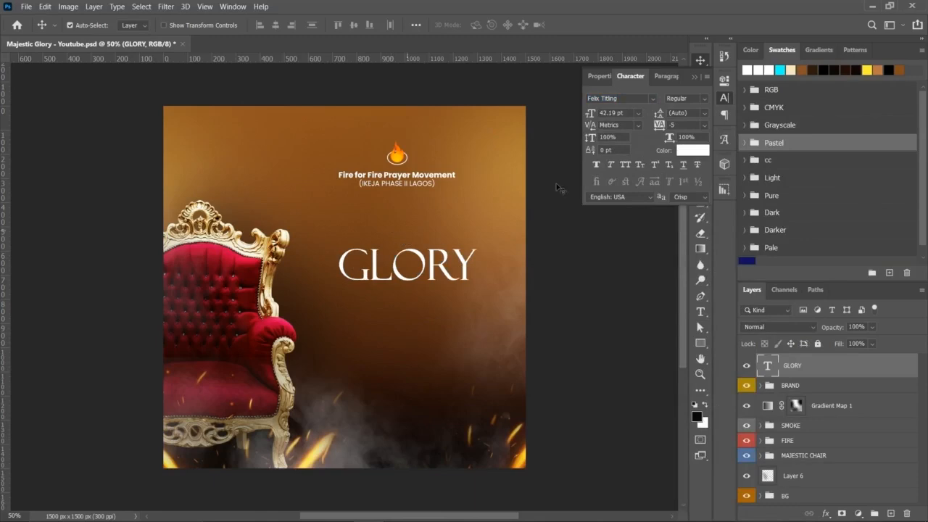
pyautogui.click(702, 127)
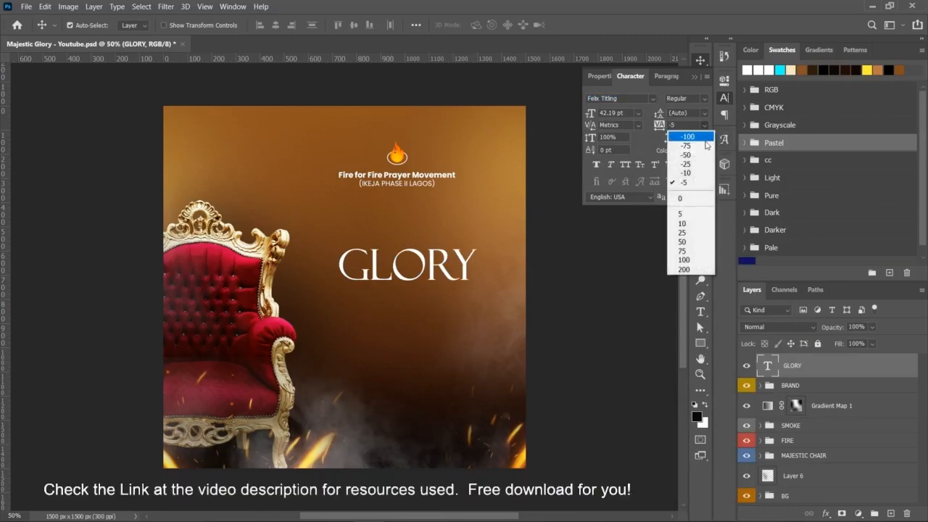
pyautogui.click(694, 163)
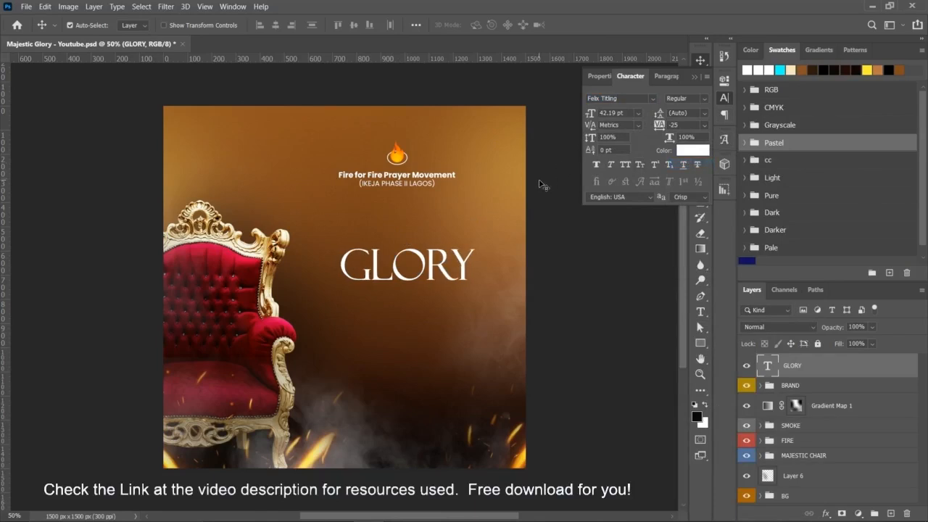
pyautogui.click(595, 166)
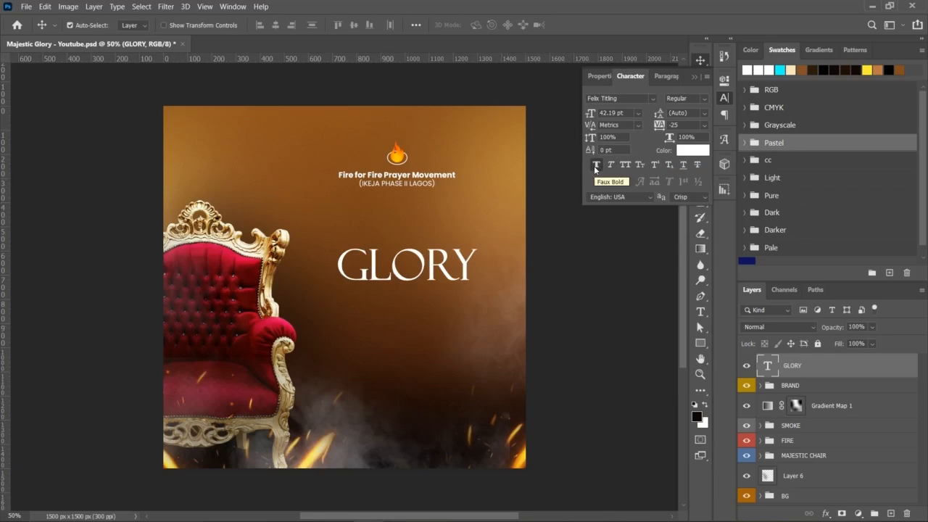
# Step: Enlarge the GLORY text, trying 60 pt and settling on a font size of 58 pt
pyautogui.click(638, 113)
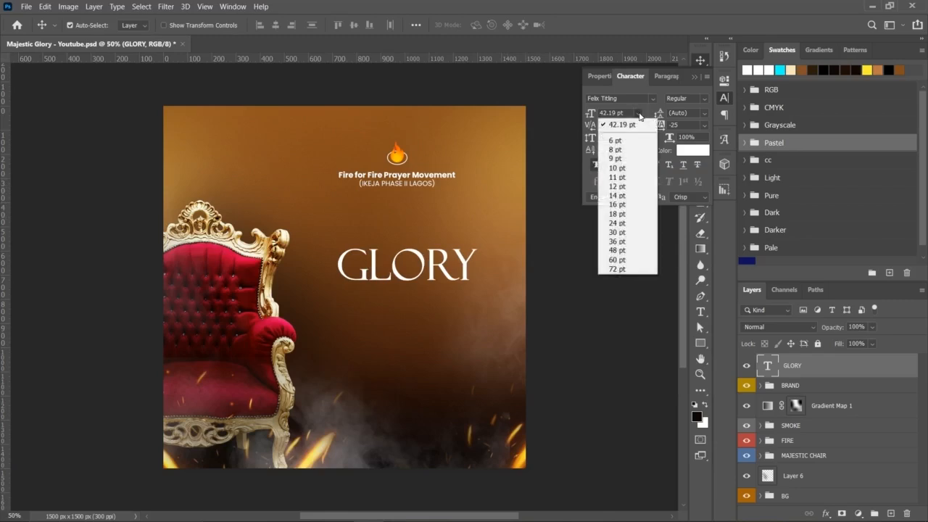
pyautogui.click(626, 259)
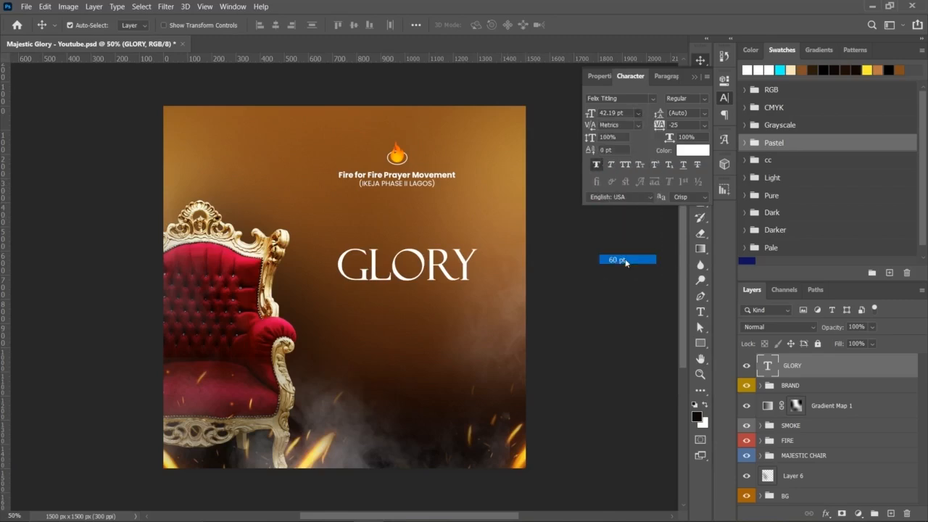
pyautogui.click(613, 113)
pyautogui.write('58')
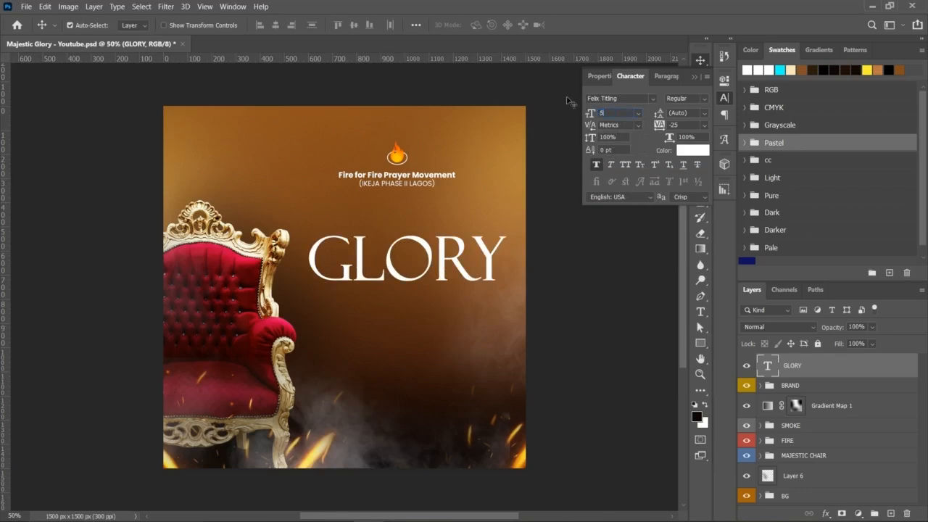
pyautogui.press('Return')
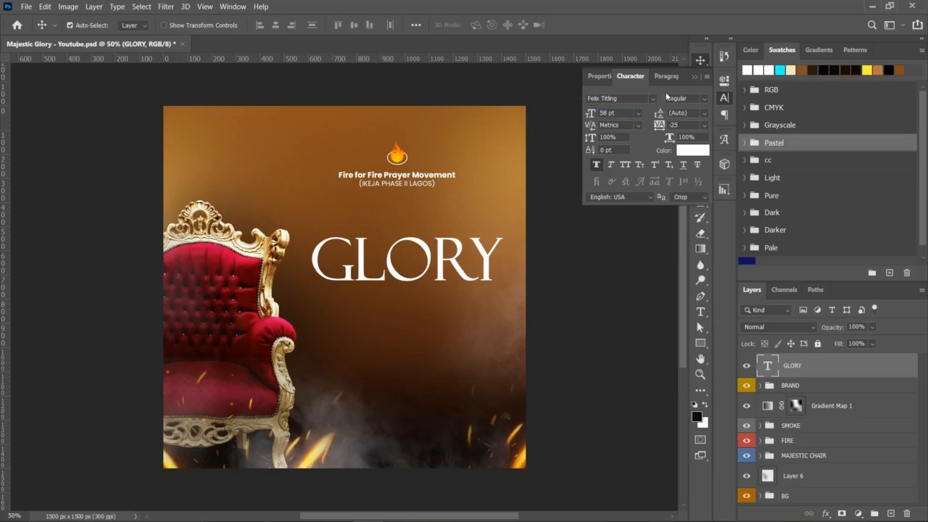
# Step: Move the GLORY text slightly up and to the left, and close the Majestic Glory.jpg reference document
pyautogui.click(694, 77)
pyautogui.moveTo(441, 262); pyautogui.dragTo(427, 253)
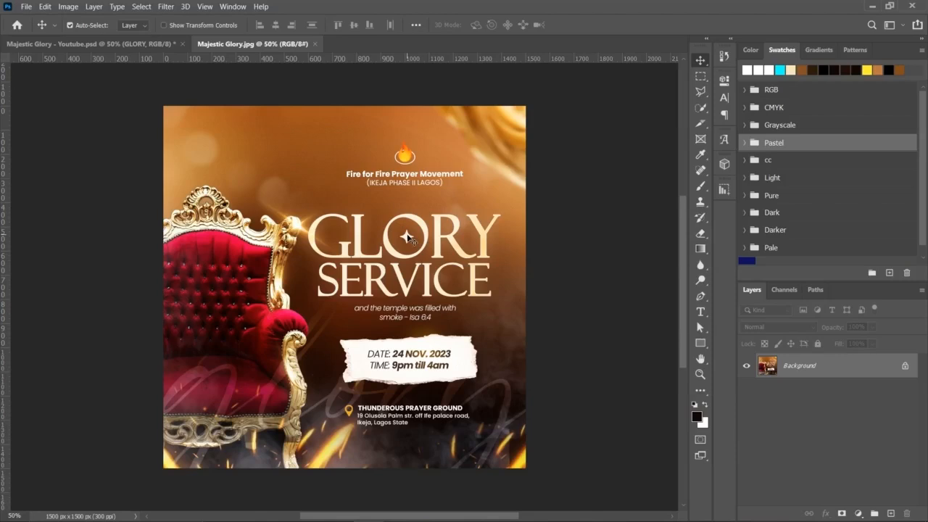
pyautogui.click(316, 44)
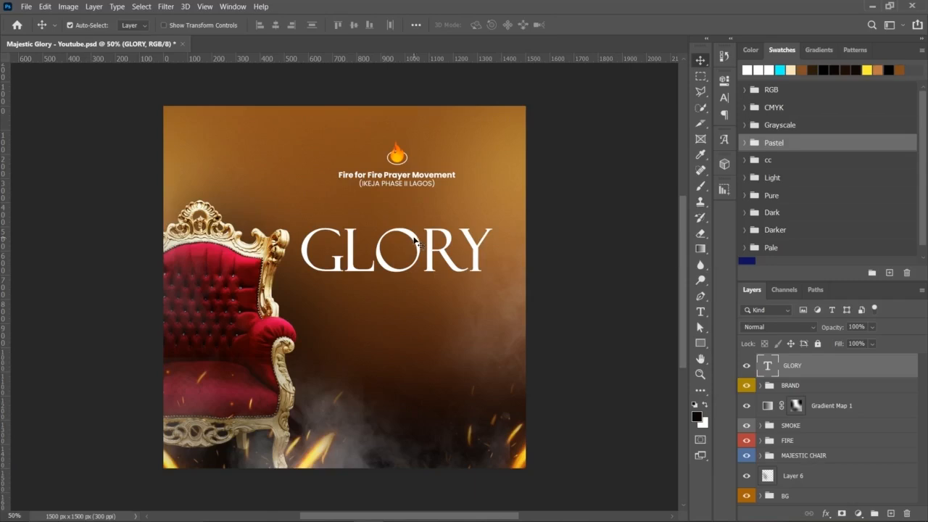
# Step: Duplicate the GLORY text layer and place the copy directly below the original headline
pyautogui.moveTo(418, 244); pyautogui.dragTo(416, 289)
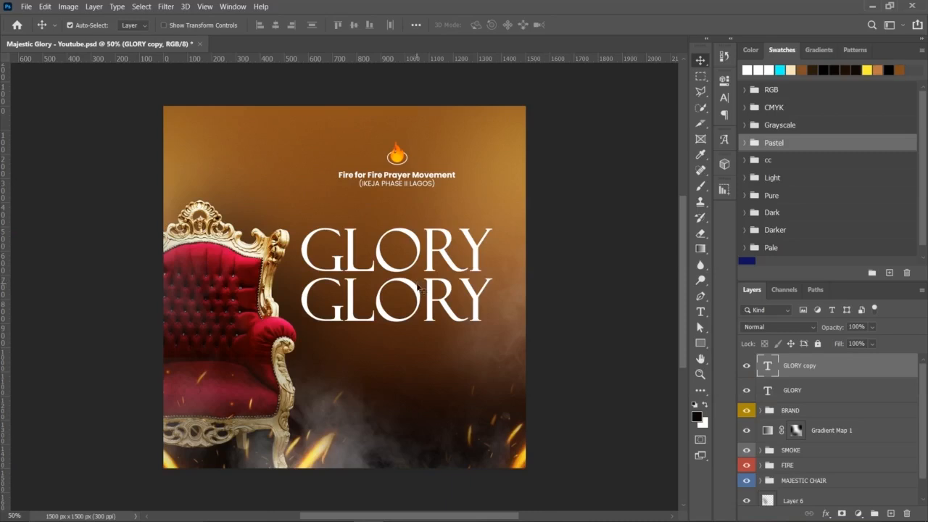
pyautogui.hotkey('ctrl', 'z')
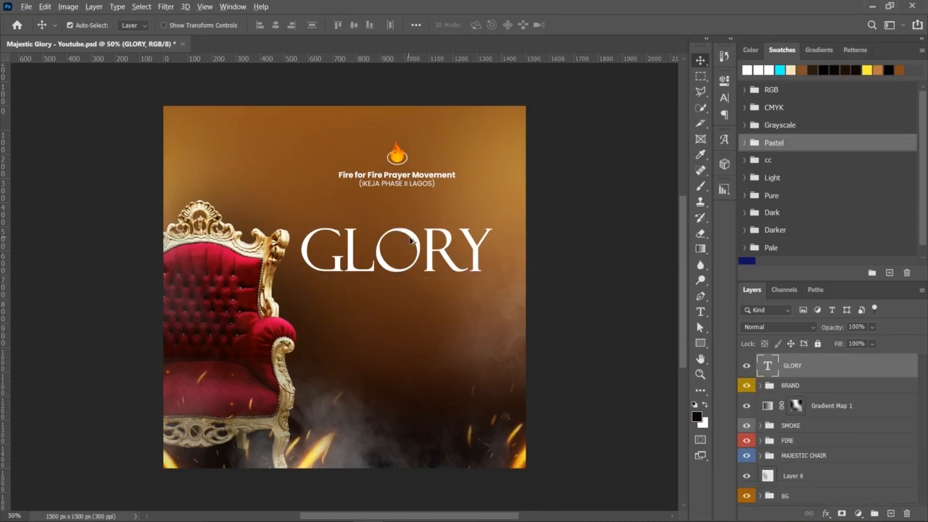
pyautogui.moveTo(418, 249); pyautogui.dragTo(417, 288)
# Step: Replace the wording of the lower GLORY copy with SERVICE
pyautogui.press('t')
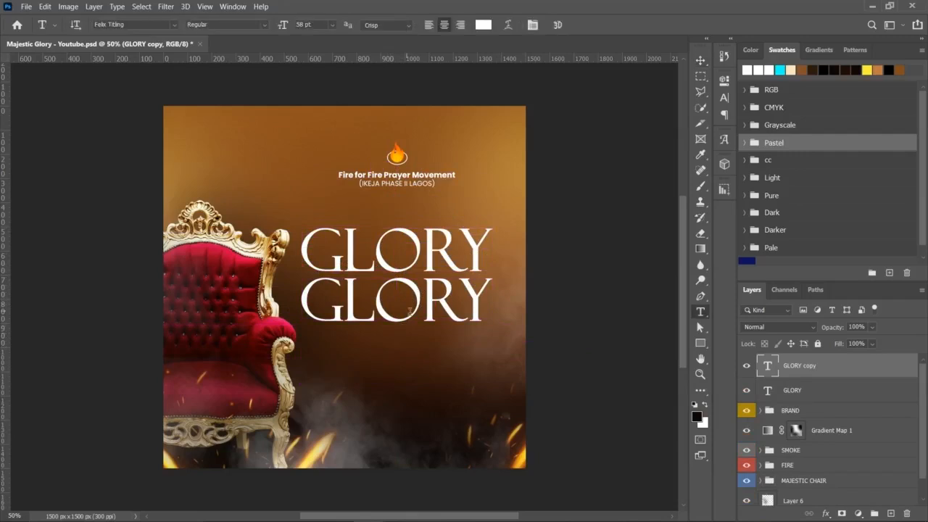
pyautogui.click(416, 319)
pyautogui.hotkey('ctrl', 'a')
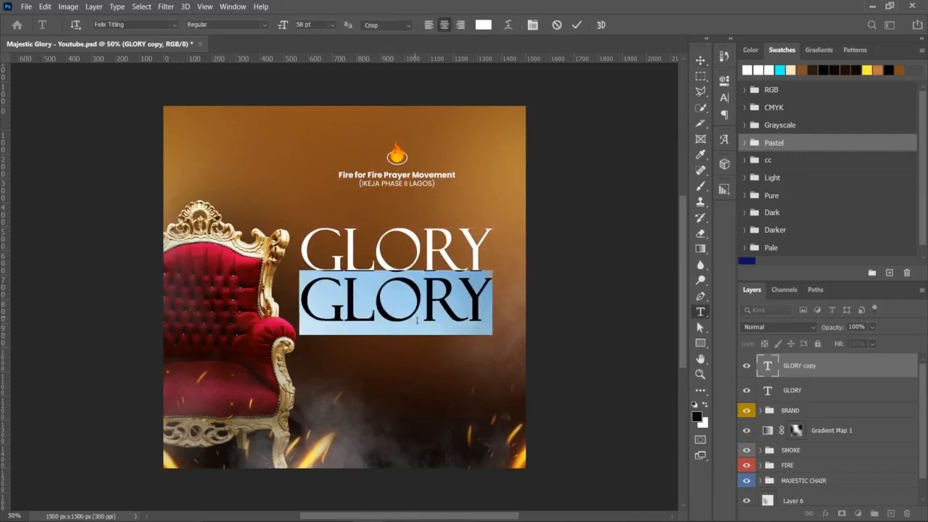
pyautogui.write('SERR')
pyautogui.press('BackSpace')
pyautogui.write('VI')
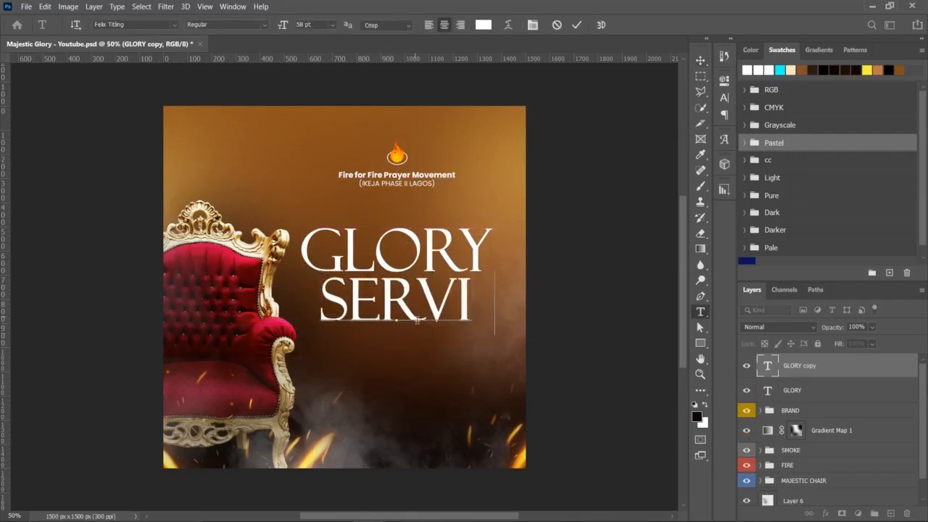
pyautogui.write('CE')
pyautogui.click(576, 24)
pyautogui.press('v')
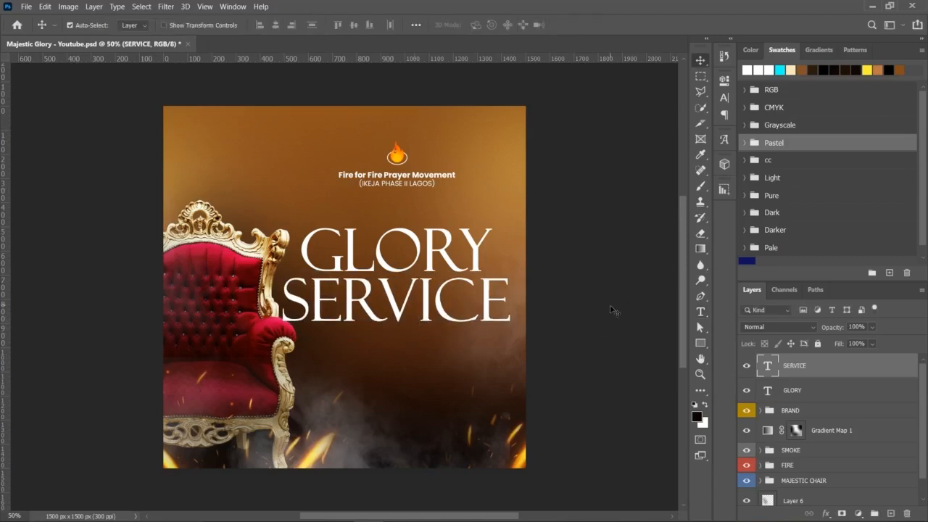
# Step: Set the font size of the SERVICE text to 44 pt
pyautogui.click(724, 97)
pyautogui.click(638, 113)
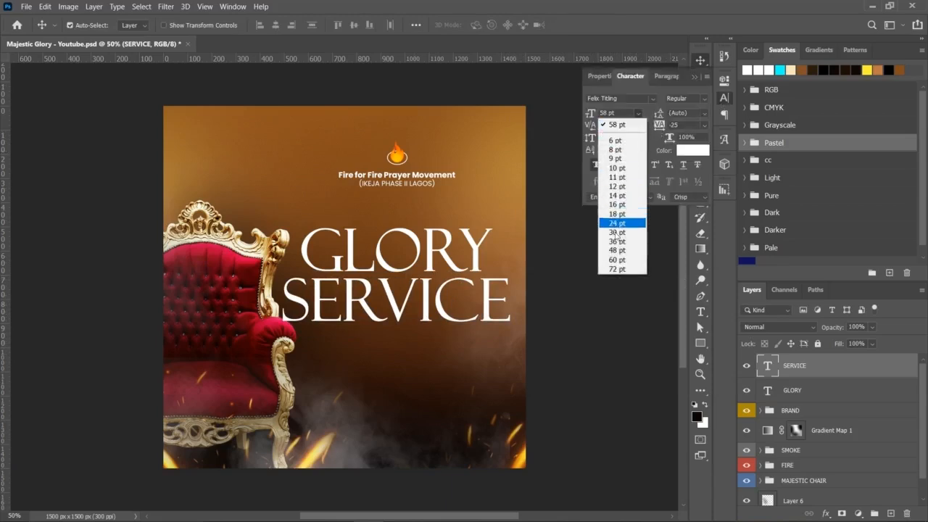
pyautogui.click(617, 250)
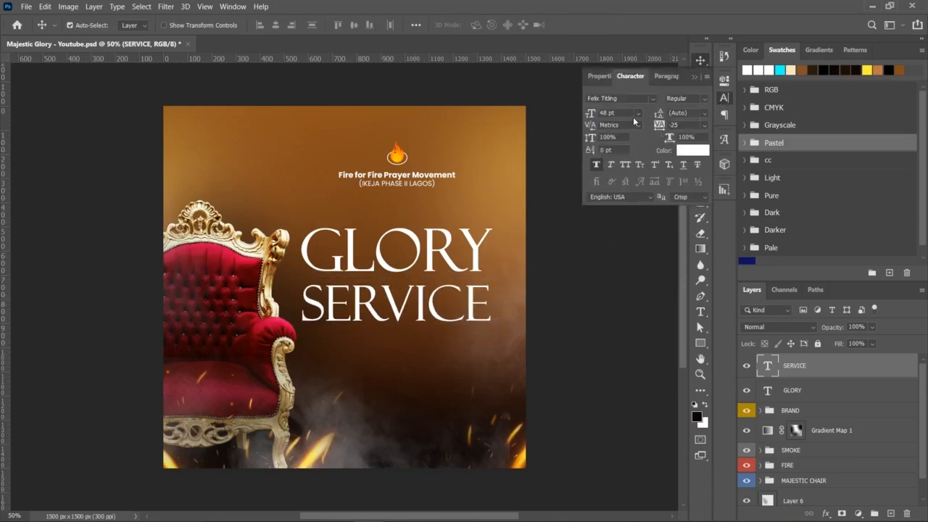
pyautogui.write('44')
pyautogui.press('Return')
# Step: Nudge the SERVICE text upward so it sits closely beneath GLORY
pyautogui.hotkey('shift', 'Up')
pyautogui.hotkey('shift', 'Up')
pyautogui.hotkey('shift', 'Up')
pyautogui.hotkey('shift', 'Up')
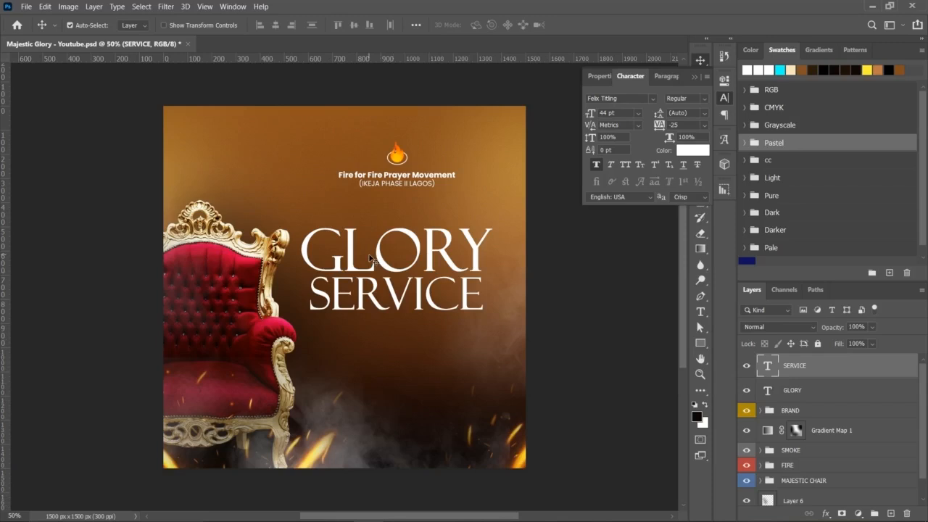
# Step: Add an Outer Glow effect to the GLORY text layer with 15% opacity
pyautogui.click(818, 396)
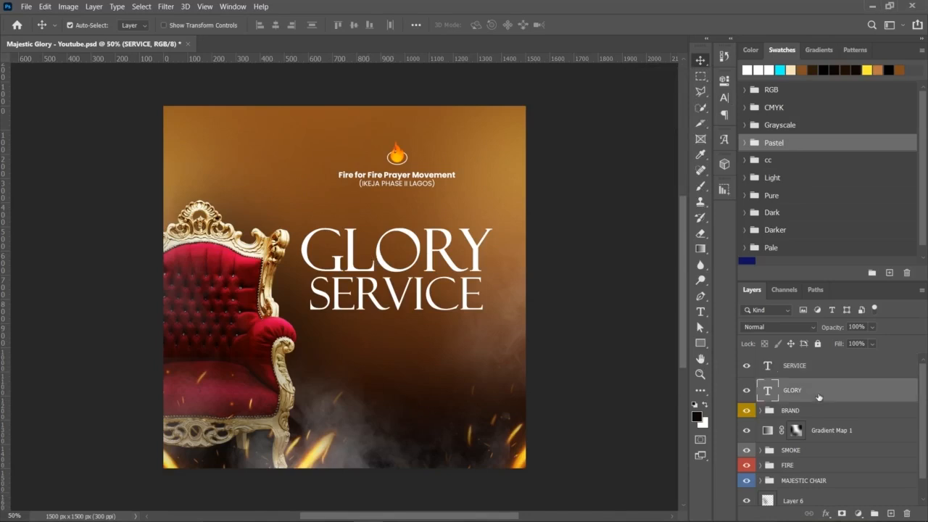
pyautogui.click(746, 390)
pyautogui.click(746, 390)
pyautogui.click(825, 513)
pyautogui.click(845, 395)
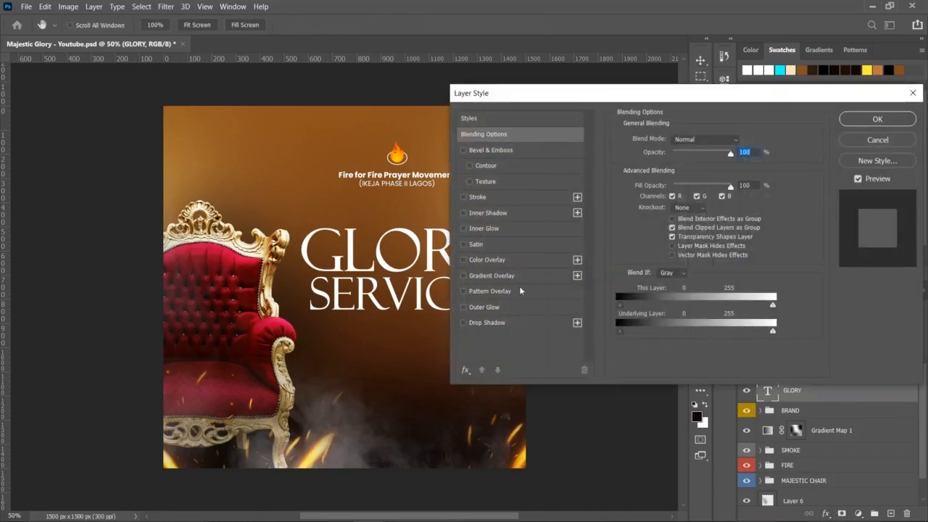
pyautogui.click(488, 309)
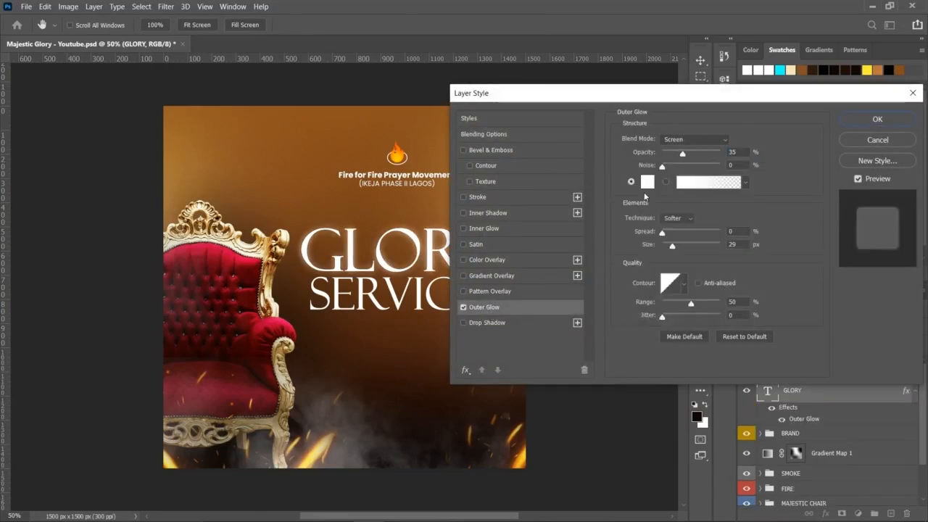
pyautogui.moveTo(630, 100); pyautogui.dragTo(646, 103)
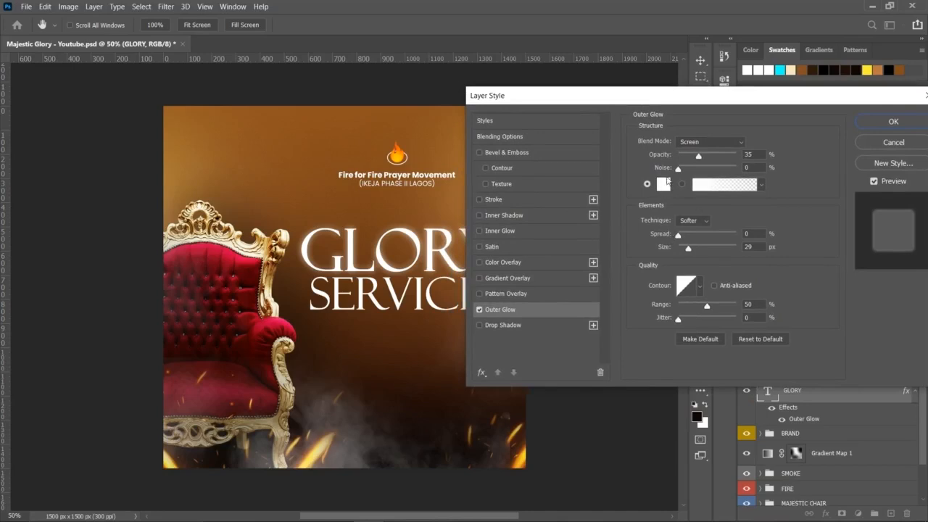
pyautogui.doubleClick(746, 153)
pyautogui.write('1')
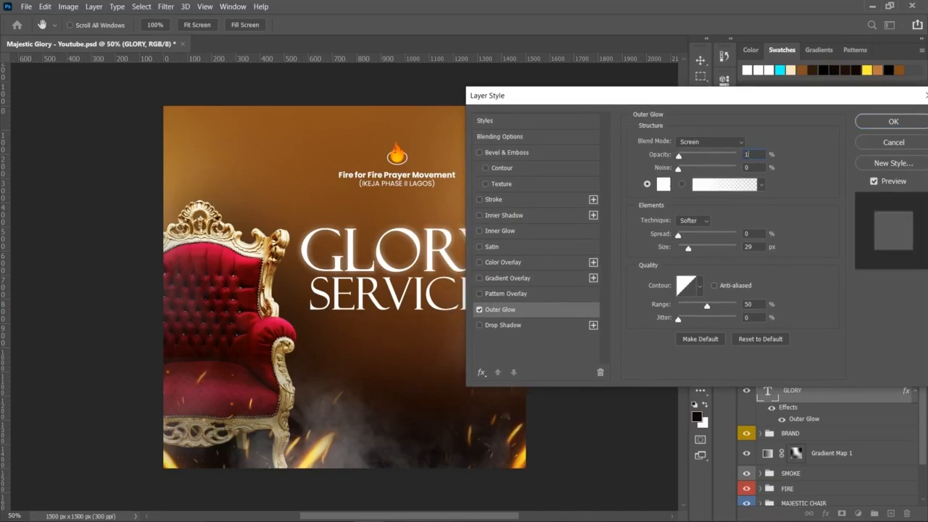
pyautogui.write('5')
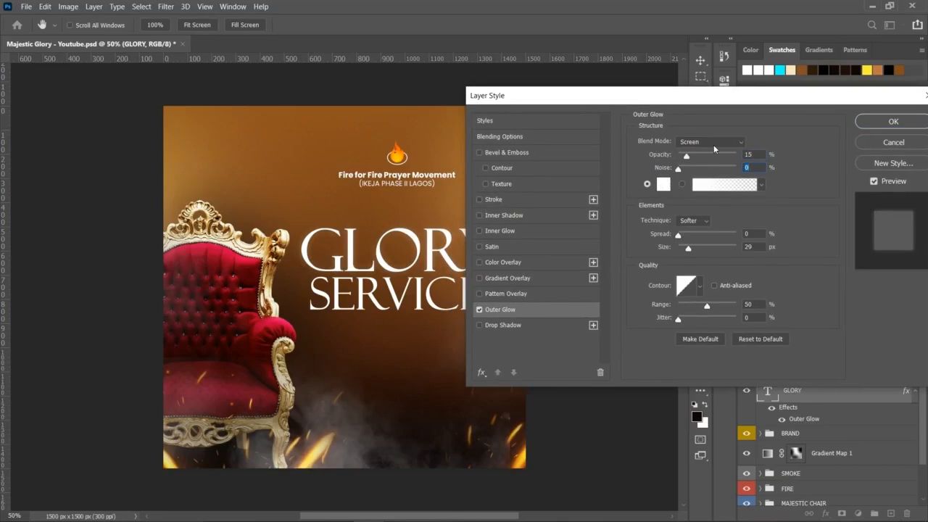
# Step: Set the outer glow color of GLORY to #ffeed1 and compare the text with and without the glow
pyautogui.click(664, 184)
pyautogui.write('ff')
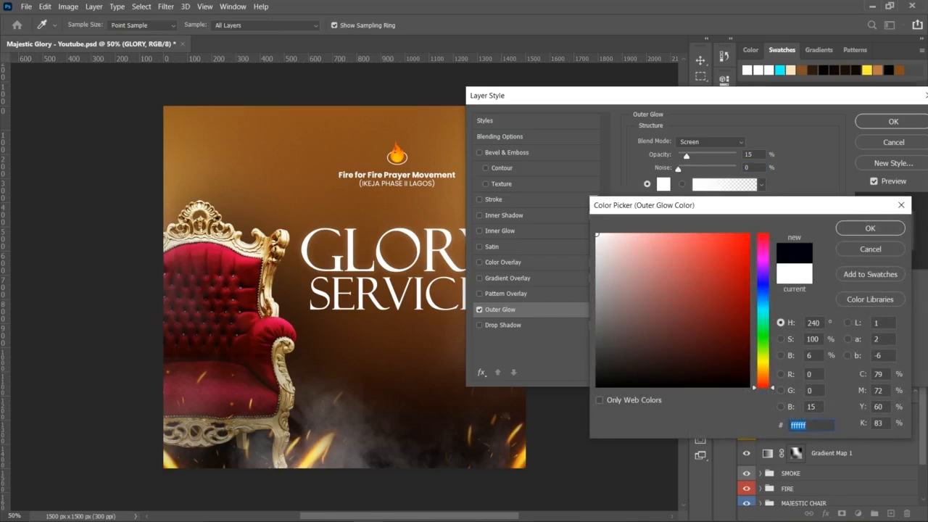
pyautogui.write('eed1')
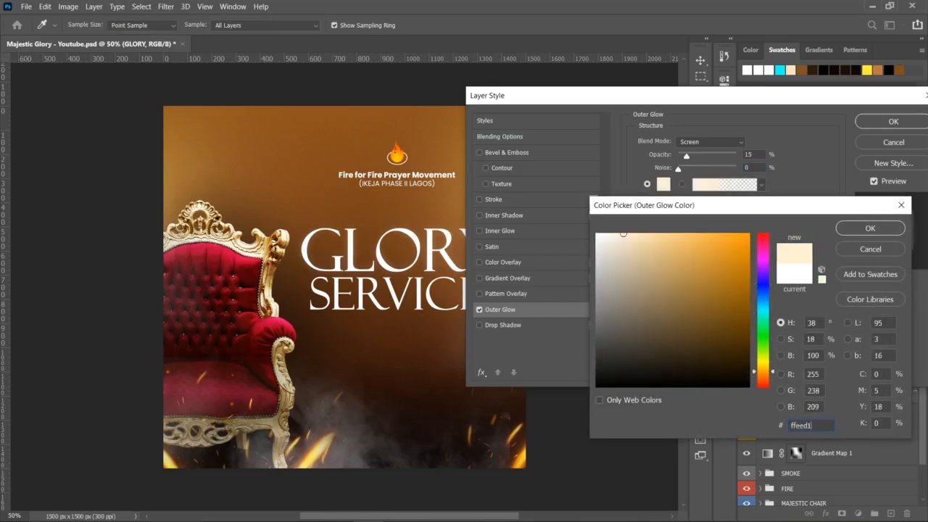
pyautogui.press('Return')
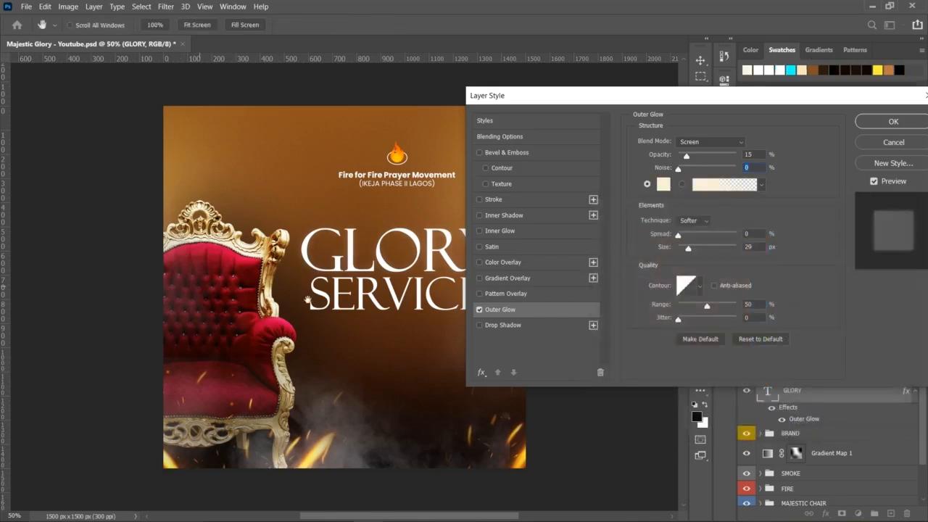
pyautogui.click(479, 311)
pyautogui.click(479, 310)
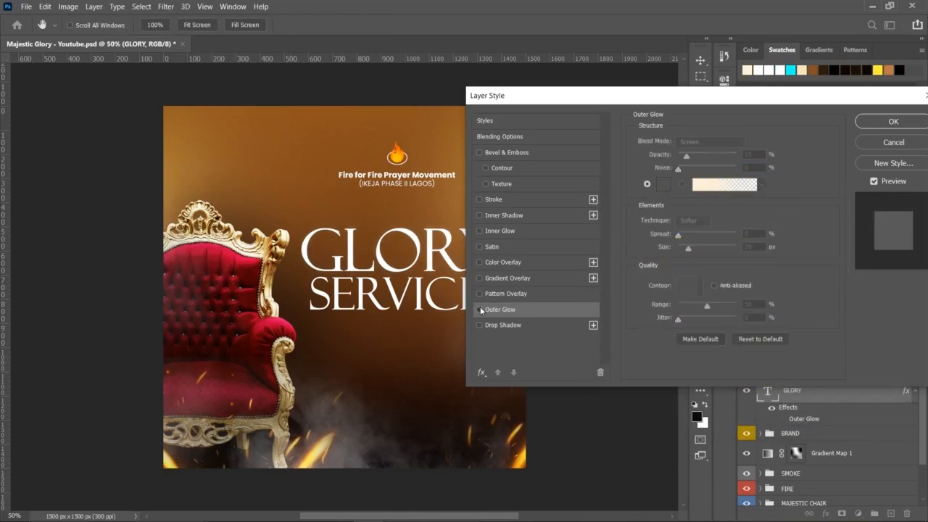
# Step: Add a 2 px Stroke effect to GLORY with its position set to Center
pyautogui.click(493, 200)
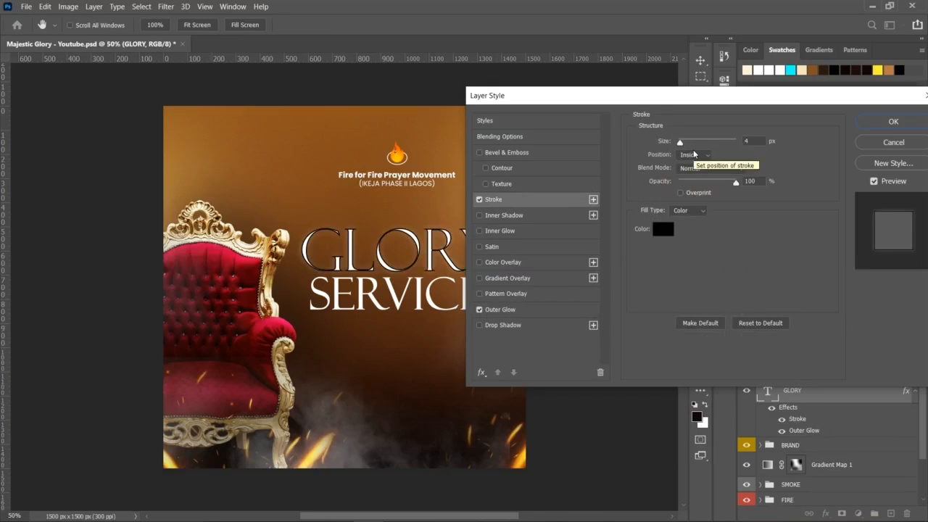
pyautogui.click(693, 154)
pyautogui.click(691, 179)
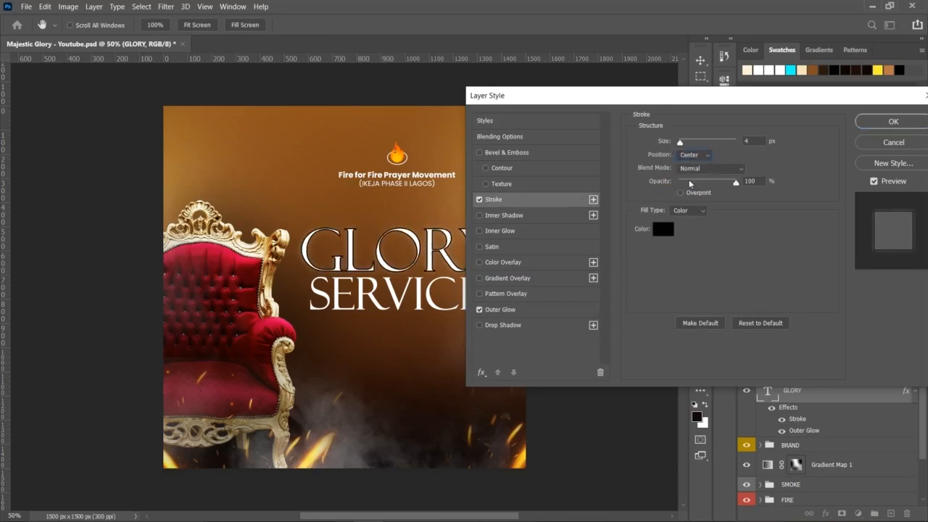
pyautogui.write('2')
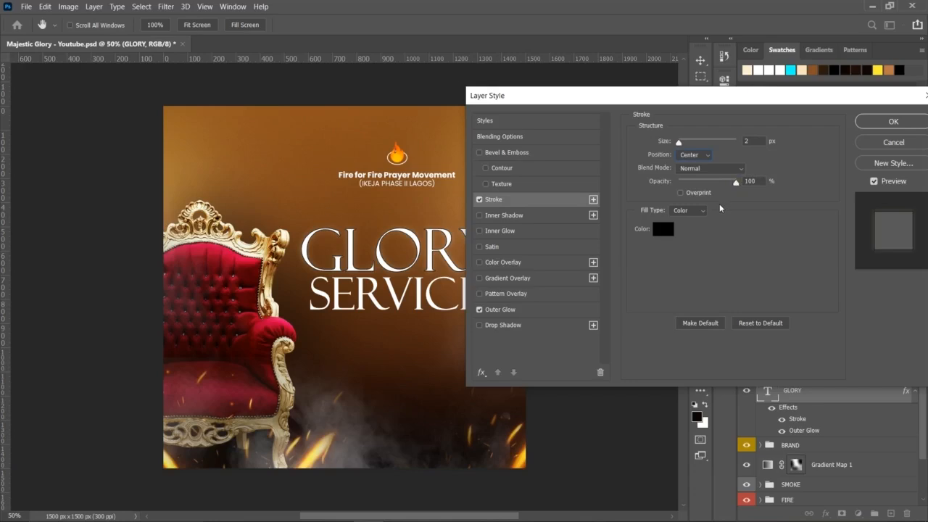
# Step: Set the stroke color to #f9ebdf, compare the text with and without the stroke, and apply the layer style
pyautogui.click(662, 229)
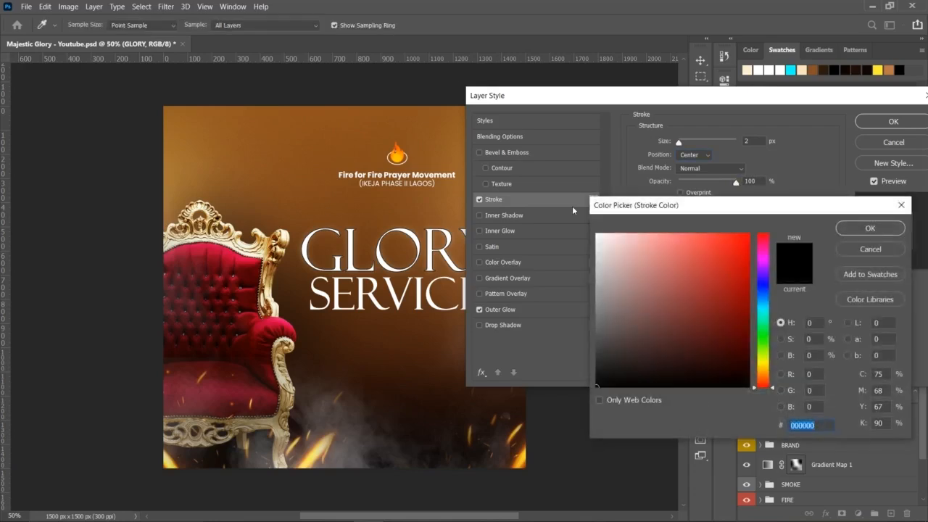
pyautogui.write('f')
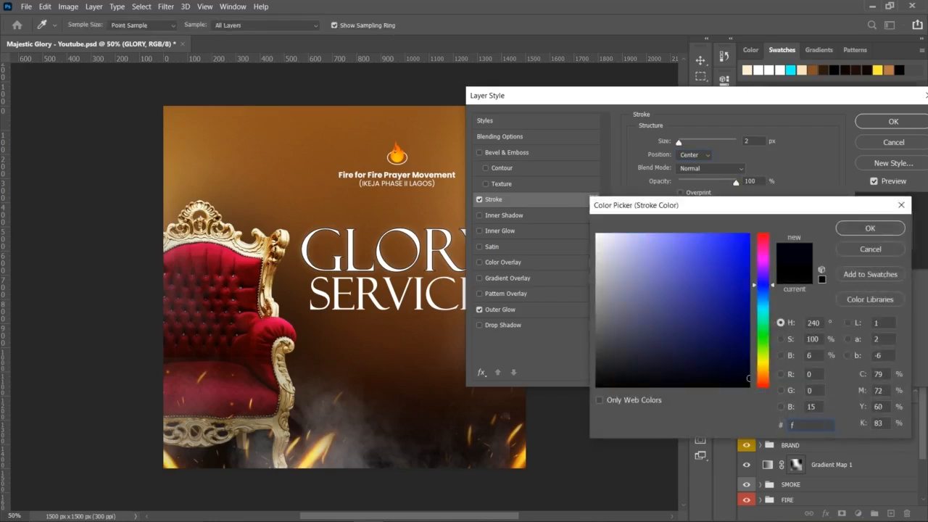
pyautogui.write('9e')
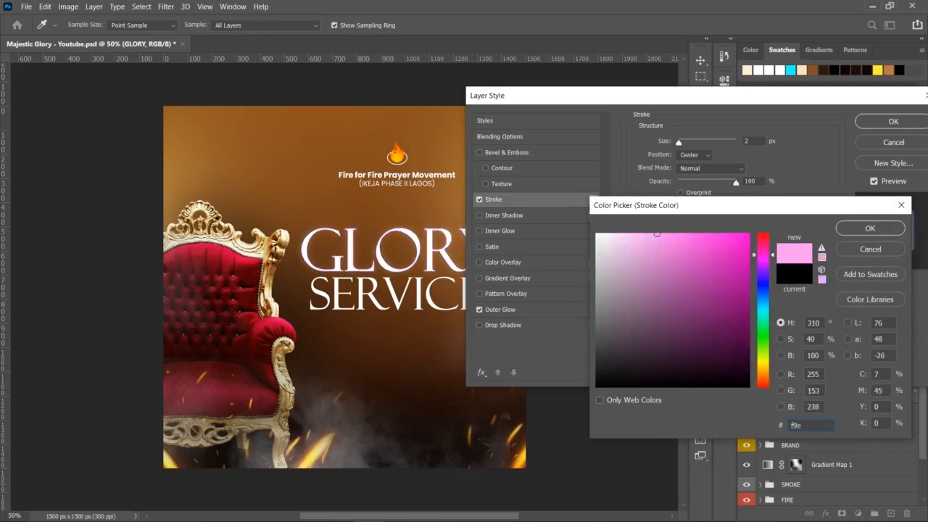
pyautogui.write('bdf')
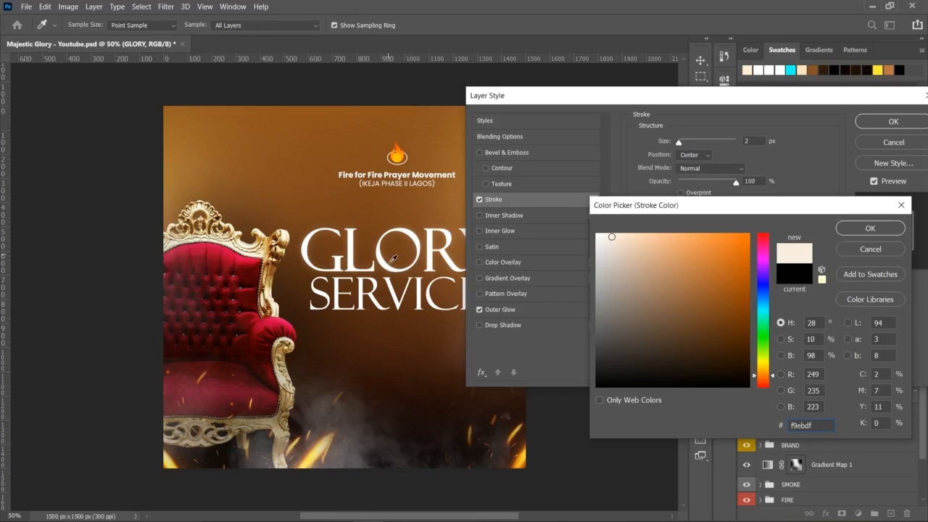
pyautogui.click(870, 229)
pyautogui.click(480, 202)
pyautogui.click(480, 202)
pyautogui.click(480, 202)
pyautogui.click(481, 202)
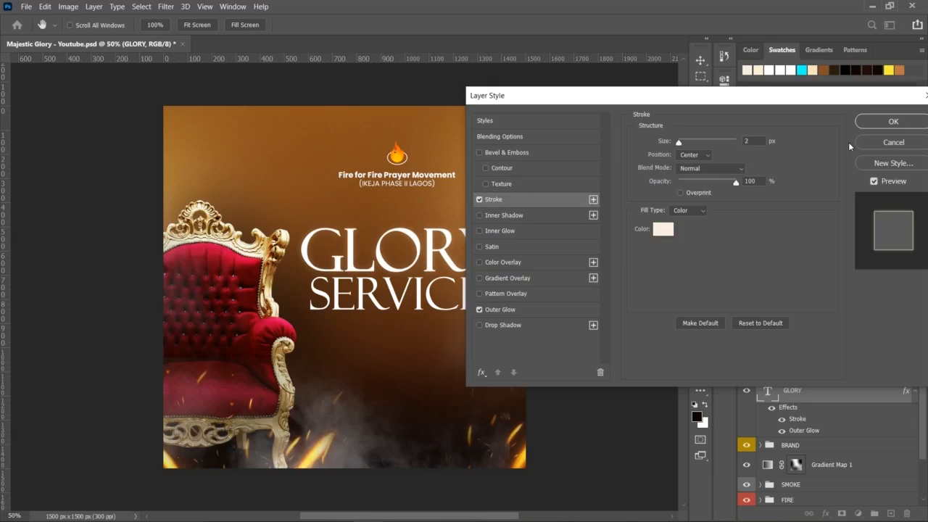
pyautogui.click(902, 121)
# Step: Copy the layer style from the GLORY layer and paste it onto the SERVICE layer
pyautogui.rightClick(829, 395)
pyautogui.click(794, 407)
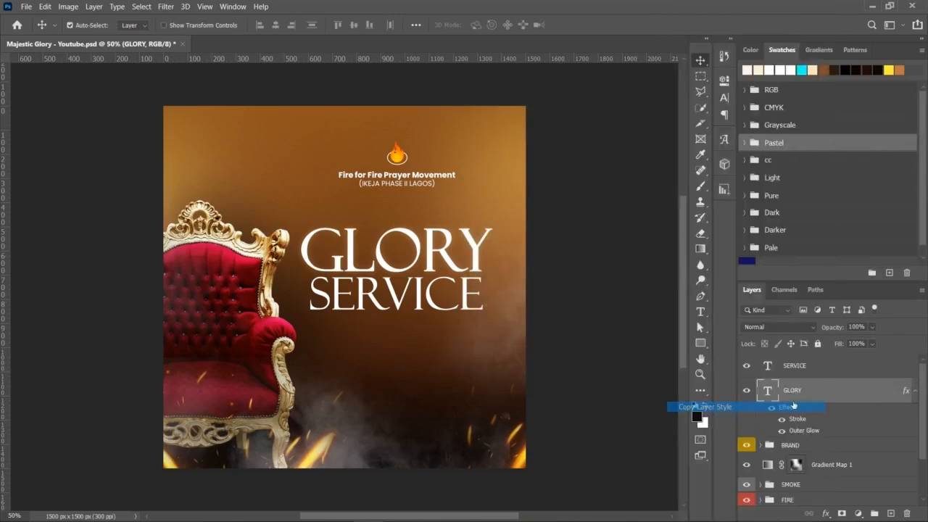
pyautogui.rightClick(812, 371)
pyautogui.click(703, 417)
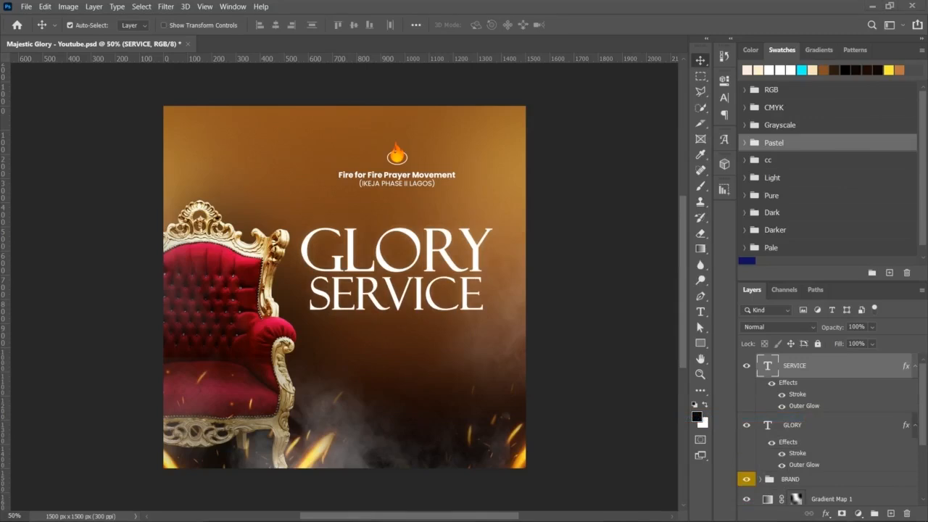
# Step: Place the sparkle icon as an embedded image above the GLORY layer, centered inside the letter O
pyautogui.click(817, 427)
pyautogui.click(25, 7)
pyautogui.click(82, 234)
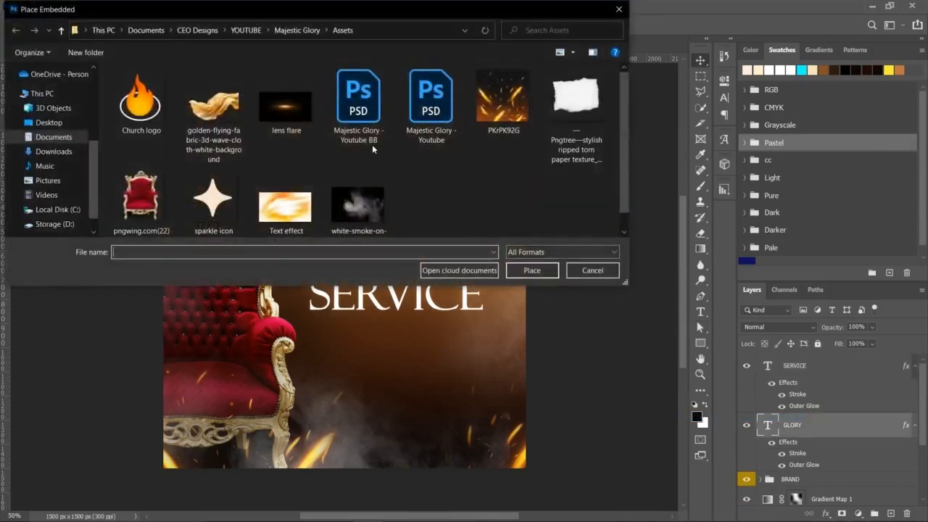
pyautogui.doubleClick(225, 198)
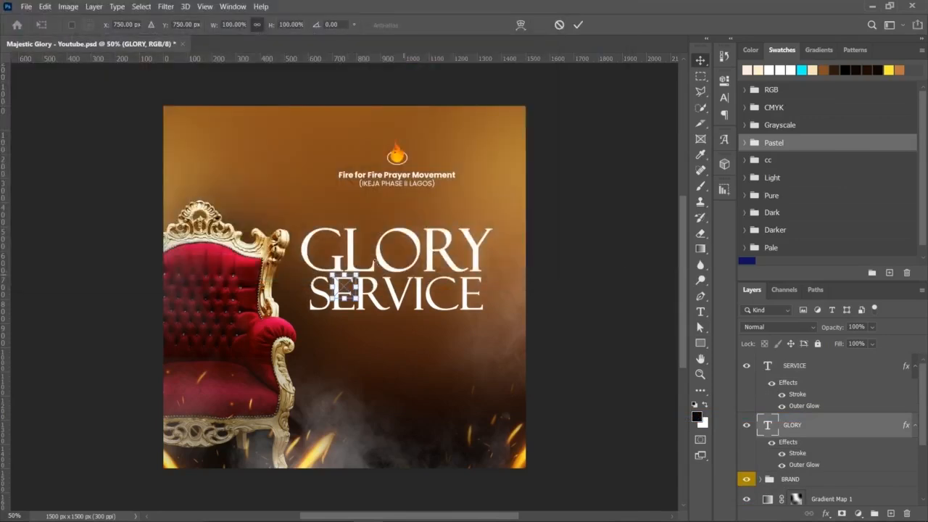
pyautogui.moveTo(346, 288); pyautogui.dragTo(399, 247)
pyautogui.press('Return')
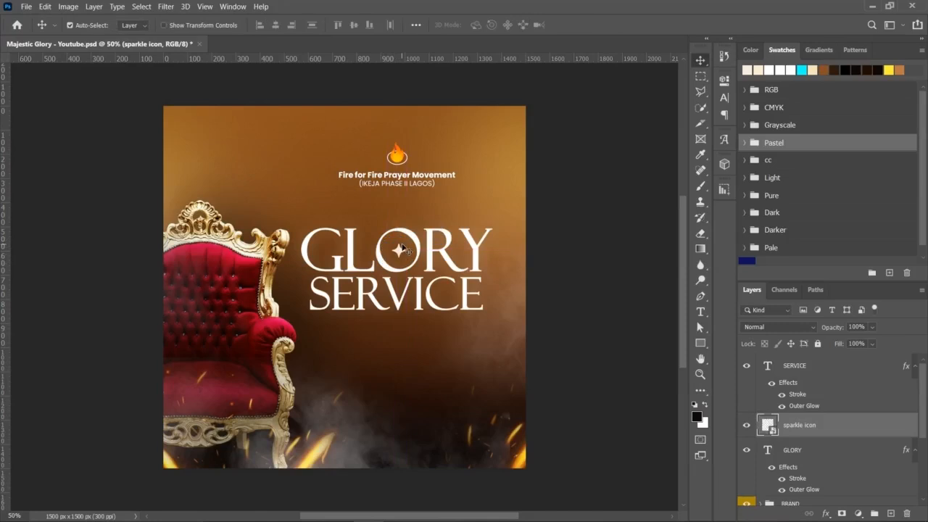
# Step: Set the GLORY text color to #f9e3ba and copy the hex code for reuse
pyautogui.click(818, 454)
pyautogui.hotkey('ctrl', '+')
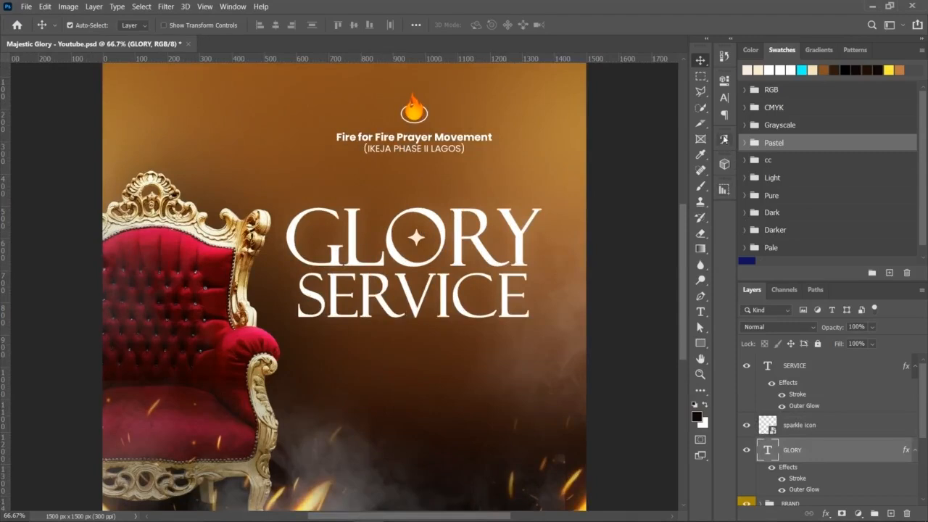
pyautogui.click(724, 98)
pyautogui.click(702, 150)
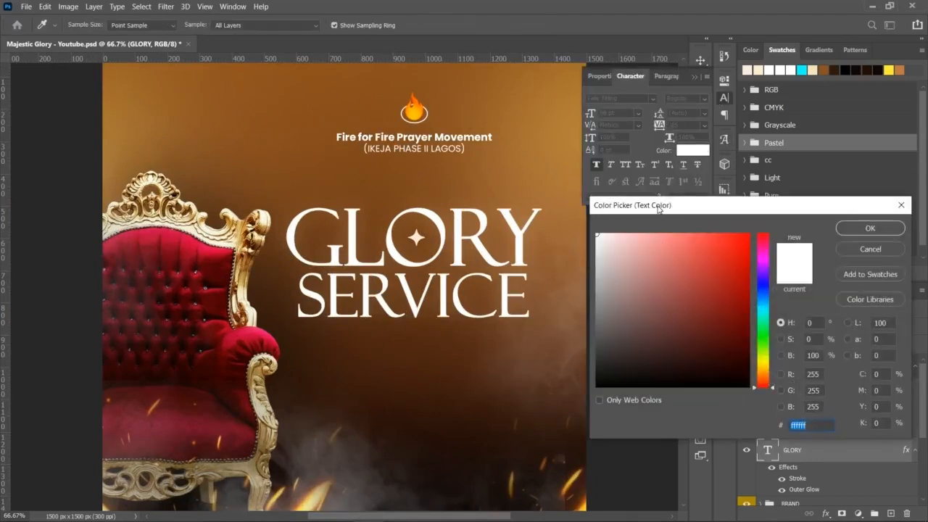
pyautogui.write('f9')
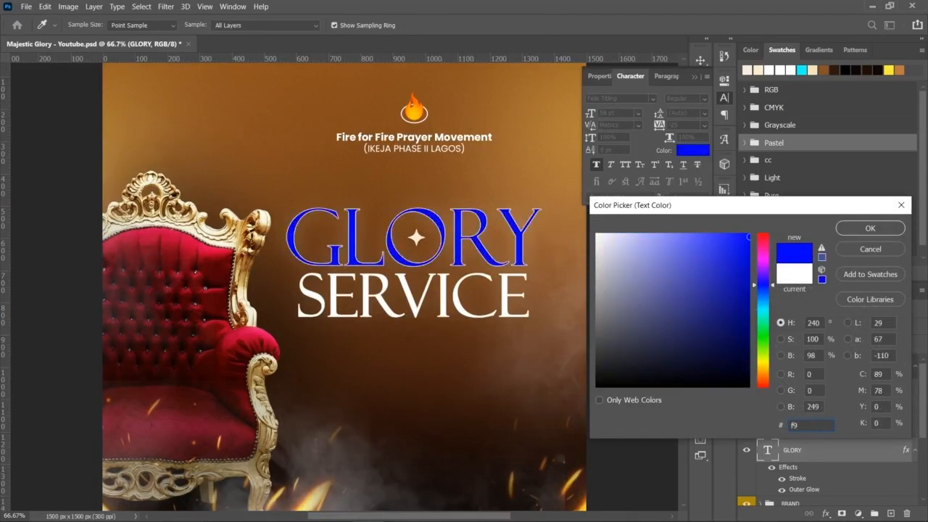
pyautogui.write('e')
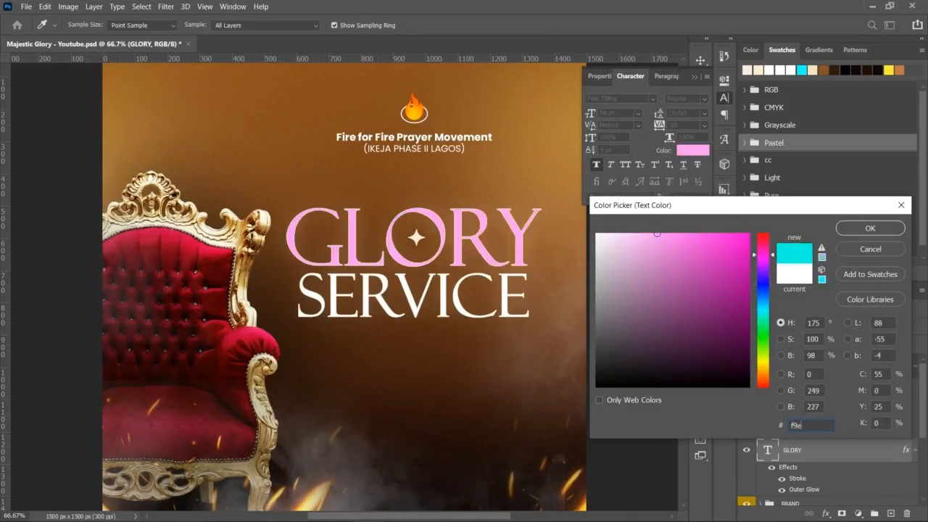
pyautogui.write('3ba')
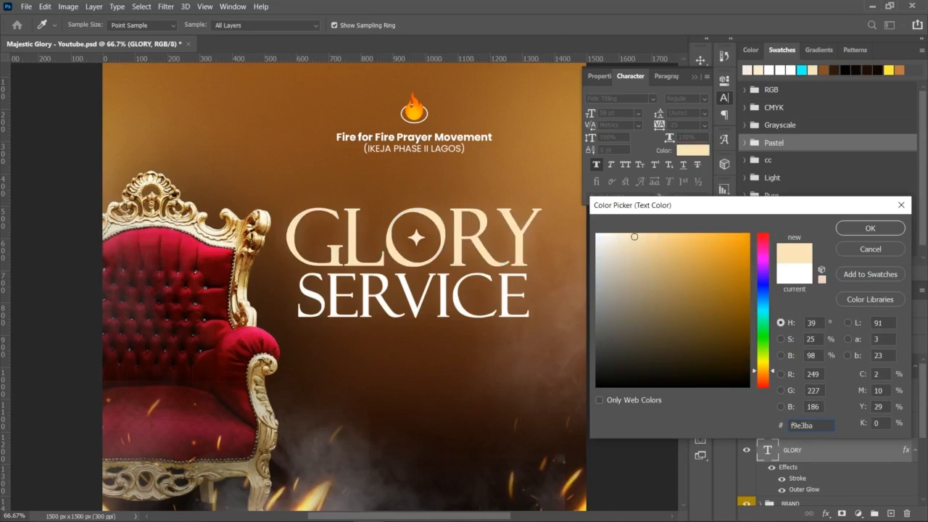
pyautogui.hotkey('ctrl', 'a')
pyautogui.hotkey('ctrl', 'c')
pyautogui.click(838, 228)
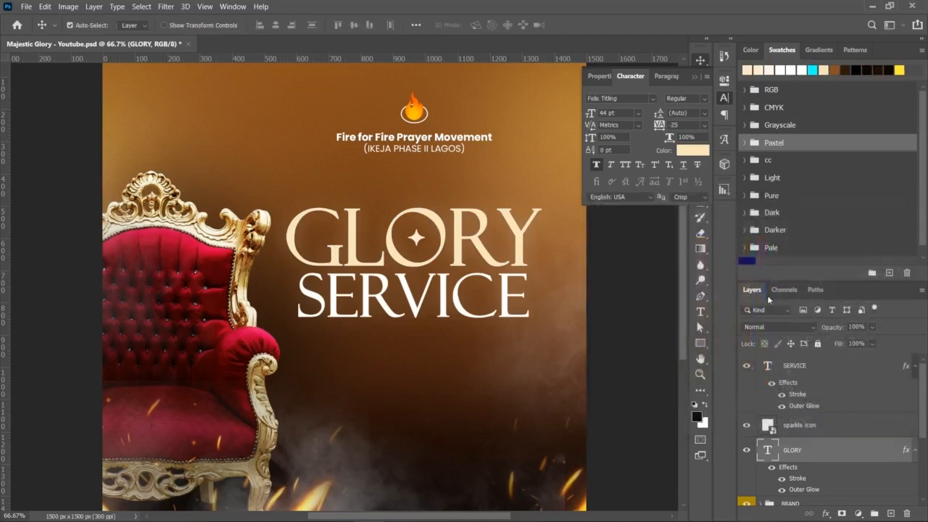
# Step: Apply the copied color #f9e3ba to the SERVICE text
pyautogui.click(805, 365)
pyautogui.click(692, 150)
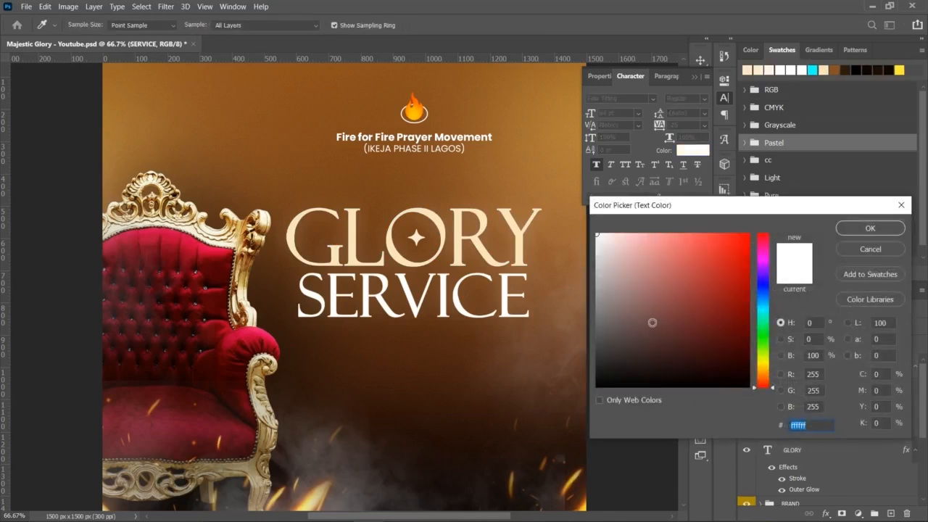
pyautogui.hotkey('ctrl', 'v')
pyautogui.press('Return')
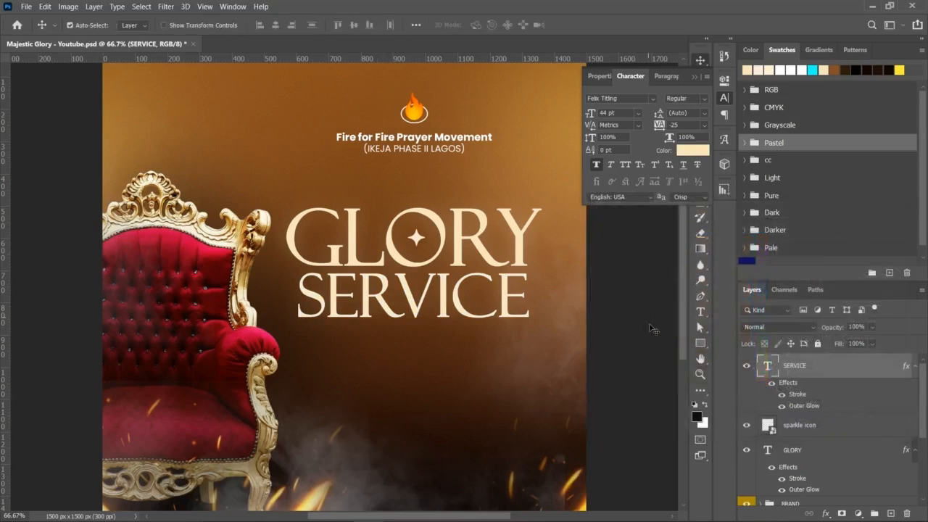
# Step: Compare the SERVICE text with and without its layer effects, keeping the effects on
pyautogui.click(772, 385)
pyautogui.click(772, 385)
pyautogui.click(773, 385)
pyautogui.click(772, 385)
pyautogui.click(773, 385)
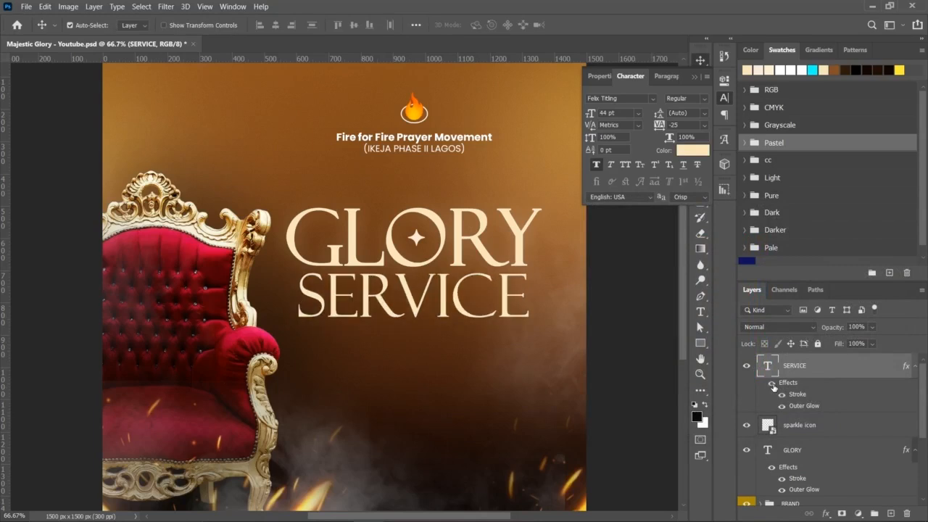
pyautogui.click(773, 385)
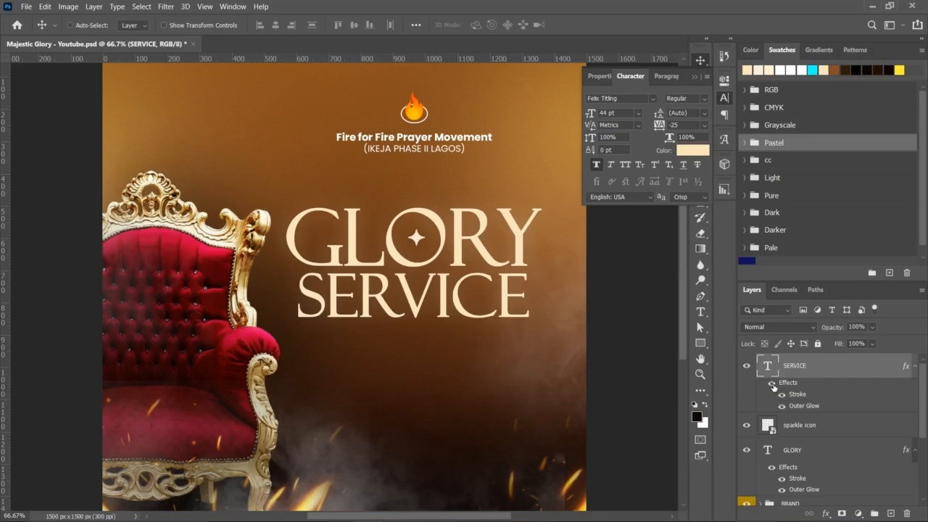
pyautogui.hotkey('ctrl', '-')
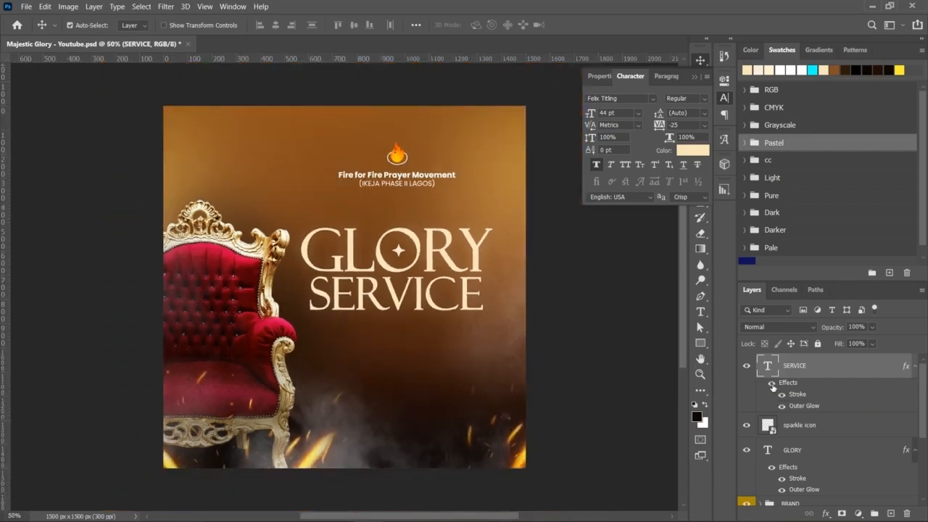
# Step: Place the Text effect image as an embedded layer directly above GLORY and position it so it covers the word
pyautogui.click(810, 448)
pyautogui.click(26, 6)
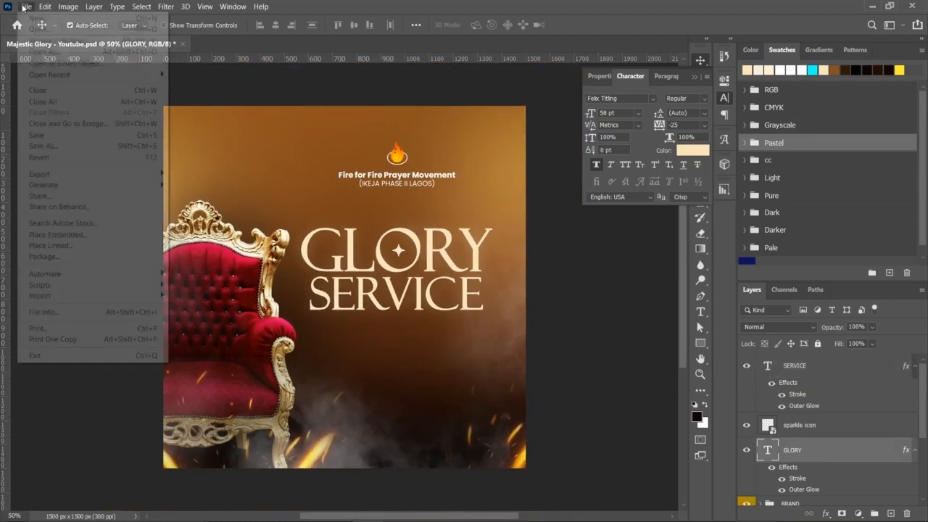
pyautogui.click(78, 234)
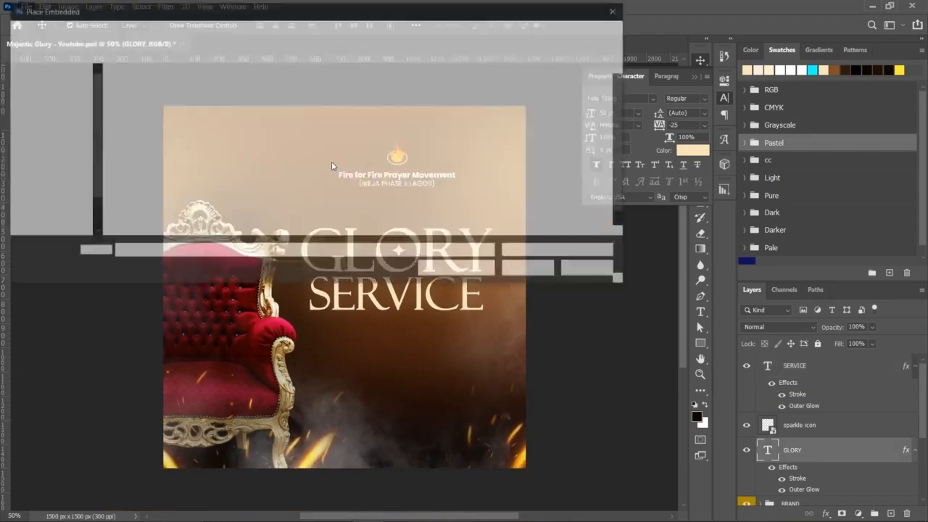
pyautogui.click(278, 210)
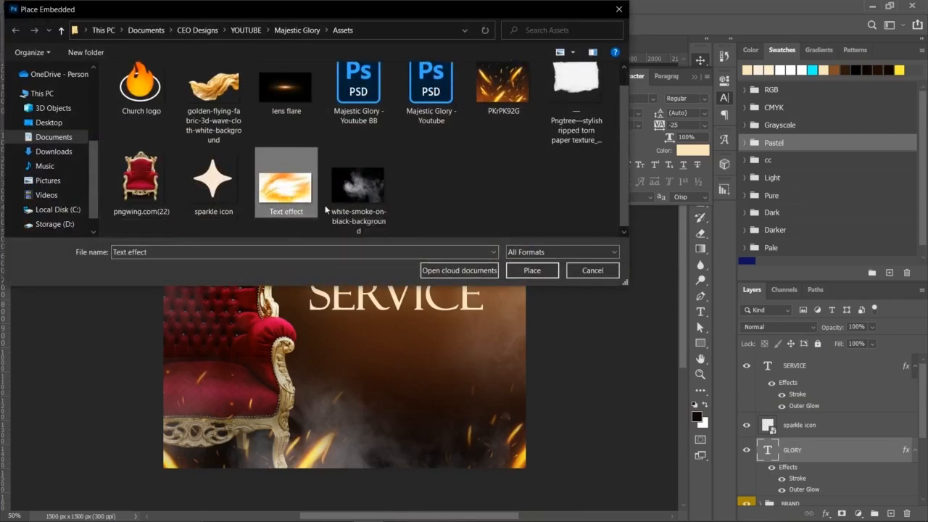
pyautogui.click(532, 270)
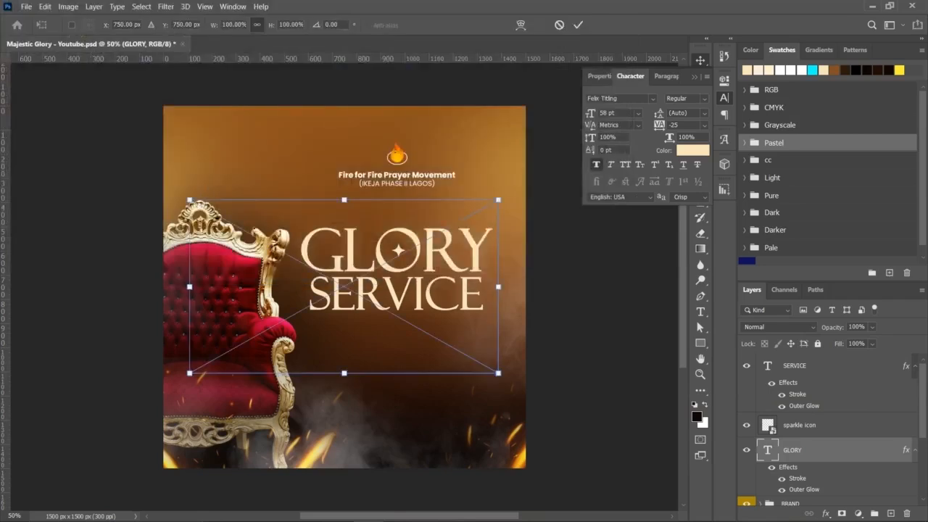
pyautogui.moveTo(372, 244); pyautogui.dragTo(428, 245)
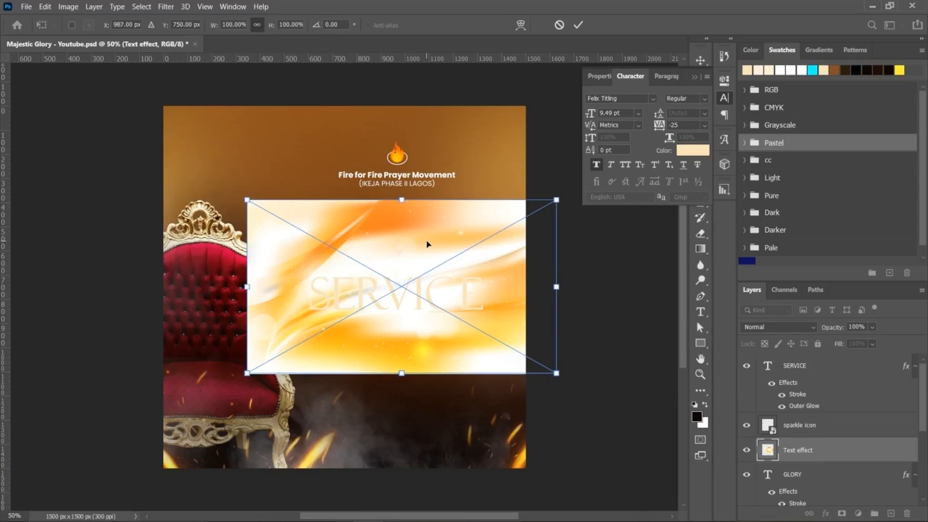
pyautogui.moveTo(404, 230); pyautogui.dragTo(392, 214)
pyautogui.moveTo(377, 177); pyautogui.dragTo(385, 204)
pyautogui.press('Return')
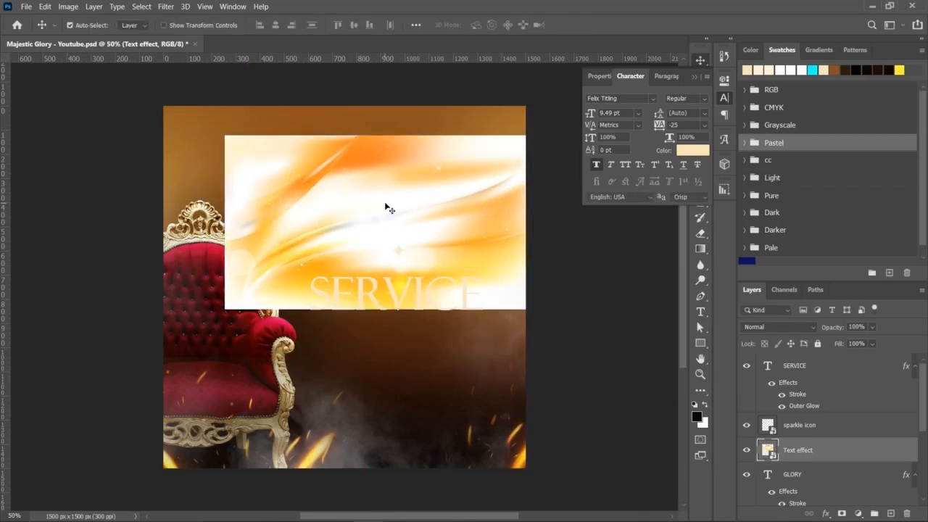
# Step: Lower the Text effect layer's opacity to 45% and clip it to the GLORY text
pyautogui.click(796, 329)
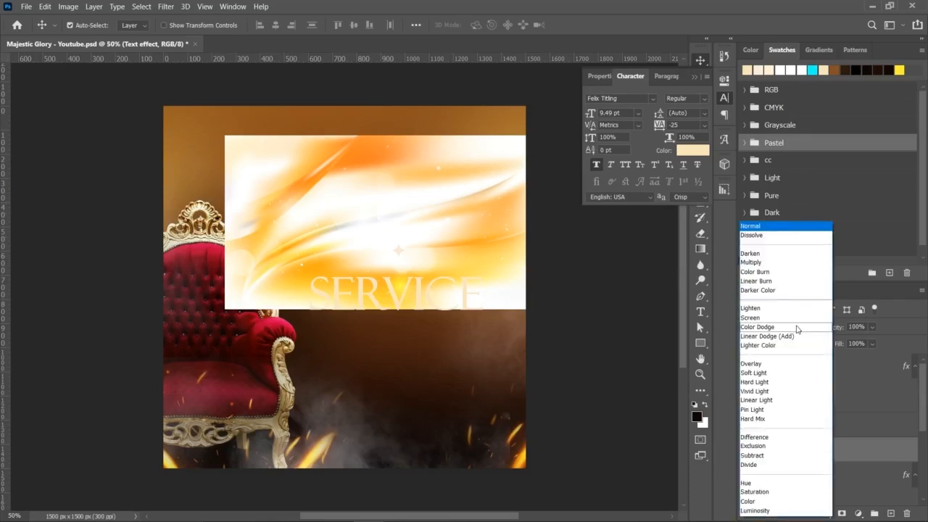
pyautogui.click(867, 445)
pyautogui.moveTo(832, 329); pyautogui.dragTo(804, 325)
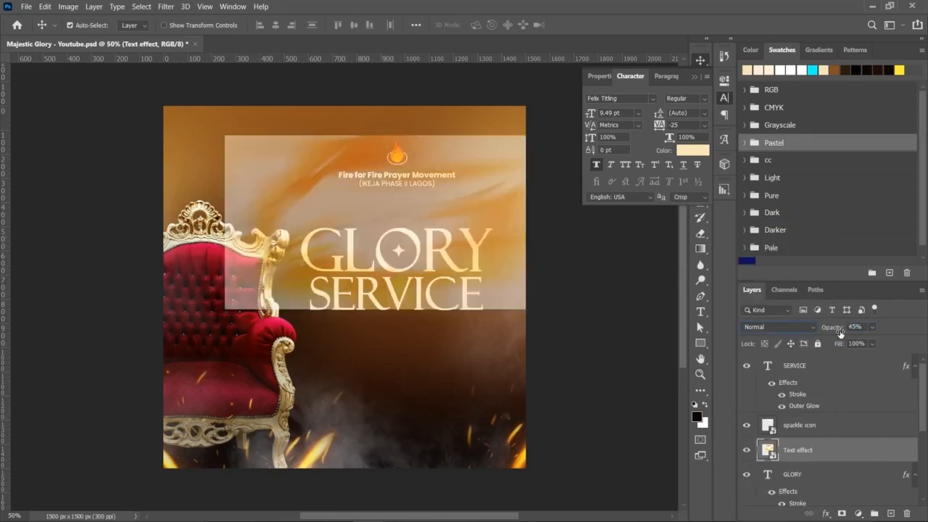
pyautogui.moveTo(840, 333); pyautogui.dragTo(841, 334)
pyautogui.rightClick(832, 460)
pyautogui.click(729, 274)
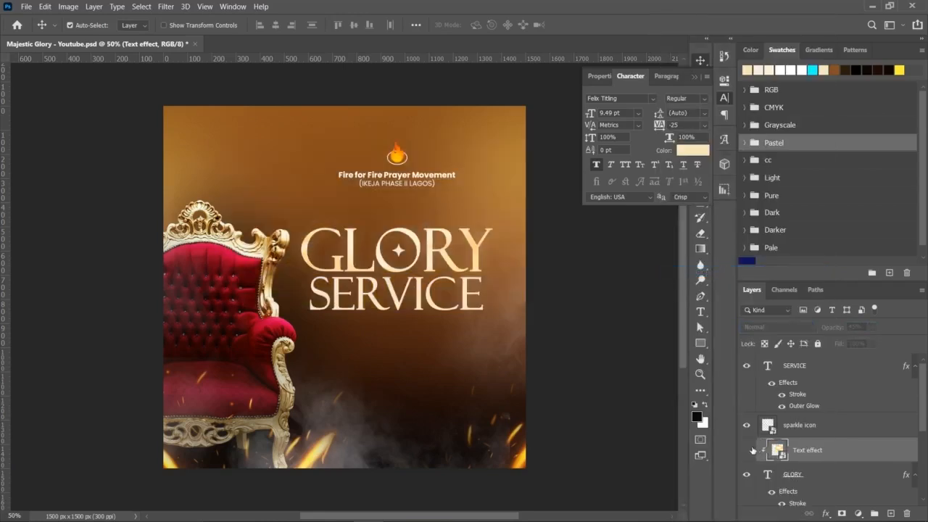
# Step: Examine the GLORY lettering up close with and without the clipped Text effect layer
pyautogui.hotkey('ctrl', '+')
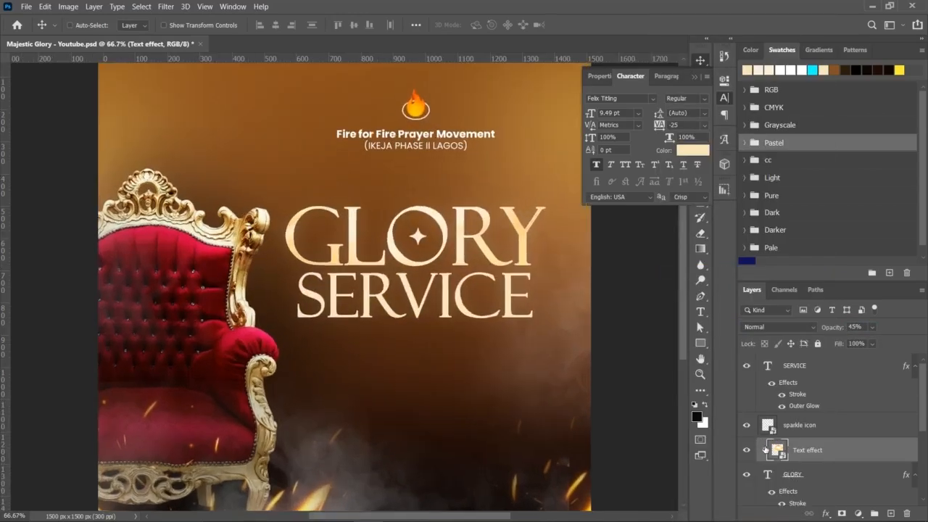
pyautogui.hotkey('ctrl', '+')
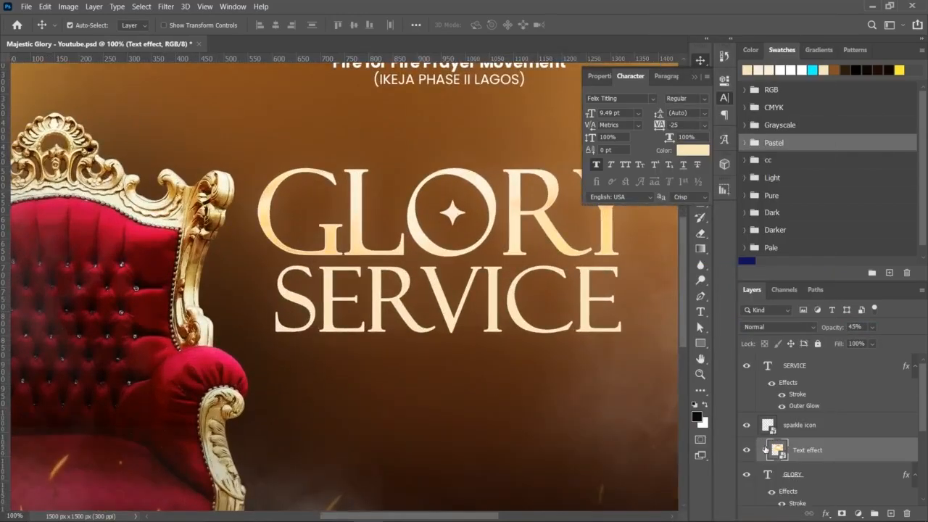
pyautogui.click(694, 77)
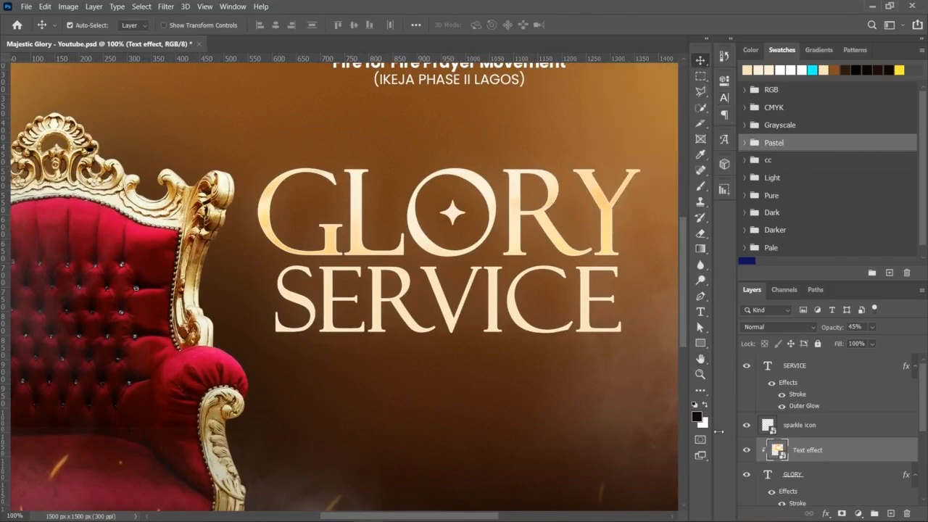
pyautogui.click(747, 450)
pyautogui.click(747, 451)
pyautogui.hotkey('ctrl', '-')
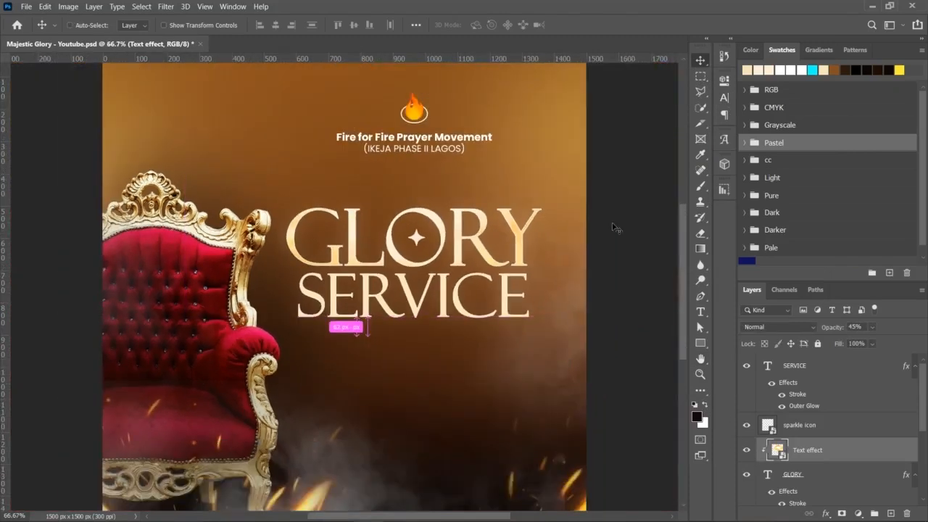
# Step: Duplicate the Text effect layer, place the copy above the SERVICE layer, and shift it down over that word
pyautogui.hotkey('ctrl', 'j')
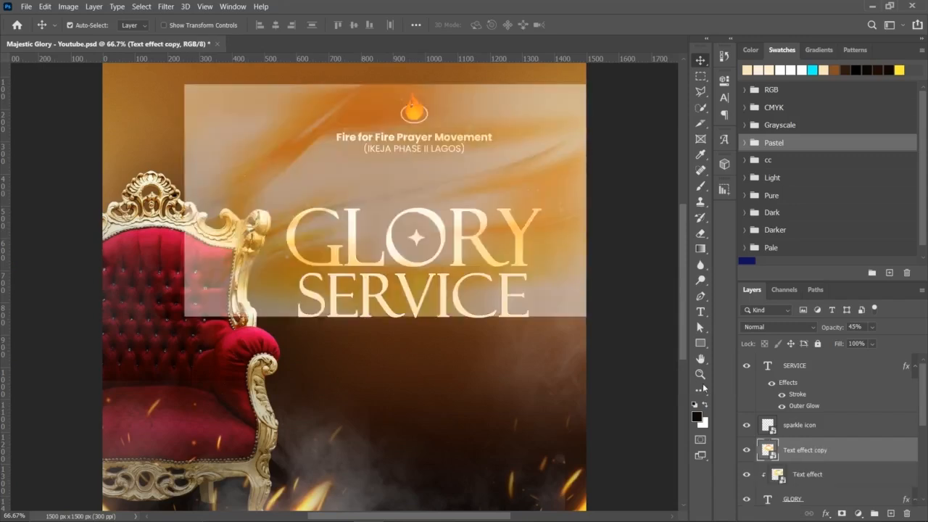
pyautogui.moveTo(812, 445); pyautogui.dragTo(806, 371)
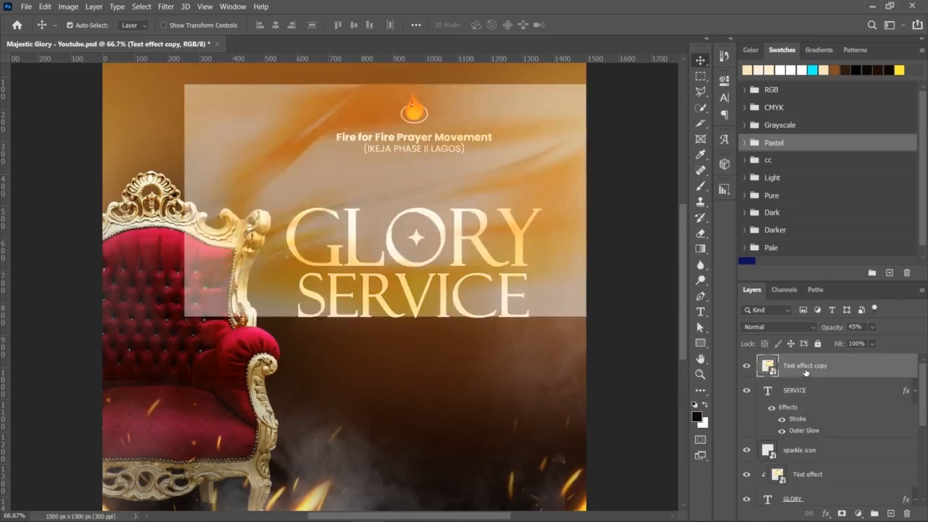
pyautogui.hotkey('ctrl', 't')
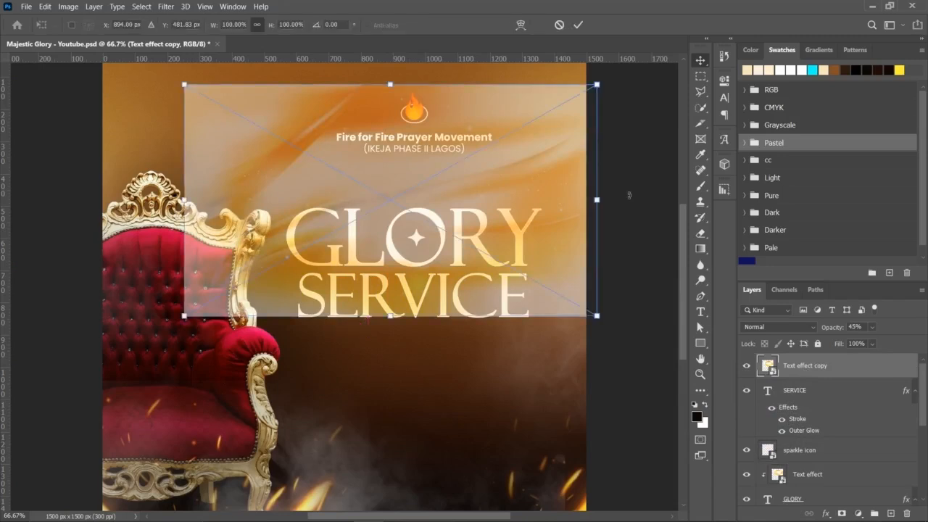
pyautogui.moveTo(500, 192); pyautogui.dragTo(512, 287)
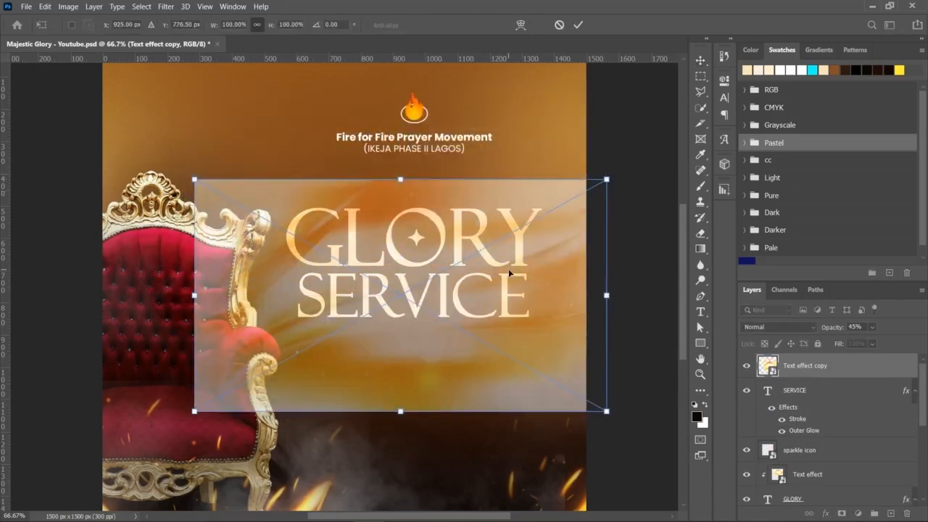
pyautogui.press('Return')
# Step: Clip the Text effect copy to the SERVICE text and compare the word with and without it
pyautogui.rightClick(821, 368)
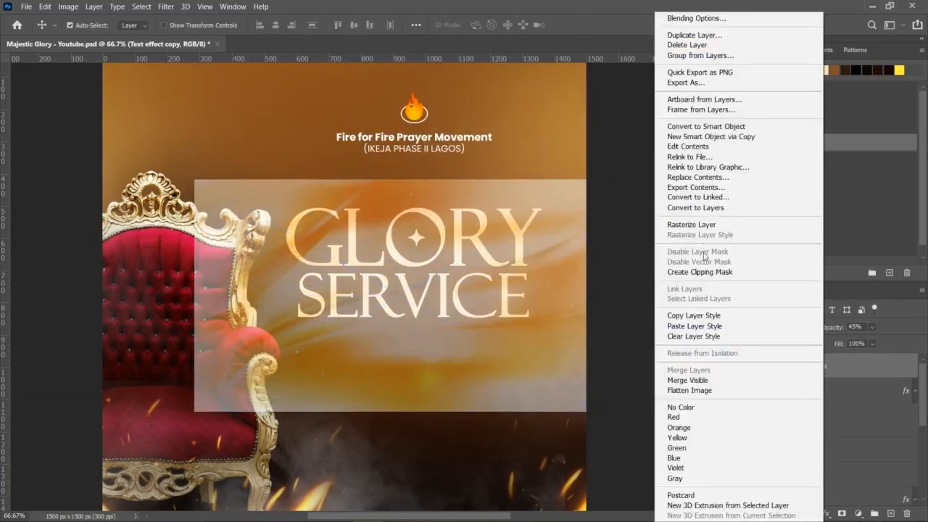
pyautogui.click(723, 275)
pyautogui.click(749, 368)
pyautogui.click(749, 368)
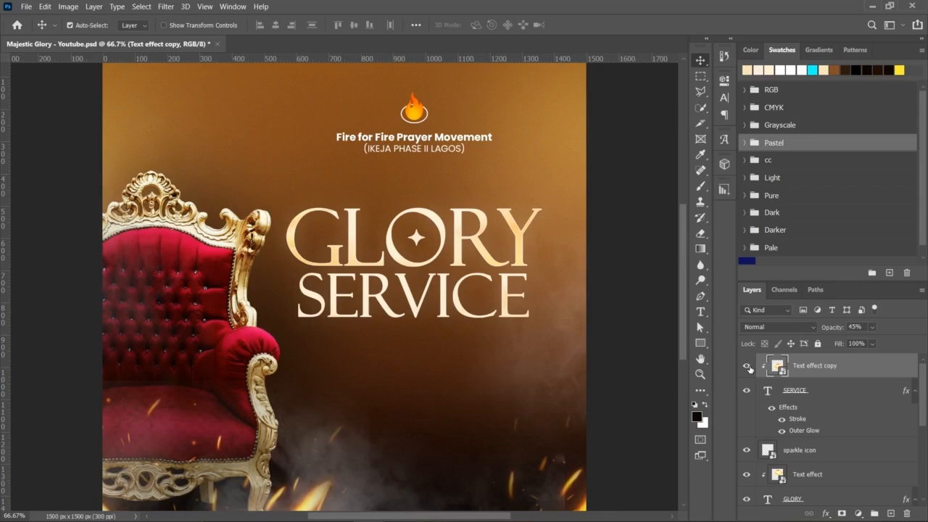
# Step: Scale the Text effect copy down slightly and reposition it so its highlights fall across SERVICE
pyautogui.hotkey('ctrl', 't')
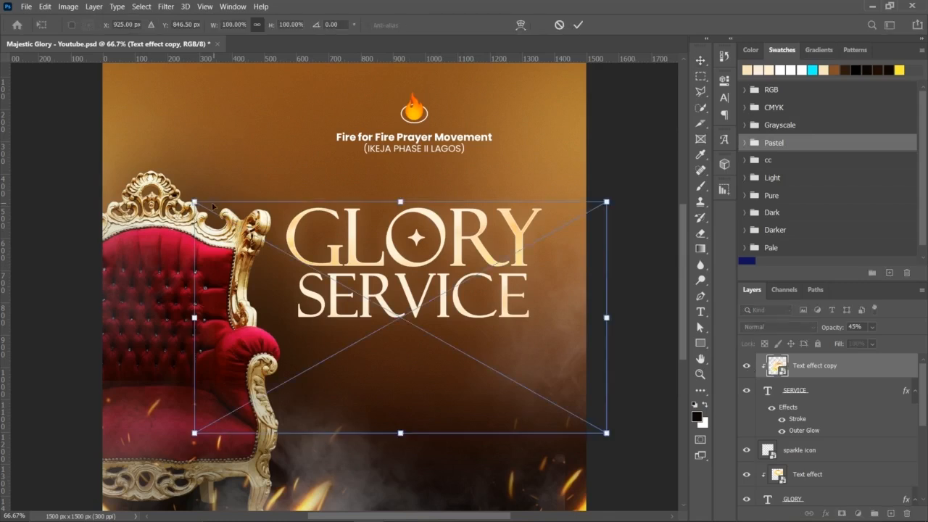
pyautogui.moveTo(316, 263); pyautogui.dragTo(296, 245)
pyautogui.moveTo(379, 184); pyautogui.dragTo(382, 211)
pyautogui.moveTo(431, 270); pyautogui.dragTo(437, 255)
pyautogui.press('Return')
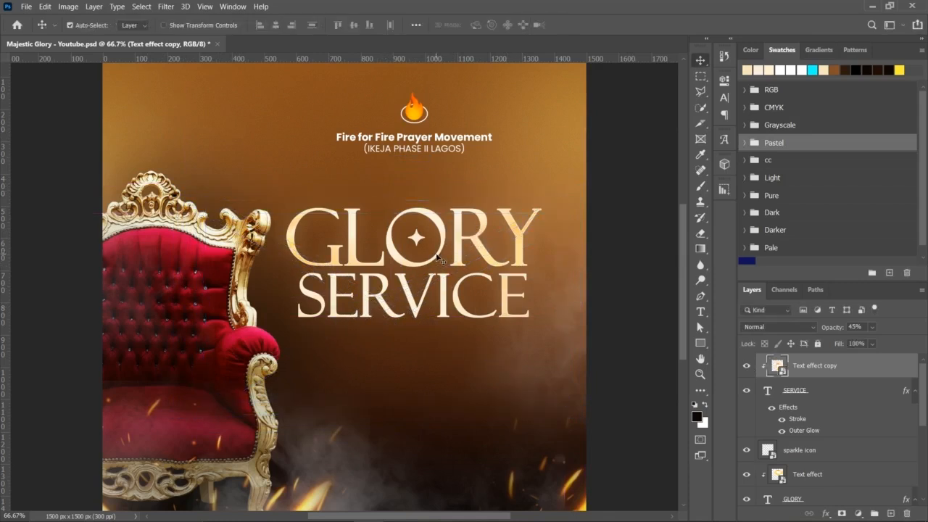
# Step: Check the full flyer with the Text effect copy hidden and shown, leaving it on
pyautogui.hotkey('ctrl', '-')
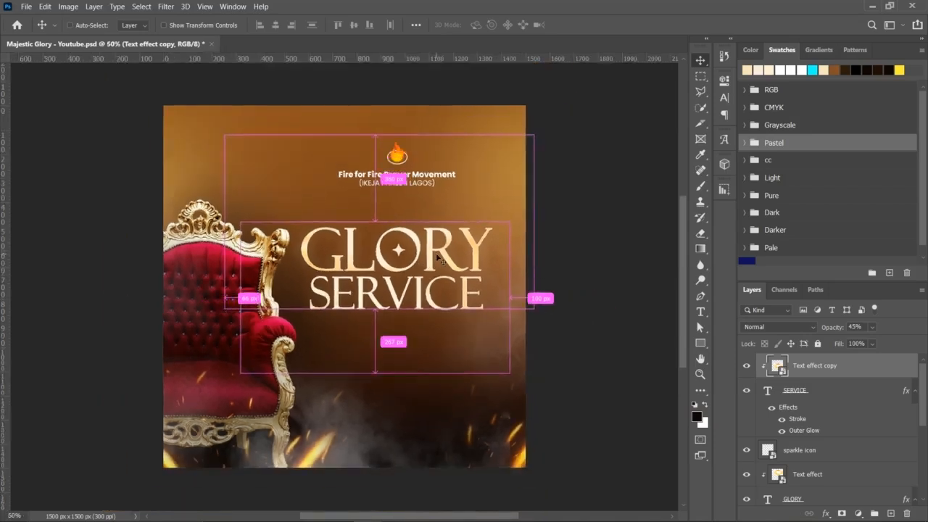
pyautogui.click(747, 366)
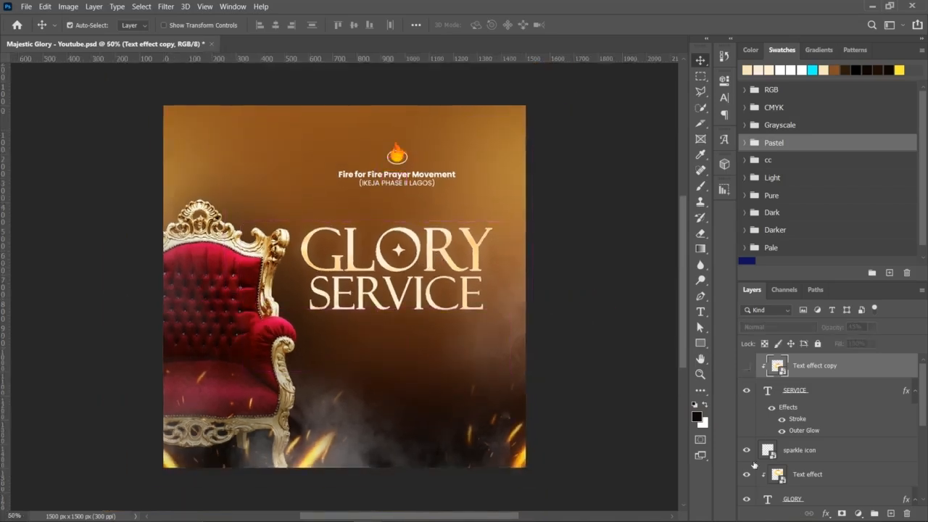
pyautogui.click(749, 366)
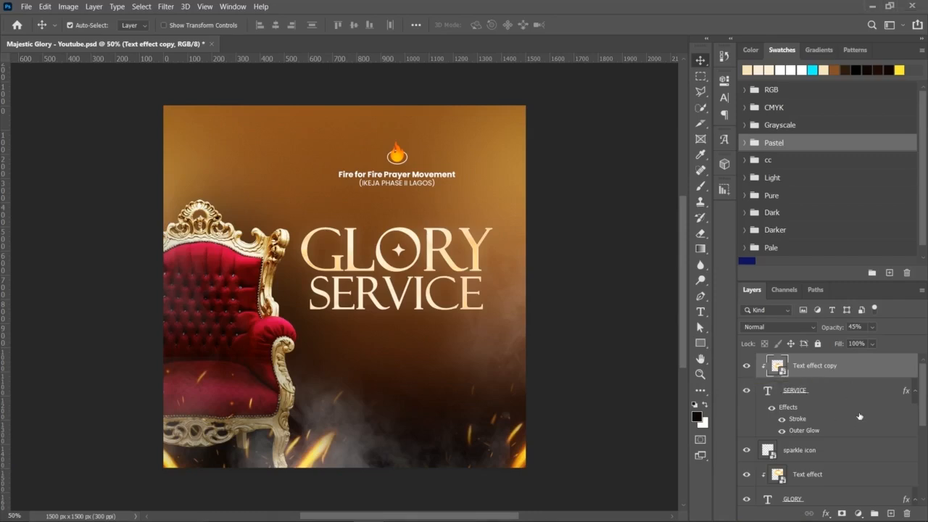
# Step: Start a new text layer below SERVICE, set in Poppins Light Italic at 7.5 pt
pyautogui.click(891, 512)
pyautogui.press('t')
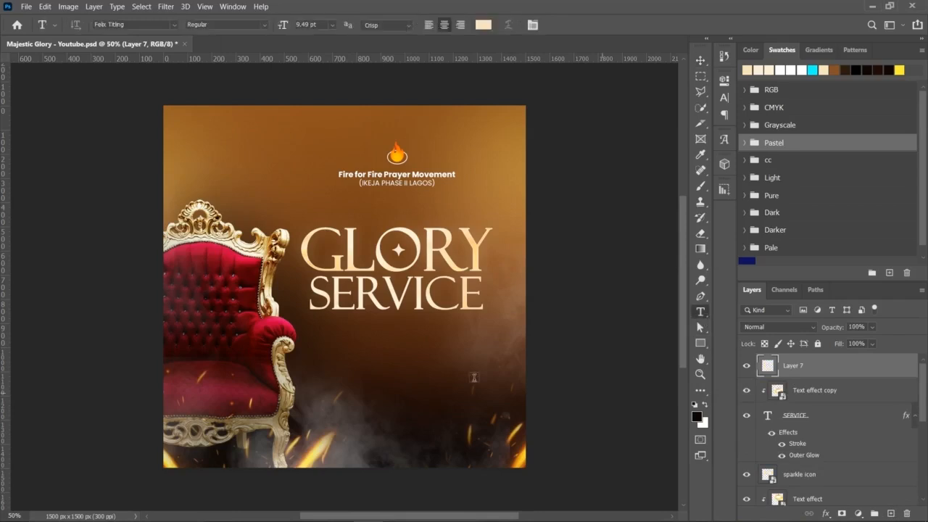
pyautogui.click(348, 336)
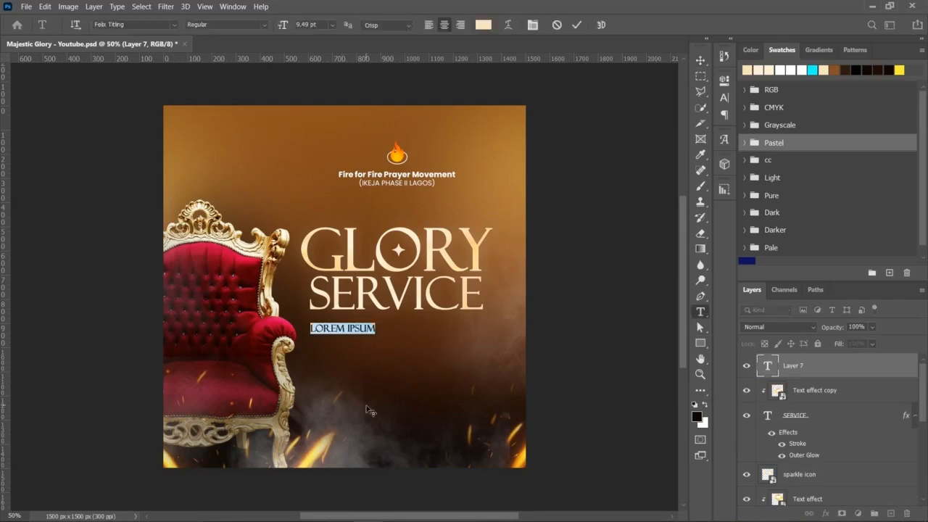
pyautogui.click(147, 30)
pyautogui.write('poppi')
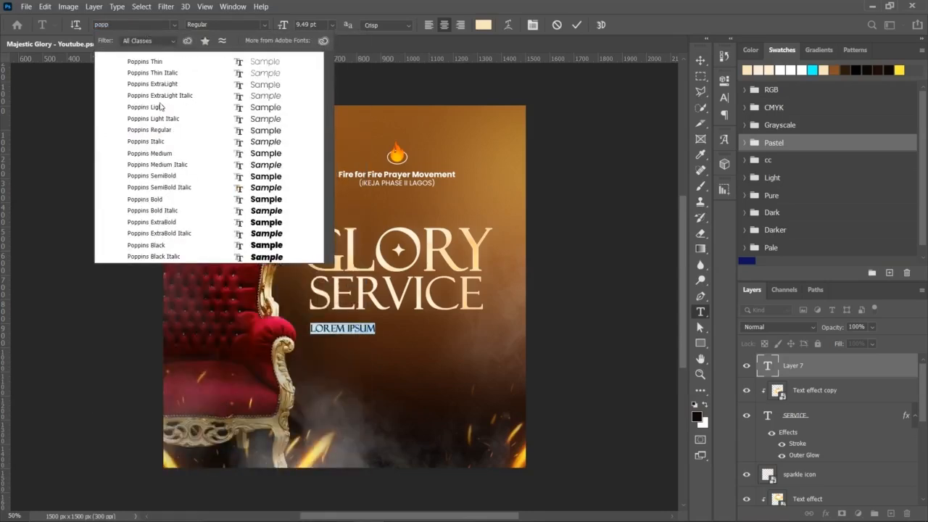
pyautogui.click(156, 119)
pyautogui.scroll(1, 333, 243)
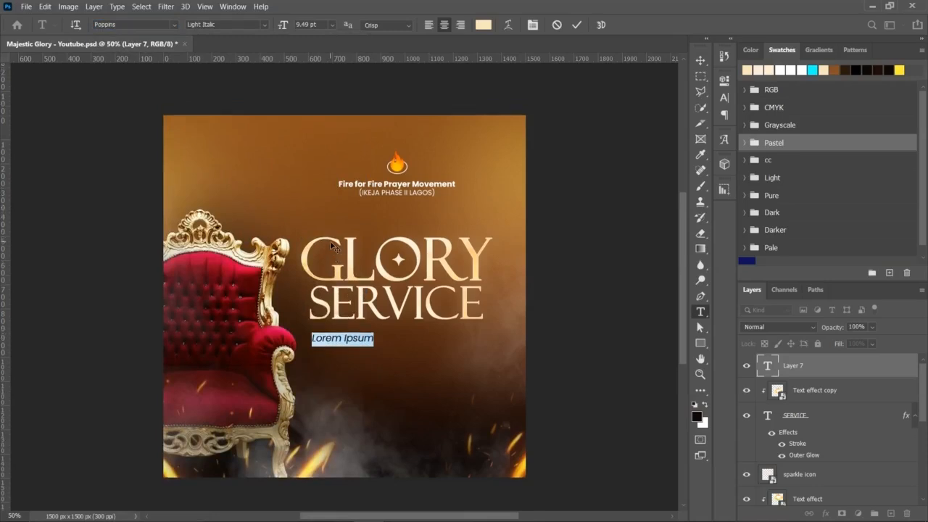
pyautogui.click(279, 24)
pyautogui.write('7.5')
pyautogui.press('Return')
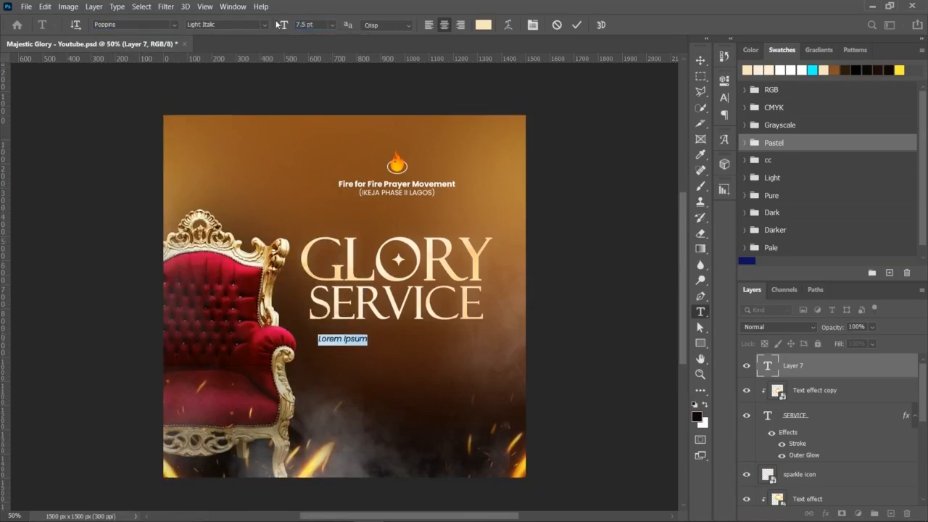
# Step: Enter the verse "and the temple was filled with smoke - Isa 6:4" in the new text layer
pyautogui.write('and')
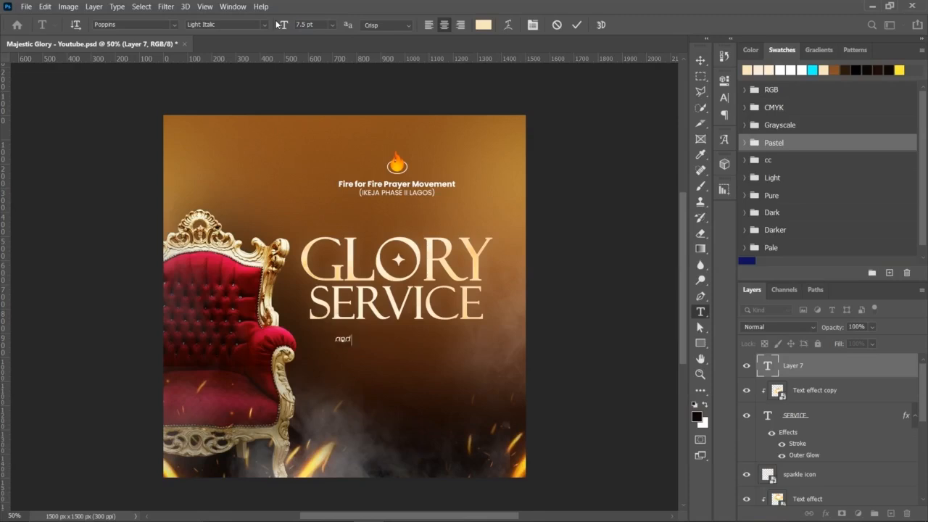
pyautogui.write(' the temple was filled with some')
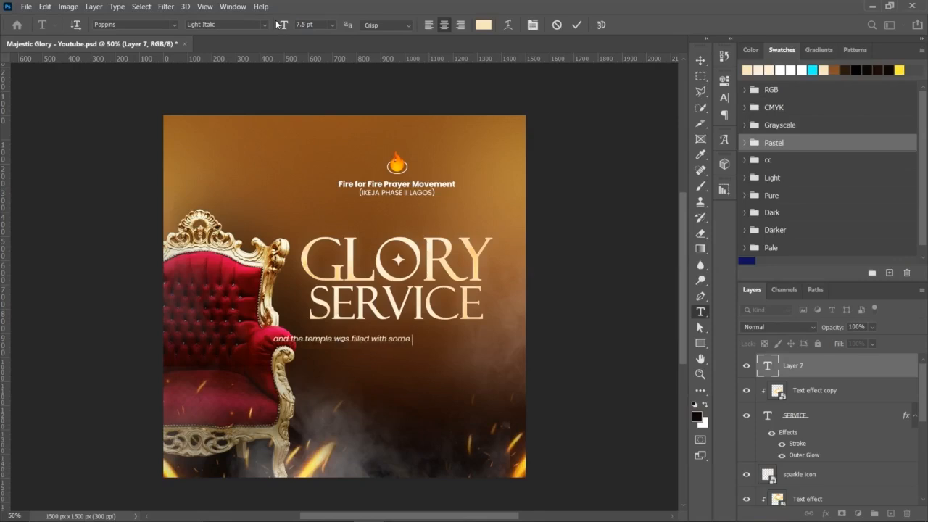
pyautogui.press('BackSpace')
pyautogui.press('BackSpace')
pyautogui.press('BackSpace')
pyautogui.press('BackSpace')
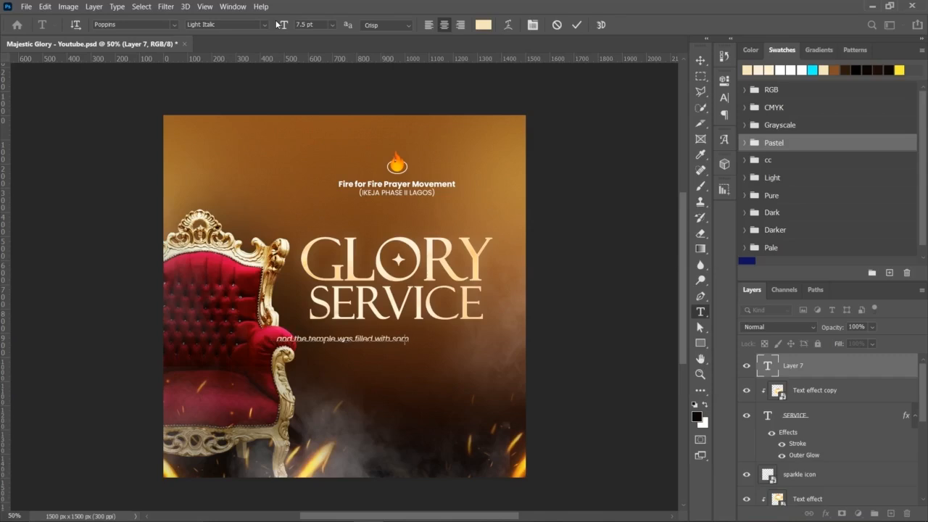
pyautogui.write('moke -')
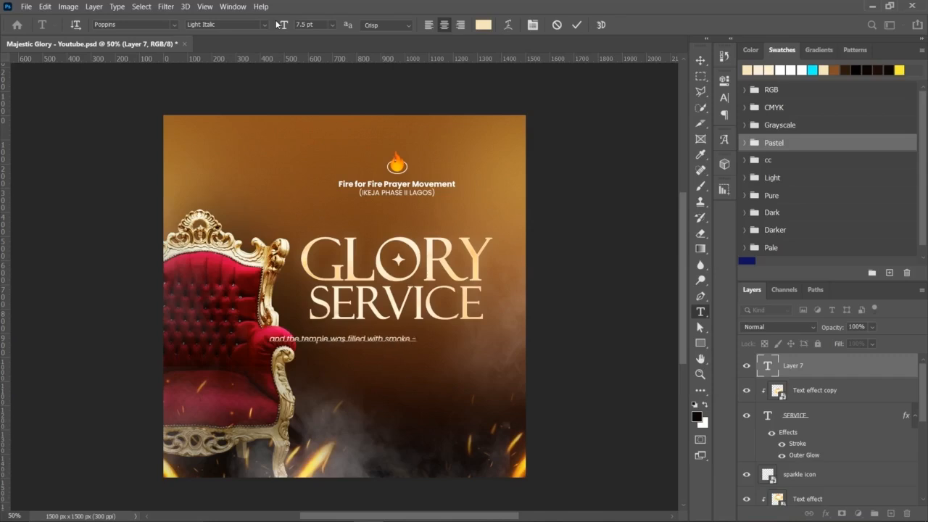
pyautogui.write(' Isa 6')
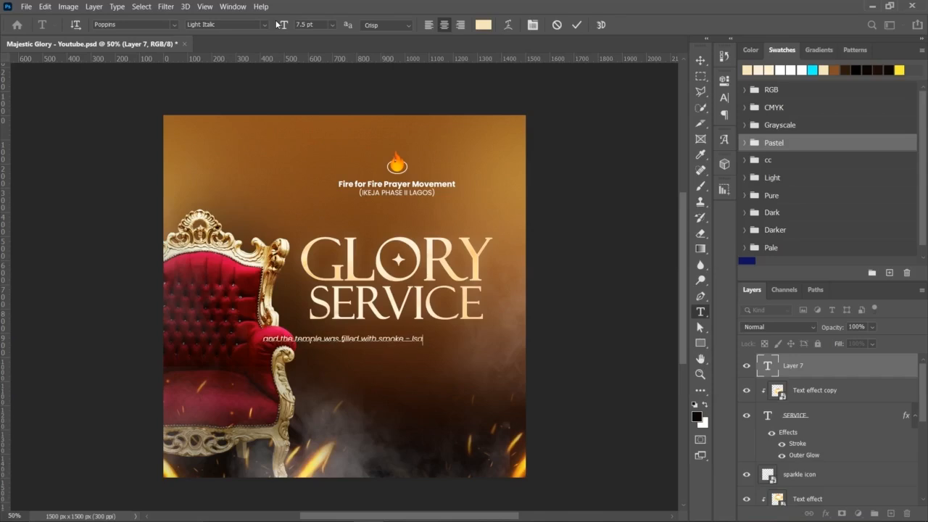
pyautogui.write(':4')
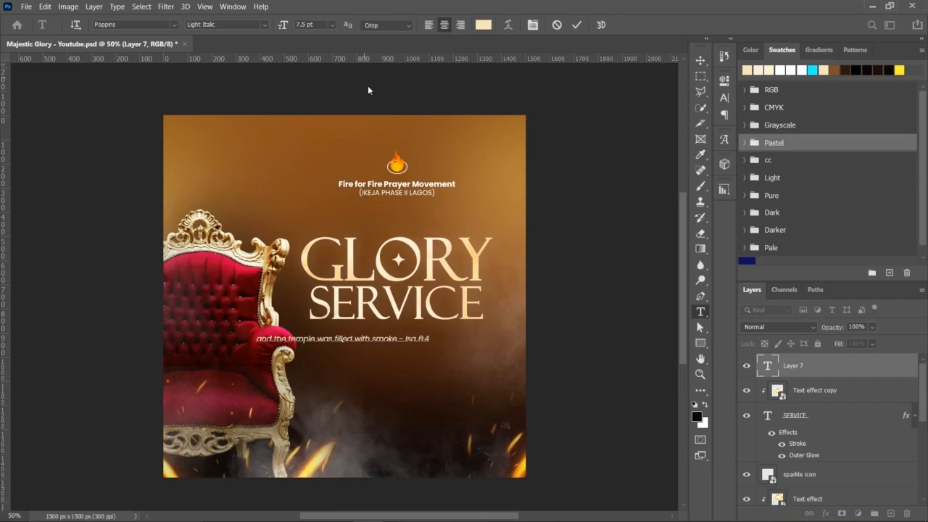
# Step: Break the verse onto a second line before "smoke" and move it to sit centred beneath SERVICE
pyautogui.click(374, 338)
pyautogui.press('Return')
pyautogui.click(576, 25)
pyautogui.press('v')
pyautogui.hotkey('shift', 'Right')
pyautogui.hotkey('shift', 'Right')
pyautogui.hotkey('shift', 'Right')
pyautogui.hotkey('shift', 'Right')
pyautogui.hotkey('shift', 'Right')
pyautogui.hotkey('shift', 'Right')
pyautogui.hotkey('shift', 'Right')
pyautogui.hotkey('shift', 'Right')
pyautogui.hotkey('shift', 'Right')
pyautogui.hotkey('shift', 'Right')
pyautogui.hotkey('shift', 'Right')
pyautogui.hotkey('shift', 'Right')
pyautogui.hotkey('shift', 'Right')
pyautogui.hotkey('shift', 'Right')
pyautogui.hotkey('shift', 'Right')
pyautogui.hotkey('shift', 'Up')
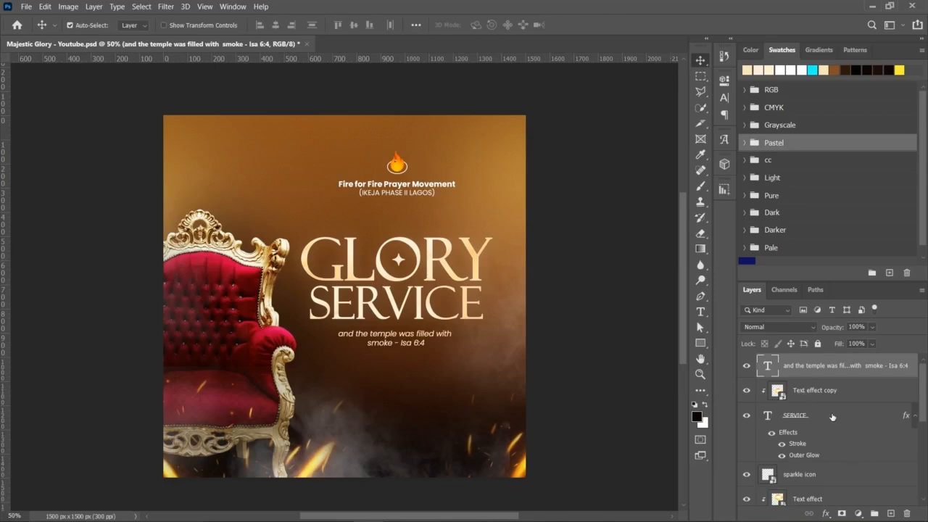
# Step: Align the verse with the GLORY headline text on their horizontal centres
pyautogui.press('ctrl')
pyautogui.scroll(-2, 826, 449)
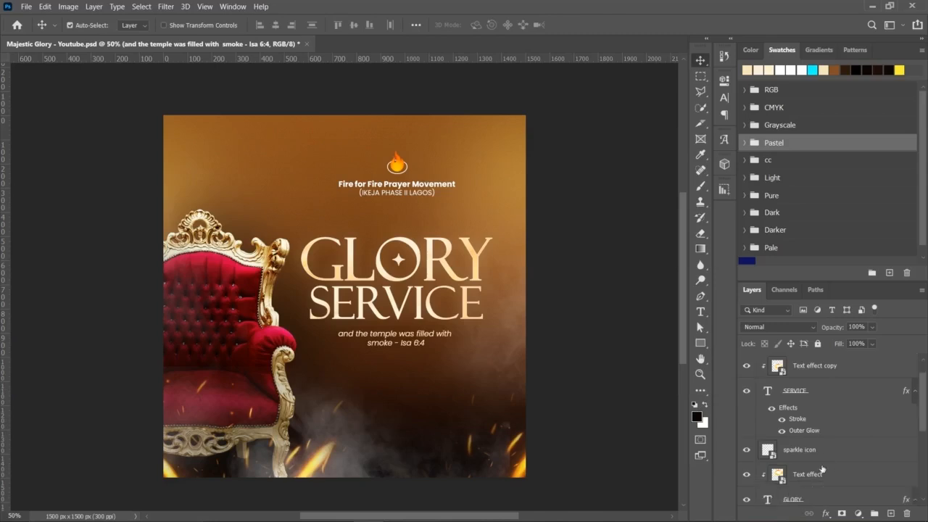
pyautogui.keyDown('ctrl'); pyautogui.click(822, 475); pyautogui.keyUp('ctrl')
pyautogui.scroll(-4, 822, 475)
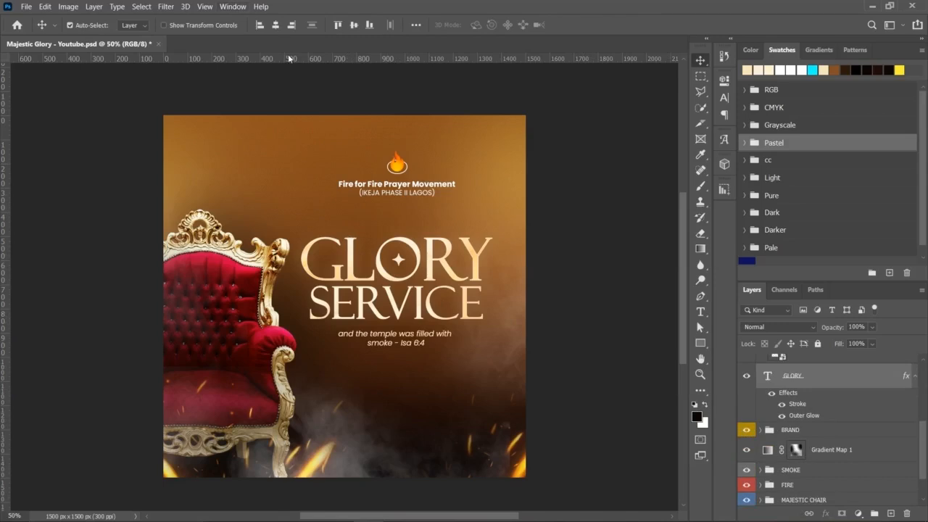
pyautogui.click(275, 26)
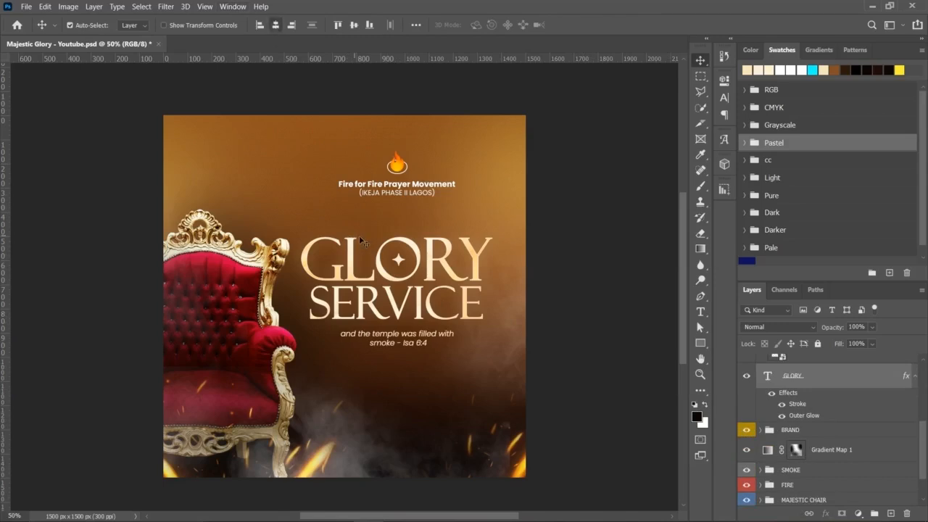
# Step: Align the church name text with the SERVICE text on their horizontal centres
pyautogui.click(398, 188)
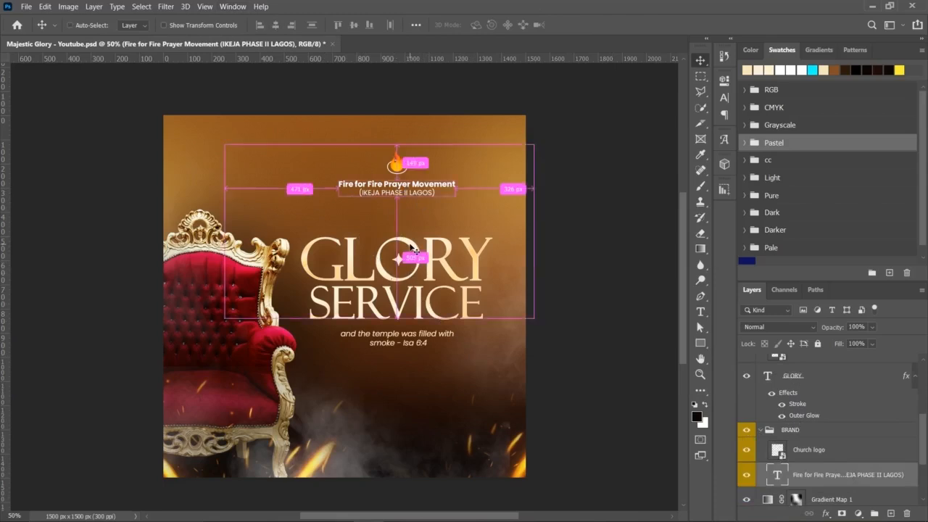
pyautogui.hotkey('ctrl', 'z')
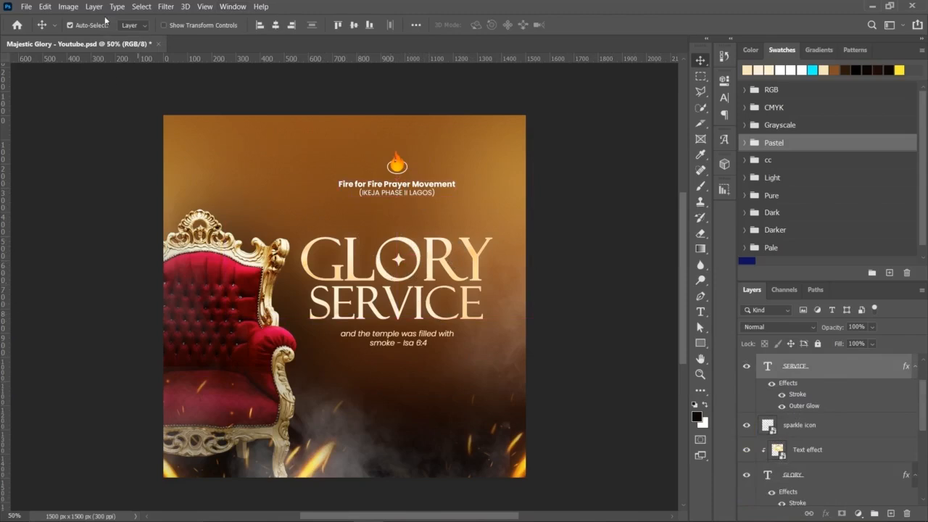
pyautogui.click(270, 27)
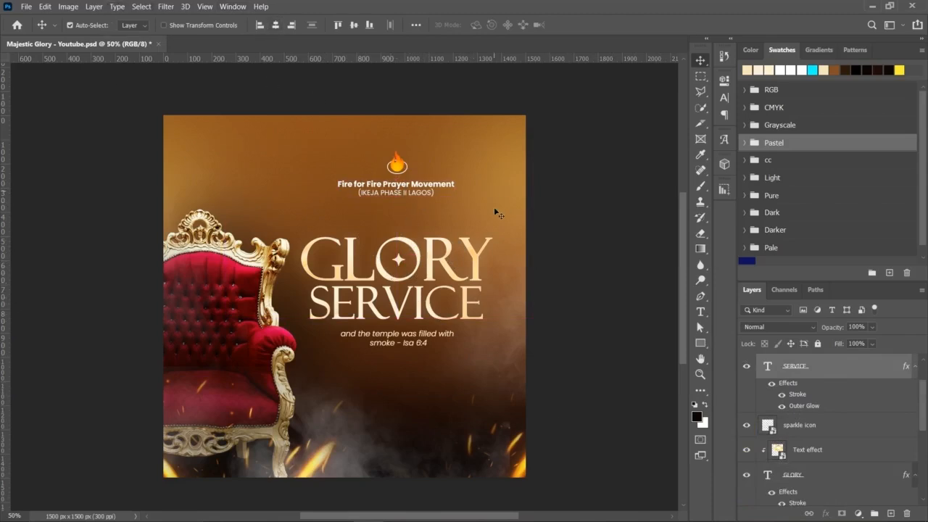
# Step: Set the verse's text color to f8f8f8 and turn off its faux bold
pyautogui.click(392, 340)
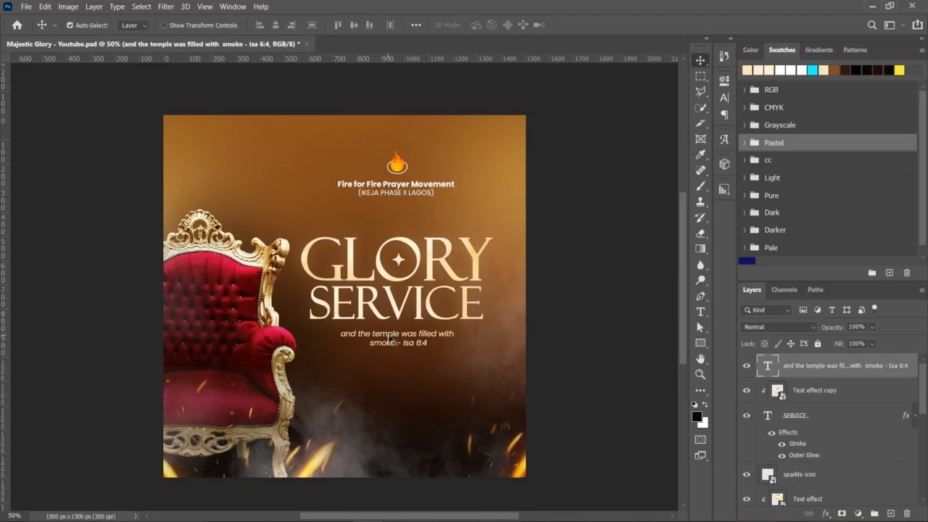
pyautogui.click(723, 97)
pyautogui.click(692, 150)
pyautogui.write('f8f8f8')
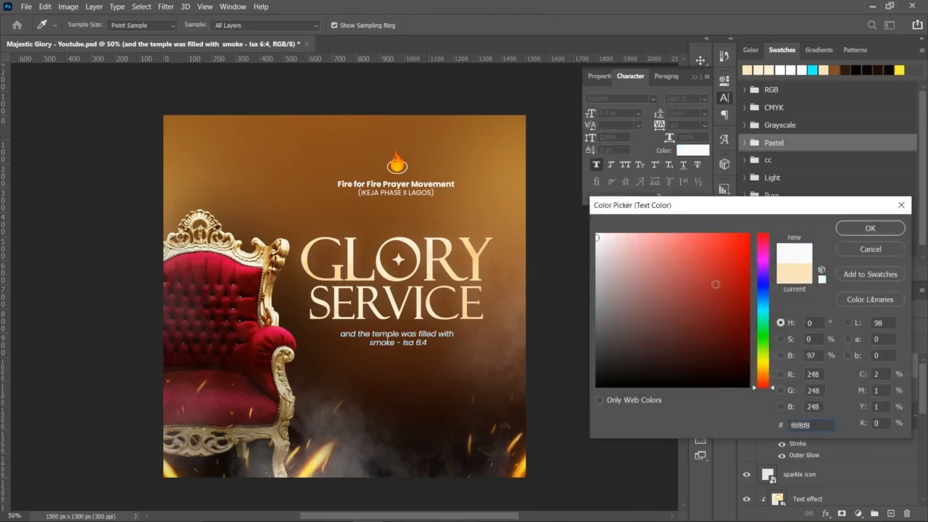
pyautogui.click(849, 229)
pyautogui.click(597, 164)
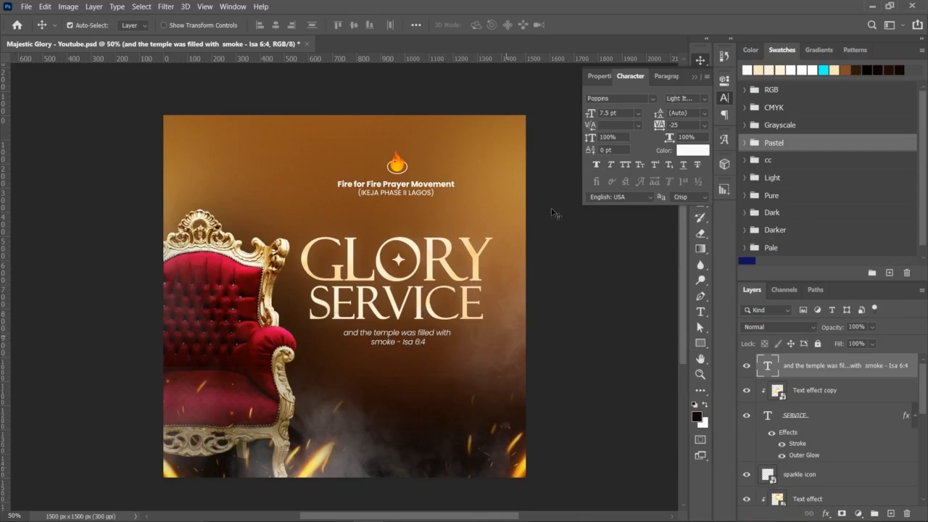
pyautogui.click(696, 76)
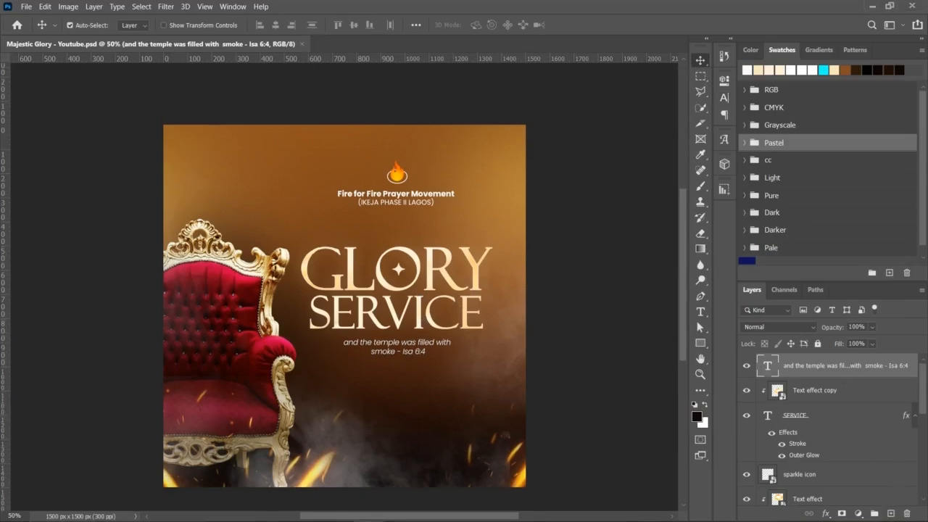
# Step: Group all layers from the verse down to GLORY and name the group THEME
pyautogui.scroll(-3, 830, 428)
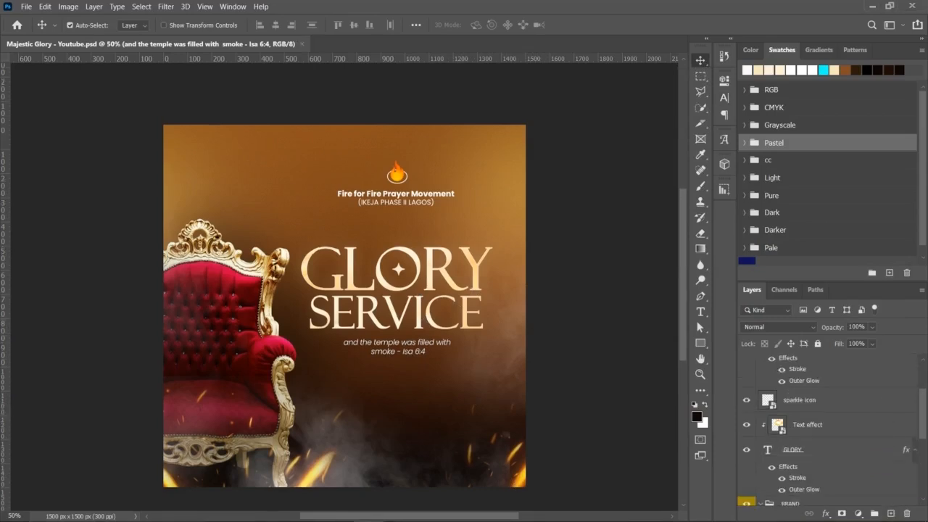
pyautogui.scroll(-1, 830, 427)
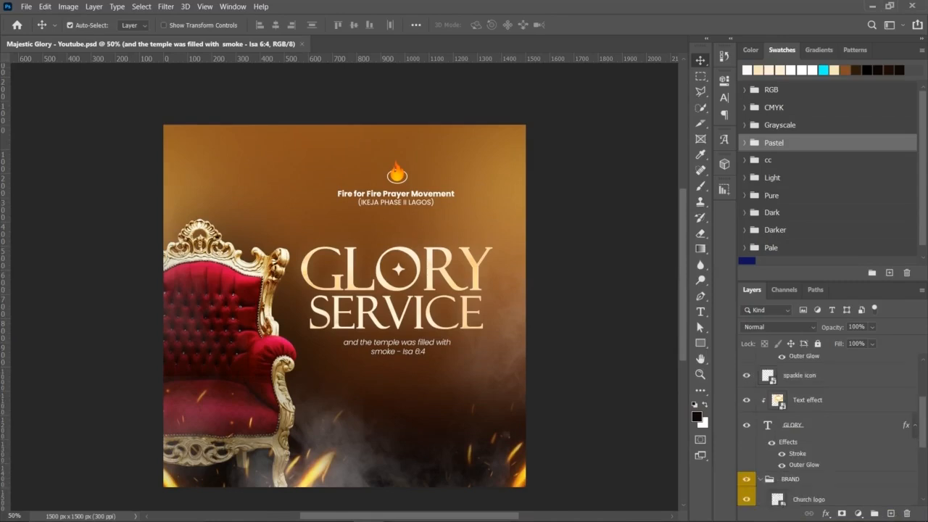
pyautogui.keyDown('shift'); pyautogui.click(834, 425); pyautogui.keyUp('shift')
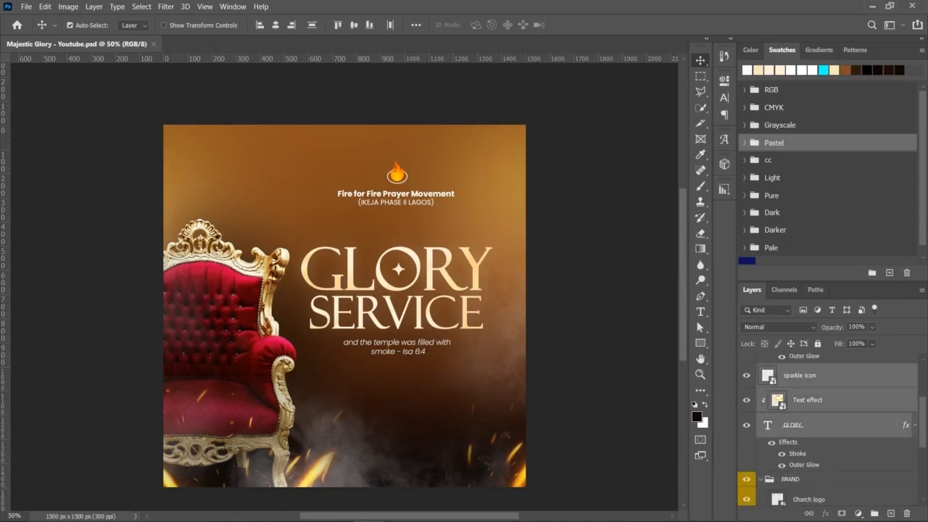
pyautogui.hotkey('ctrl', 'g')
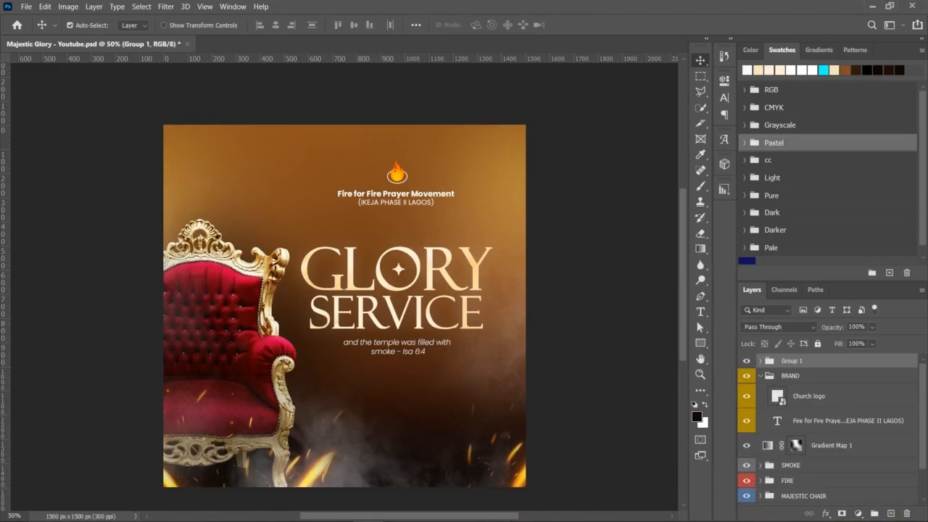
pyautogui.doubleClick(791, 360)
pyautogui.write('THEME')
pyautogui.press('Return')
# Step: Label the THEME group red and collapse the BRAND group
pyautogui.rightClick(799, 366)
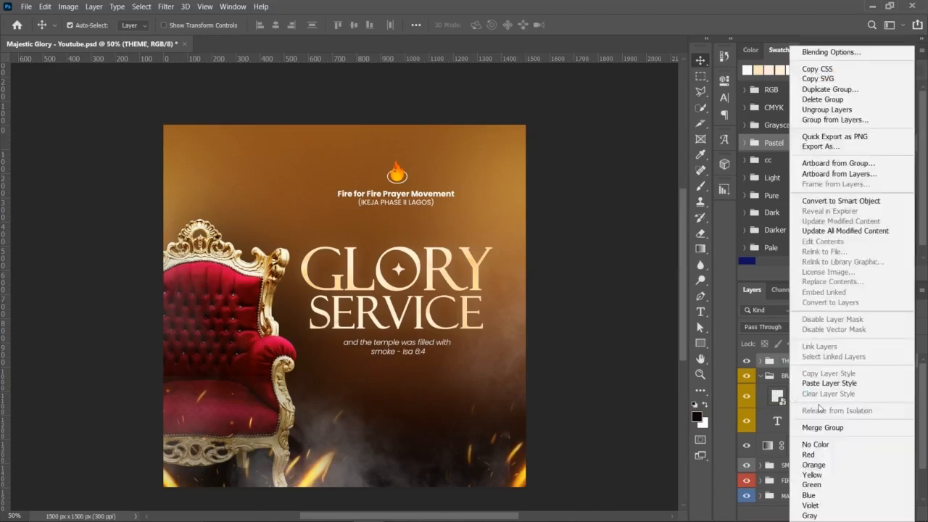
pyautogui.click(841, 457)
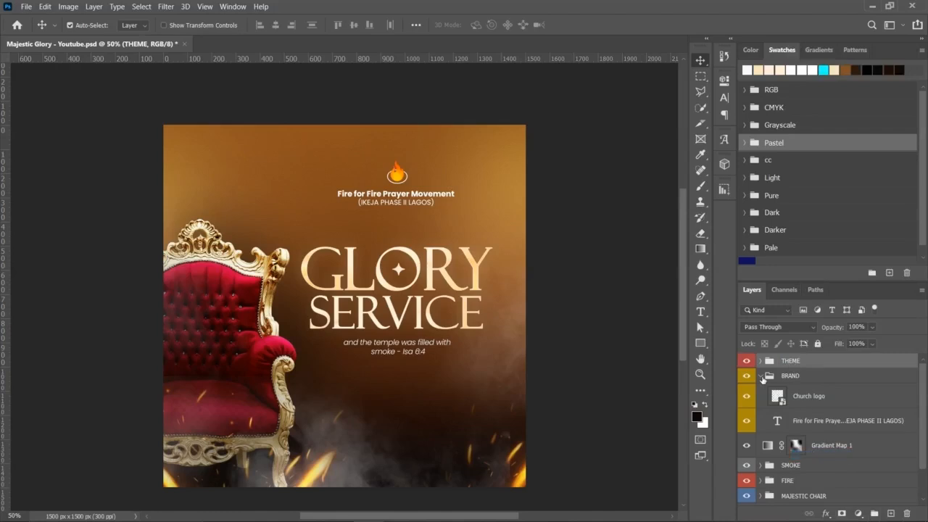
pyautogui.click(760, 376)
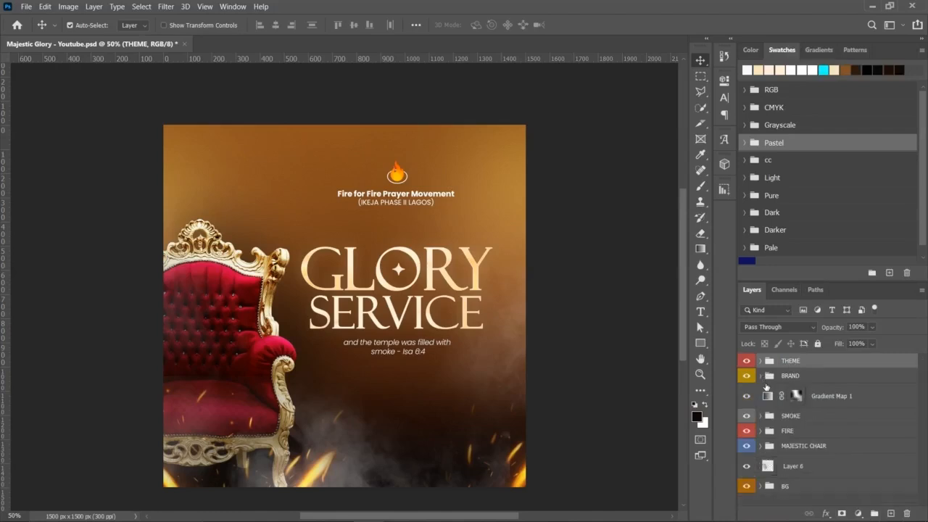
# Step: Place a horizontal guide across the location line under the church name, then select the MAJESTIC CHAIR group and check it by toggling its visibility
pyautogui.moveTo(399, 61); pyautogui.dragTo(425, 209)
pyautogui.rightClick(239, 266)
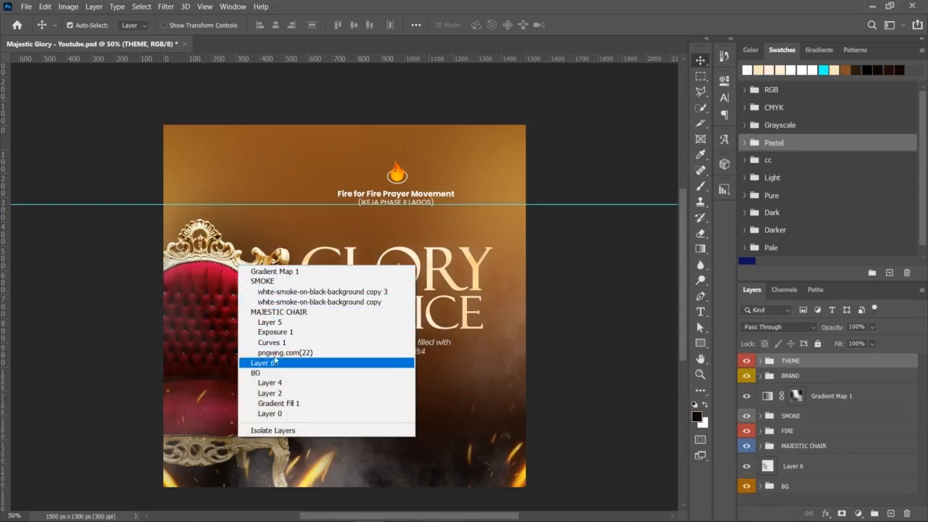
pyautogui.rightClick(213, 280)
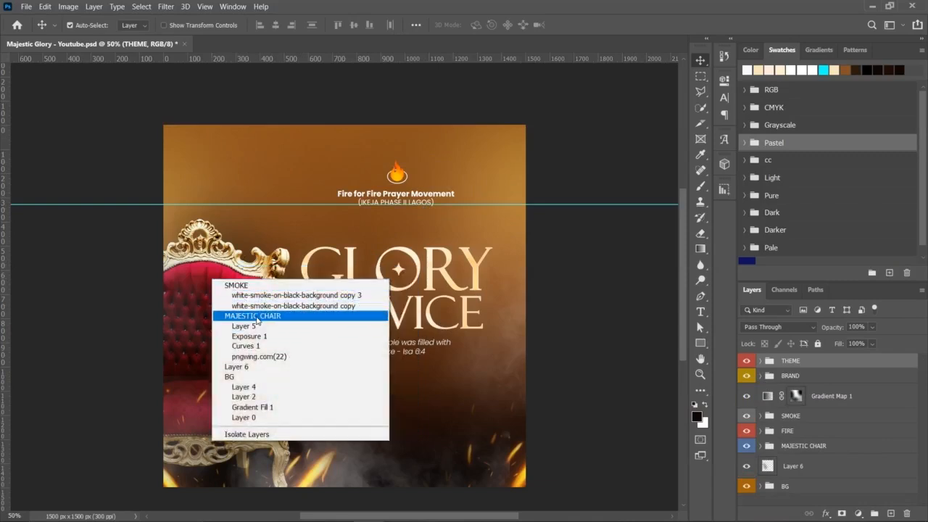
pyautogui.click(256, 318)
pyautogui.click(746, 447)
pyautogui.click(746, 447)
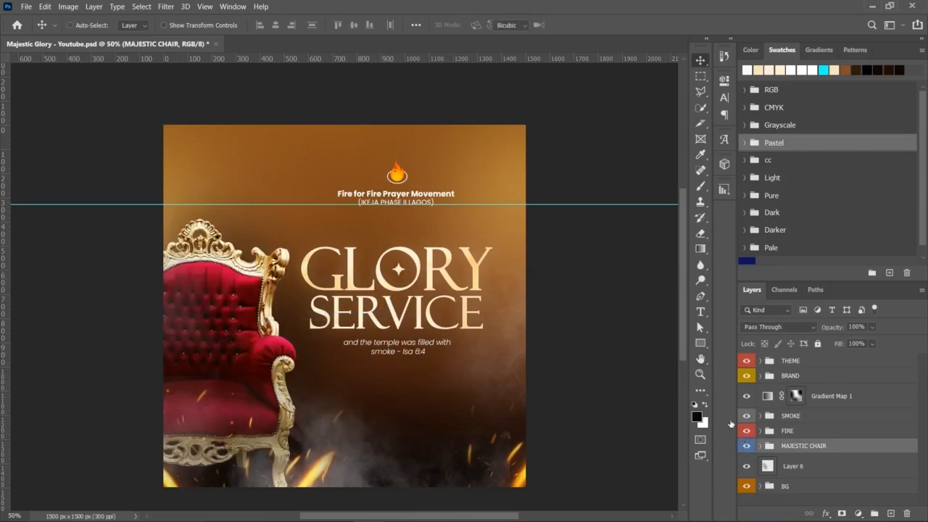
# Step: Scale the MAJESTIC CHAIR group up proportionally to about 104.87%
pyautogui.hotkey('ctrl', 't')
pyautogui.moveTo(81, 129); pyautogui.dragTo(62, 117)
pyautogui.hotkey('ctrl', 'z')
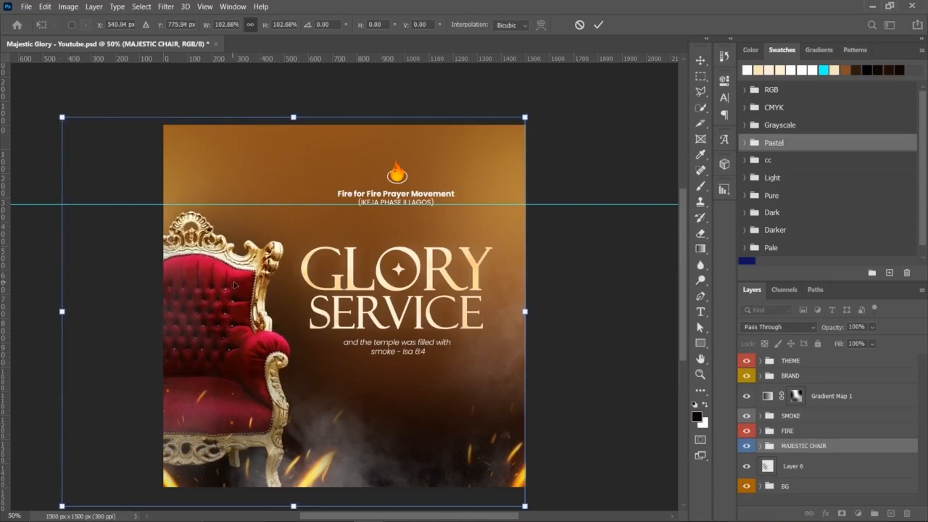
pyautogui.moveTo(236, 274); pyautogui.dragTo(234, 271)
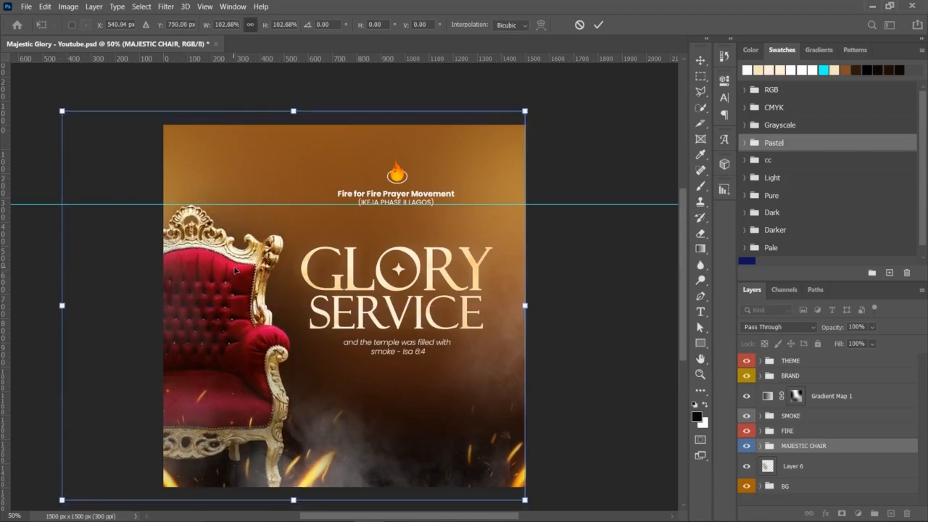
pyautogui.scroll(-2, 409, 483)
pyautogui.scroll(-2, 409, 483)
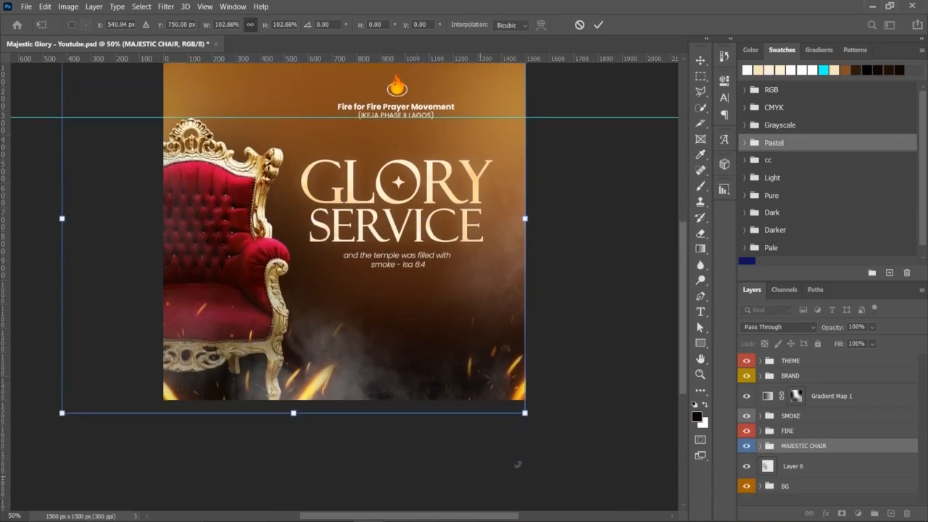
pyautogui.moveTo(527, 415); pyautogui.dragTo(538, 427)
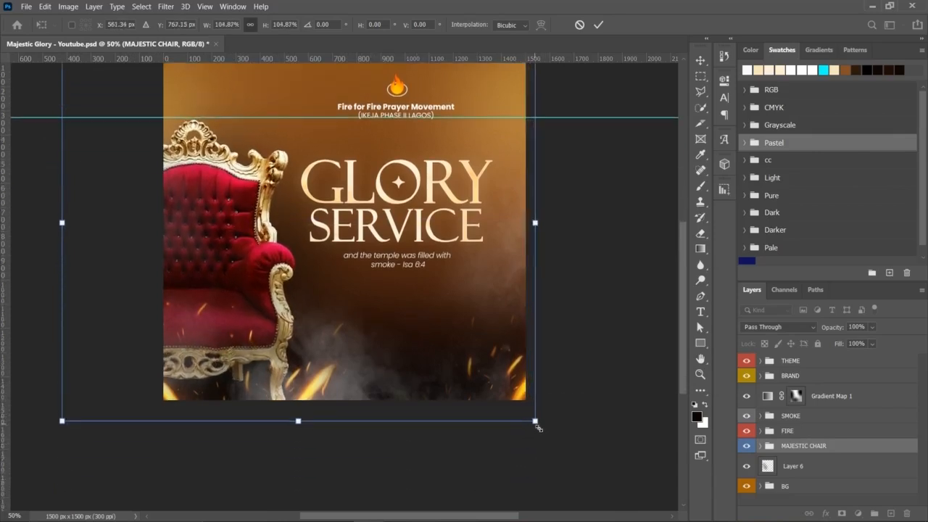
# Step: Shift the chair group down and slightly right to about X 573, Y 793 px and apply the transform
pyautogui.hotkey('shift', 'Down')
pyautogui.hotkey('shift', 'Down')
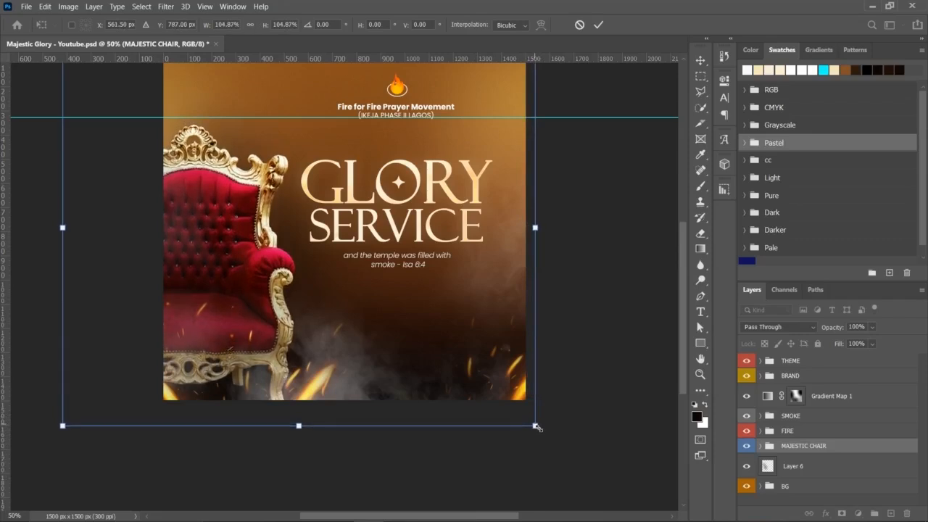
pyautogui.press('Down')
pyautogui.press('Down')
pyautogui.press('Down')
pyautogui.press('Down')
pyautogui.press('Down')
pyautogui.press('Down')
pyautogui.press('Down')
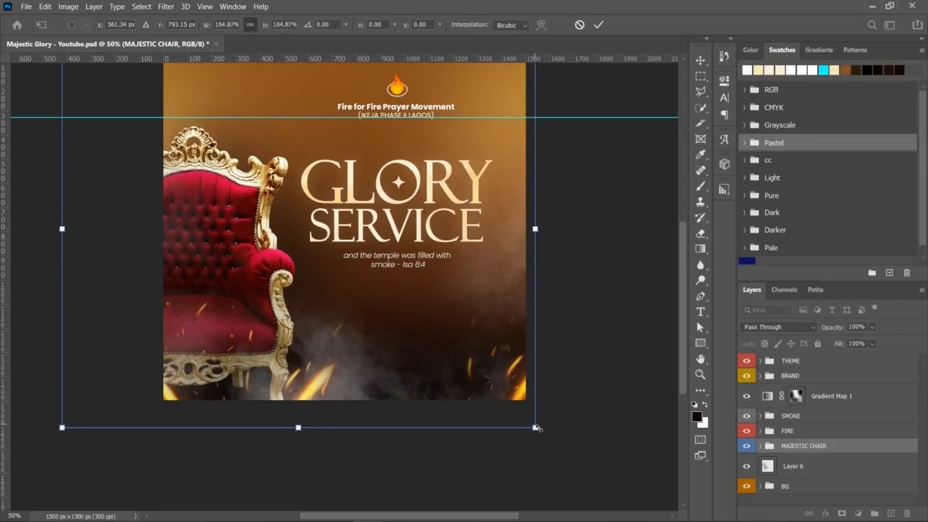
pyautogui.hotkey('shift', 'Right')
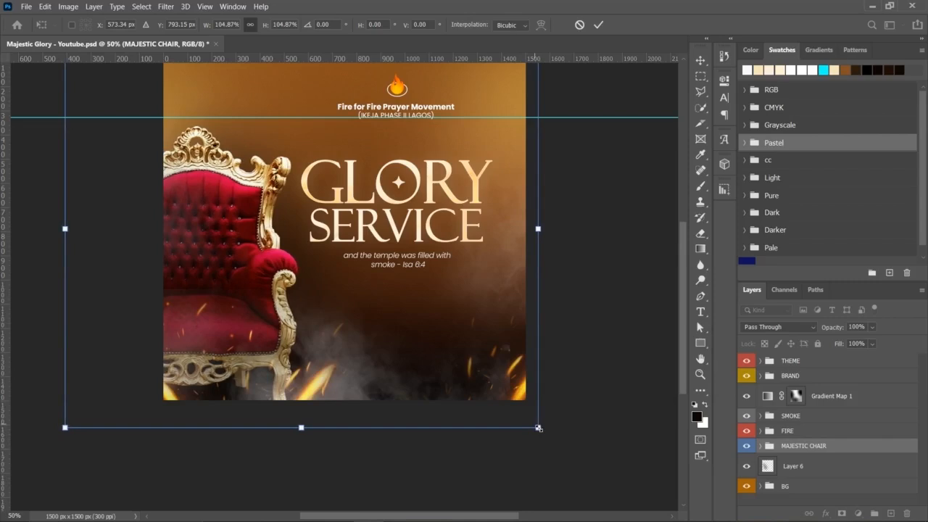
pyautogui.press('Return')
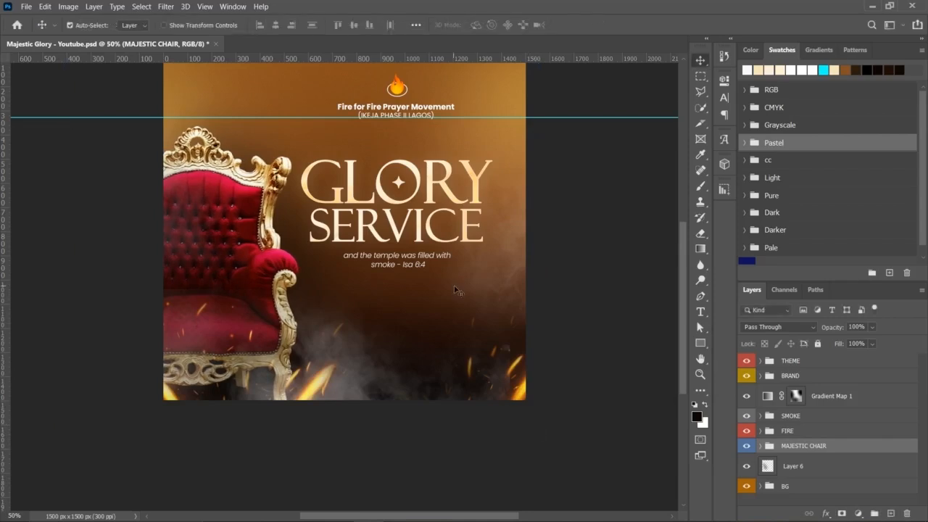
# Step: Remove the horizontal guide under the church name and move the THEME group up slightly
pyautogui.scroll(1, 380, 113)
pyautogui.rightClick(401, 118)
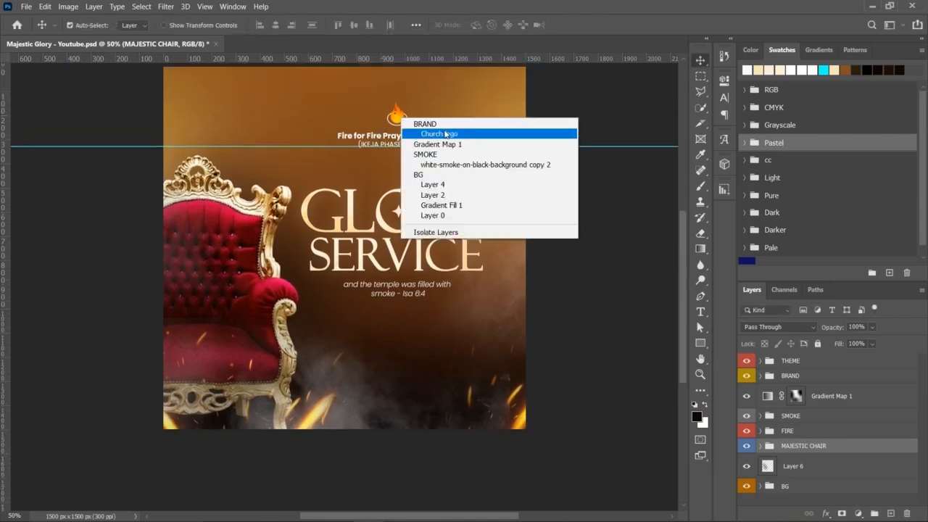
pyautogui.click(445, 134)
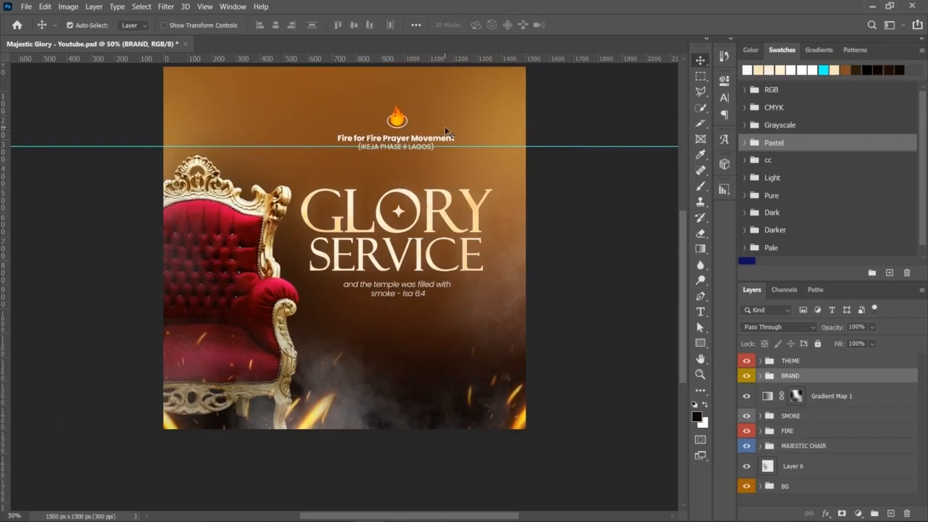
pyautogui.moveTo(476, 150); pyautogui.dragTo(480, 17)
pyautogui.scroll(3, 529, 229)
pyautogui.scroll(-3, 525, 231)
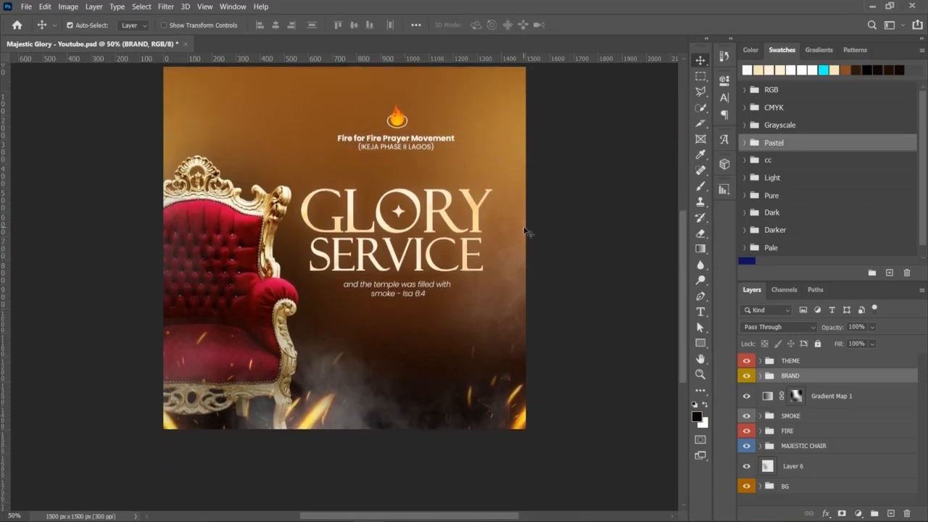
pyautogui.rightClick(411, 195)
pyautogui.click(440, 202)
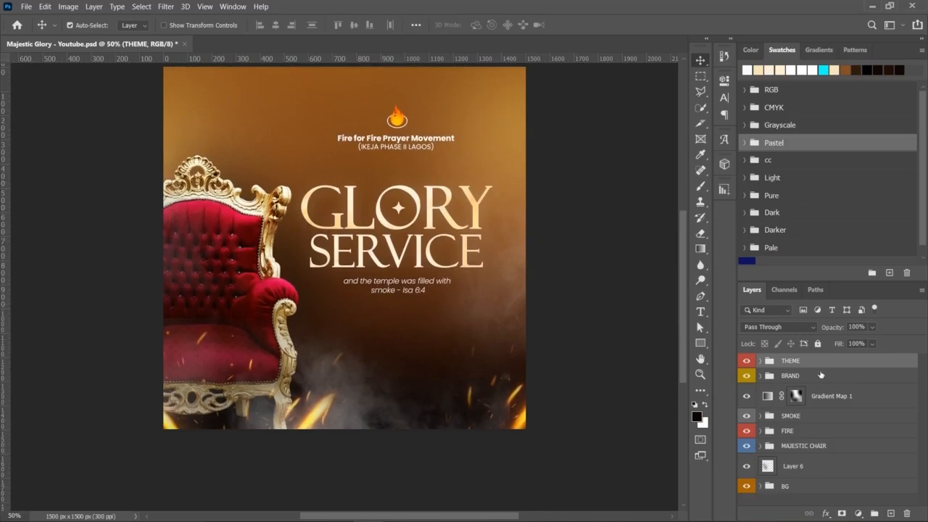
# Step: Place the stylish ripped torn paper texture, scale it to about 9.88%, and move it beneath the Isaiah verse
pyautogui.click(26, 7)
pyautogui.click(58, 236)
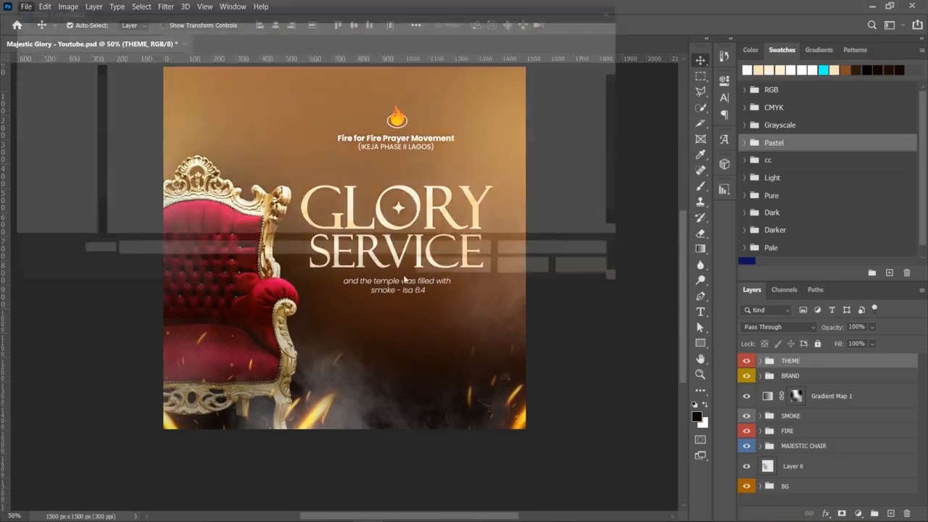
pyautogui.doubleClick(575, 95)
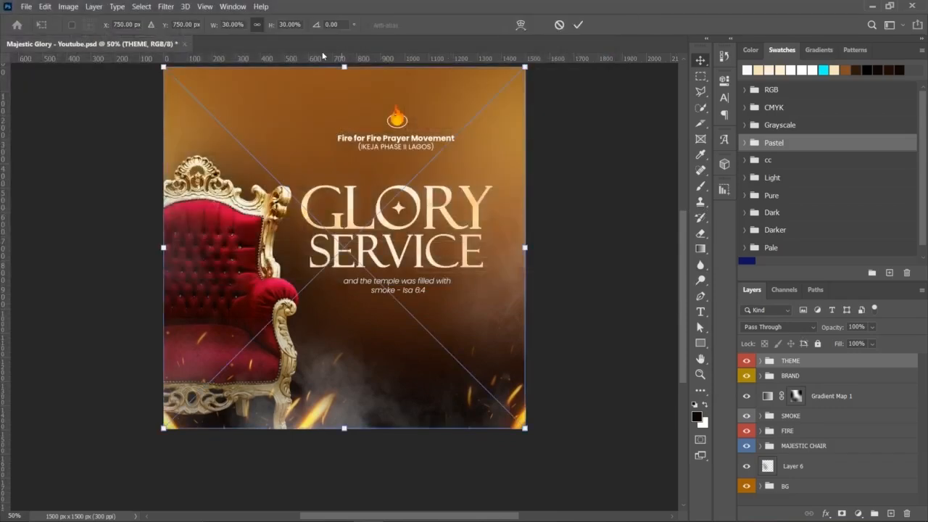
pyautogui.moveTo(343, 67); pyautogui.dragTo(350, 308)
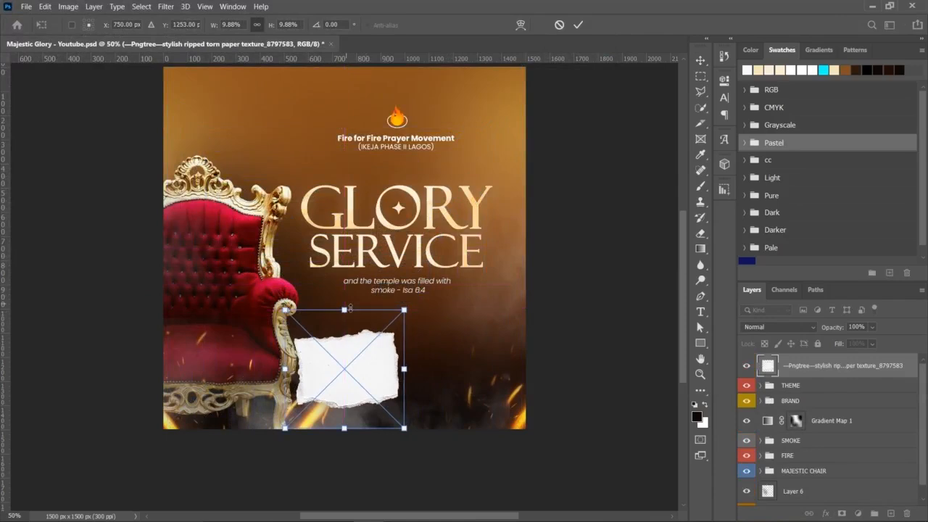
pyautogui.moveTo(386, 395); pyautogui.dragTo(429, 373)
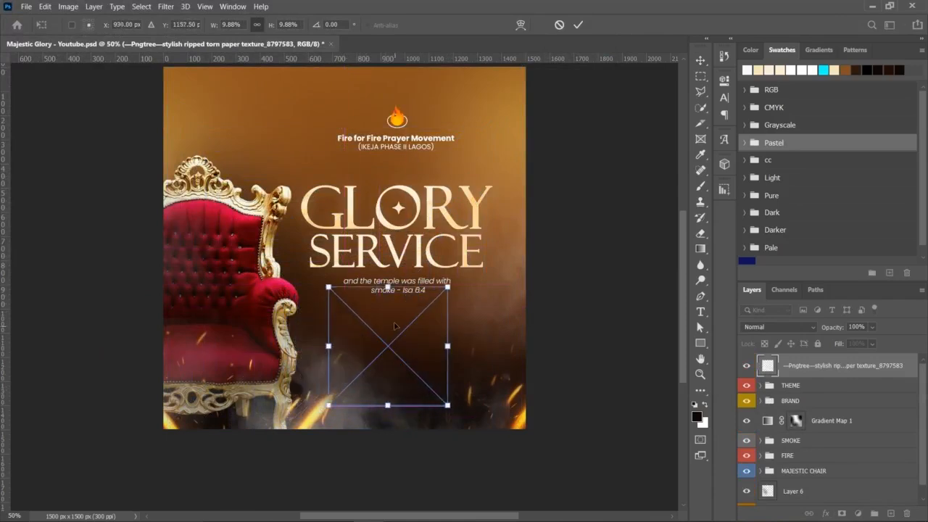
# Step: Reshape the torn paper into a wide strip, about 12% wide and 7% high, centered beneath the verse, and apply the placement
pyautogui.moveTo(388, 288); pyautogui.dragTo(388, 307)
pyautogui.moveTo(395, 363); pyautogui.dragTo(498, 359)
pyautogui.moveTo(492, 392); pyautogui.dragTo(437, 342)
pyautogui.press('Down')
pyautogui.press('Down')
pyautogui.press('Down')
pyautogui.press('Down')
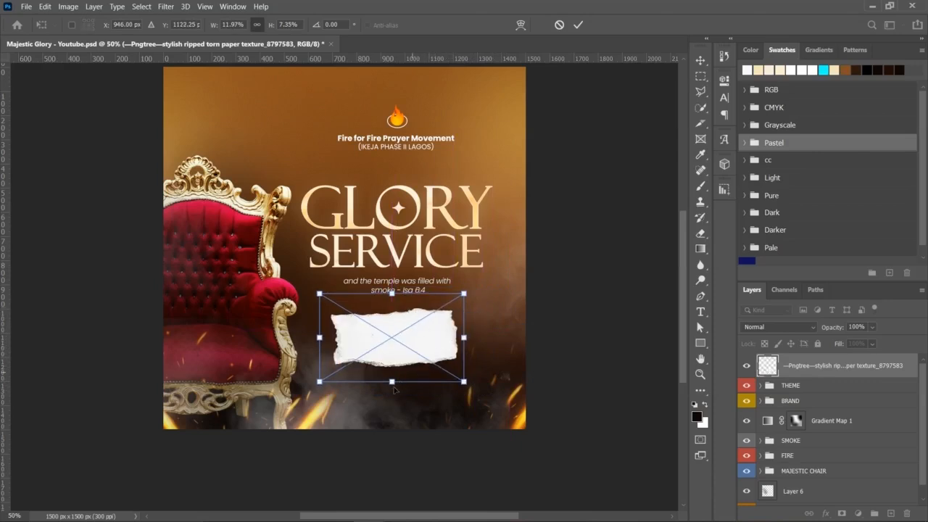
pyautogui.moveTo(394, 390); pyautogui.dragTo(394, 386)
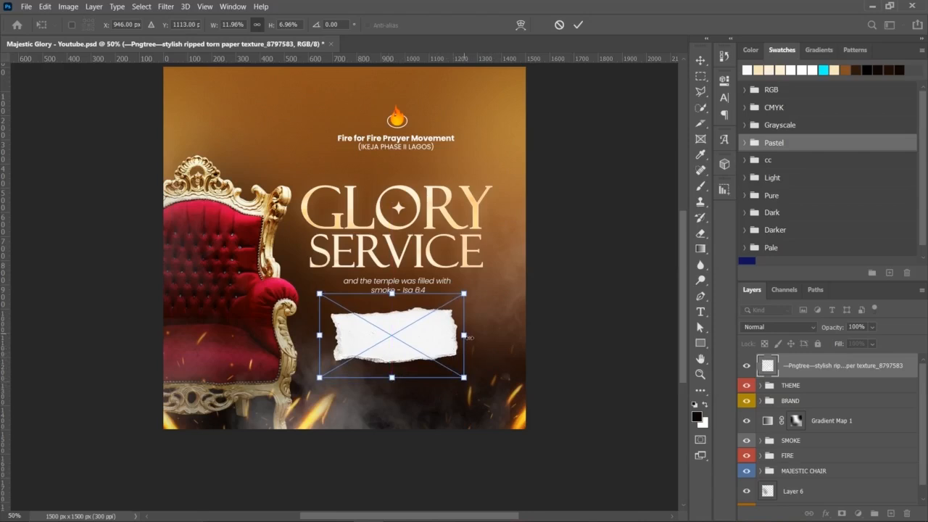
pyautogui.moveTo(468, 338); pyautogui.dragTo(427, 333)
pyautogui.press('Return')
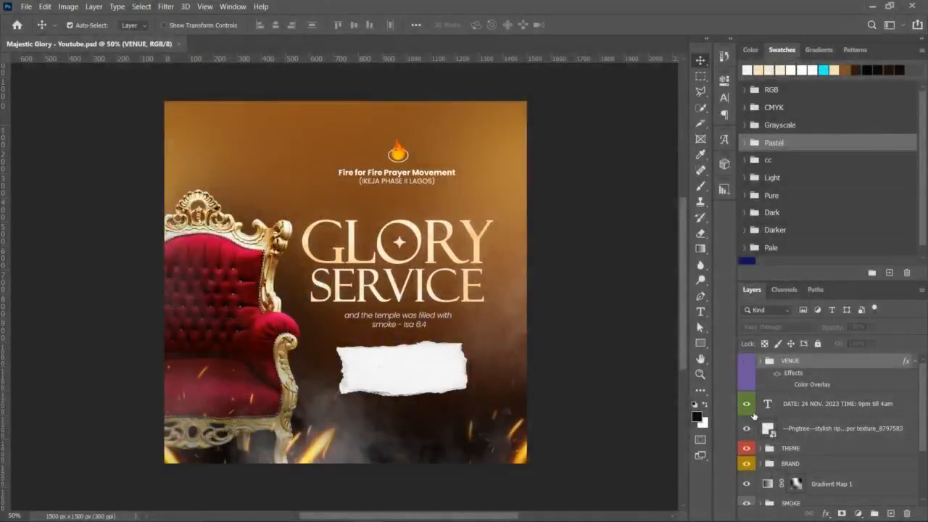
# Step: Make the date and time text layer and the VENUE group visible, and select the date and time layer
pyautogui.click(745, 404)
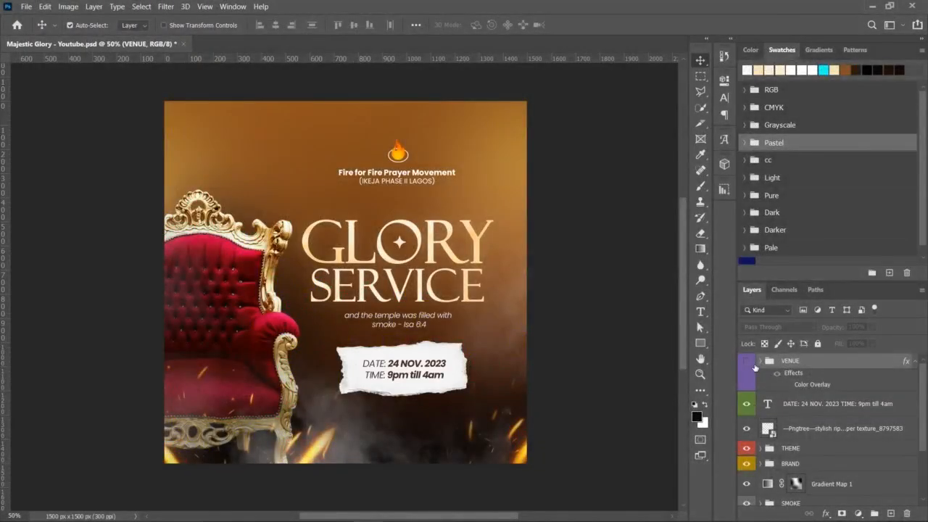
pyautogui.click(746, 360)
pyautogui.click(815, 409)
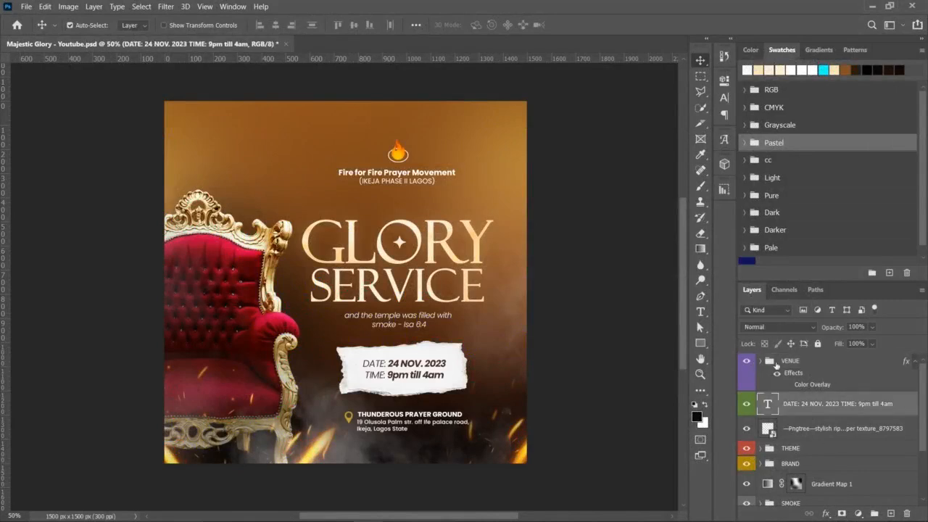
# Step: Add a new layer above the date text and set the Brush color to ffb906, sampled from the sparks
pyautogui.click(890, 514)
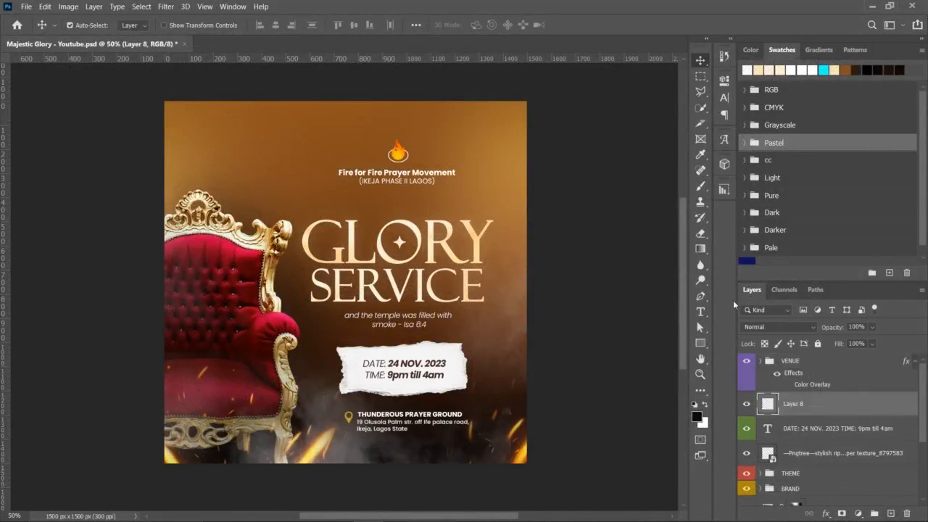
pyautogui.click(700, 186)
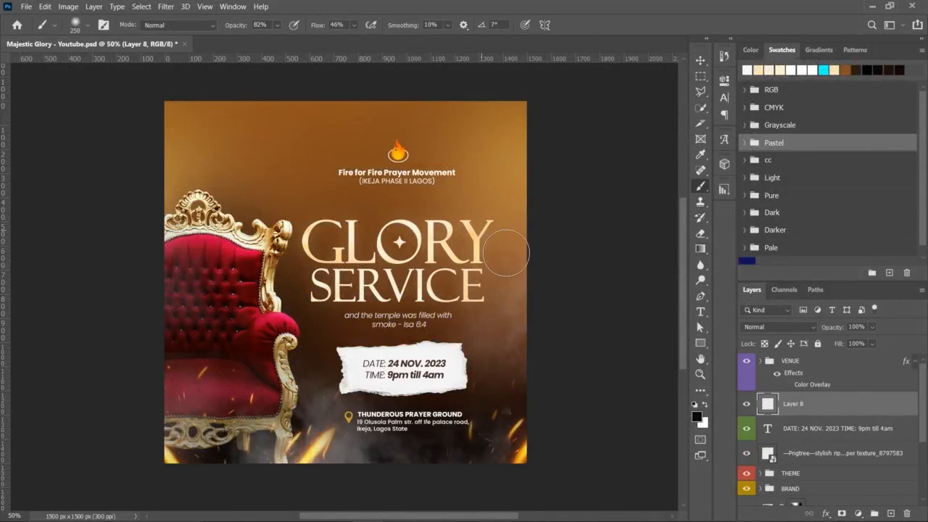
pyautogui.click(698, 419)
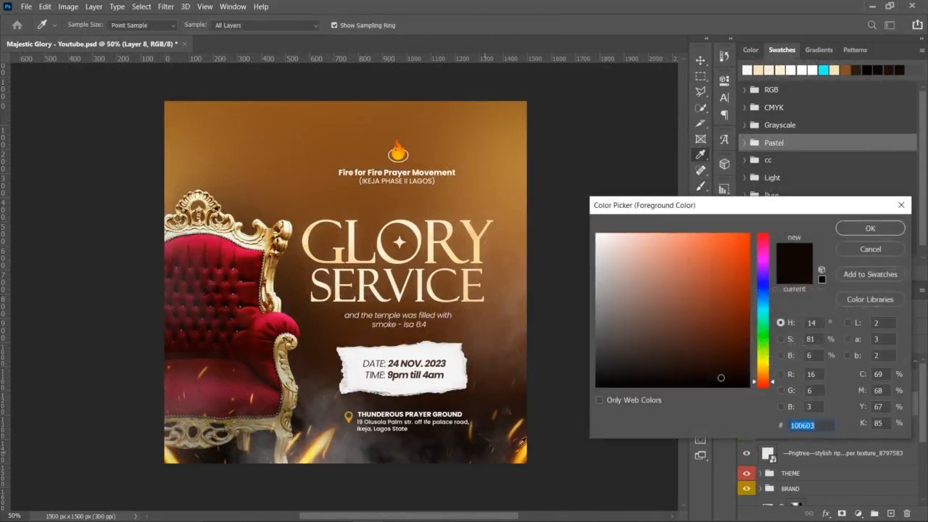
pyautogui.click(524, 446)
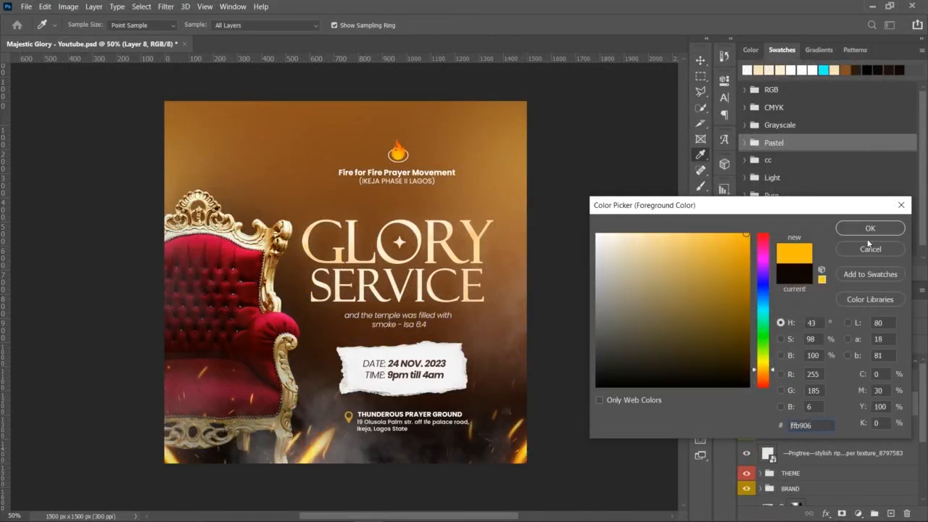
pyautogui.click(870, 228)
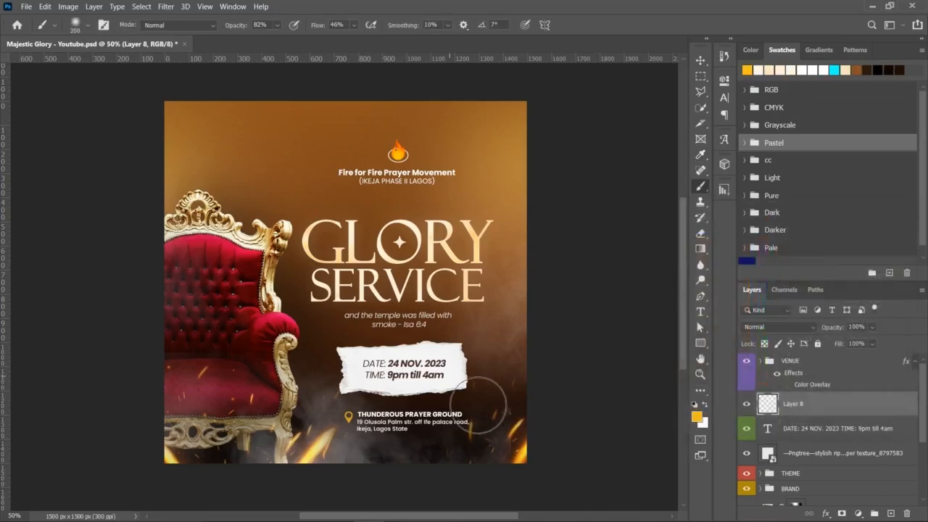
# Step: Paint a soft glow over the torn paper with a 300 px brush at 100% opacity and flow, blending the layer as Screen
pyautogui.press(']')
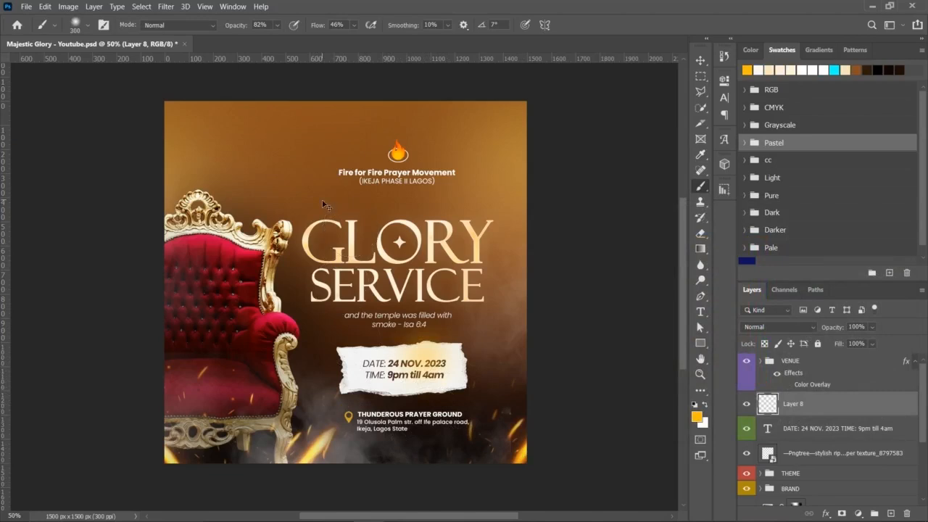
pyautogui.moveTo(240, 26); pyautogui.dragTo(352, 28)
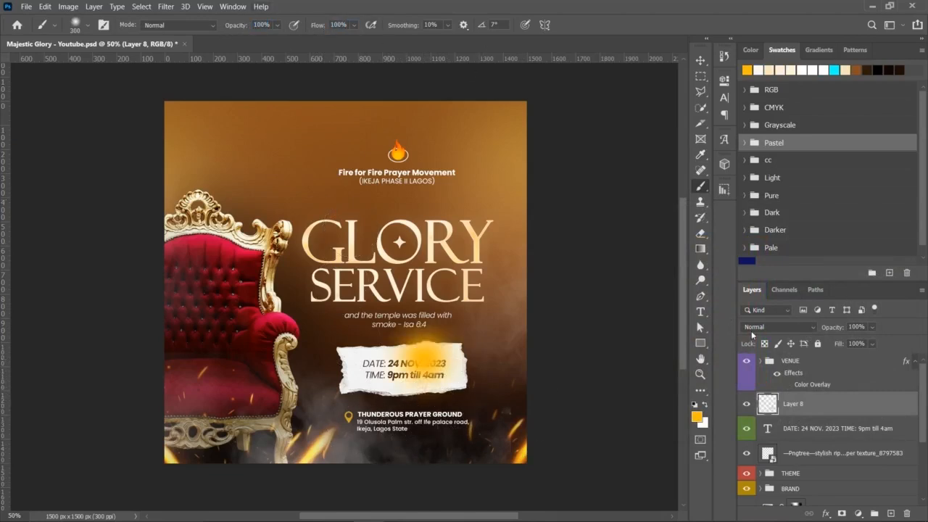
pyautogui.click(754, 327)
pyautogui.click(758, 316)
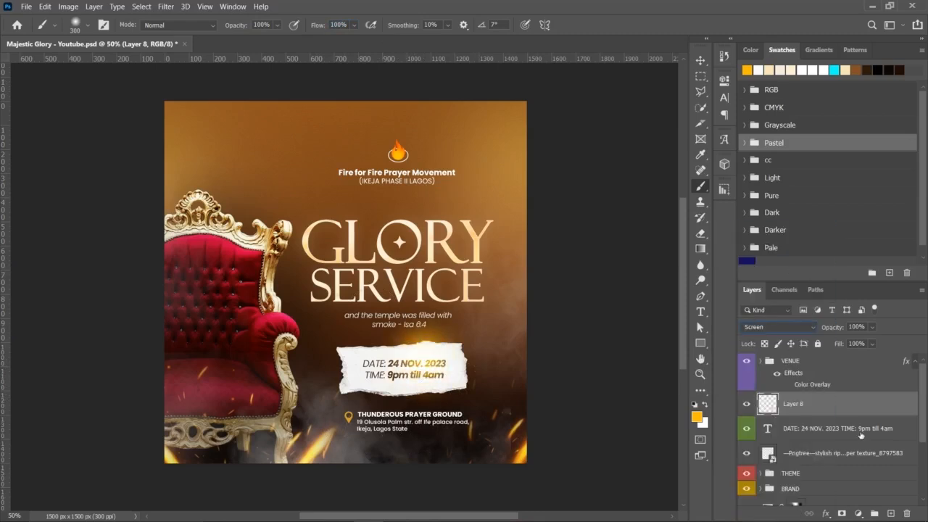
# Step: Lower the glow layer's opacity to 48% and check its effect by toggling its visibility
pyautogui.click(701, 61)
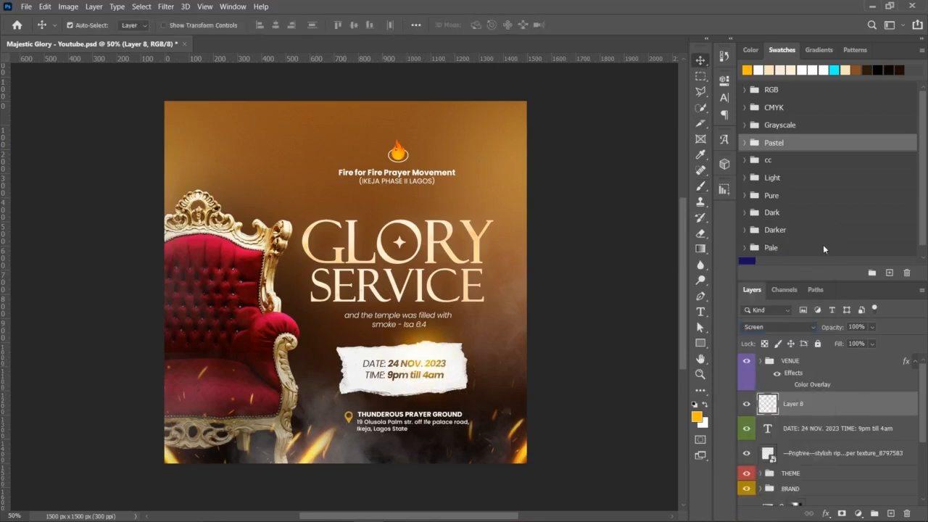
pyautogui.moveTo(838, 329); pyautogui.dragTo(833, 330)
pyautogui.click(754, 408)
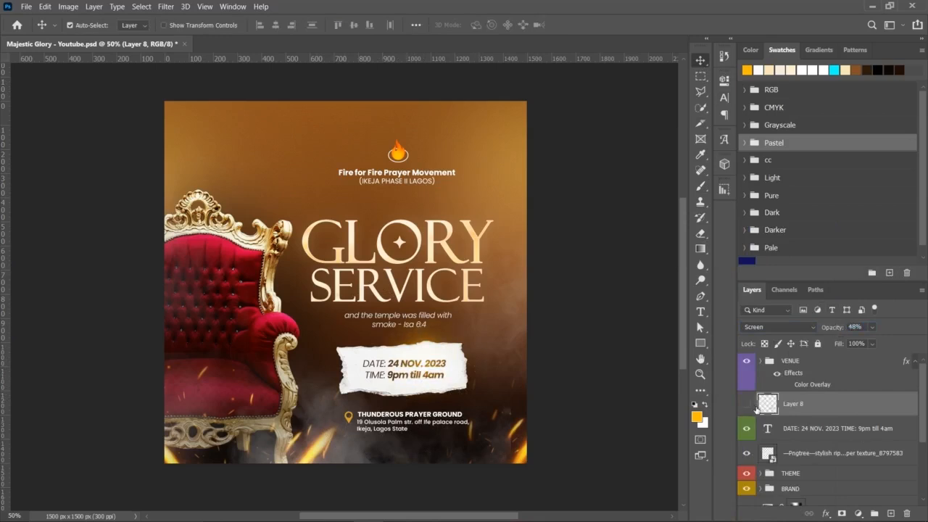
pyautogui.click(755, 407)
# Step: Nudge the VENUE group down slightly and the THEME group up slightly
pyautogui.click(811, 360)
pyautogui.press('Down')
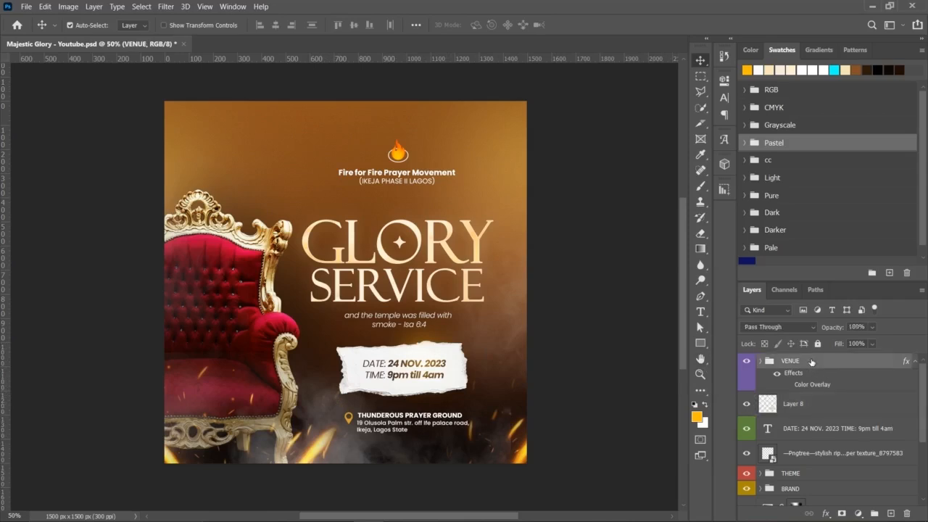
pyautogui.rightClick(410, 224)
pyautogui.click(457, 231)
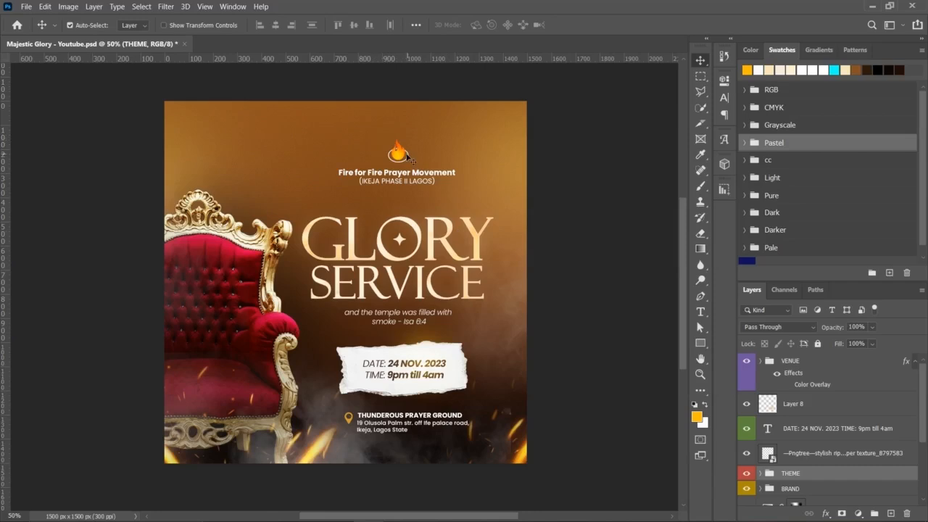
# Step: Move the BRAND group up slightly to widen the gap above the GLORY headline
pyautogui.rightClick(398, 153)
pyautogui.click(442, 158)
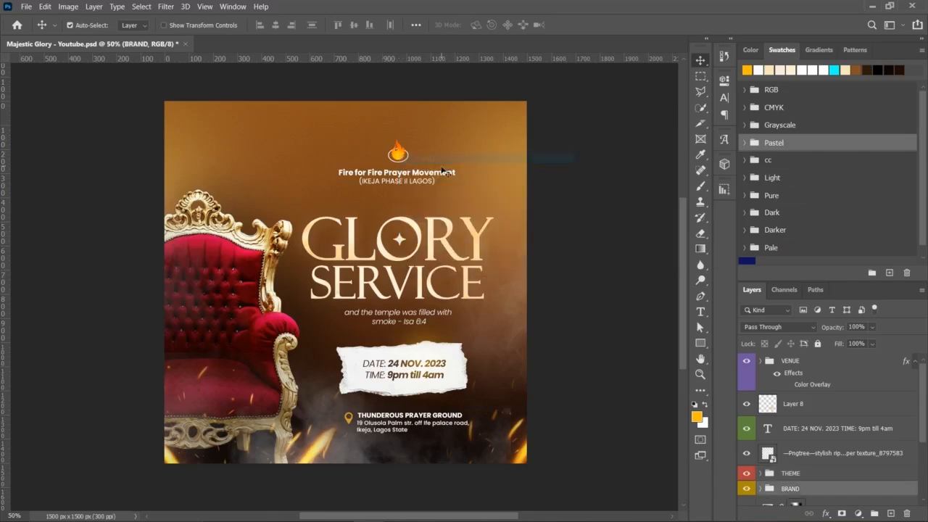
pyautogui.moveTo(442, 171); pyautogui.dragTo(442, 168)
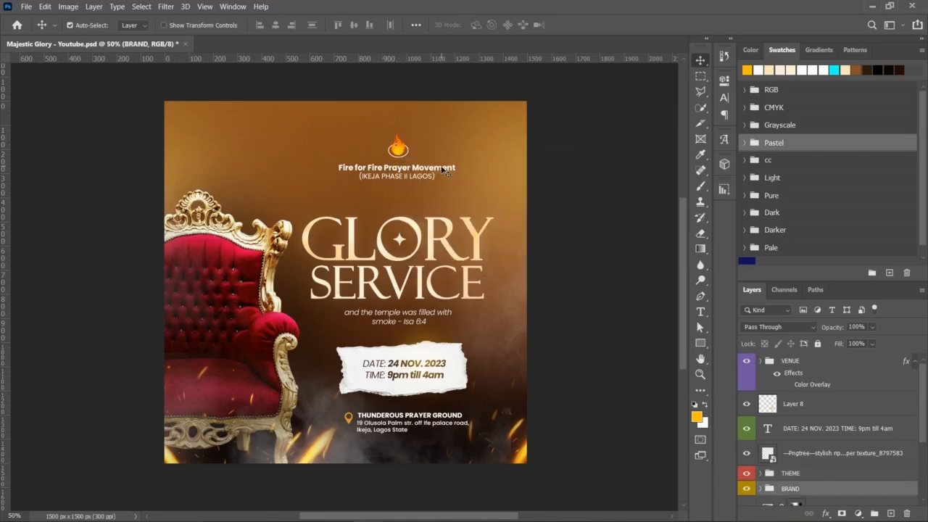
# Step: Group the torn paper, date text and Layer 8 glow into a group named DATE
pyautogui.rightClick(432, 358)
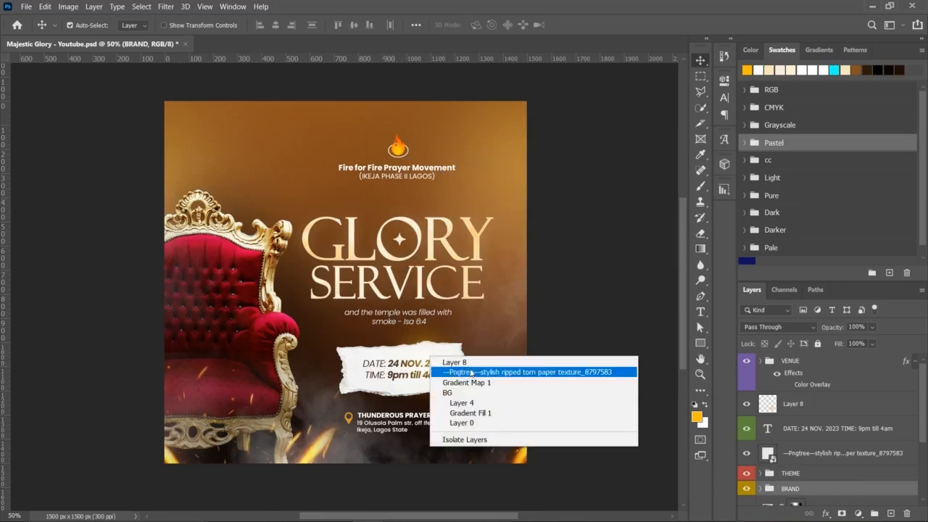
pyautogui.click(829, 455)
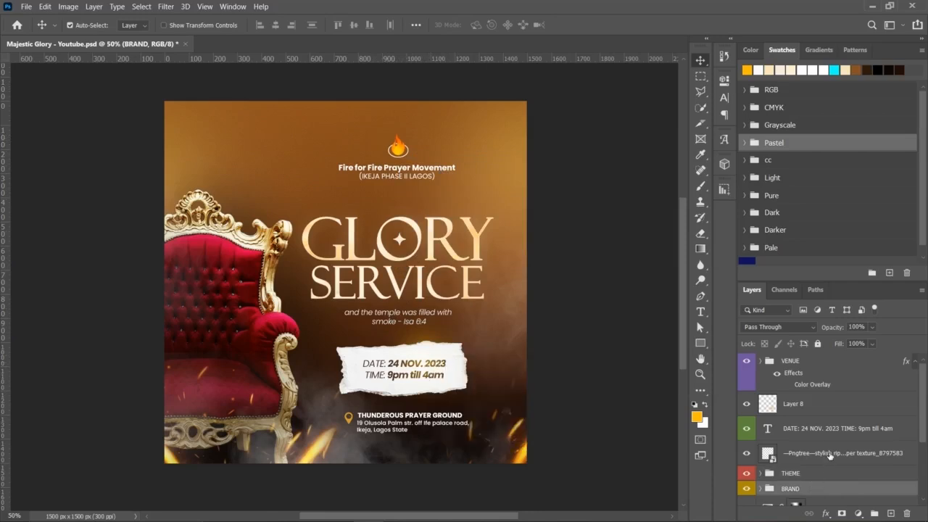
pyautogui.click(829, 456)
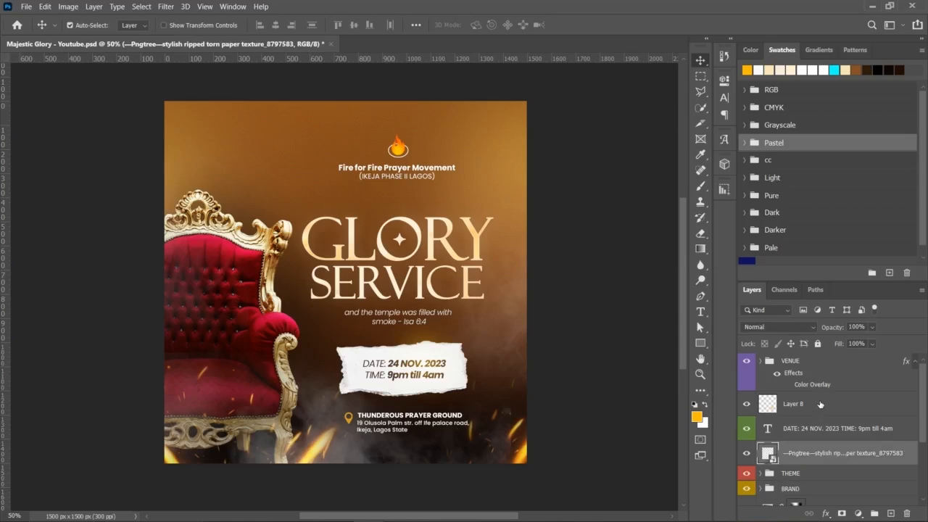
pyautogui.keyDown('shift'); pyautogui.click(816, 408); pyautogui.keyUp('shift')
pyautogui.hotkey('ctrl', 'g')
pyautogui.doubleClick(794, 398)
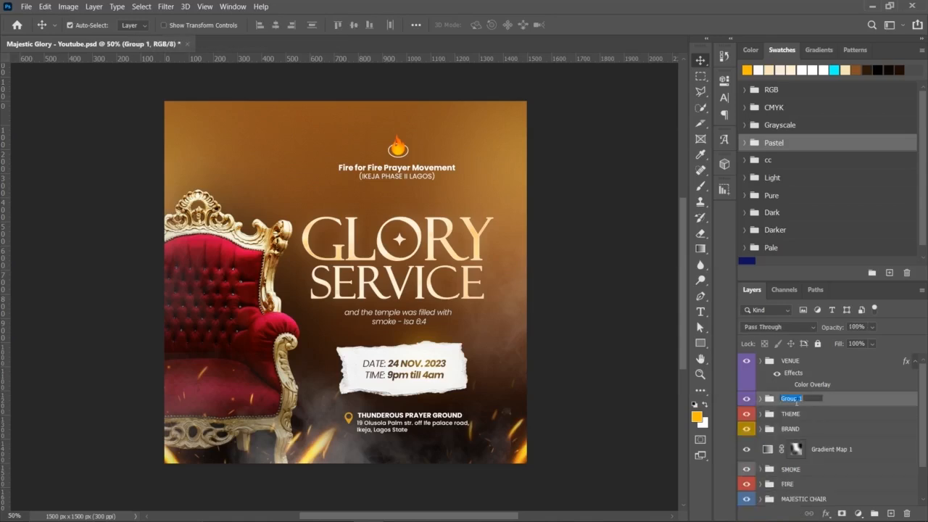
pyautogui.write('DATE')
pyautogui.press('Return')
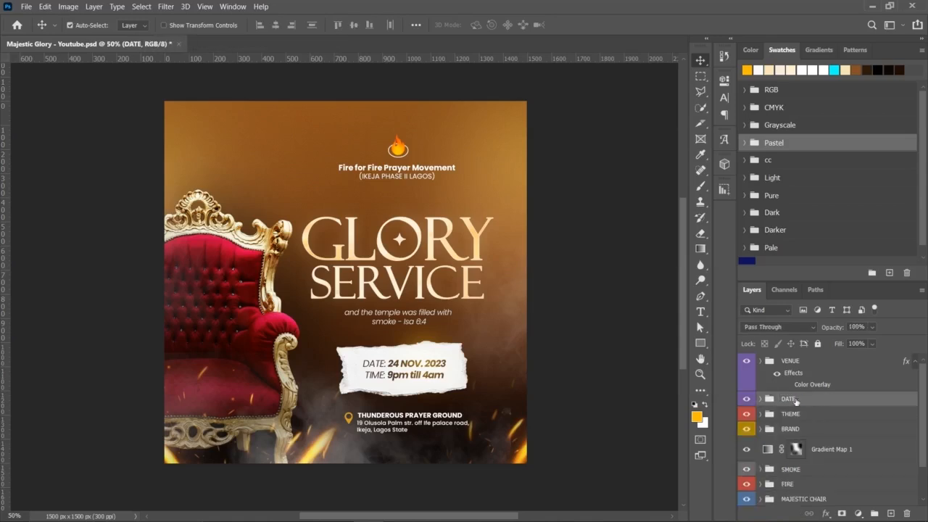
# Step: Nudge the DATE group up by 20 px and the VENUE group up slightly to even out the spacing
pyautogui.hotkey('shift', 'Up')
pyautogui.hotkey('shift', 'Up')
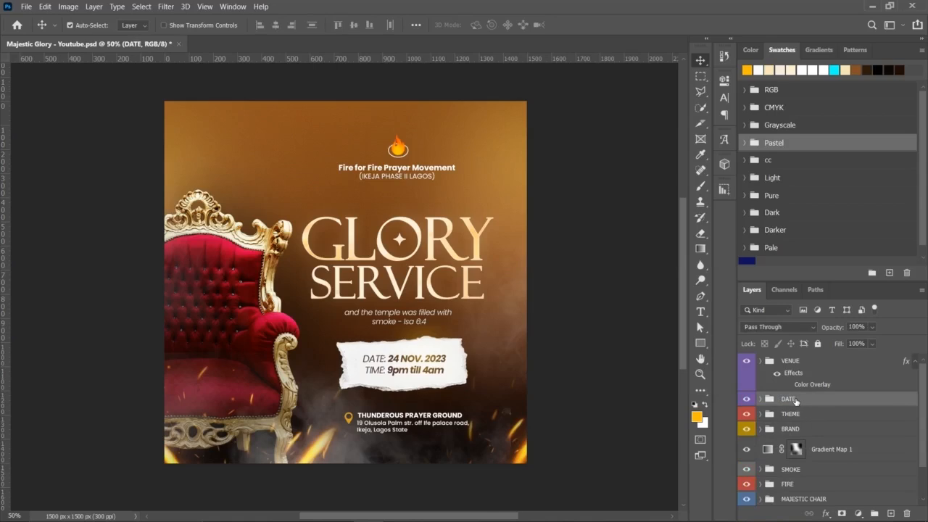
pyautogui.click(814, 363)
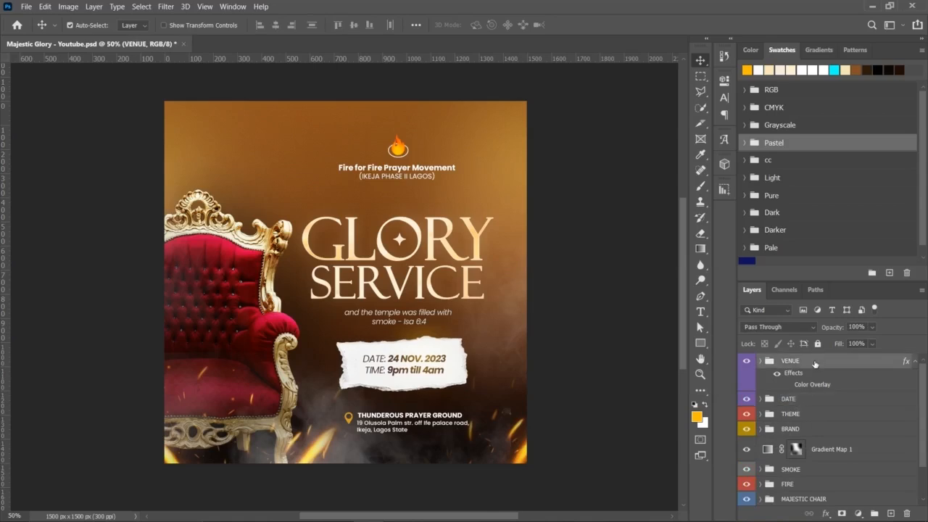
pyautogui.hotkey('shift', 'Up')
pyautogui.hotkey('shift', 'Up')
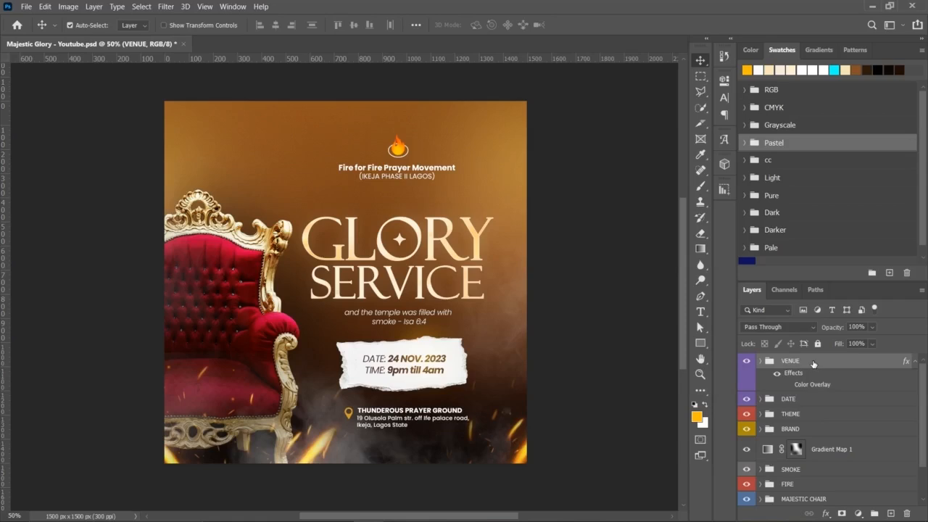
# Step: Add a Color Balance adjustment above the torn paper layer and clip it to the paper
pyautogui.scroll(-3, 347, 377)
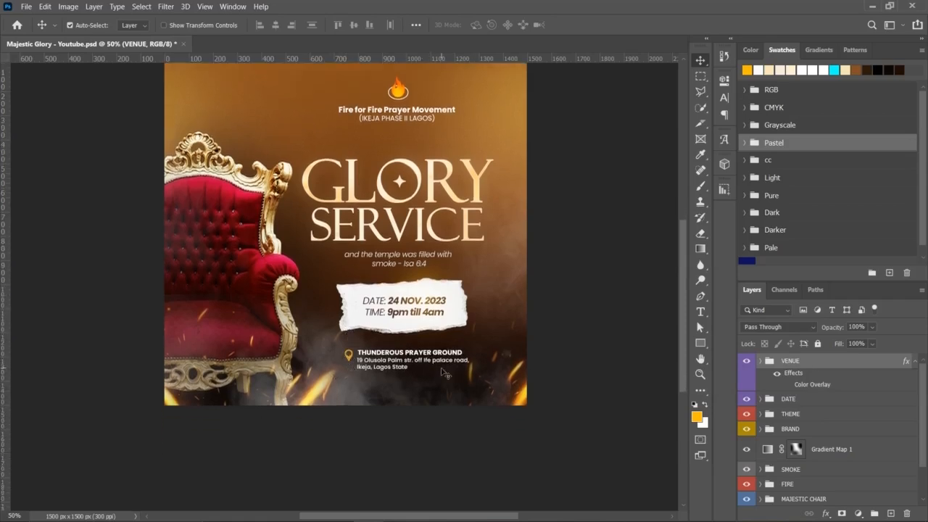
pyautogui.click(395, 323)
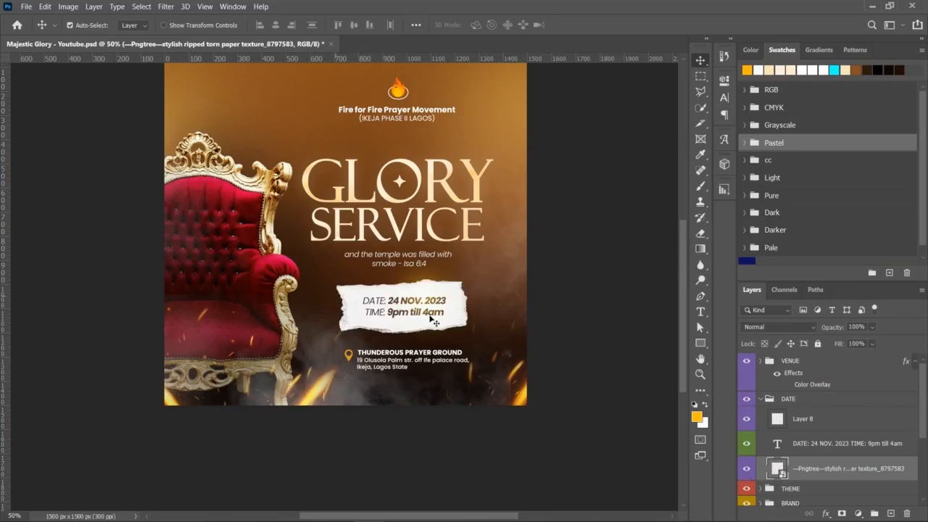
pyautogui.click(859, 514)
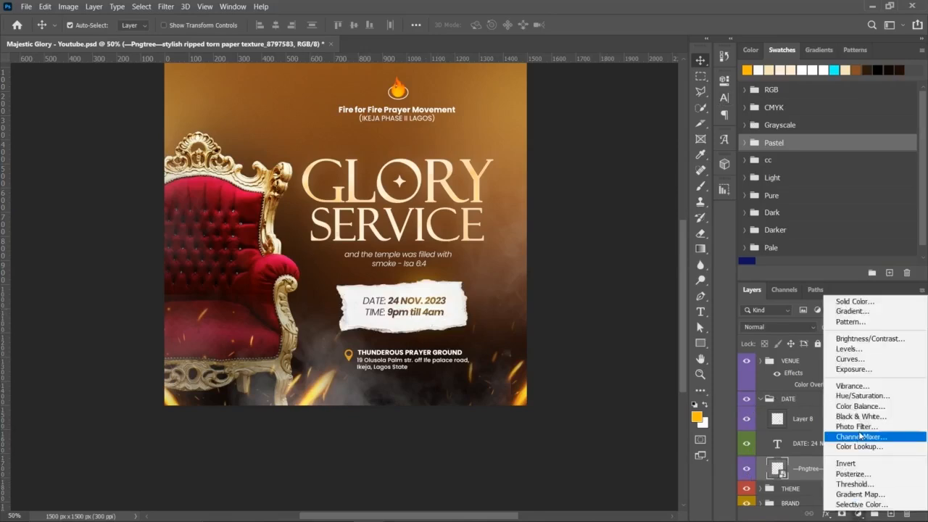
pyautogui.click(860, 406)
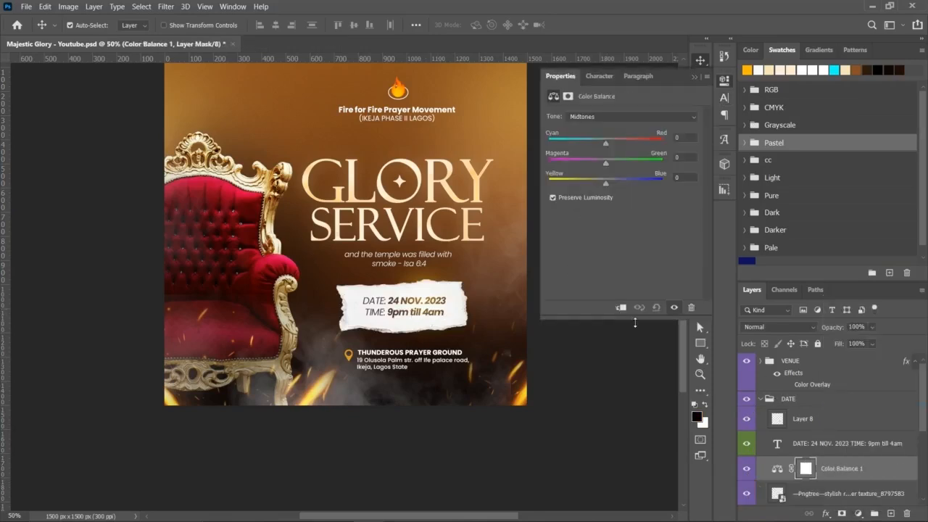
pyautogui.click(623, 308)
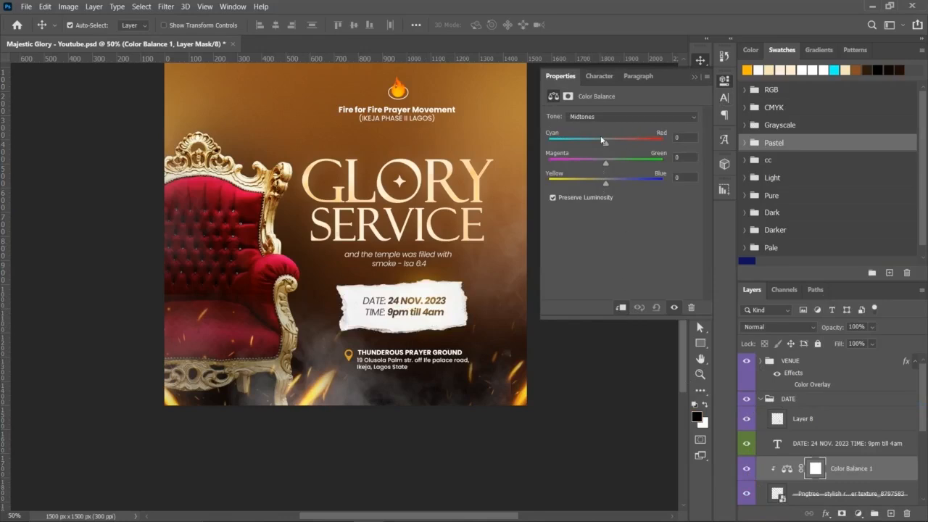
# Step: Warm the torn paper by shifting its midtones toward yellow and red, and set its highlights to red +26 and blue -9
pyautogui.moveTo(605, 183)
pyautogui.mouseDown()
pyautogui.moveTo(622, 183)
pyautogui.moveTo(597, 184)
pyautogui.mouseUp()
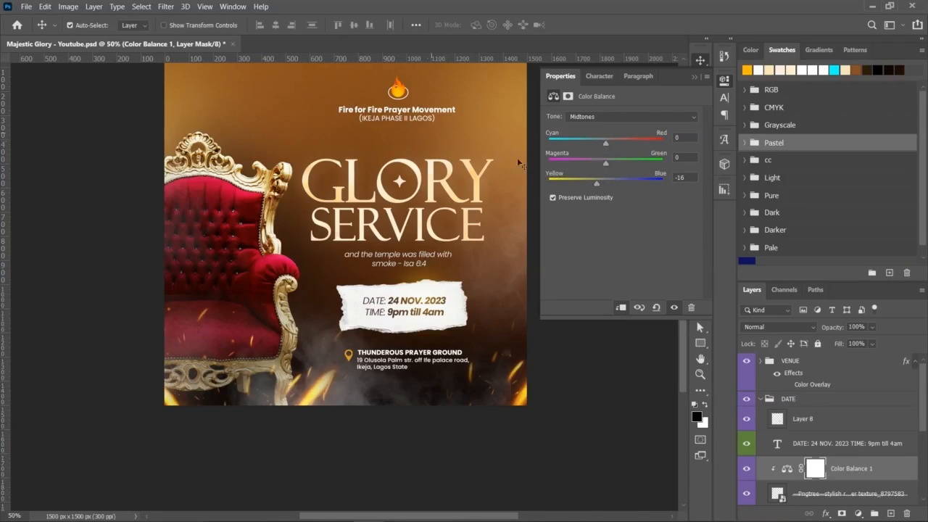
pyautogui.moveTo(605, 143); pyautogui.dragTo(619, 146)
pyautogui.moveTo(615, 145); pyautogui.dragTo(613, 145)
pyautogui.click(609, 116)
pyautogui.click(607, 148)
pyautogui.moveTo(599, 184); pyautogui.dragTo(601, 190)
pyautogui.moveTo(638, 145); pyautogui.dragTo(621, 145)
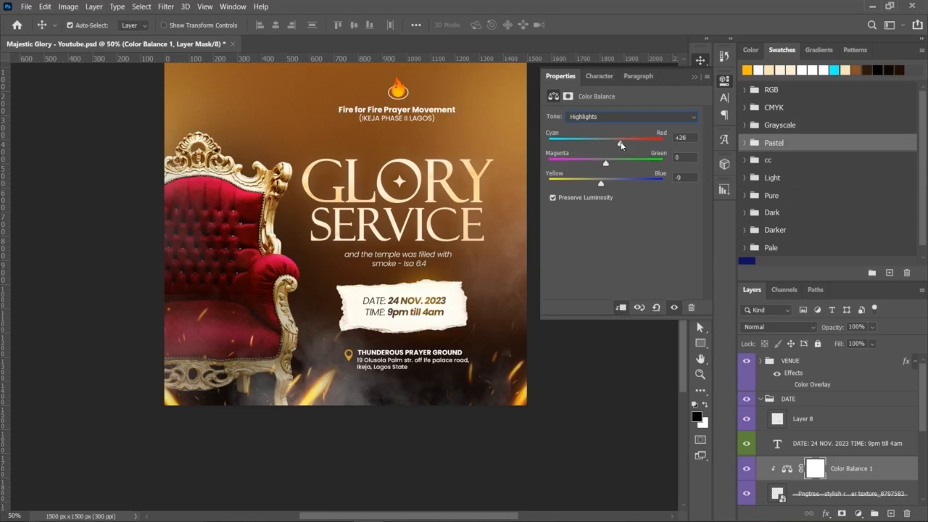
pyautogui.click(693, 76)
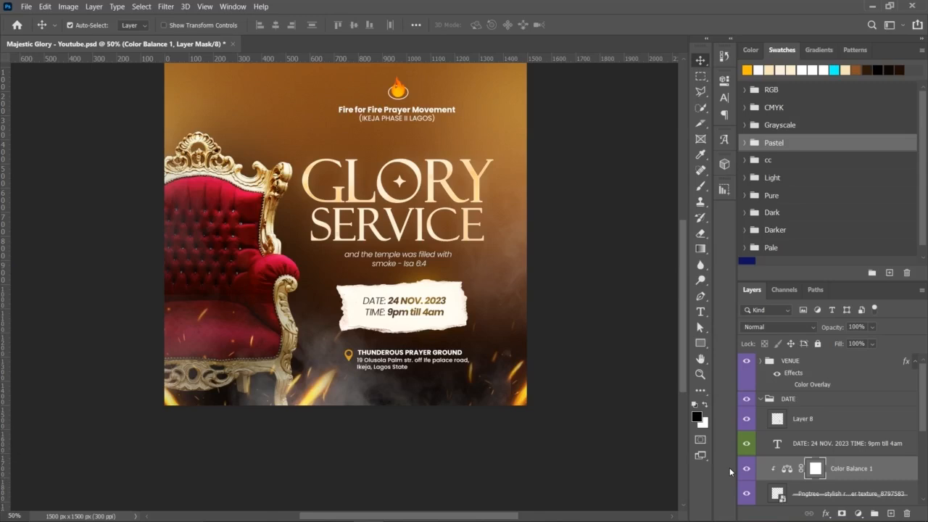
pyautogui.scroll(2, 356, 303)
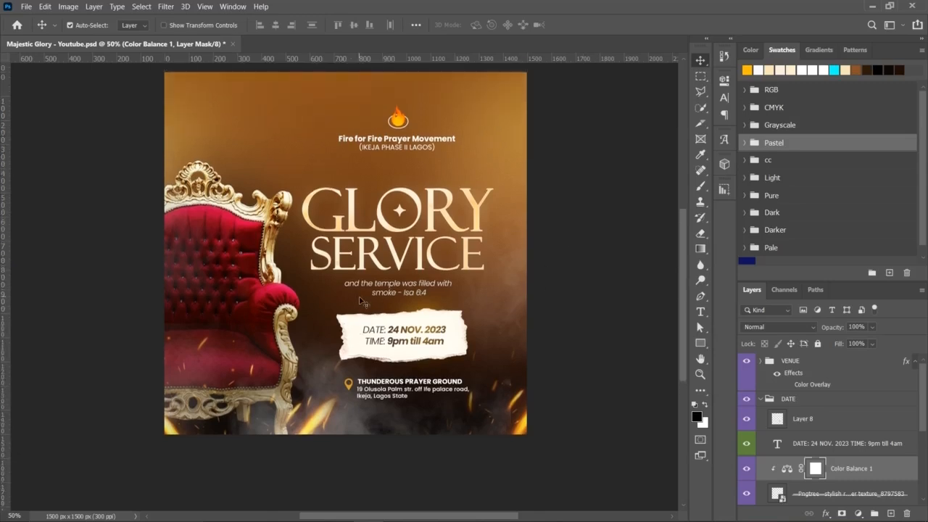
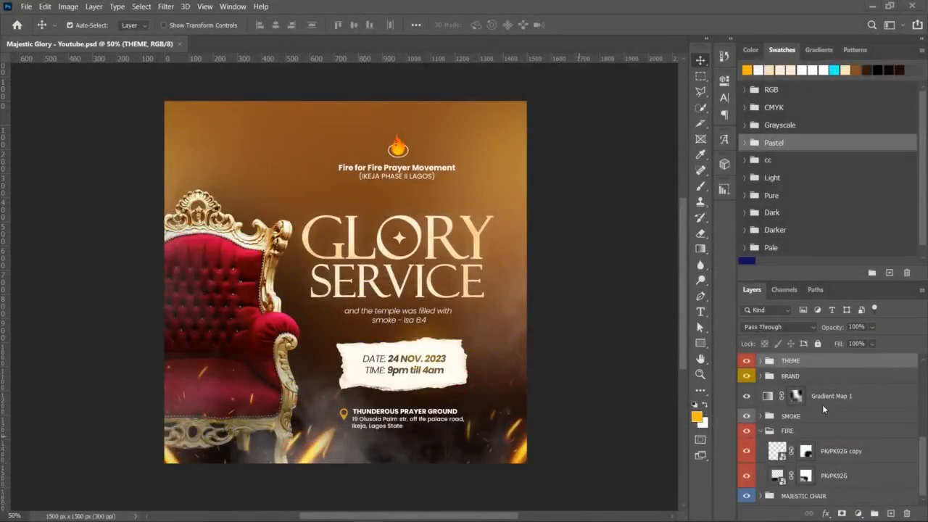
# Step: Collapse the FIRE group and place the BOKEH image as an embedded object directly above Layer 6
pyautogui.scroll(-1, 822, 404)
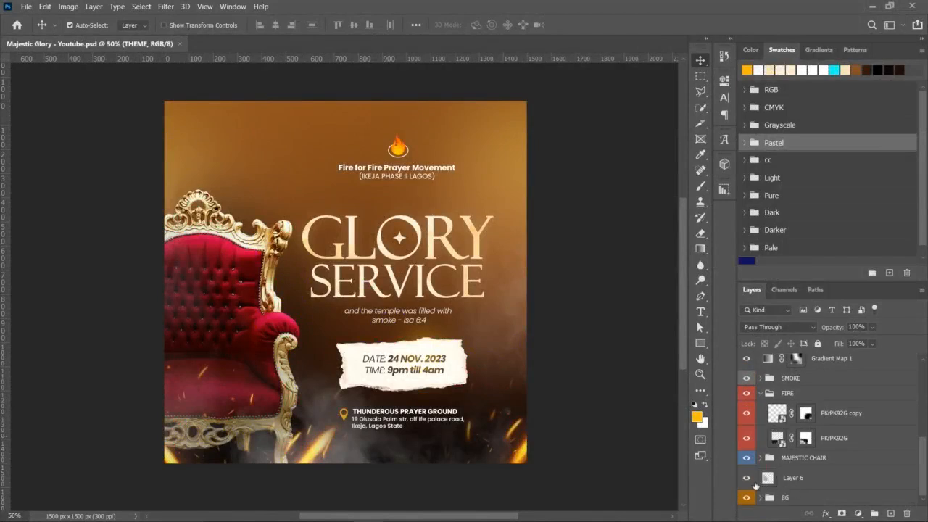
pyautogui.click(833, 462)
pyautogui.click(820, 478)
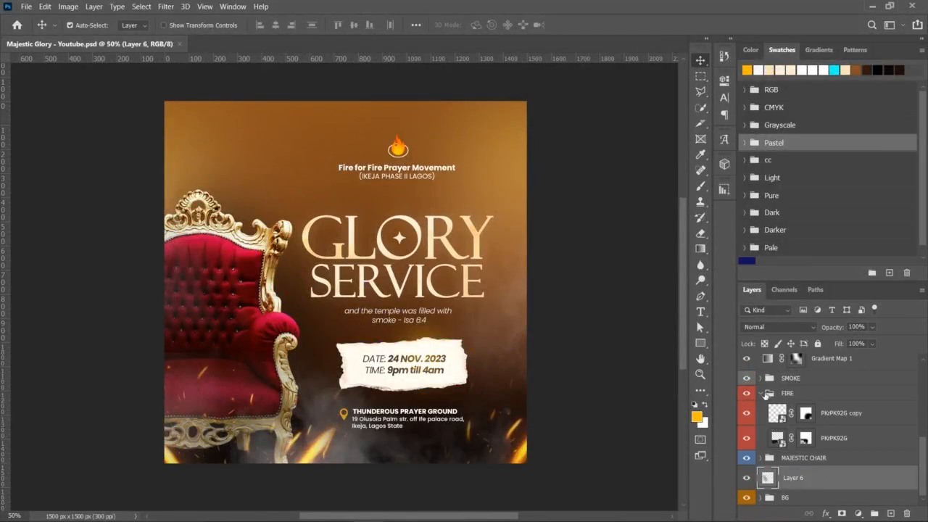
pyautogui.click(761, 393)
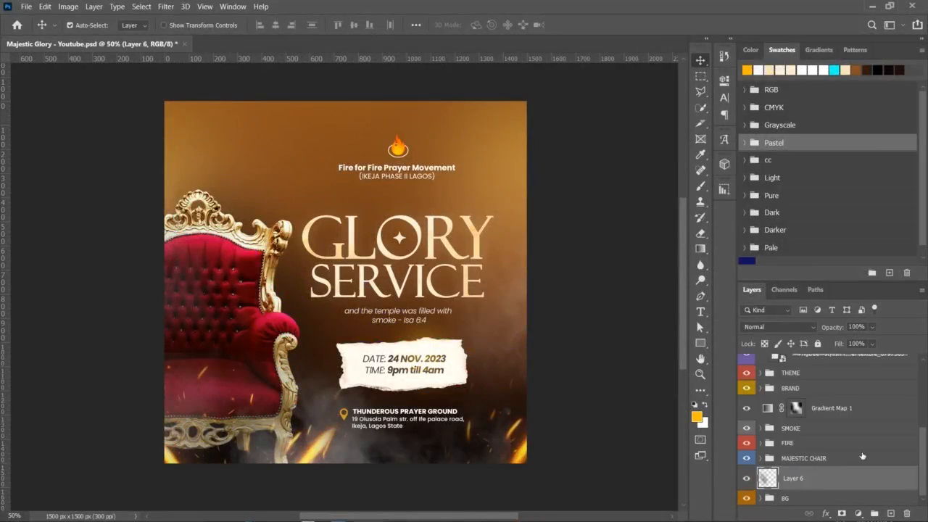
pyautogui.click(25, 7)
pyautogui.click(58, 234)
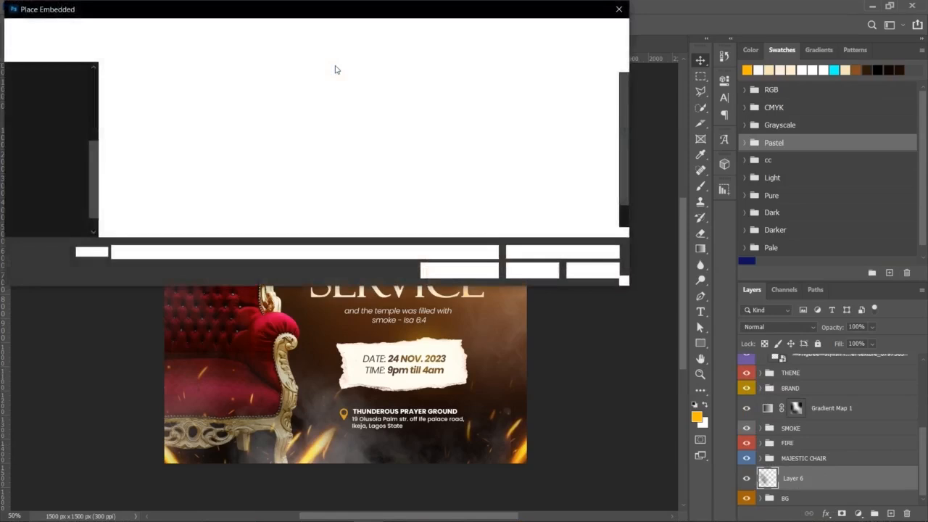
pyautogui.doubleClick(128, 108)
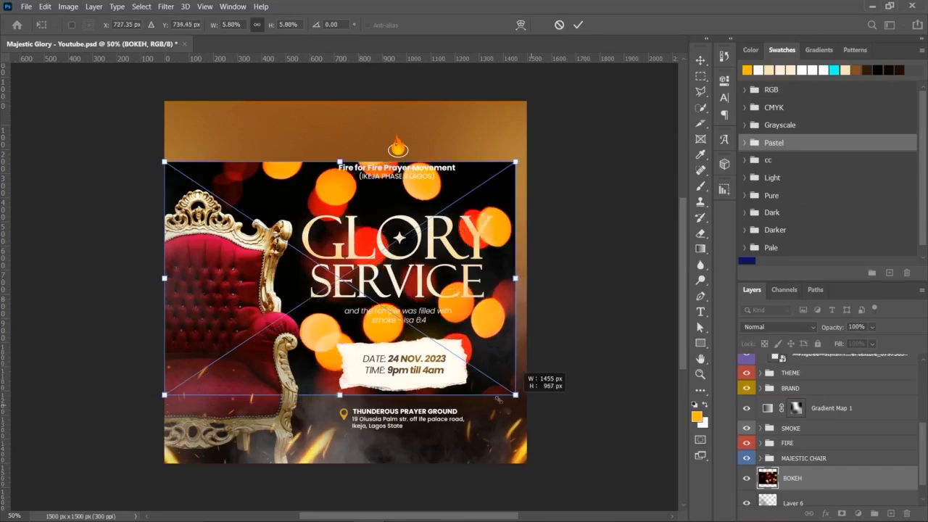
# Step: Scale the BOKEH image to about 4.44%, place it over the flyer's upper-left corner behind the chair, and blend it as Screen
pyautogui.moveTo(530, 406); pyautogui.dragTo(389, 331)
pyautogui.moveTo(294, 224); pyautogui.dragTo(154, 138)
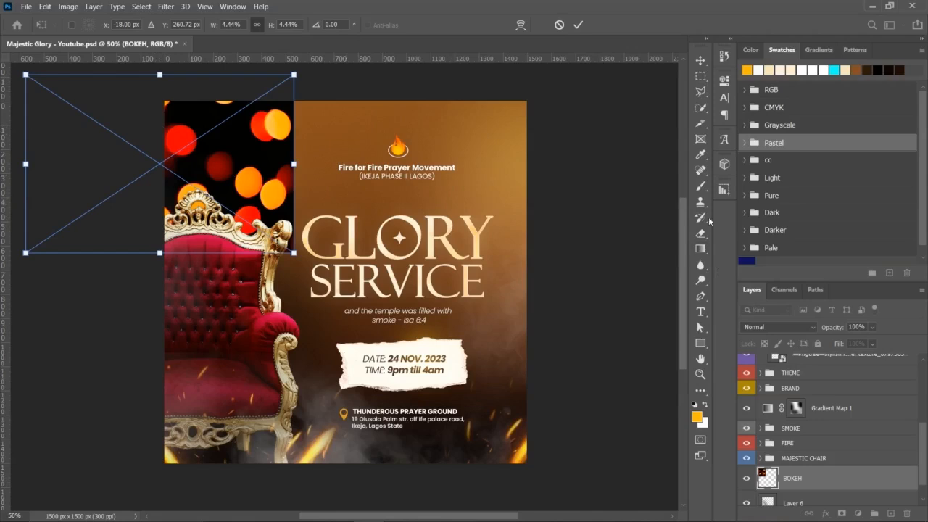
pyautogui.click(578, 25)
pyautogui.click(761, 327)
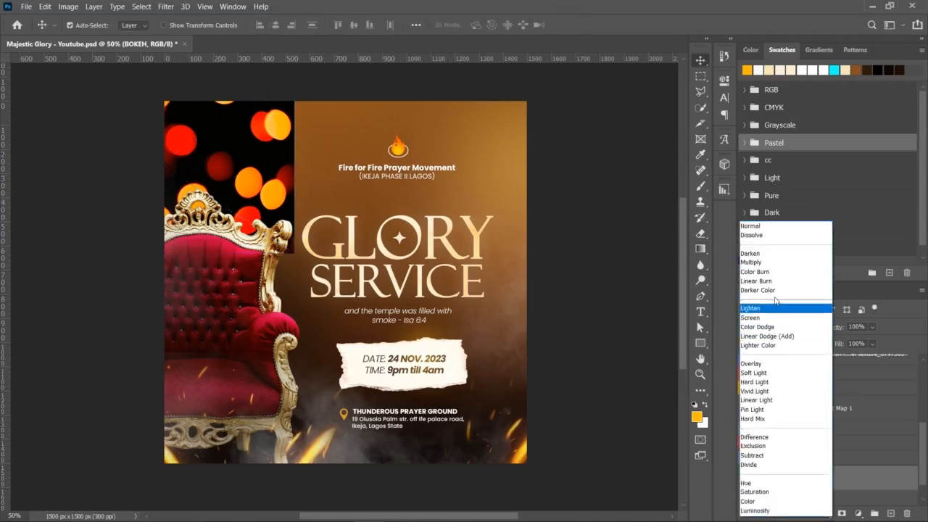
pyautogui.click(761, 317)
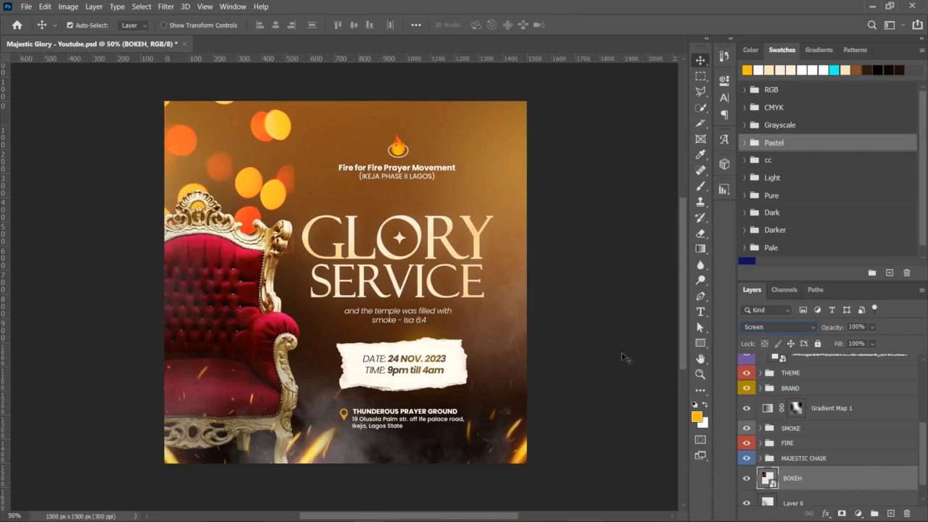
# Step: Add a layer mask to BOKEH and fade its upper-right edge with a soft 600 px black brush
pyautogui.click(842, 513)
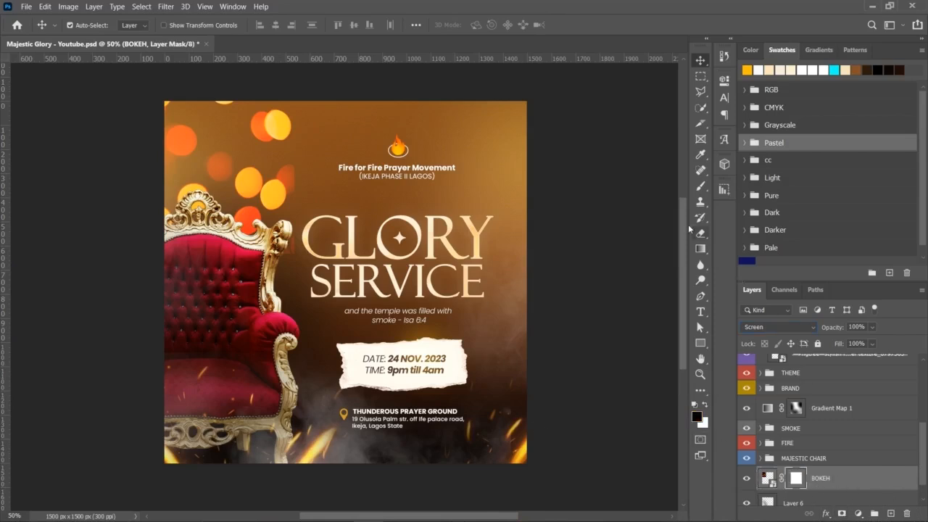
pyautogui.press('b')
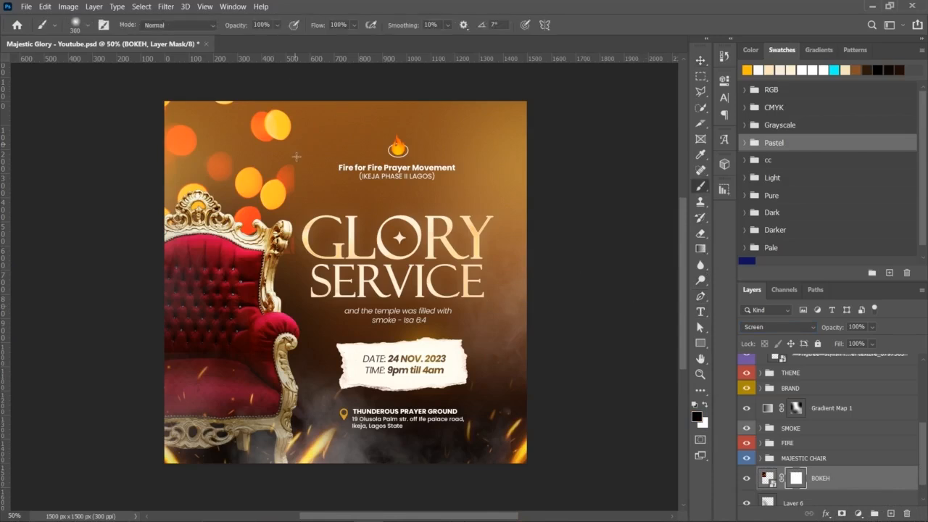
pyautogui.press(']')
pyautogui.press(']')
pyautogui.press(']')
pyautogui.click(277, 135)
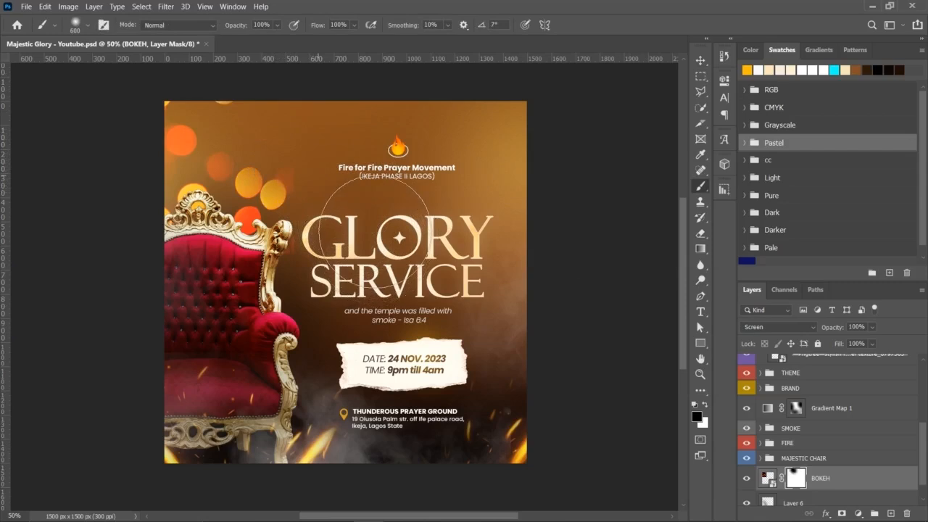
# Step: Soften the bokeh's right side further on the mask with a 400 px brush at 81% opacity and 37% flow
pyautogui.moveTo(319, 29); pyautogui.dragTo(232, 28)
pyautogui.press('[')
pyautogui.press('[')
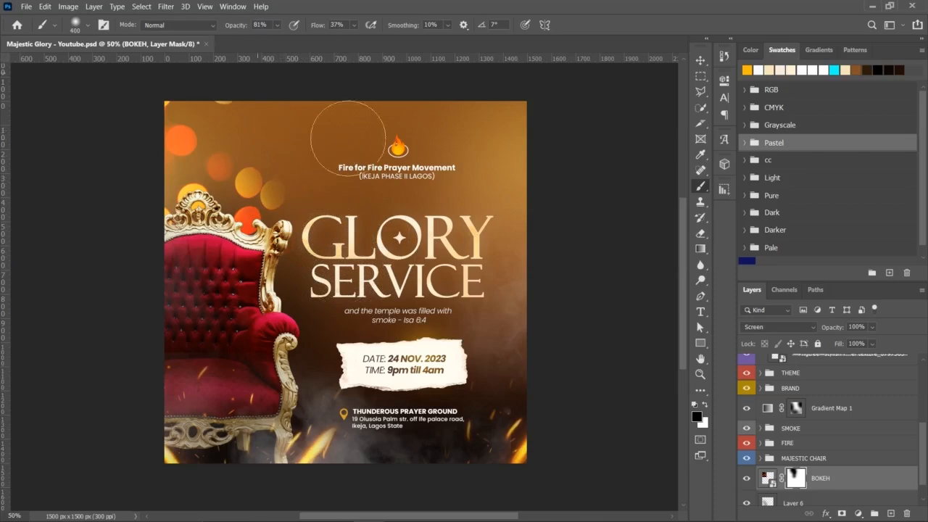
pyautogui.press('v')
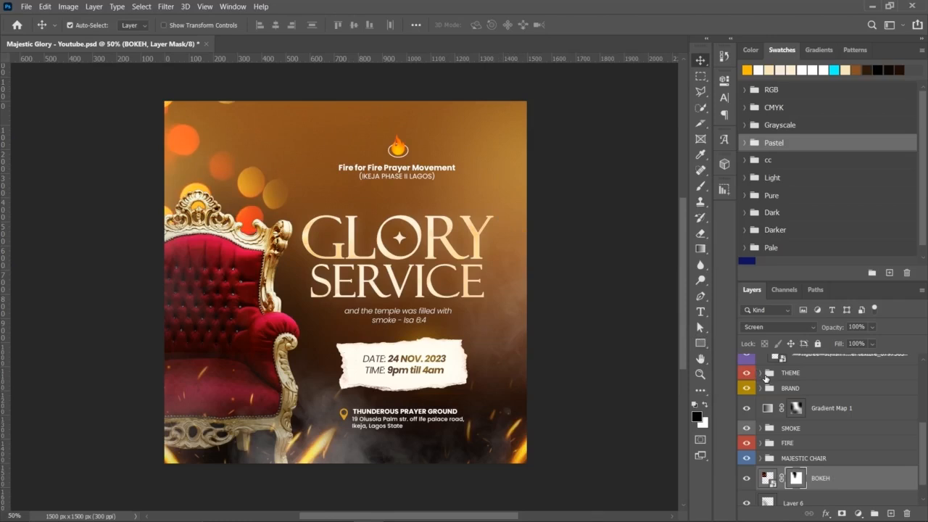
# Step: Add a Hue/Saturation adjustment clipped to BOKEH with saturation -100, and select the BOKEH layer
pyautogui.click(858, 513)
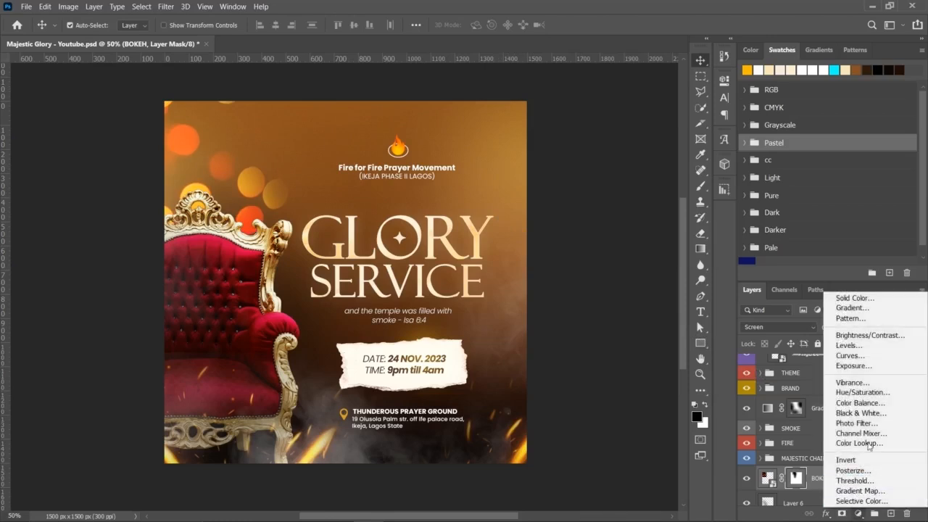
pyautogui.click(859, 392)
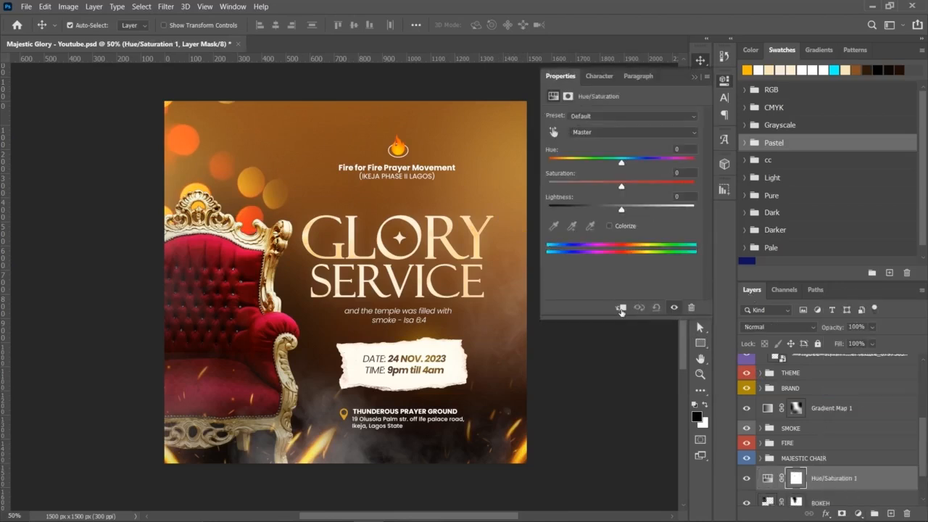
pyautogui.click(620, 308)
pyautogui.moveTo(621, 186); pyautogui.dragTo(501, 181)
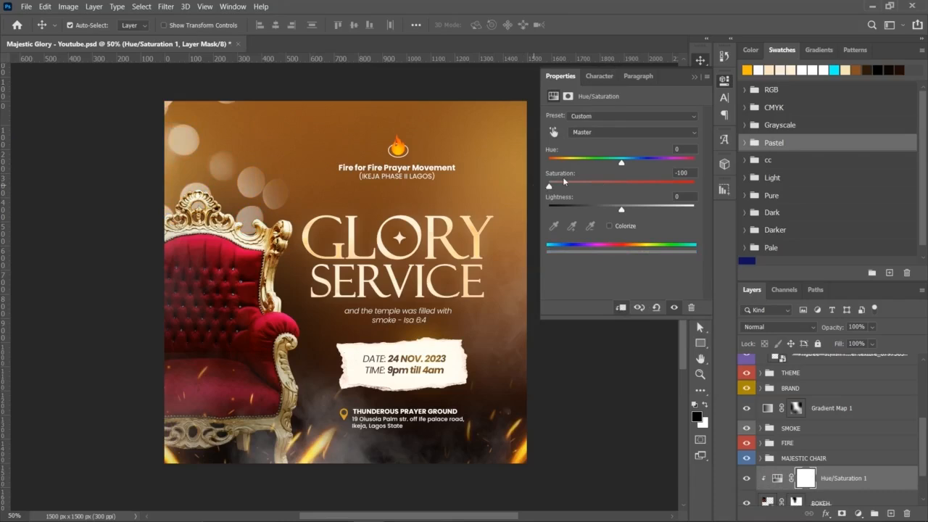
pyautogui.click(851, 500)
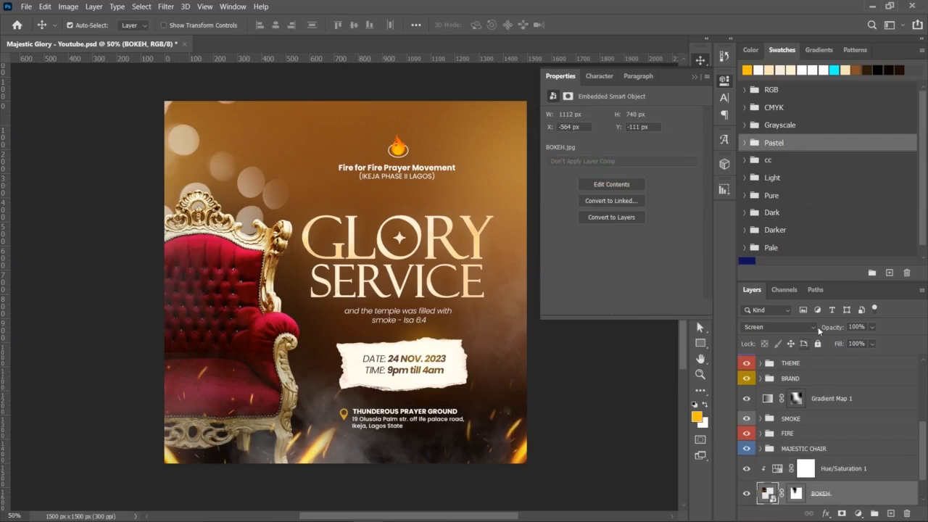
# Step: Lower the BOKEH layer's opacity to 61% and fade it further on its mask with a soft 600 px black brush
pyautogui.moveTo(837, 328)
pyautogui.mouseDown()
pyautogui.moveTo(812, 324)
pyautogui.moveTo(836, 331)
pyautogui.mouseUp()
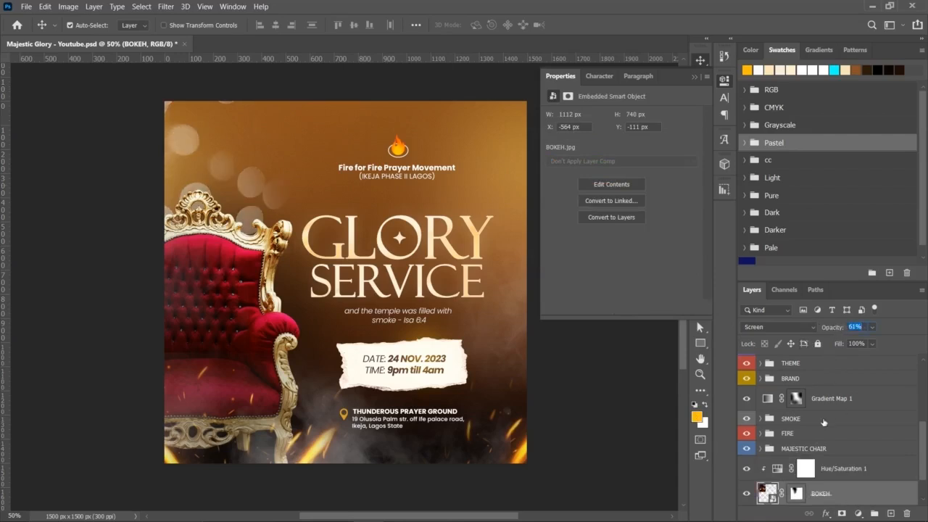
pyautogui.click(796, 493)
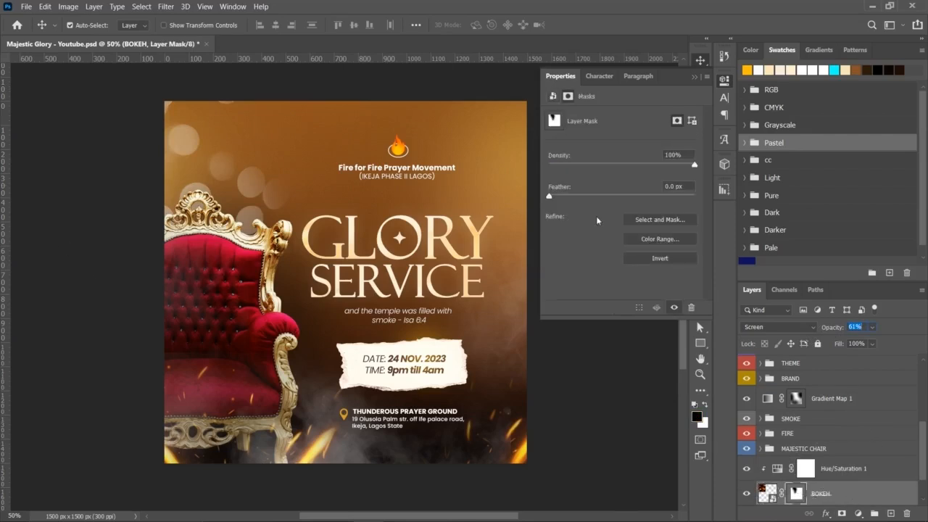
pyautogui.click(695, 76)
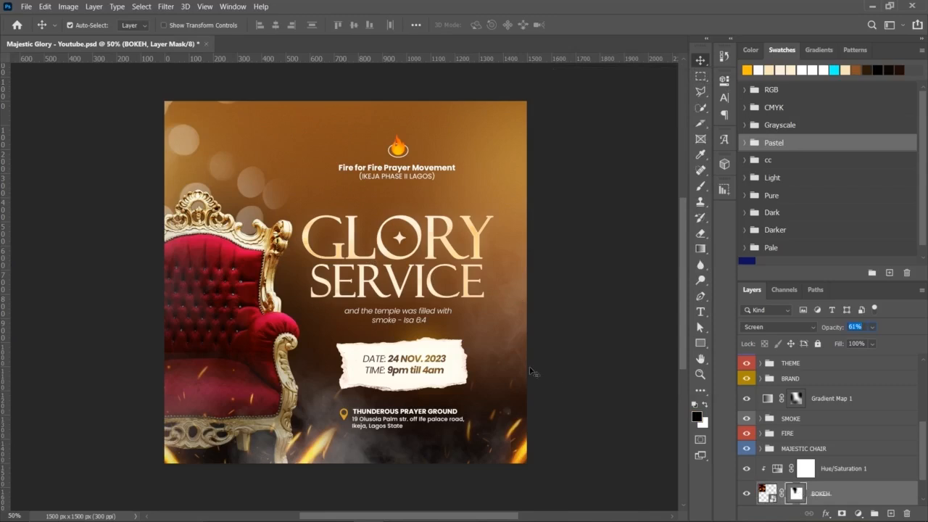
pyautogui.click(700, 185)
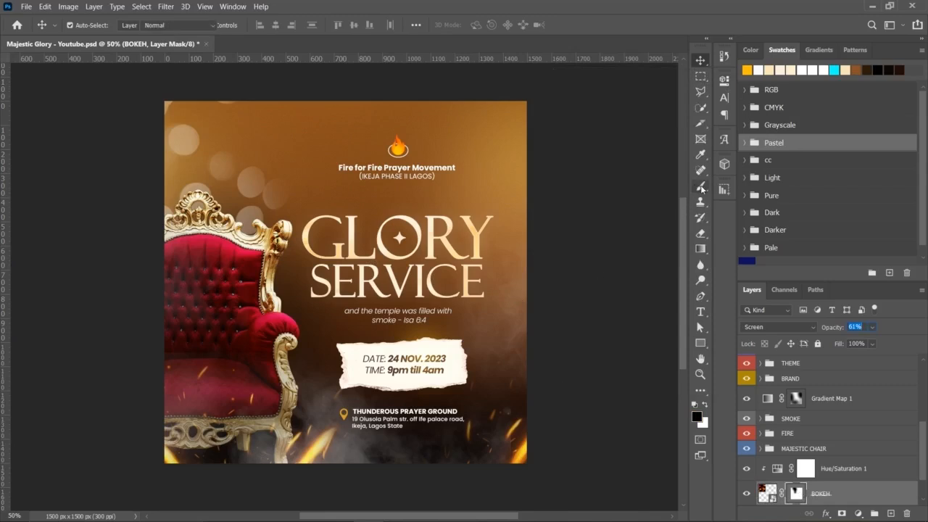
pyautogui.press(']')
pyautogui.press(']')
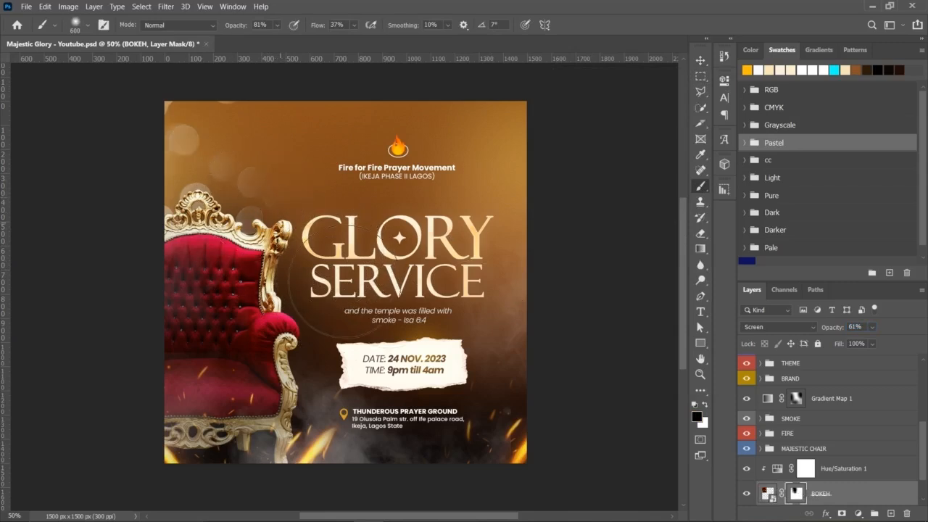
pyautogui.press('v')
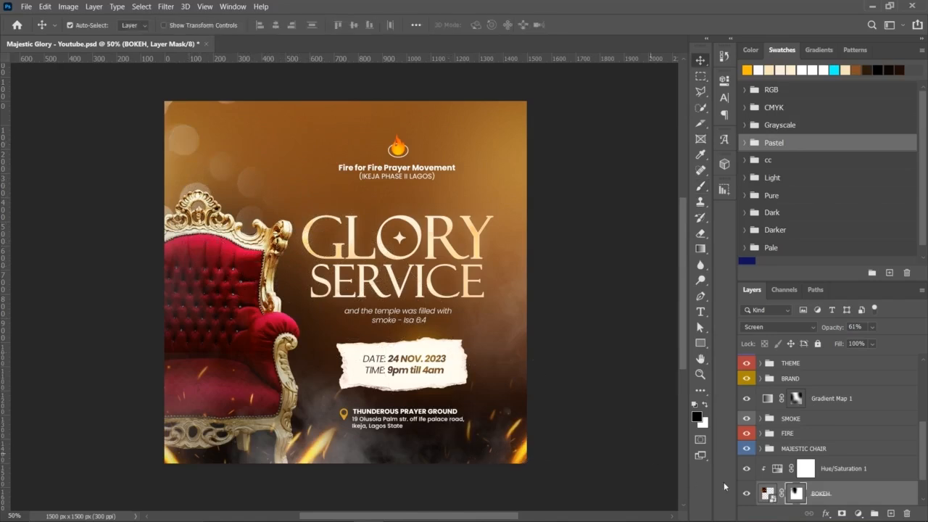
# Step: Apply a Gaussian Blur with a radius of 8 pixels to the BOKEH image itself, not its mask
pyautogui.click(771, 493)
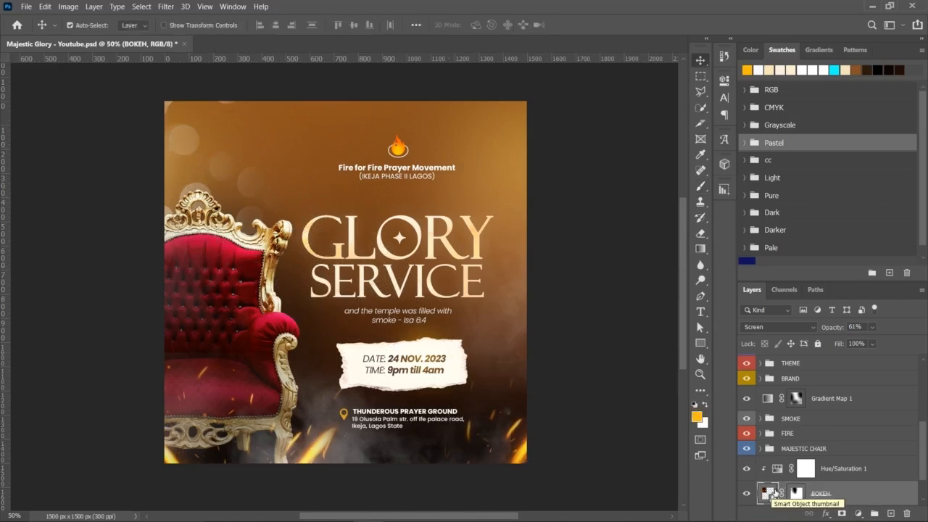
pyautogui.click(165, 6)
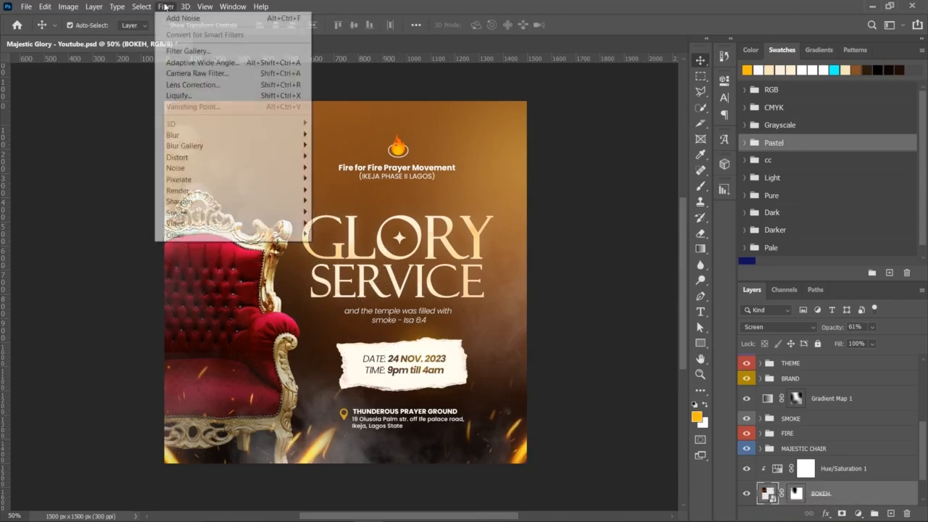
pyautogui.moveTo(222, 138)
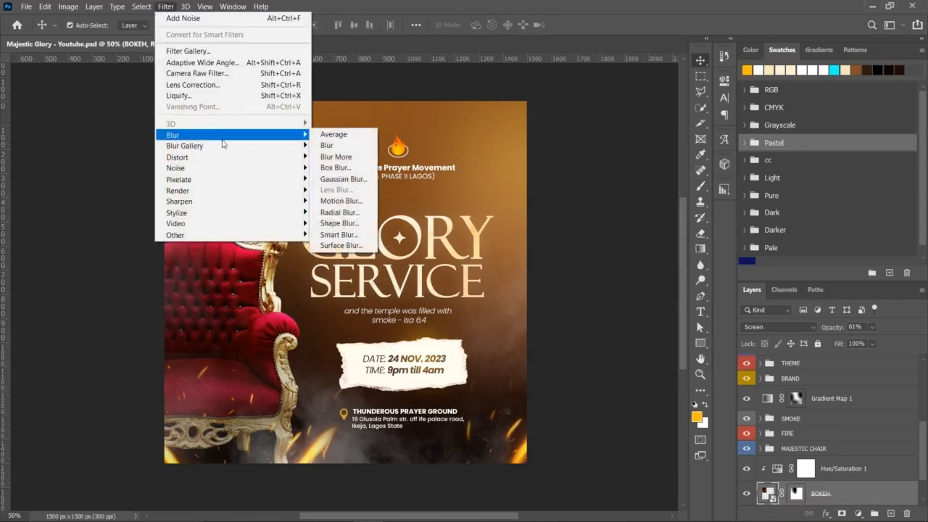
pyautogui.click(346, 180)
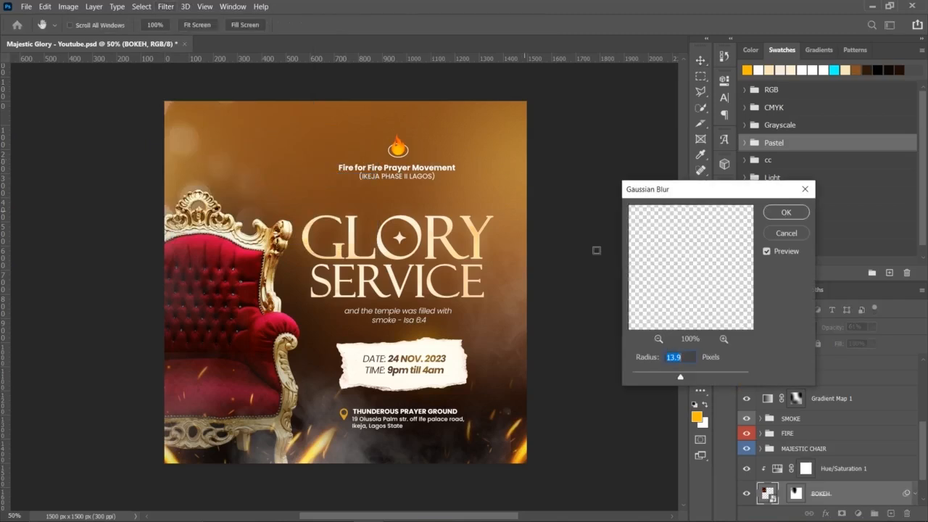
pyautogui.write('3')
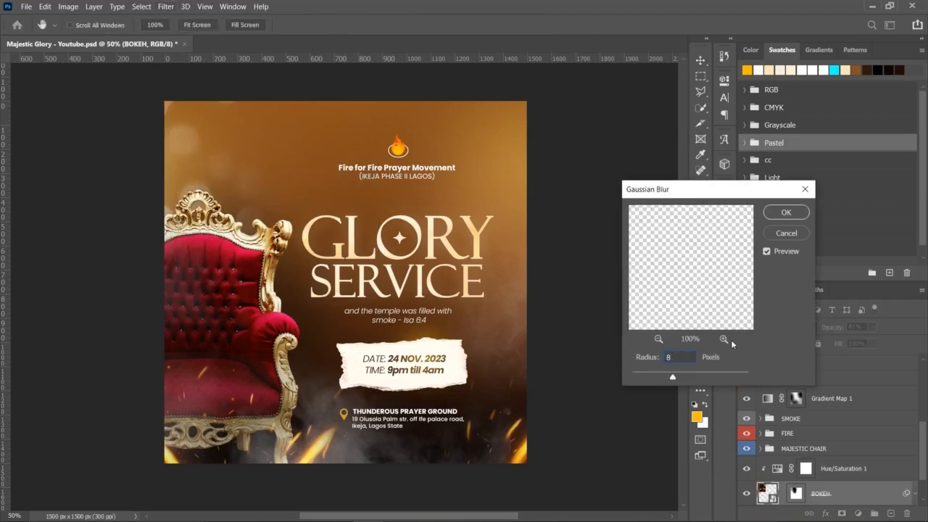
pyautogui.press('Return')
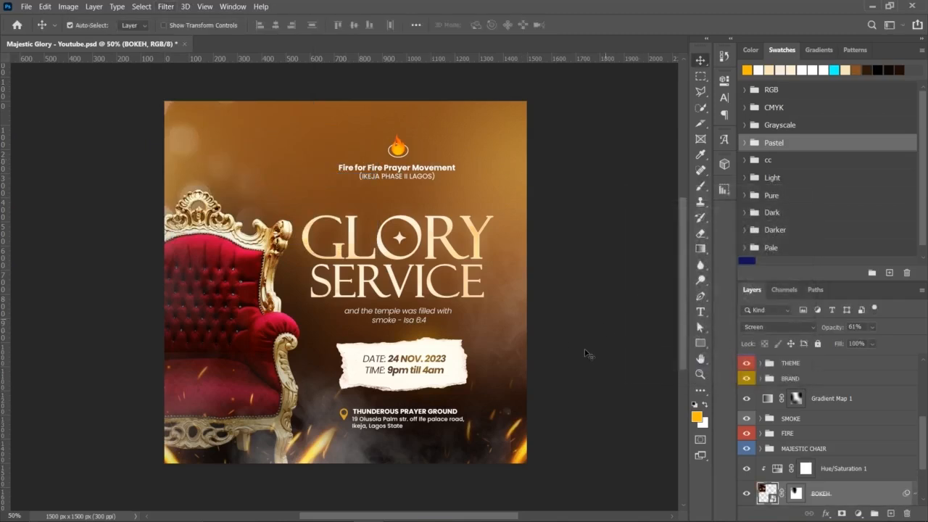
# Step: Enlarge the BOKEH image to about 104.69%, extending it toward the headline
pyautogui.hotkey('ctrl', 't')
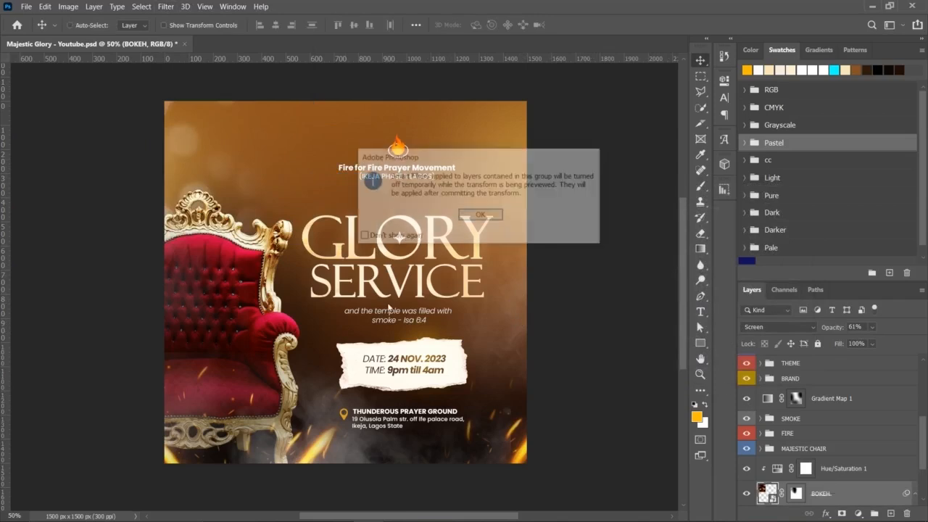
pyautogui.click(480, 214)
pyautogui.moveTo(297, 253); pyautogui.dragTo(318, 261)
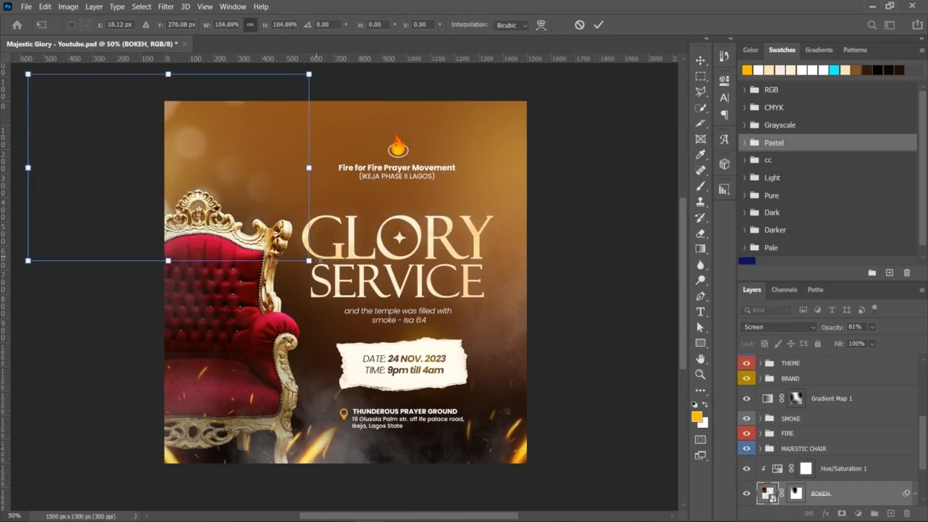
pyautogui.press('Return')
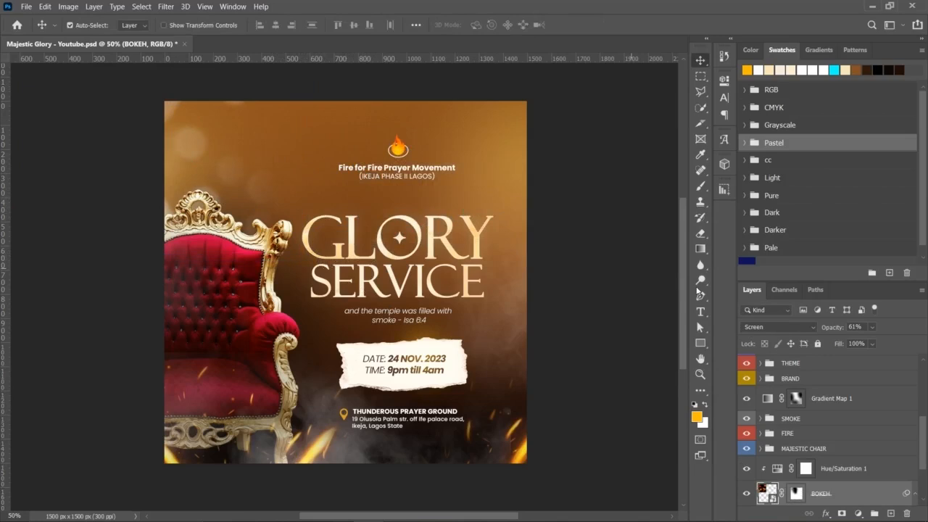
# Step: Group the BOKEH layer with its Hue/Saturation adjustment and name the group BOKEH LEFT
pyautogui.click(875, 472)
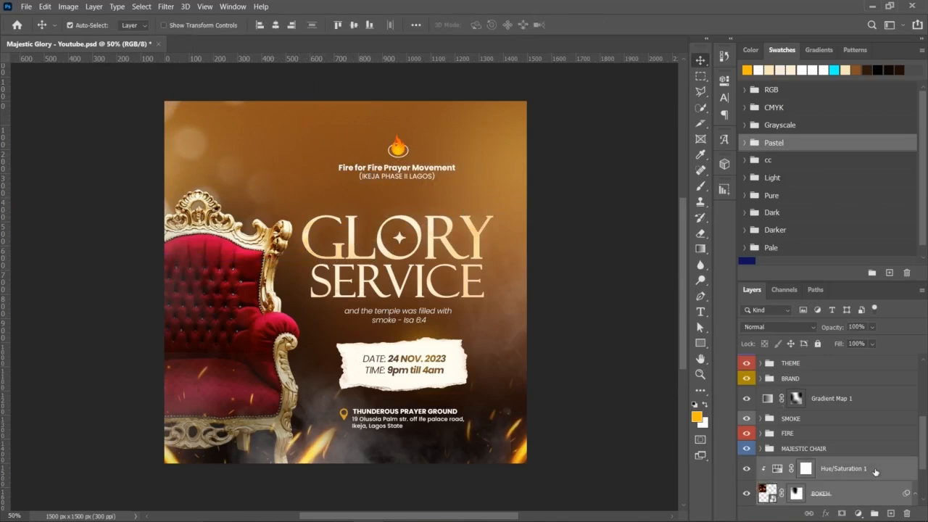
pyautogui.hotkey('ctrl', 'g')
pyautogui.doubleClick(791, 463)
pyautogui.write('BOKEH LEF')
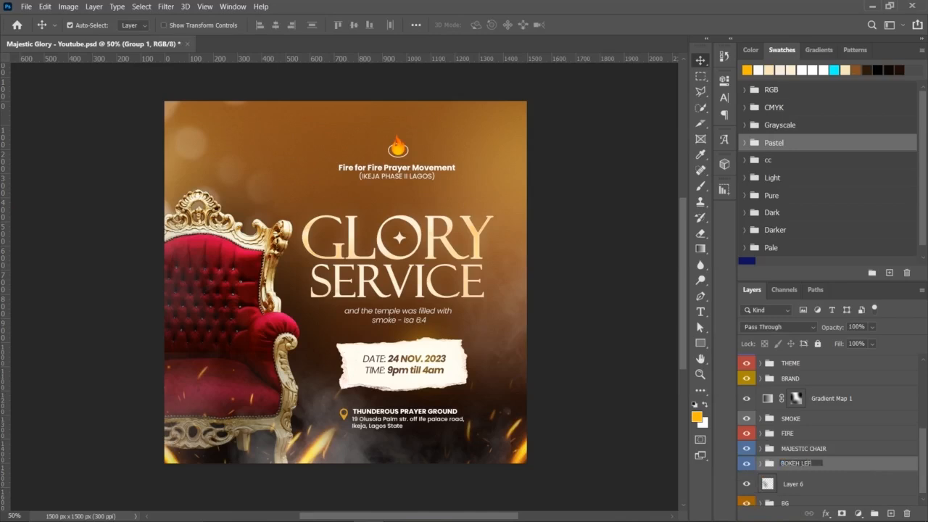
pyautogui.write('T')
pyautogui.press('Return')
# Step: Duplicate the BOKEH LEFT group and move the copy over the flyer's upper-right corner
pyautogui.hotkey('ctrl', 'j')
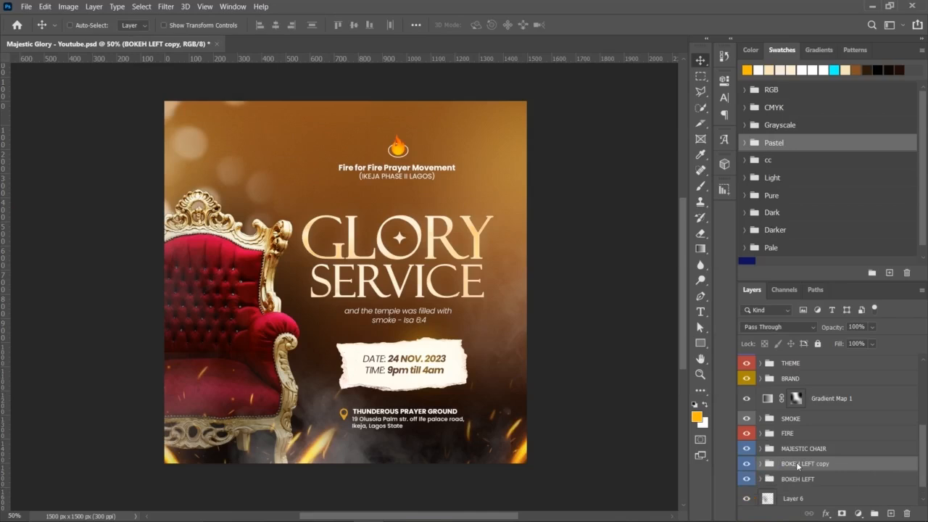
pyautogui.hotkey('ctrl', 't')
pyautogui.press('Return')
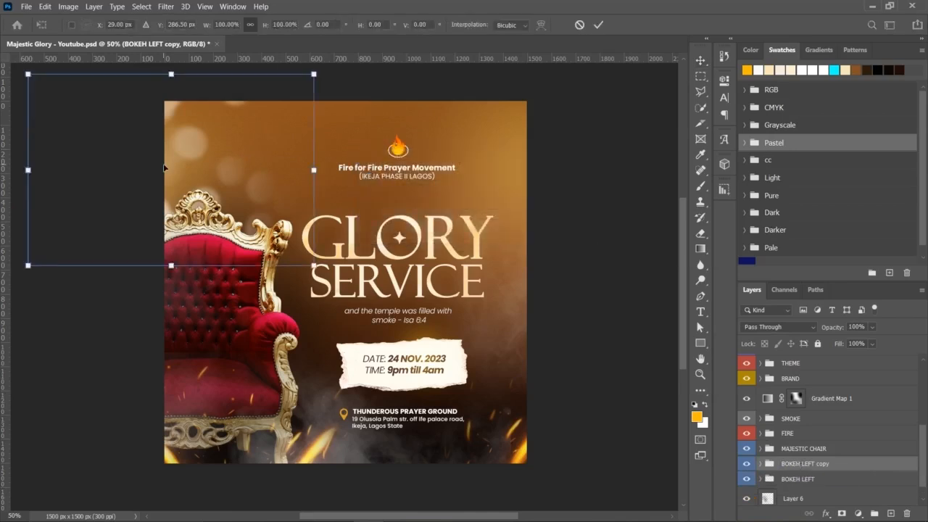
pyautogui.moveTo(164, 168); pyautogui.dragTo(477, 177)
pyautogui.click(598, 25)
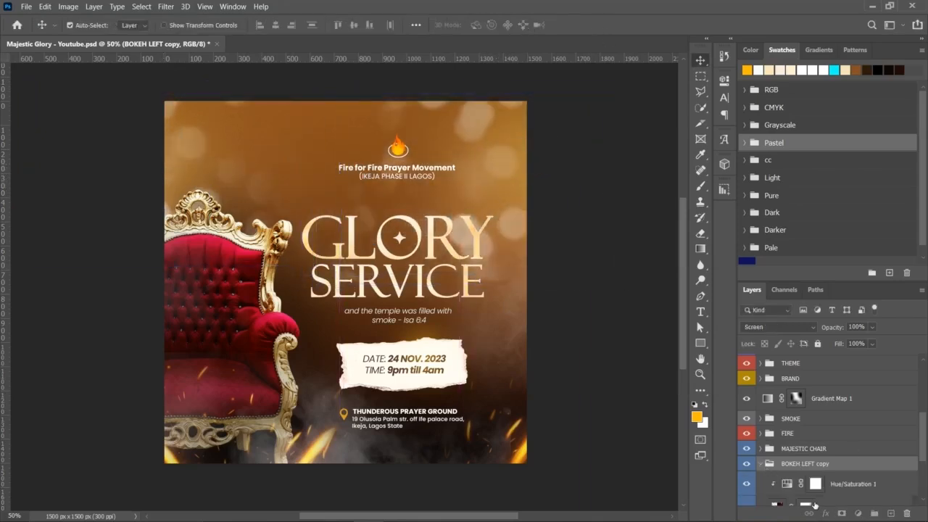
# Step: Fade the copied bokeh in the flyer's upper-right area by painting black on its layer mask
pyautogui.click(807, 505)
pyautogui.press('b')
pyautogui.press('d')
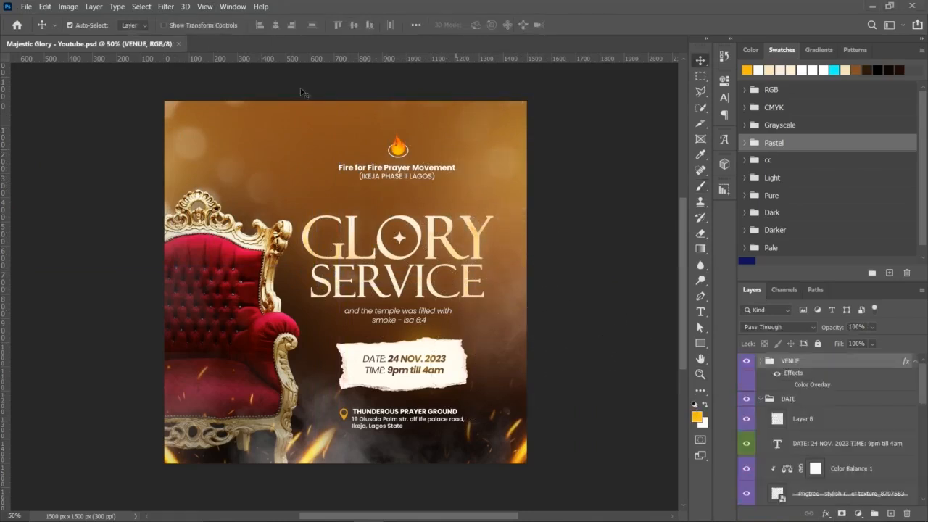
# Step: Place the golden-flying-fabric-3d-wave-cloth-white-background image from the Assets folder as an embedded object
pyautogui.click(26, 6)
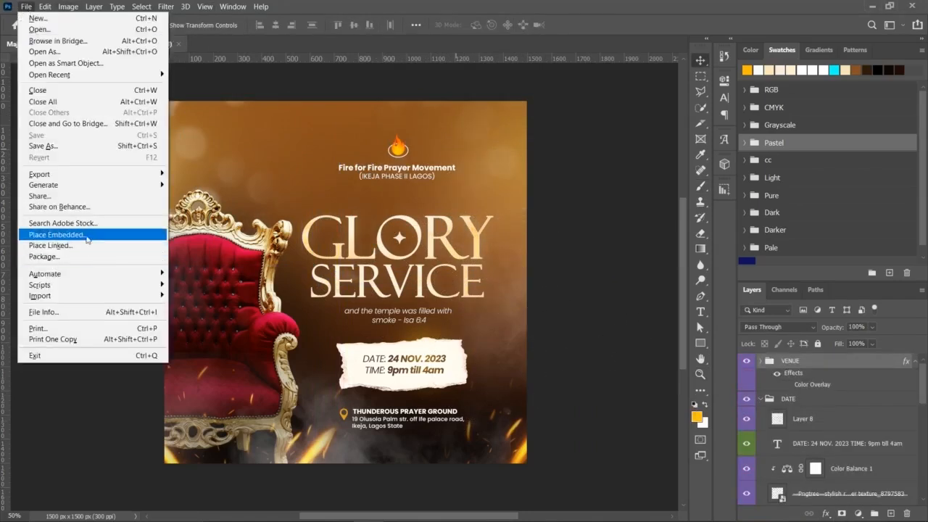
pyautogui.click(73, 235)
pyautogui.doubleClick(286, 107)
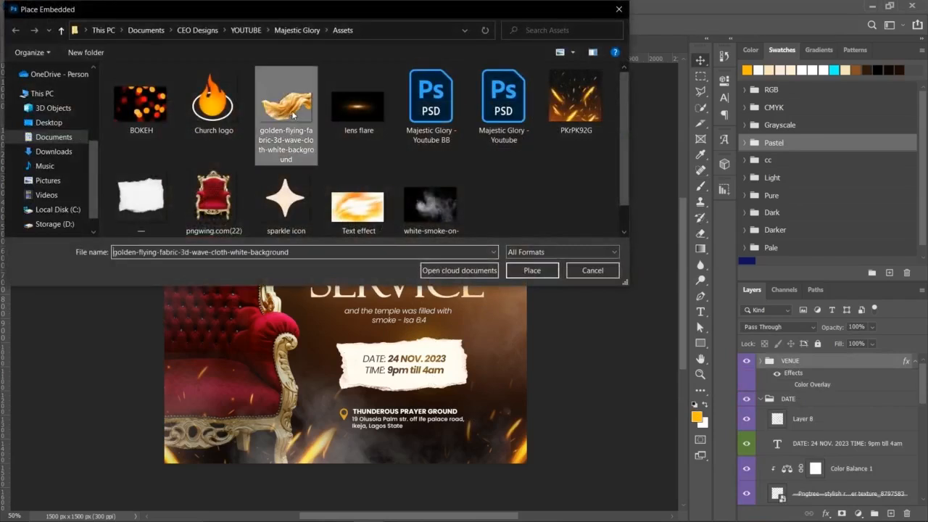
# Step: Resize the golden fabric, rotate it about 32°, and position it partly outside the flyer's upper-right corner
pyautogui.moveTo(390, 272); pyautogui.dragTo(437, 185)
pyautogui.moveTo(608, 212); pyautogui.dragTo(507, 366)
pyautogui.moveTo(422, 216); pyautogui.dragTo(532, 139)
pyautogui.moveTo(431, 190); pyautogui.dragTo(529, 168)
pyautogui.moveTo(601, 293); pyautogui.dragTo(644, 258)
pyautogui.moveTo(515, 151)
pyautogui.mouseDown()
pyautogui.moveTo(505, 142)
pyautogui.moveTo(525, 169)
pyautogui.moveTo(513, 163)
pyautogui.mouseUp()
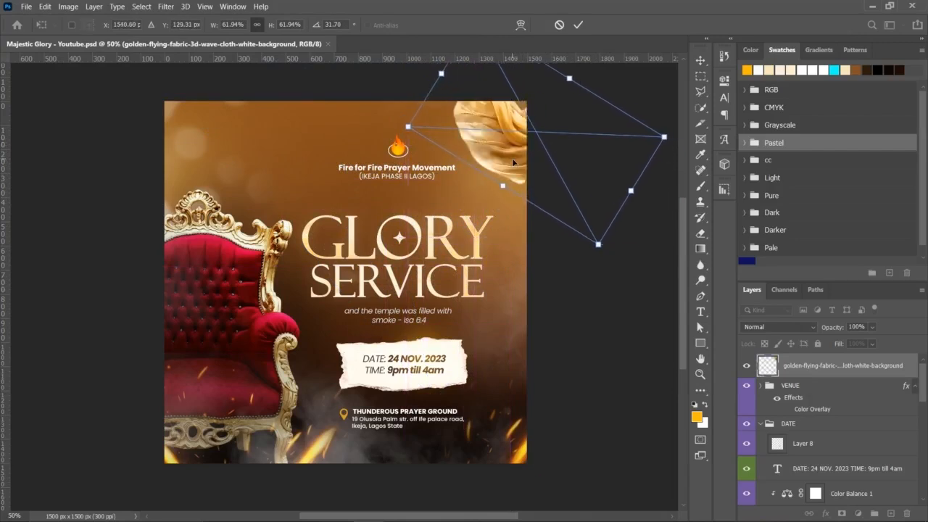
pyautogui.moveTo(605, 242); pyautogui.dragTo(622, 271)
pyautogui.moveTo(534, 175); pyautogui.dragTo(540, 156)
pyautogui.press('Return')
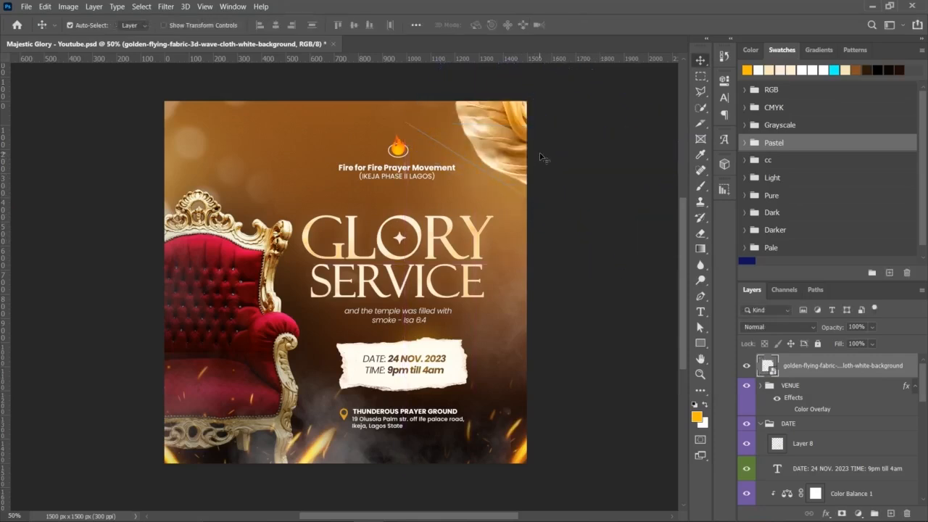
# Step: Apply a Gaussian Blur with a radius of 5 pixels to the golden fabric
pyautogui.click(166, 6)
pyautogui.moveTo(239, 134)
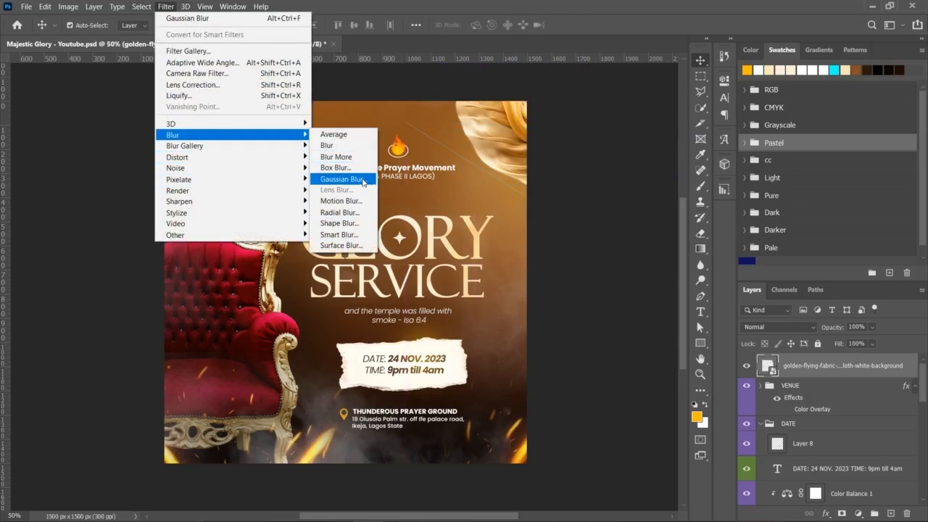
pyautogui.click(340, 179)
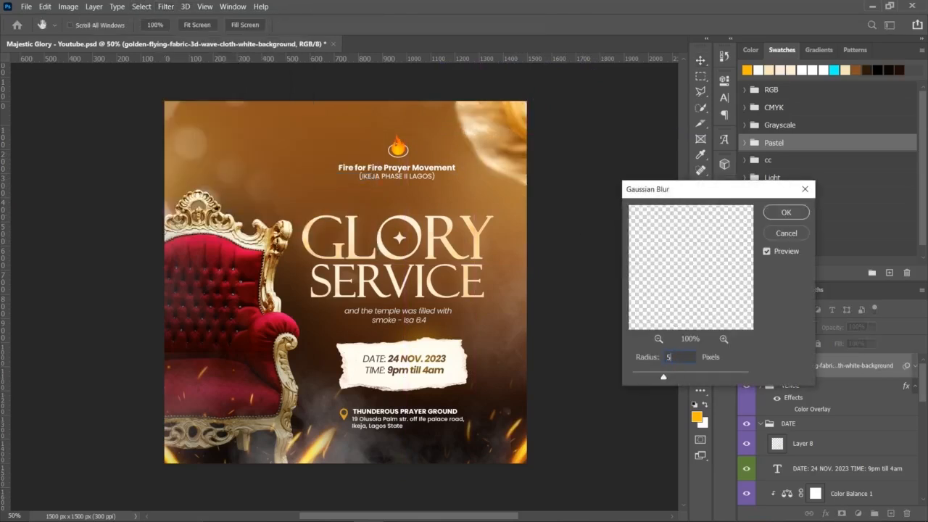
pyautogui.press('Return')
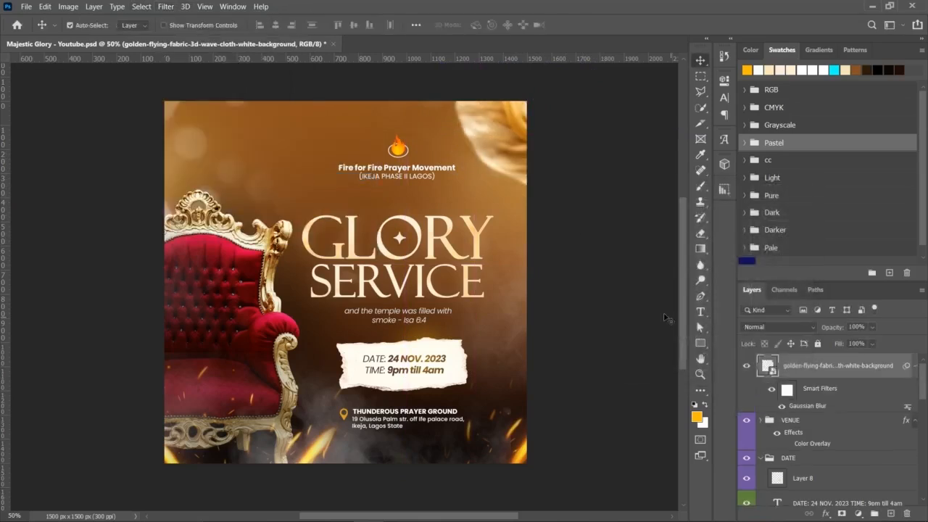
# Step: Add a Motion Blur to the golden fabric with a 9° angle and a distance of 30 pixels
pyautogui.click(167, 8)
pyautogui.moveTo(255, 139)
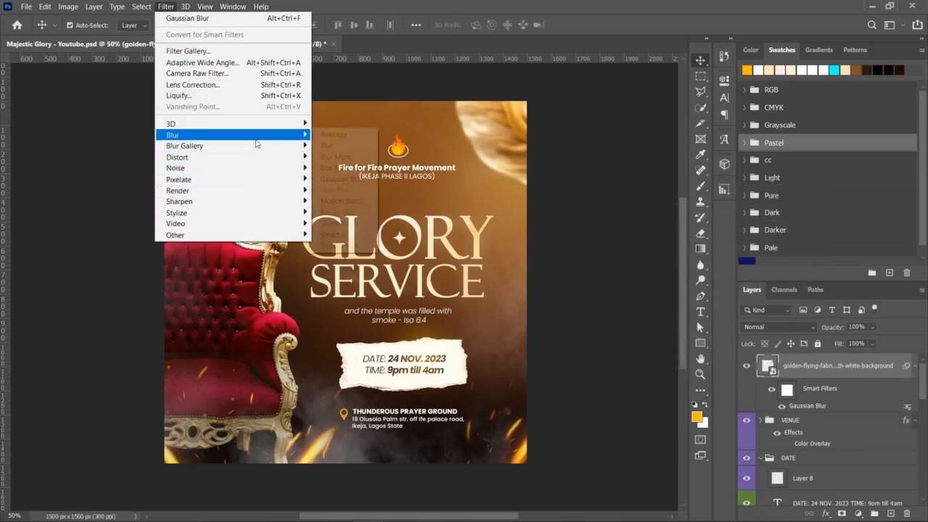
pyautogui.click(362, 201)
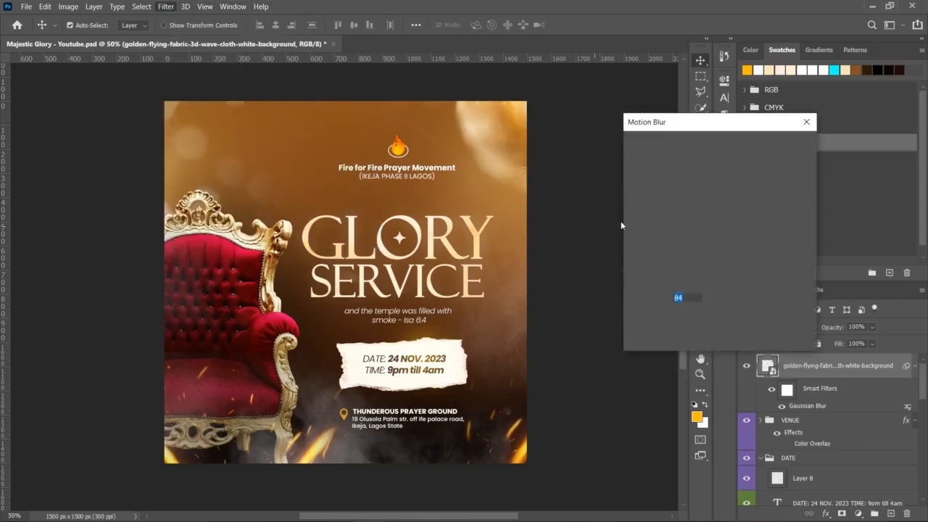
pyautogui.moveTo(734, 294); pyautogui.dragTo(740, 299)
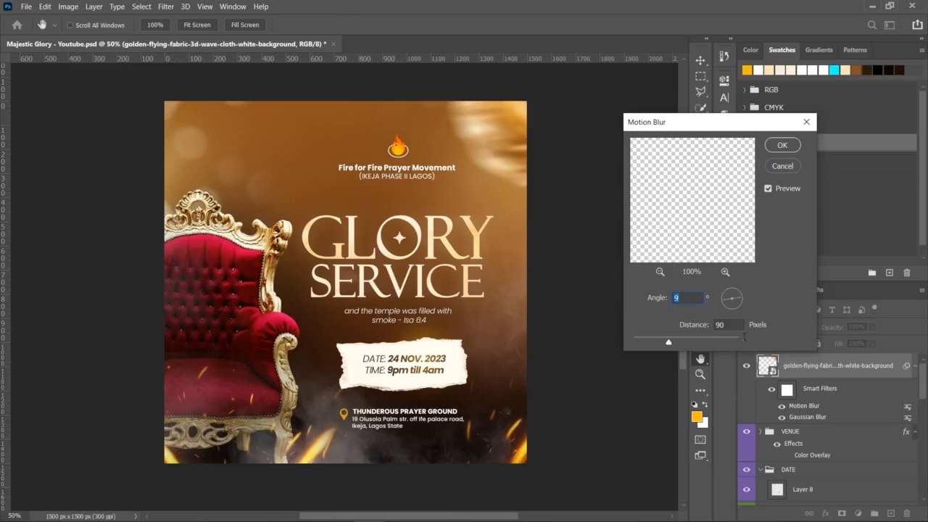
pyautogui.write('30')
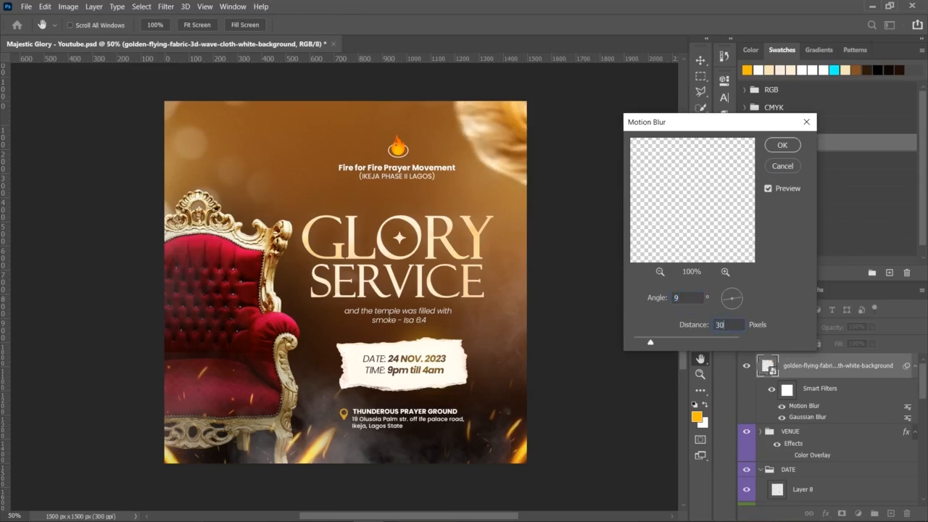
pyautogui.press('Return')
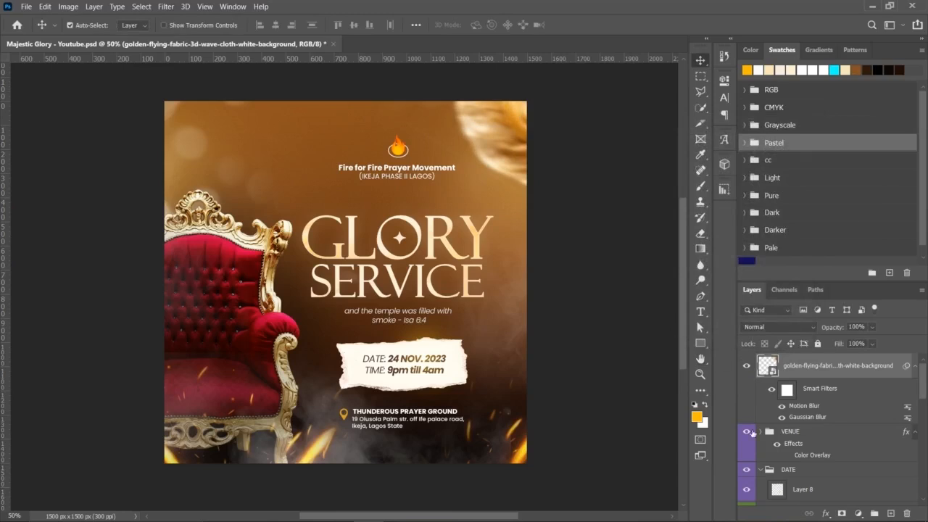
# Step: Add a layer mask to the golden fabric and paint along its lower-left edge with a soft 250 px black brush
pyautogui.click(843, 512)
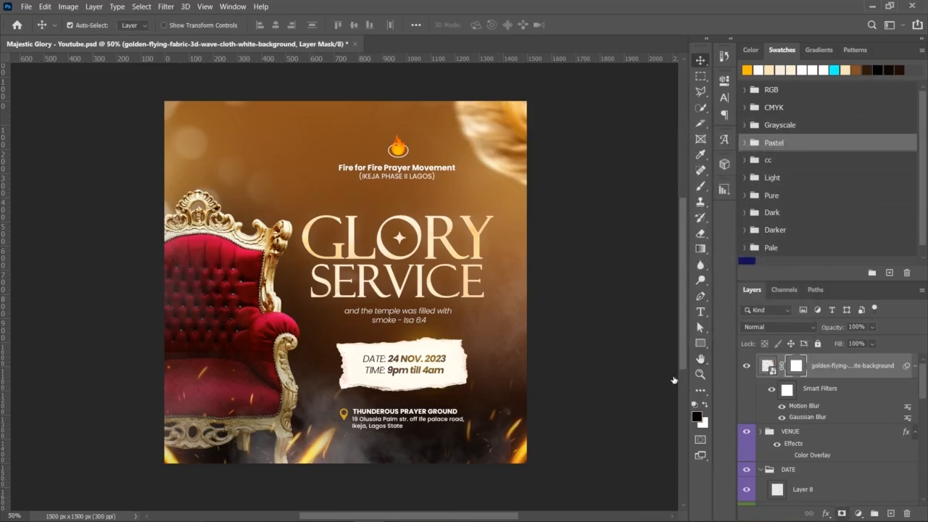
pyautogui.click(700, 186)
pyautogui.press('[')
pyautogui.moveTo(432, 138); pyautogui.dragTo(521, 236)
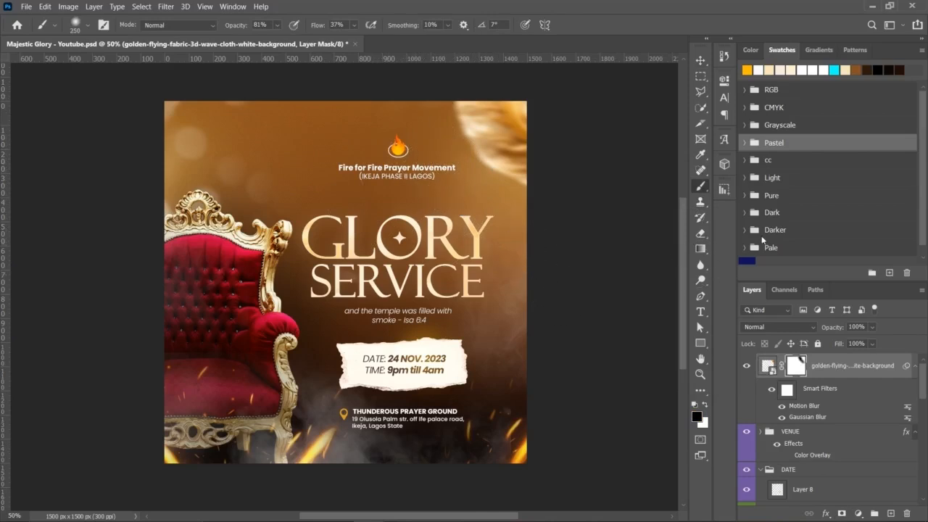
# Step: Resize the golden fabric and shift it further out past the flyer's upper-right corner
pyautogui.press('v')
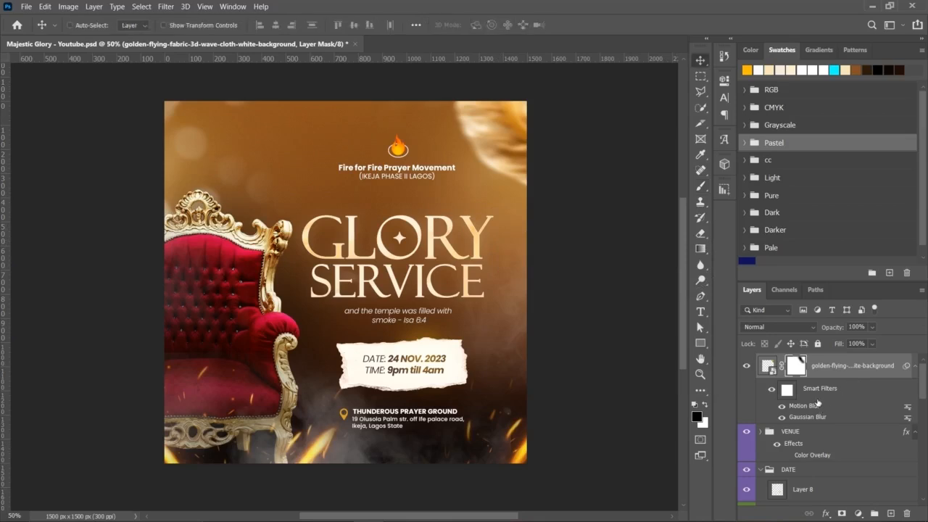
pyautogui.hotkey('ctrl', 't')
pyautogui.moveTo(406, 255); pyautogui.dragTo(427, 236)
pyautogui.moveTo(518, 168); pyautogui.dragTo(564, 124)
pyautogui.press('Return')
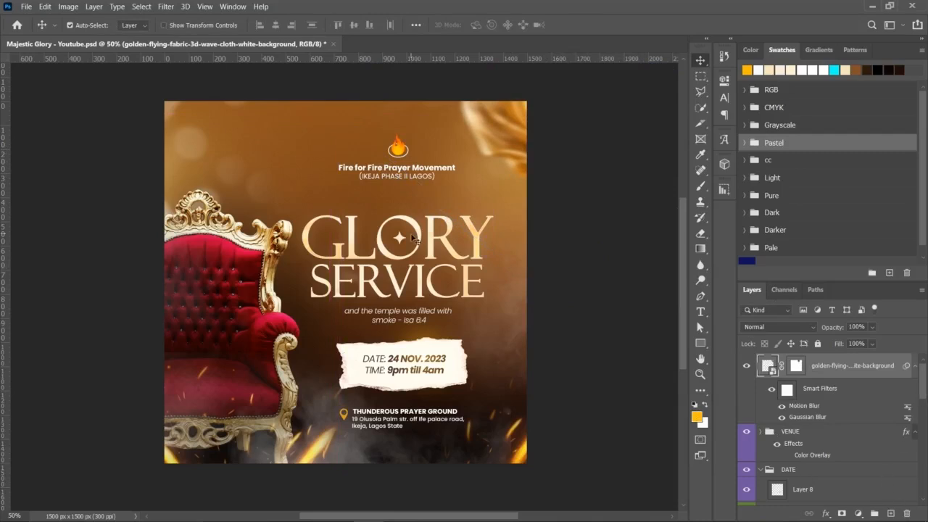
# Step: Select the BRAND group with the church logo and name, and nudge it slightly down
pyautogui.rightClick(395, 148)
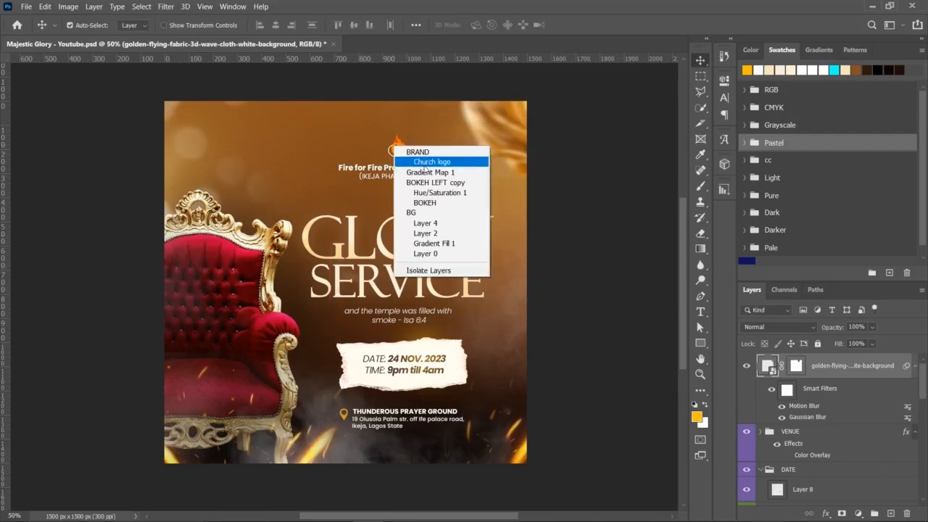
pyautogui.click(425, 157)
pyautogui.press('Down')
pyautogui.press('Down')
pyautogui.click(26, 6)
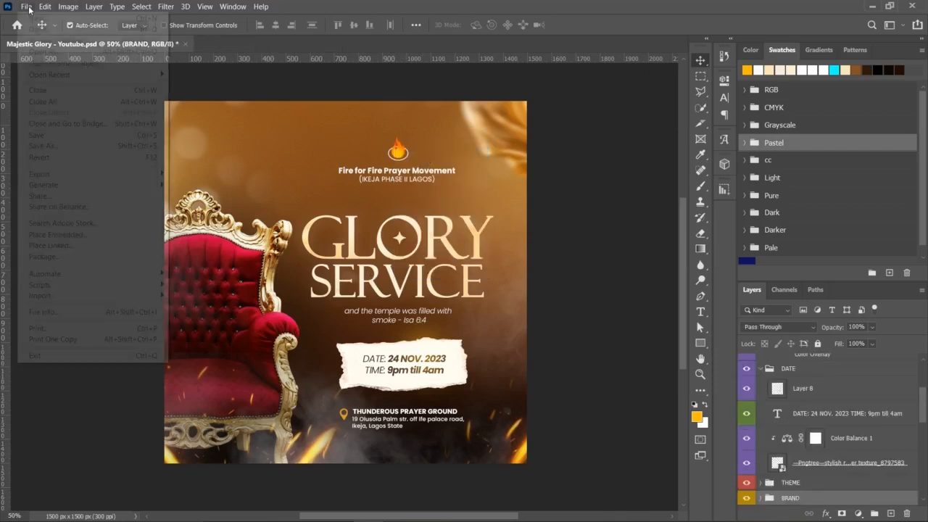
pyautogui.click(51, 235)
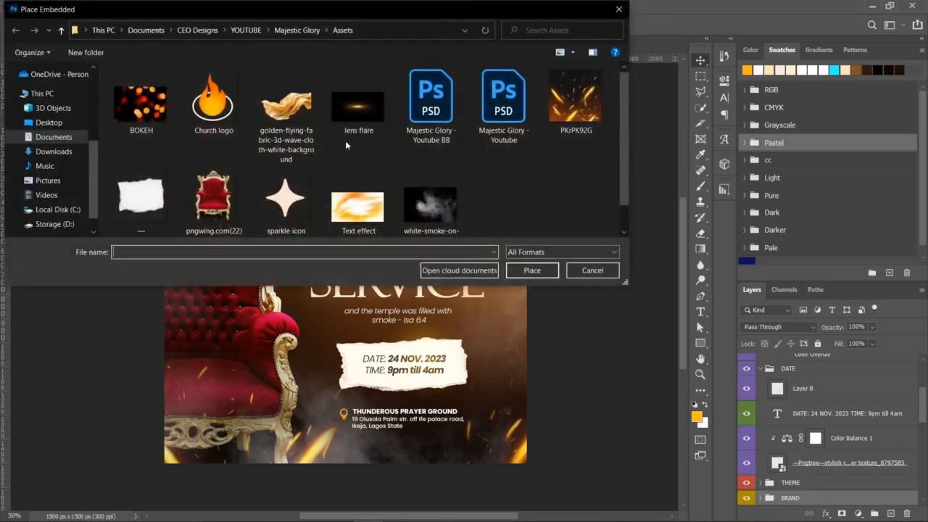
pyautogui.click(592, 270)
# Step: Place the lens flare image directly above the MAJESTIC CHAIR group, scaled to about 7.4% and rotated about -30°, across the chair's upper corner
pyautogui.rightClick(243, 255)
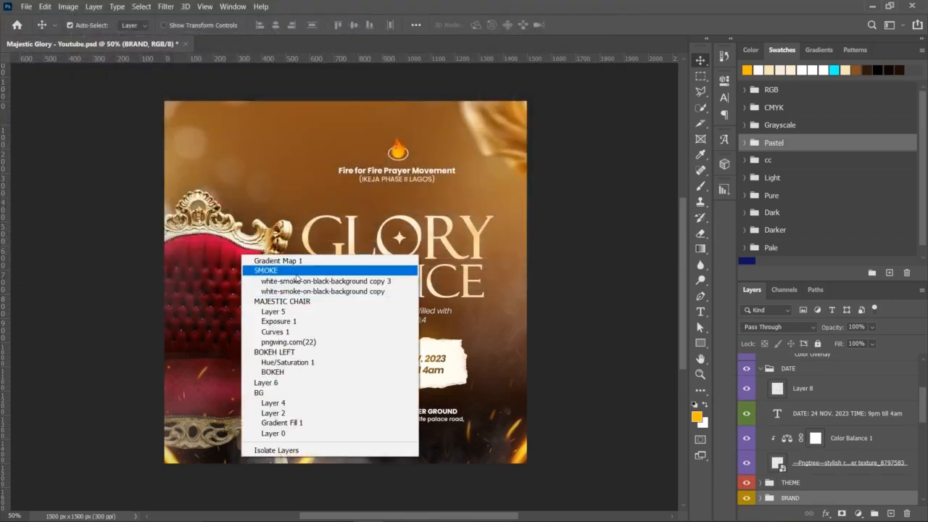
pyautogui.click(296, 302)
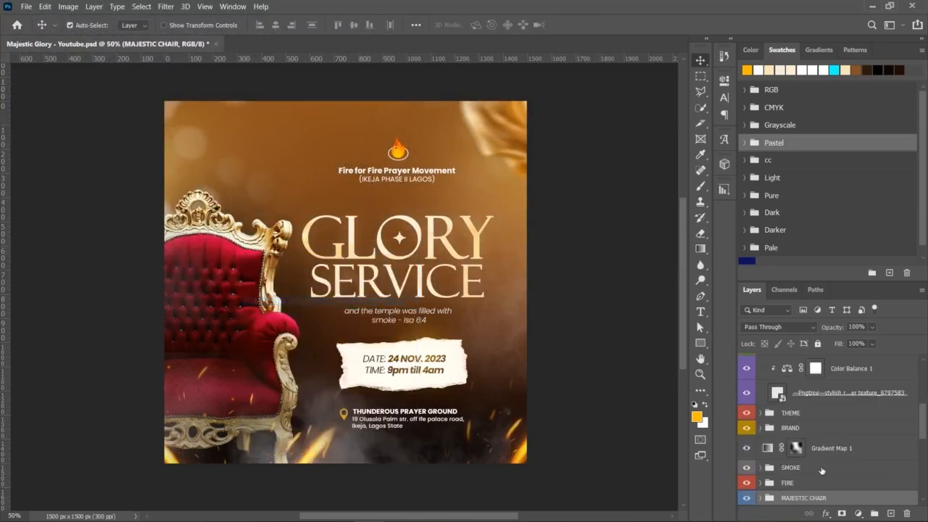
pyautogui.click(27, 7)
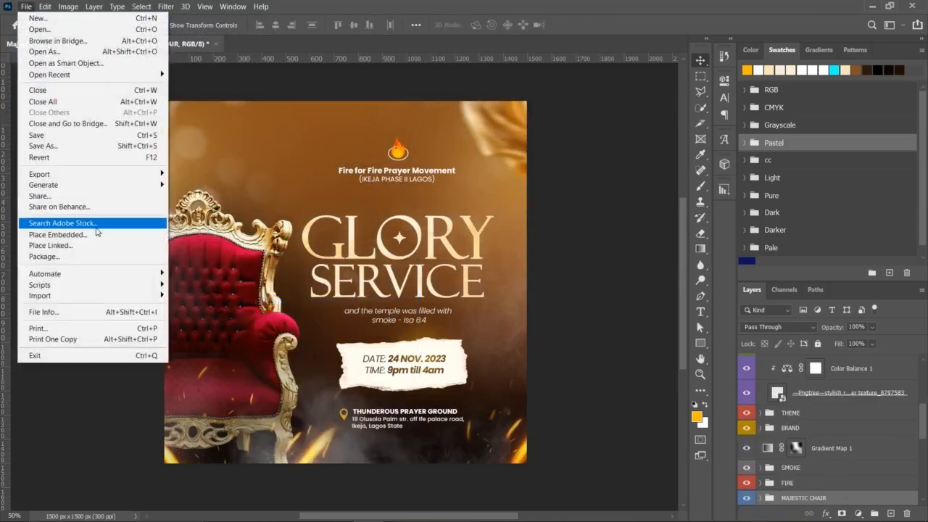
pyautogui.click(51, 231)
pyautogui.doubleClick(214, 197)
pyautogui.moveTo(527, 384); pyautogui.dragTo(383, 299)
pyautogui.moveTo(399, 196); pyautogui.dragTo(356, 144)
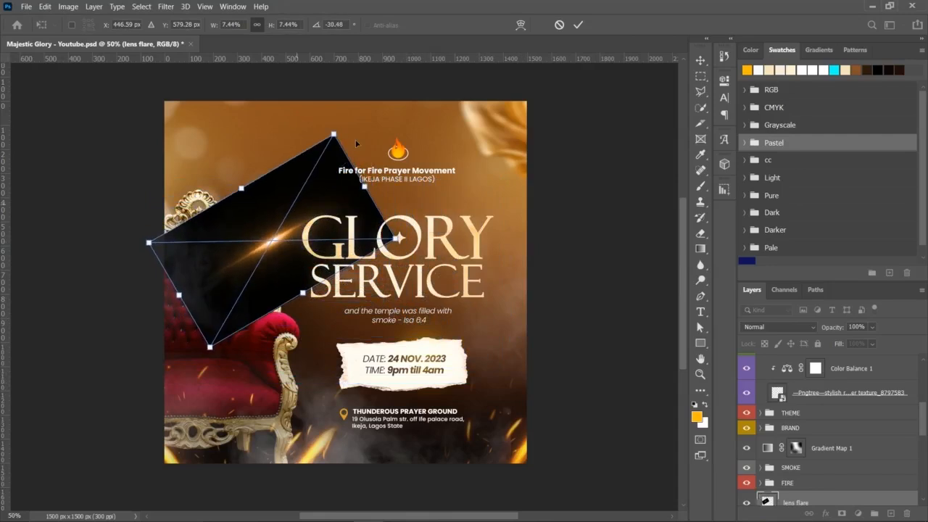
pyautogui.click(577, 25)
# Step: Set the lens flare's blend mode to Screen, scale it to about 5%, and align it with the backrest's upper corner scroll
pyautogui.click(777, 327)
pyautogui.click(751, 389)
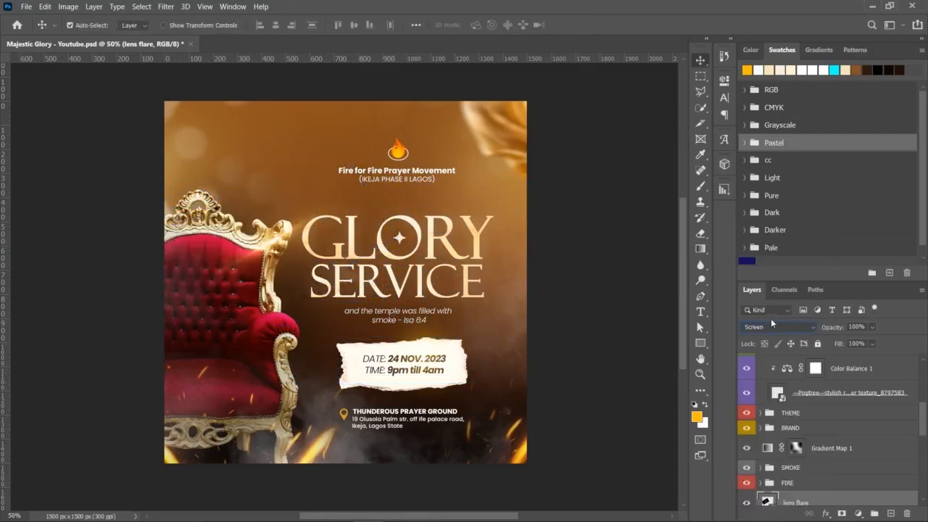
pyautogui.hotkey('ctrl', 't')
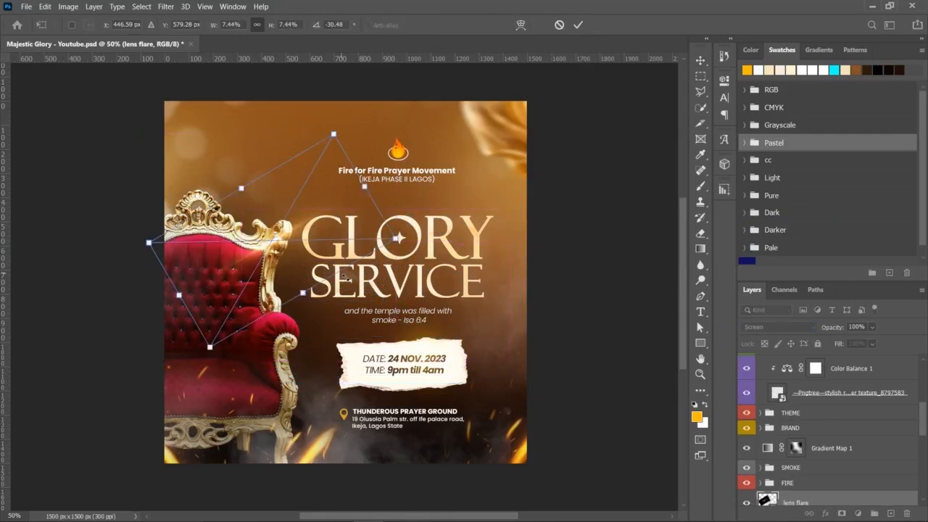
pyautogui.moveTo(190, 316); pyautogui.dragTo(229, 271)
pyautogui.moveTo(298, 228); pyautogui.dragTo(284, 228)
pyautogui.moveTo(229, 266); pyautogui.dragTo(233, 266)
pyautogui.press('Return')
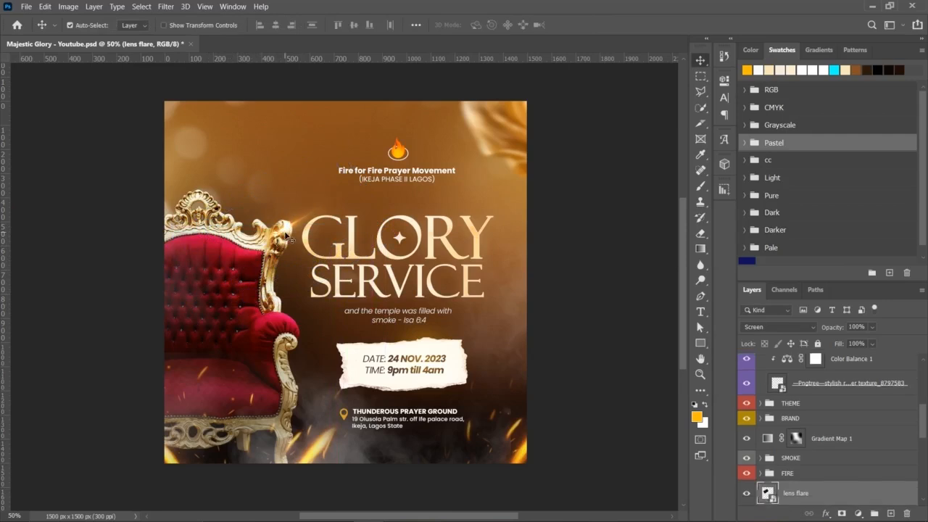
# Step: Duplicate the lens flare, flip the copy horizontally, enlarge it to about 5.7%, and position it over the same chair corner
pyautogui.hotkey('ctrl', 'alt', 't')
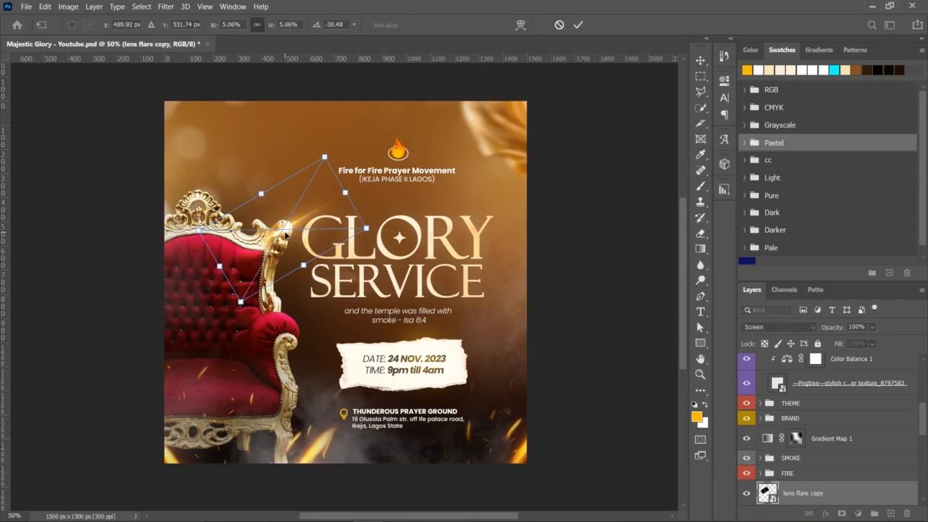
pyautogui.rightClick(287, 234)
pyautogui.click(304, 417)
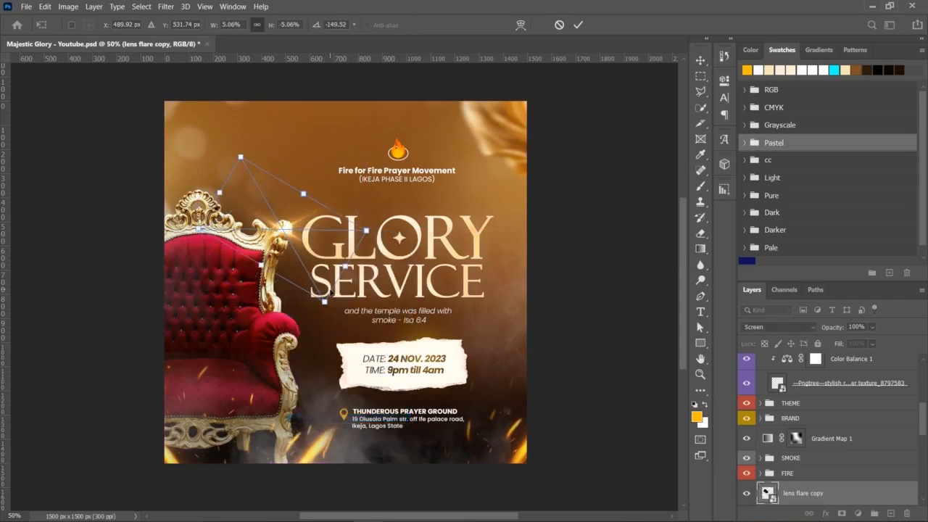
pyautogui.moveTo(354, 272); pyautogui.dragTo(370, 276)
pyautogui.moveTo(301, 230); pyautogui.dragTo(303, 227)
pyautogui.press('Return')
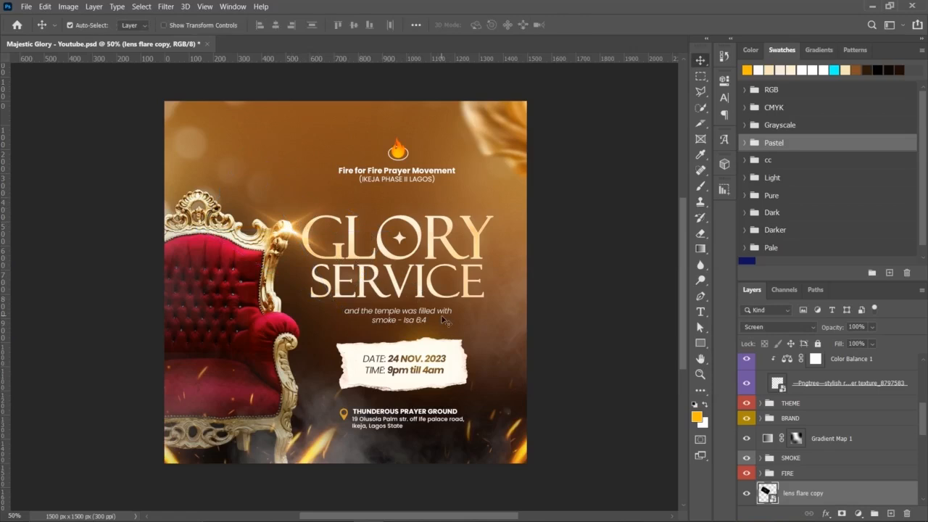
# Step: Duplicate the flipped flare, scale it to about 3.4%, rotate it to about -86°, and place it along the backrest's side frame
pyautogui.press('ctrl')
pyautogui.hotkey('ctrl', 'alt', 't')
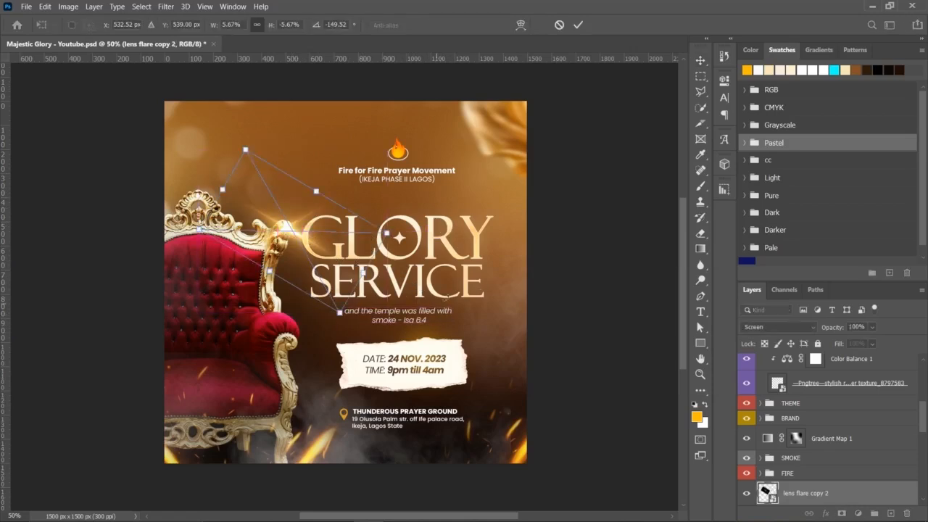
pyautogui.moveTo(340, 312); pyautogui.dragTo(335, 304)
pyautogui.moveTo(386, 247); pyautogui.dragTo(315, 321)
pyautogui.moveTo(292, 255); pyautogui.dragTo(274, 312)
pyautogui.moveTo(279, 209); pyautogui.dragTo(276, 266)
pyautogui.moveTo(275, 318); pyautogui.dragTo(277, 293)
pyautogui.press('Return')
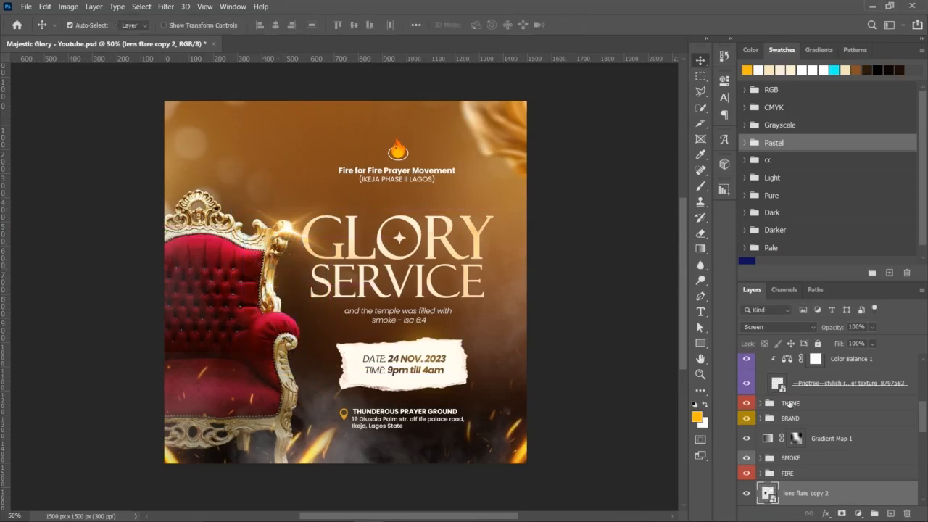
# Step: Duplicate the backrest-side flare, move the copy onto the armrest's golden front, rotate it to about -106°, and enlarge it slightly
pyautogui.click(752, 493)
pyautogui.click(753, 493)
pyautogui.hotkey('ctrl', 'j')
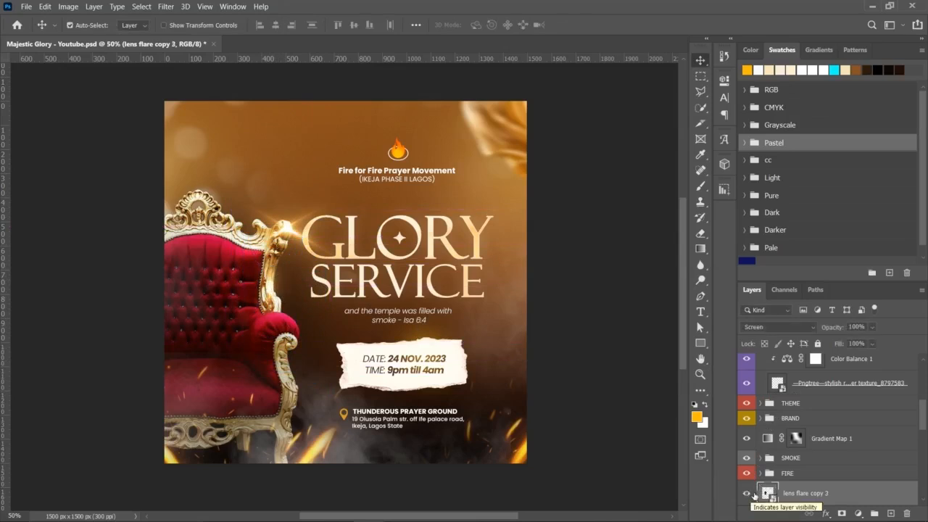
pyautogui.hotkey('ctrl', 't')
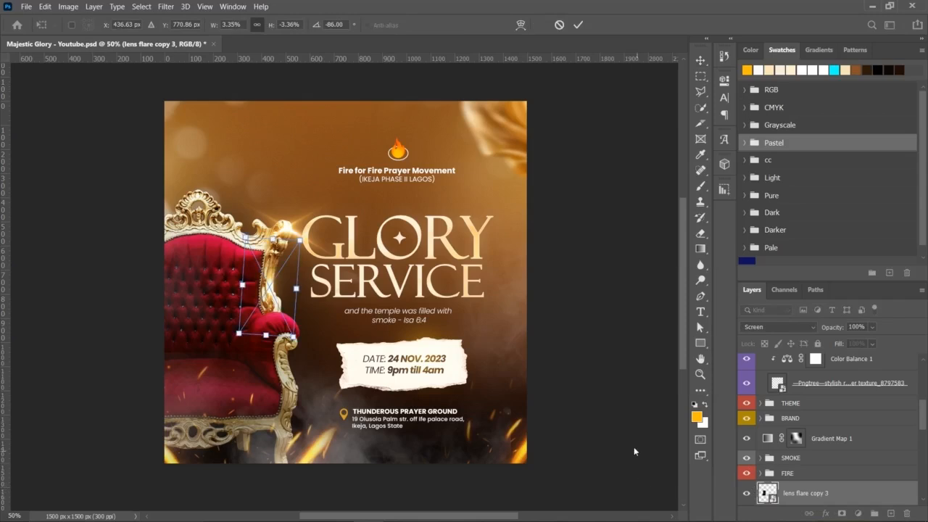
pyautogui.moveTo(285, 276); pyautogui.dragTo(287, 357)
pyautogui.moveTo(319, 391); pyautogui.dragTo(323, 371)
pyautogui.moveTo(267, 377); pyautogui.dragTo(274, 375)
pyautogui.moveTo(348, 363); pyautogui.dragTo(353, 366)
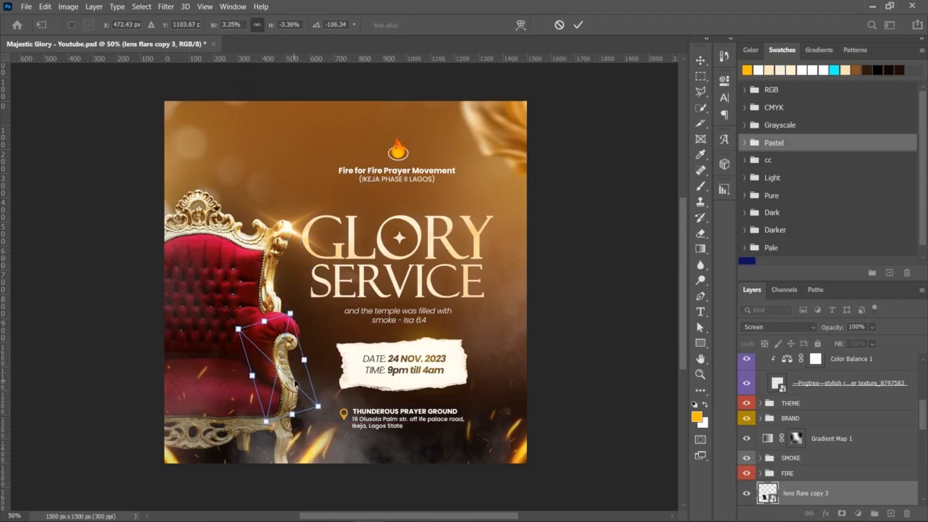
pyautogui.moveTo(312, 412); pyautogui.dragTo(335, 425)
pyautogui.moveTo(289, 380); pyautogui.dragTo(294, 384)
pyautogui.press('Return')
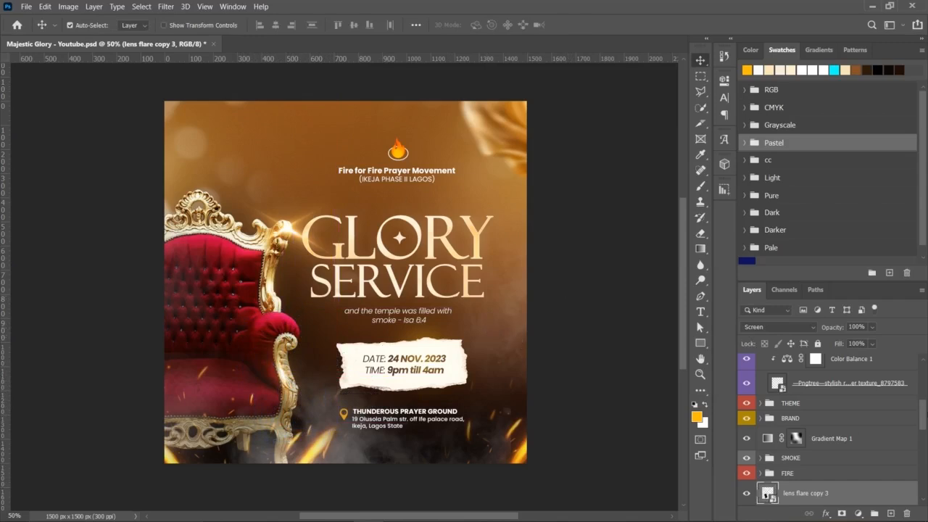
# Step: Scale down the original lens flare at the chair's upper corner
pyautogui.scroll(-3, 844, 432)
pyautogui.click(818, 403)
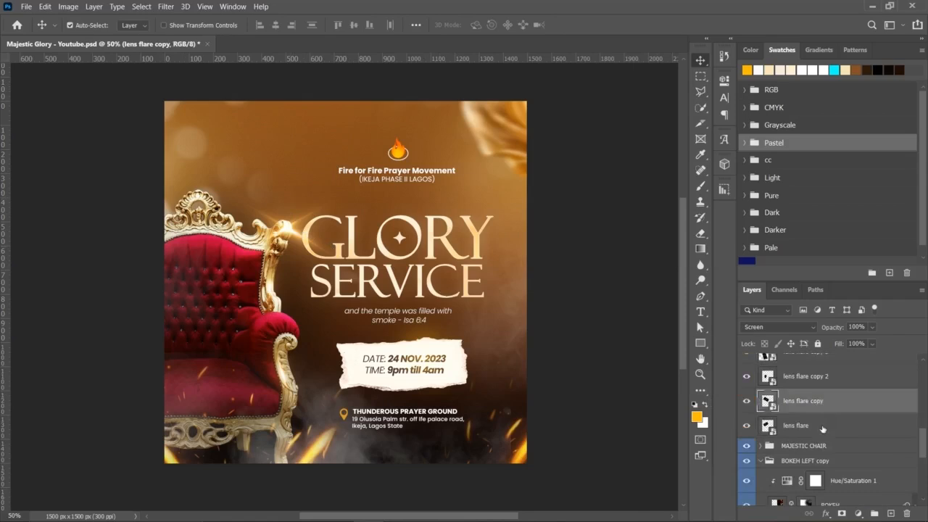
pyautogui.click(823, 428)
pyautogui.hotkey('ctrl', 't')
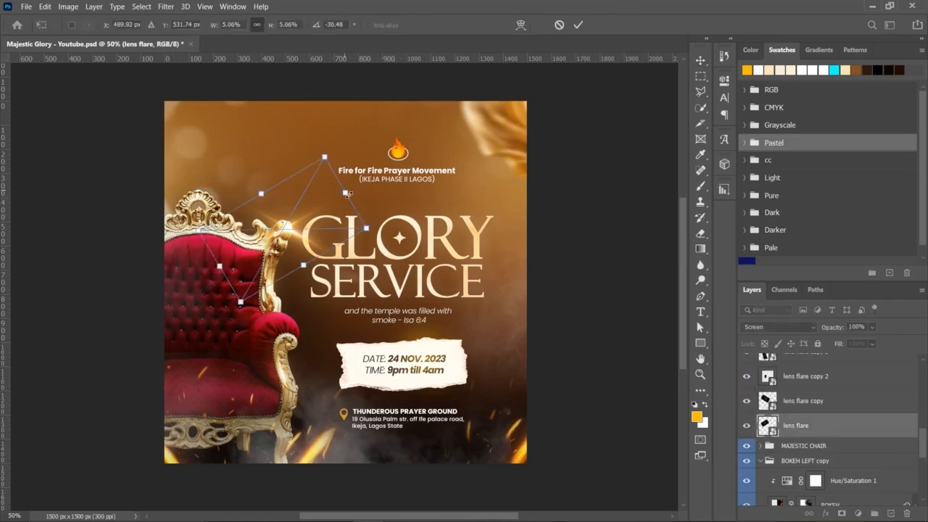
pyautogui.moveTo(348, 193); pyautogui.dragTo(332, 193)
pyautogui.press('Return')
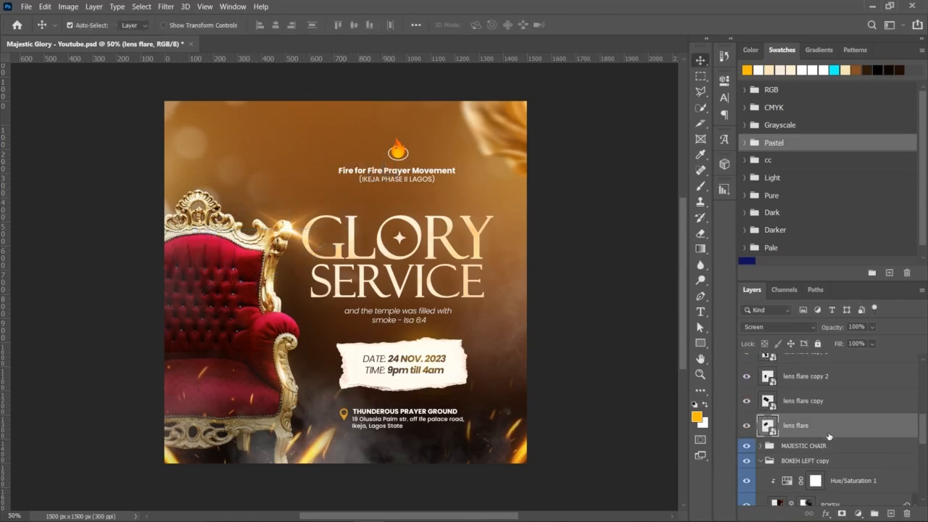
# Step: Group the four lens flare layers and name the group LENS FLARE
pyautogui.scroll(3, 828, 437)
pyautogui.scroll(-3, 829, 442)
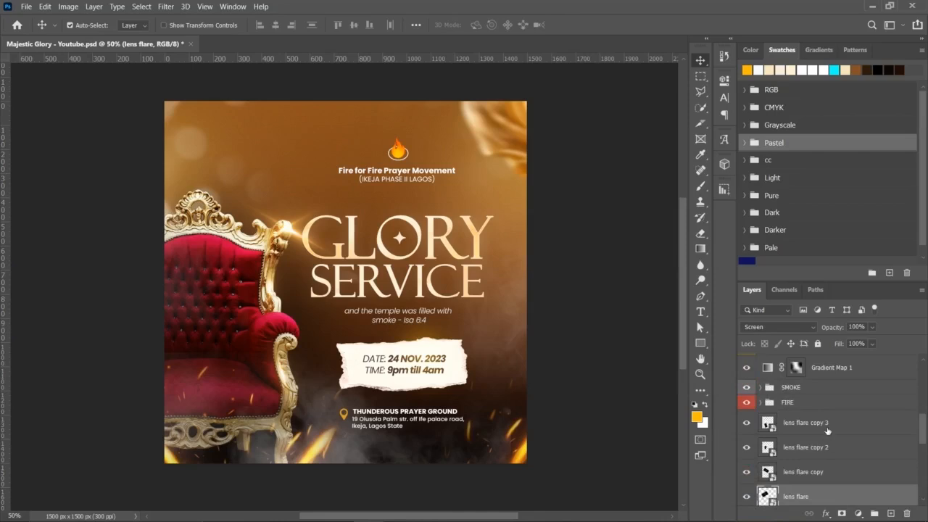
pyautogui.keyDown('shift'); pyautogui.click(826, 429); pyautogui.keyUp('shift')
pyautogui.hotkey('ctrl', 'g')
pyautogui.doubleClick(791, 419)
pyautogui.write('LENS FLARE')
pyautogui.press('Return')
# Step: Label the LENS FLARE group green and save the document
pyautogui.rightClick(789, 422)
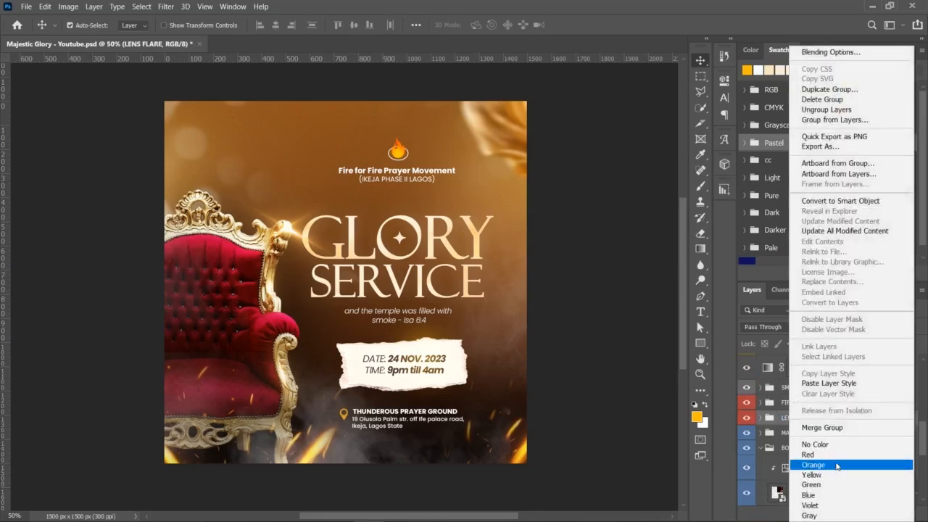
pyautogui.click(822, 484)
pyautogui.hotkey('ctrl', 's')
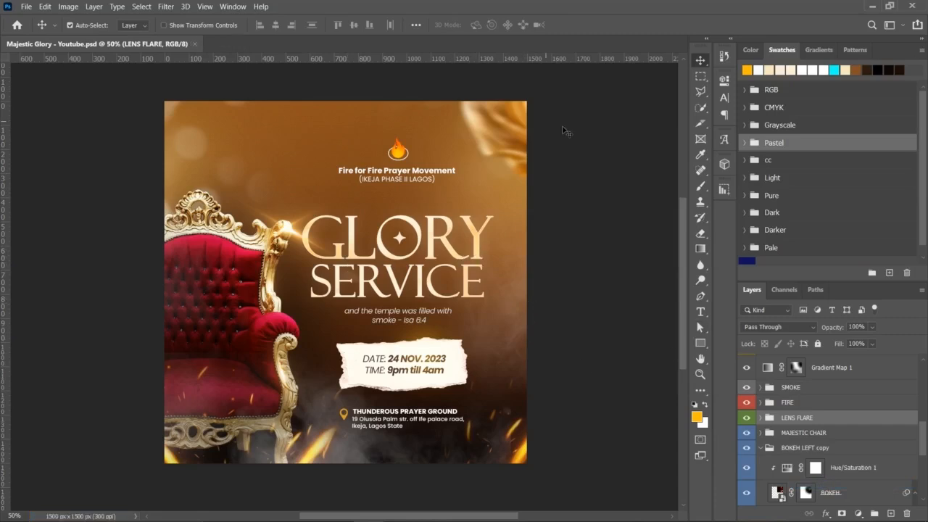
# Step: Select the VENUE group and nudge it slightly left and up
pyautogui.scroll(-3, 500, 308)
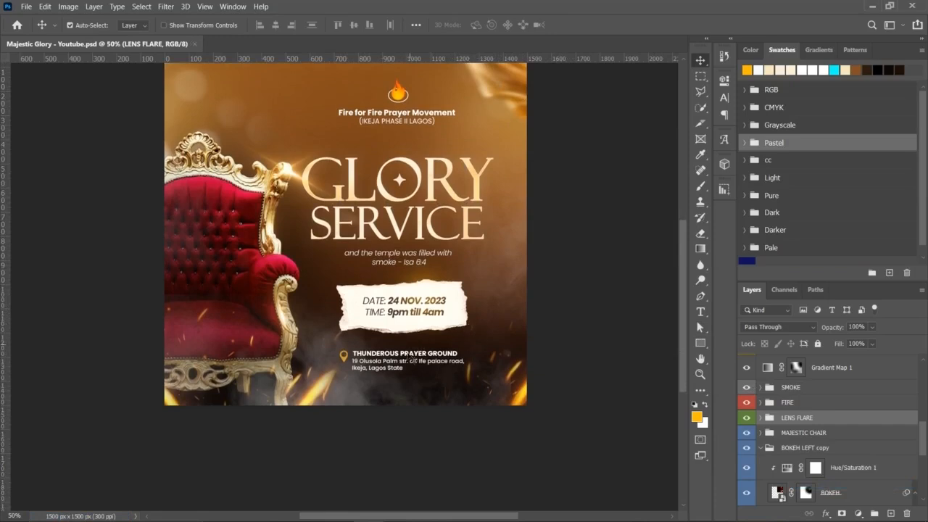
pyautogui.rightClick(404, 353)
pyautogui.click(468, 361)
pyautogui.hotkey('shift', 'Left')
pyautogui.press('Up')
pyautogui.press('Up')
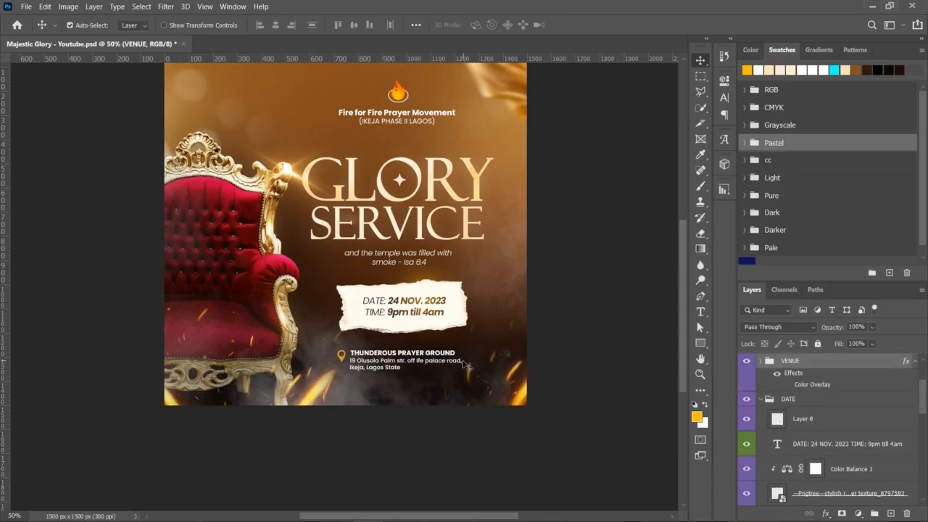
# Step: Scale the venue details down slightly and nudge them down below the date strip
pyautogui.hotkey('ctrl', 't')
pyautogui.moveTo(527, 379)
pyautogui.mouseDown()
pyautogui.moveTo(518, 354)
pyautogui.moveTo(512, 375)
pyautogui.mouseUp()
pyautogui.press('Return')
pyautogui.hotkey('shift', 'Down')
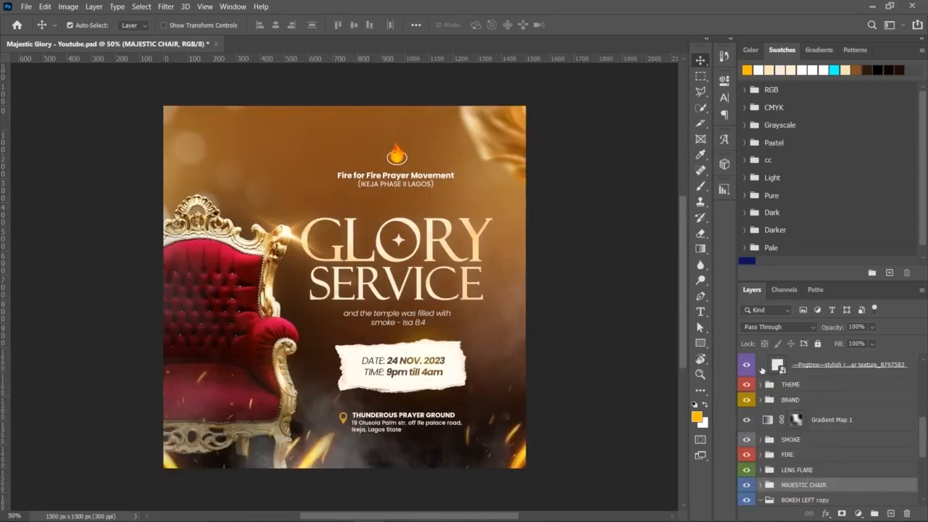
# Step: Add the text "glory" on a new layer above the MAJESTIC CHAIR group, in the open area above the chair
pyautogui.click(889, 512)
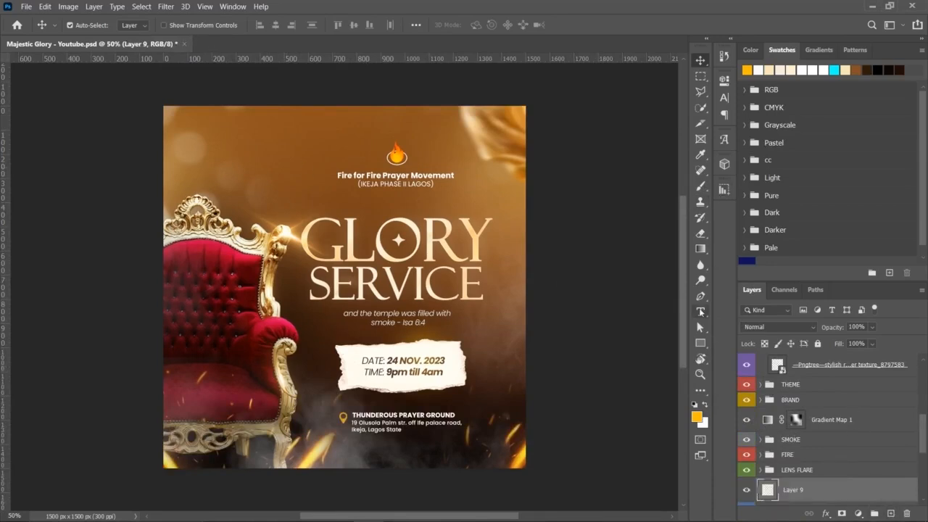
pyautogui.click(701, 312)
pyautogui.click(229, 156)
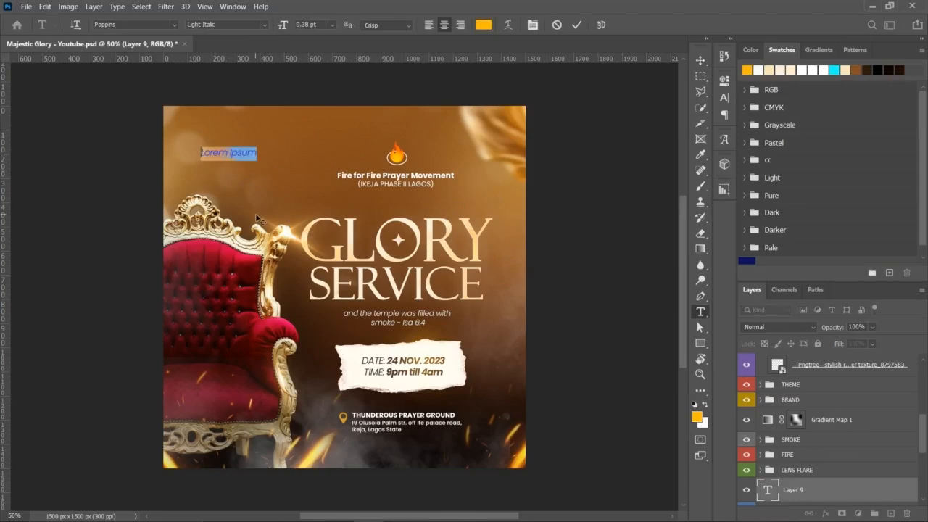
pyautogui.write('glory')
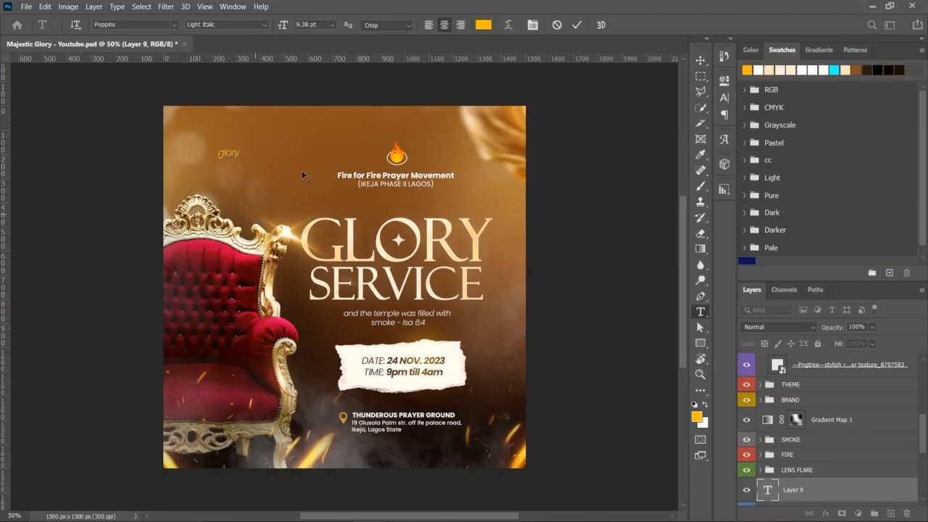
pyautogui.click(577, 25)
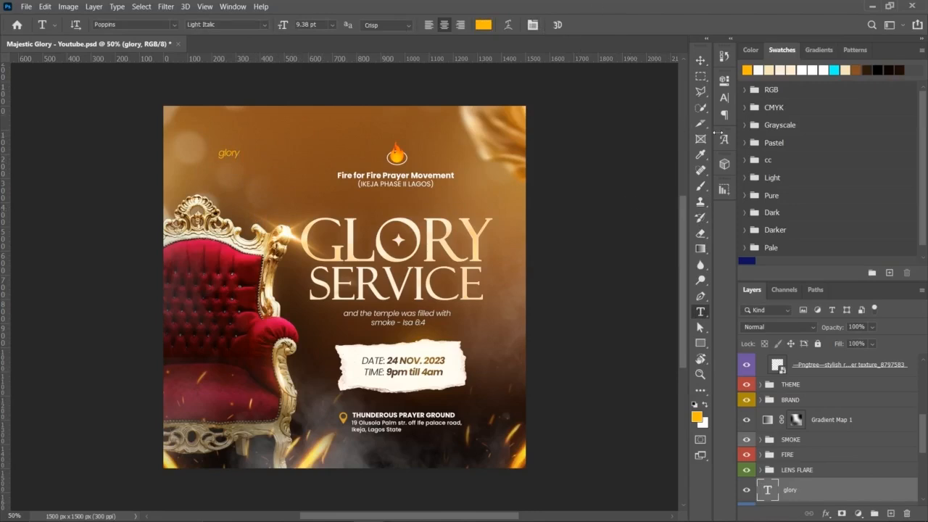
# Step: Set the "glory" text colour to f8f8f8
pyautogui.click(723, 97)
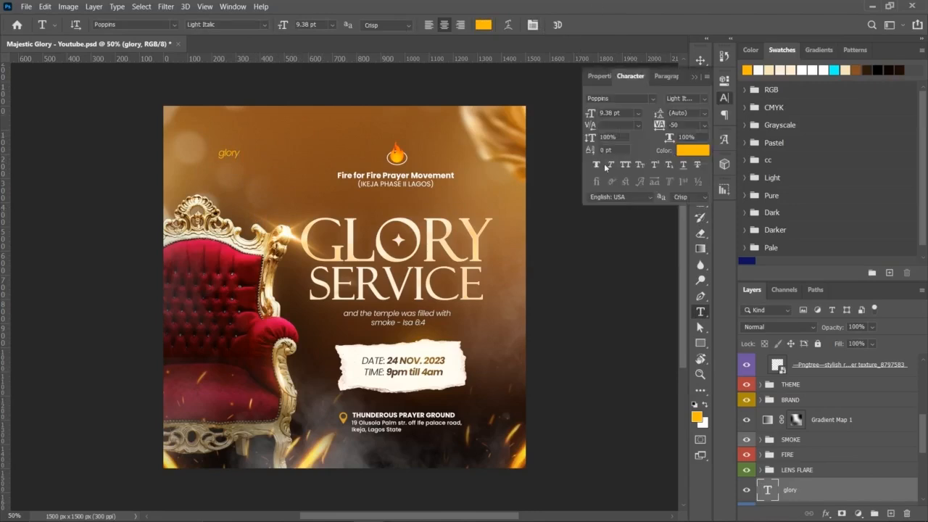
pyautogui.click(692, 150)
pyautogui.write('f8f8f8')
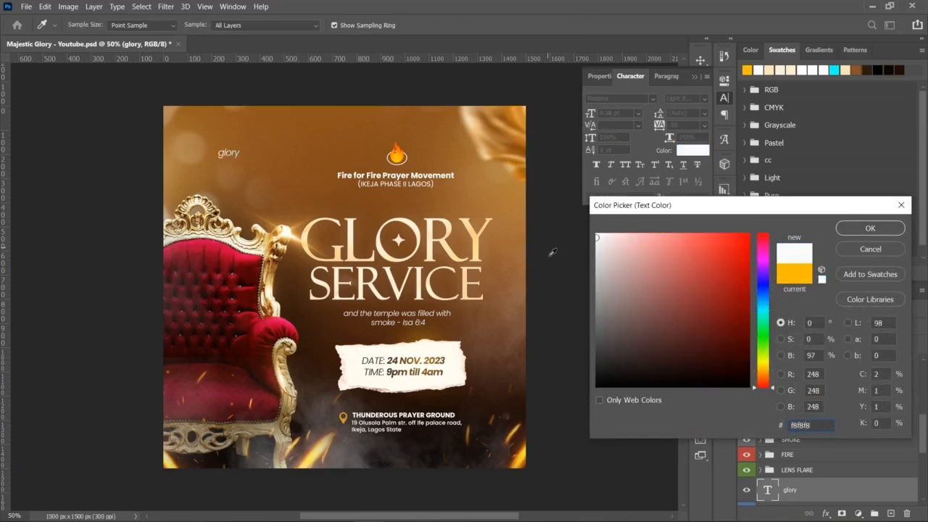
pyautogui.press('Return')
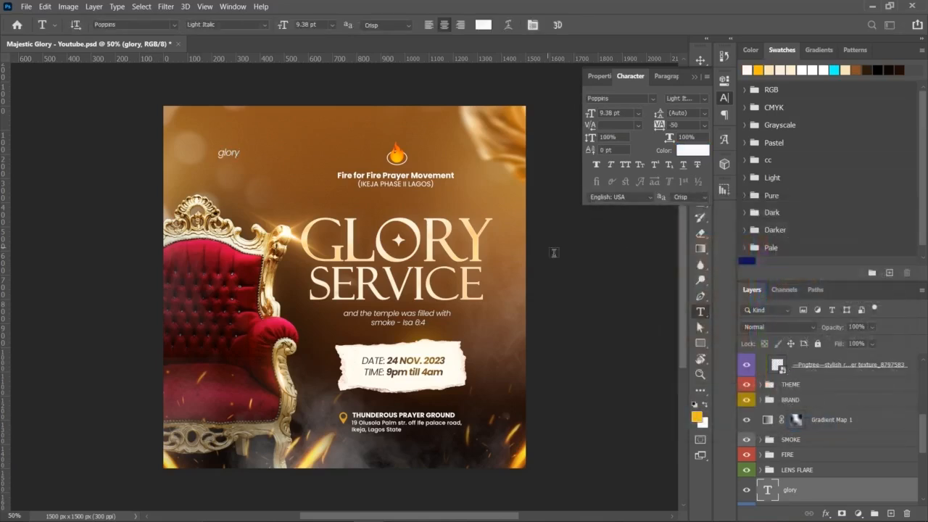
# Step: Set the "glory" text to the Pride Signature Regular font at 109 pt
pyautogui.click(617, 99)
pyautogui.write('pride s')
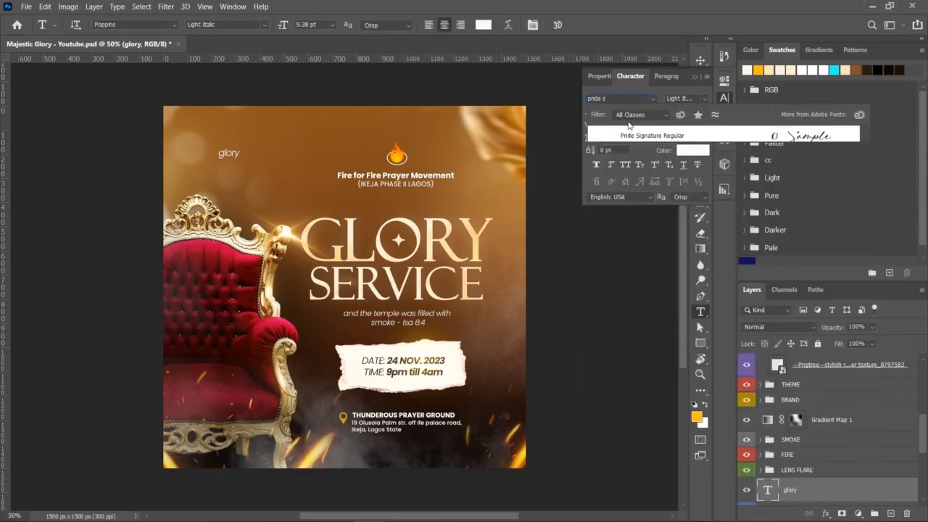
pyautogui.click(627, 134)
pyautogui.press('Tab')
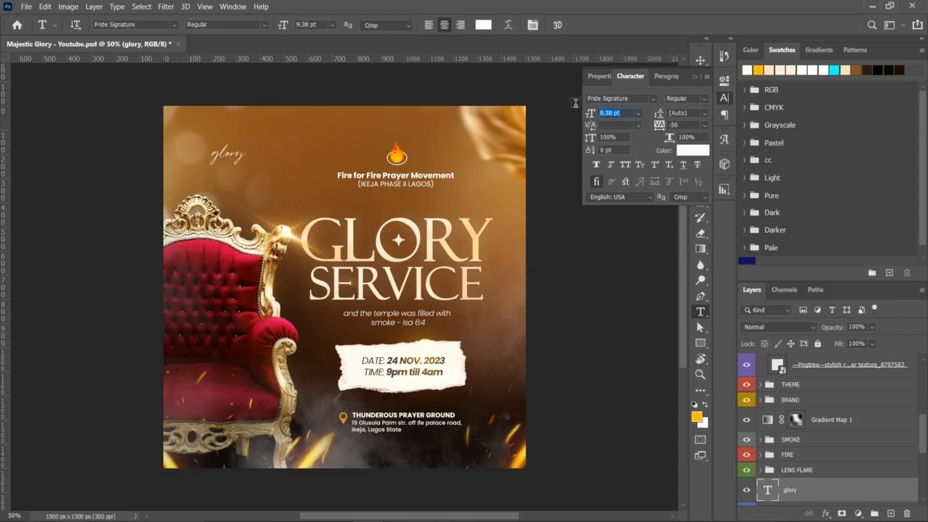
pyautogui.write('109')
pyautogui.press('Return')
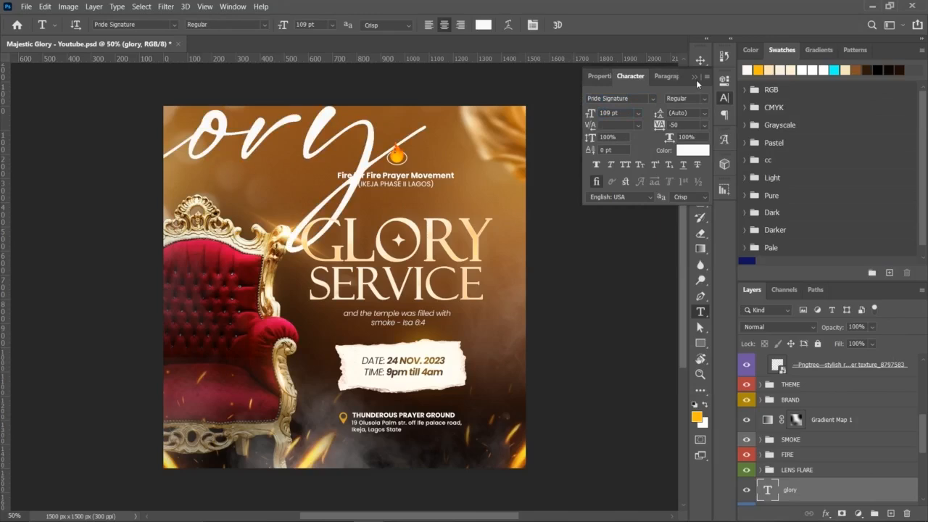
# Step: Move the "glory" text down to the flyer's lower part, centred horizontally across the chair and venue details
pyautogui.click(700, 59)
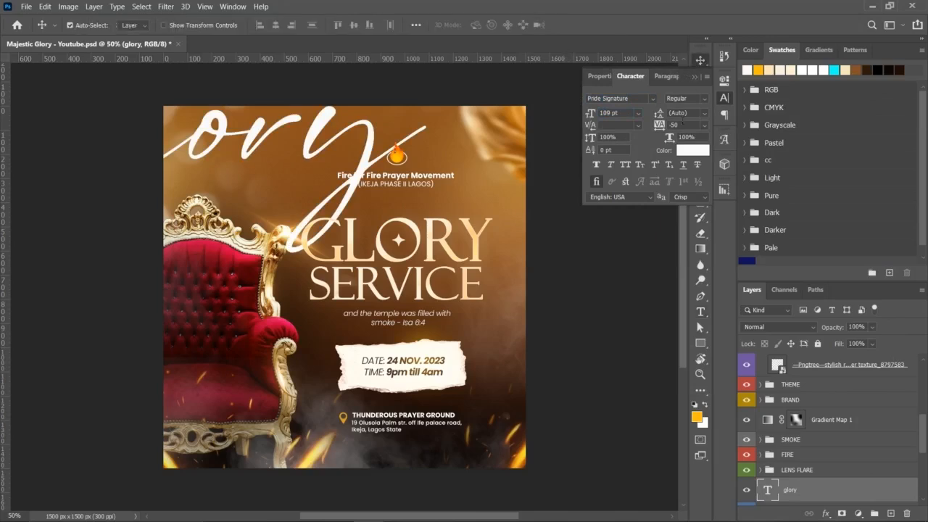
pyautogui.hotkey('ctrl', 't')
pyautogui.moveTo(249, 139); pyautogui.dragTo(376, 405)
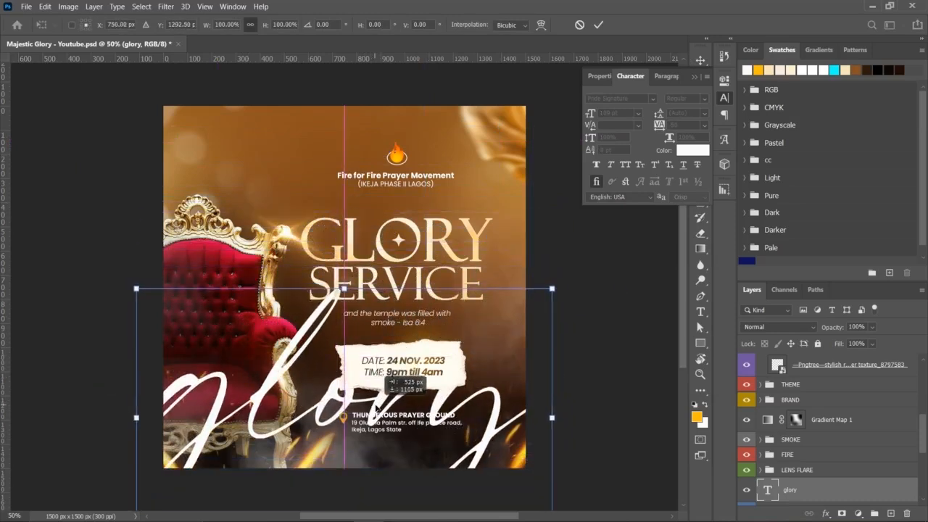
pyautogui.click(598, 24)
# Step: Blend the "glory" text into the background with Soft Light mode at 50% opacity
pyautogui.click(789, 328)
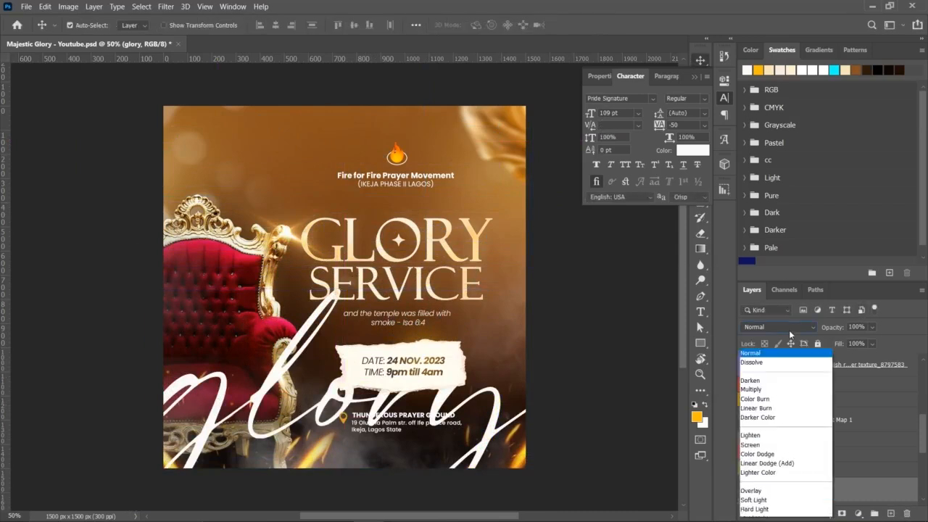
pyautogui.click(778, 371)
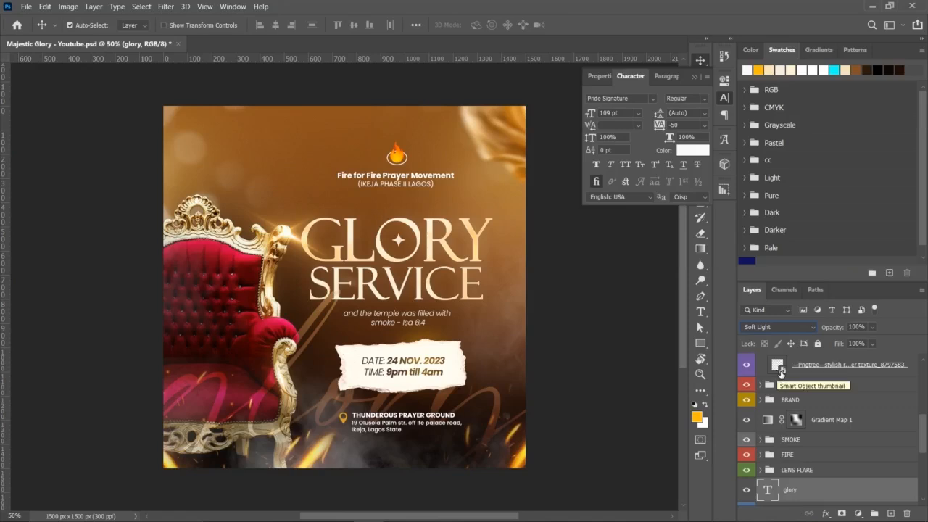
pyautogui.moveTo(847, 332); pyautogui.dragTo(889, 329)
pyautogui.write('50')
pyautogui.press('Return')
# Step: Add a layer mask to the "glory" text and fade its middle with a soft black 700 px brush
pyautogui.click(842, 513)
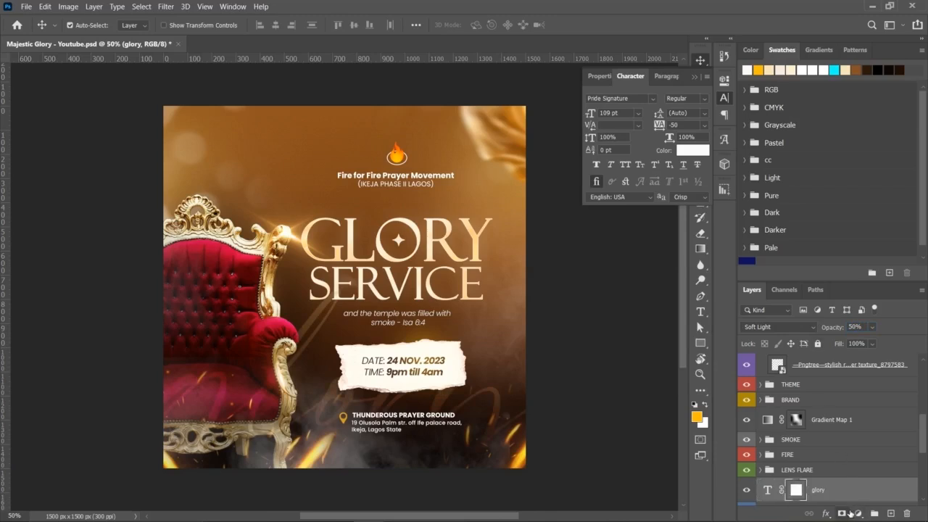
pyautogui.click(695, 78)
pyautogui.click(699, 186)
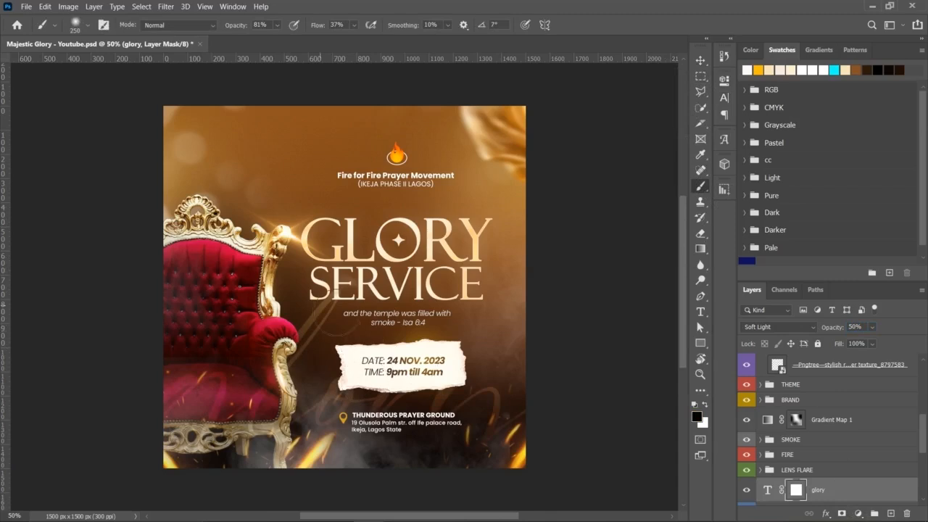
pyautogui.press(']')
pyautogui.press(']')
pyautogui.press(']')
pyautogui.press(']')
pyautogui.press(']')
pyautogui.click(331, 282)
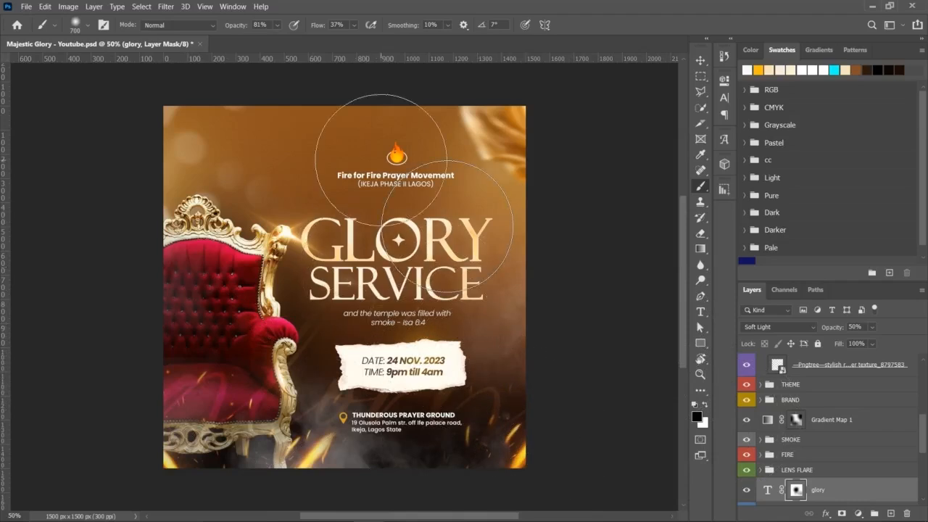
pyautogui.press('v')
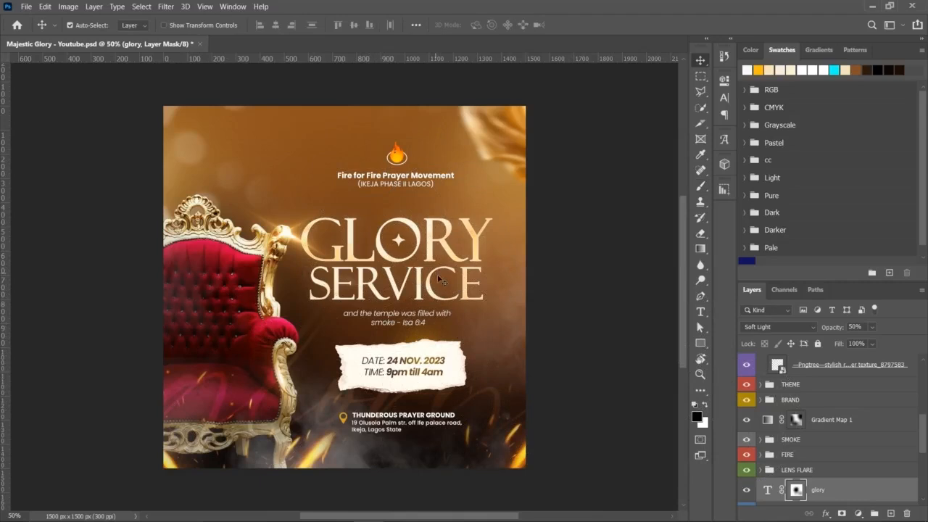
# Step: Select the VENUE group and nudge the venue details slightly up towards the date strip
pyautogui.scroll(5, 875, 389)
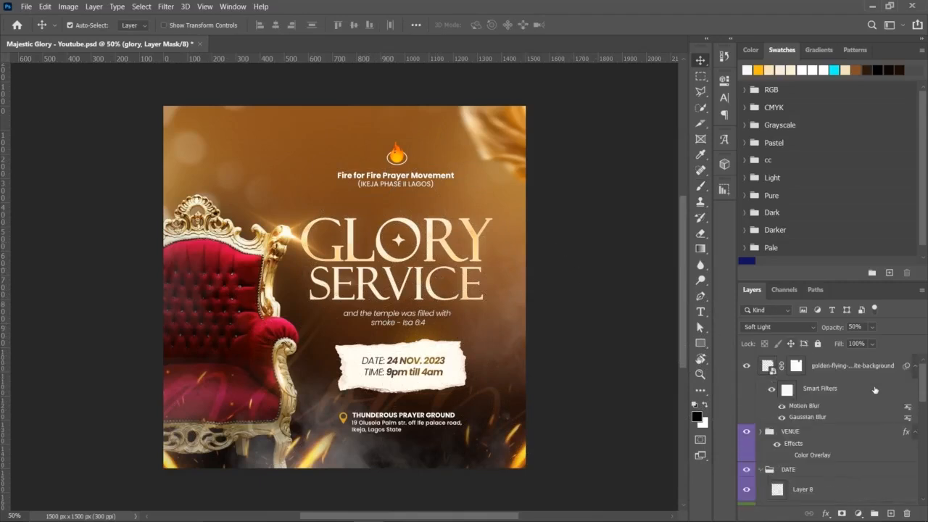
pyautogui.click(855, 368)
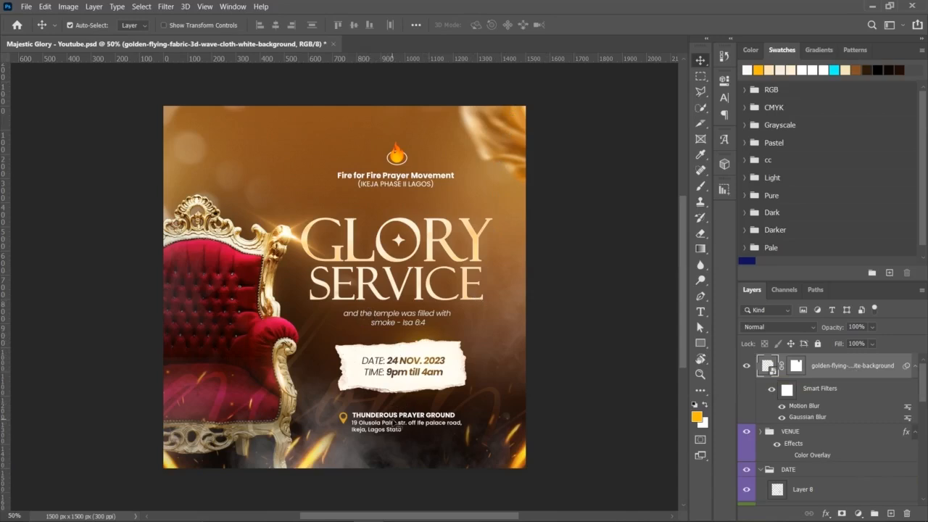
pyautogui.rightClick(399, 424)
pyautogui.press('Escape')
pyautogui.rightClick(361, 281)
pyautogui.click(406, 285)
pyautogui.press('Up')
pyautogui.press('Up')
pyautogui.press('Up')
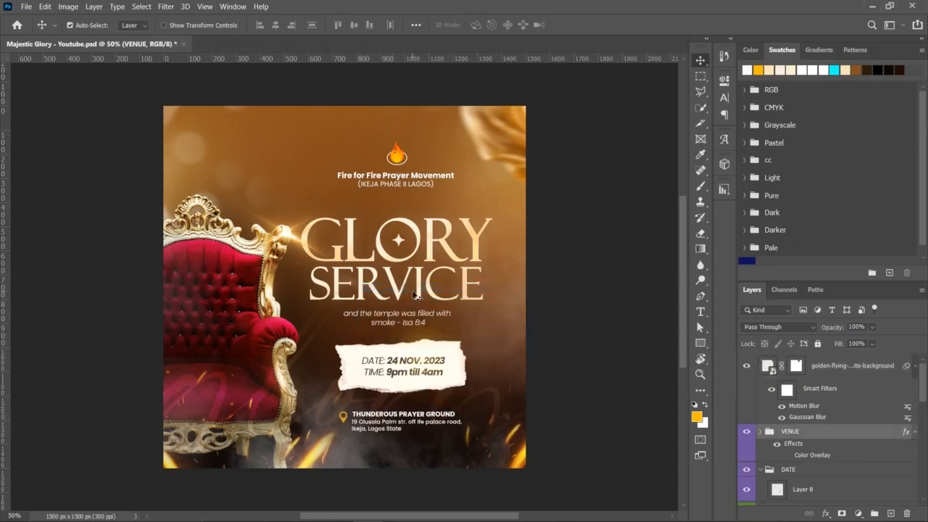
pyautogui.press('Up')
pyautogui.press('Down')
# Step: Widen the torn paper texture behind the date and time to 13.38% width, keeping its height at 6.76%
pyautogui.rightClick(458, 365)
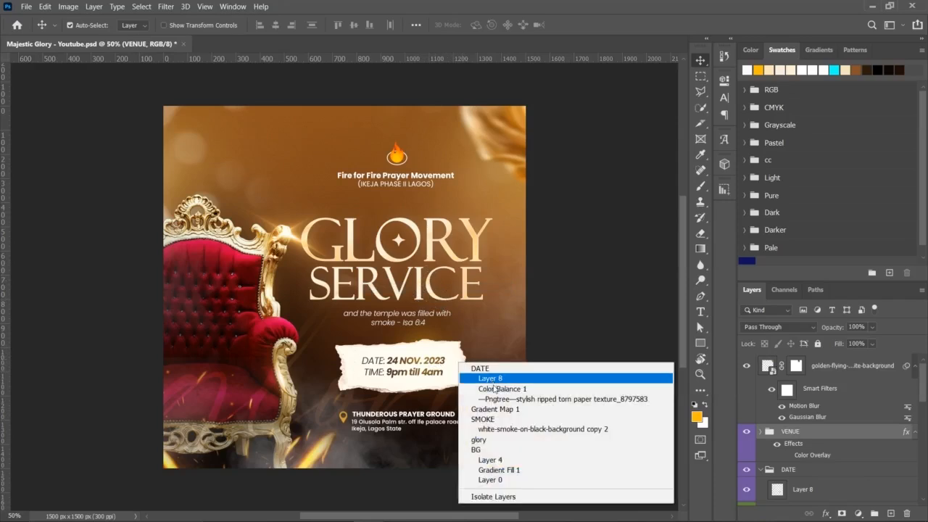
pyautogui.click(496, 400)
pyautogui.hotkey('ctrl', 't')
pyautogui.moveTo(477, 376); pyautogui.dragTo(478, 376)
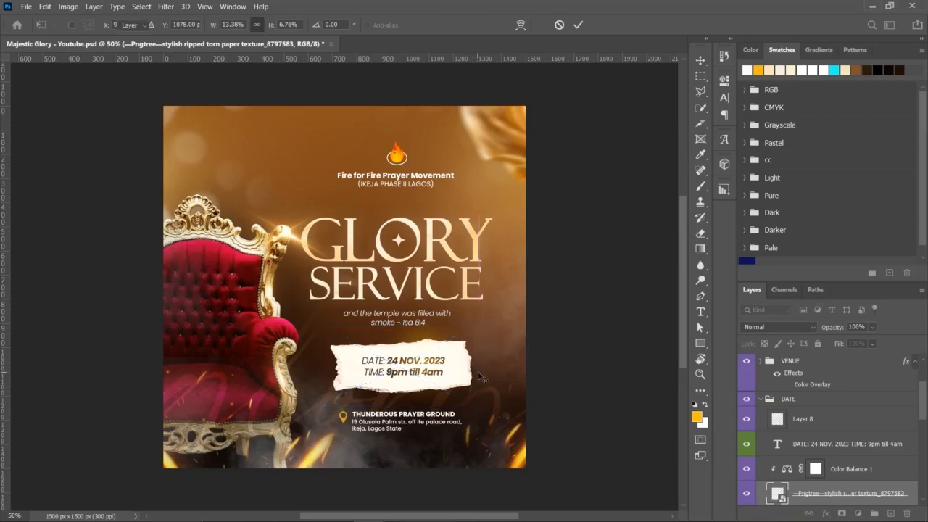
pyautogui.press('Return')
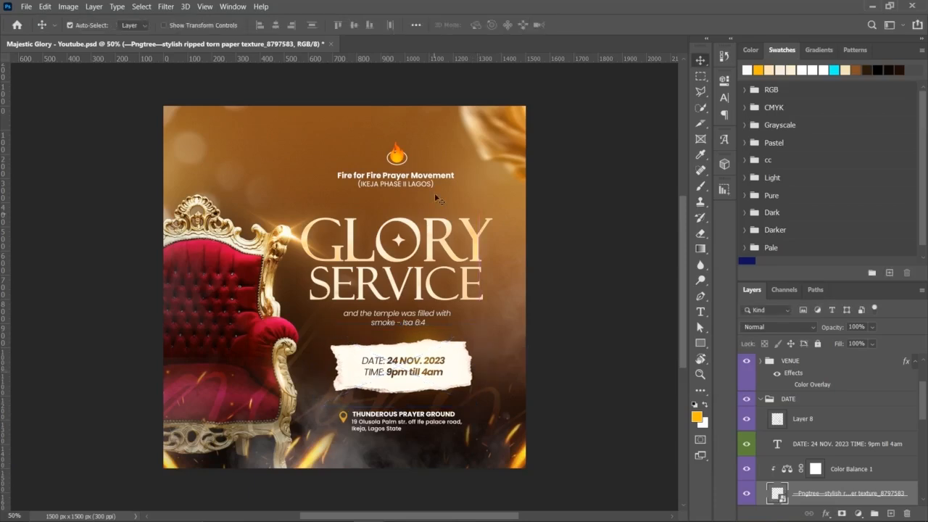
# Step: Save the document and stamp all visible layers into a new layer above the golden fabric layer
pyautogui.scroll(2, 846, 366)
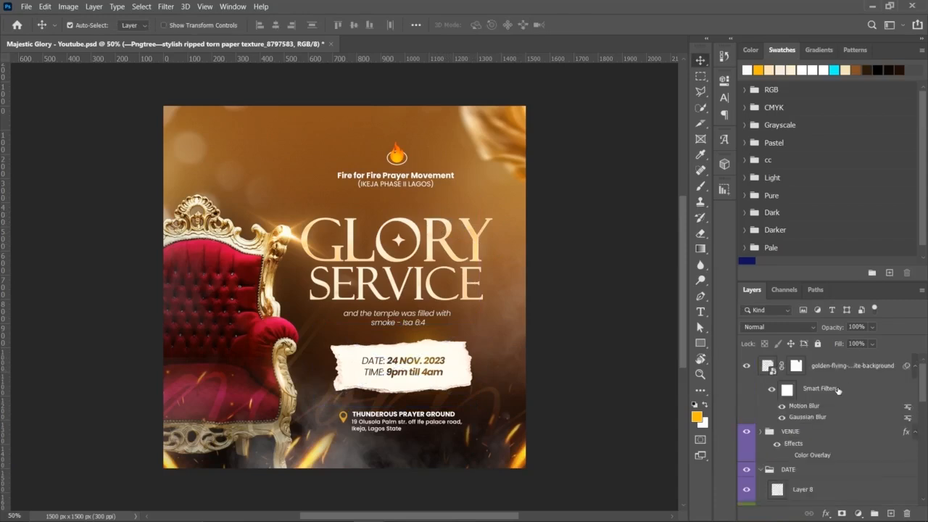
pyautogui.click(817, 366)
pyautogui.hotkey('ctrl', 's')
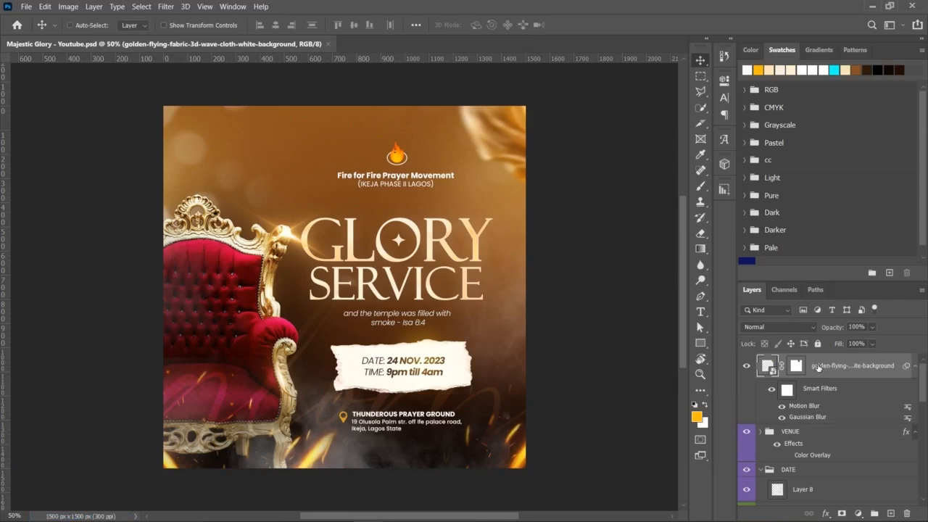
pyautogui.hotkey('ctrl', 'shift', 'alt', 'e')
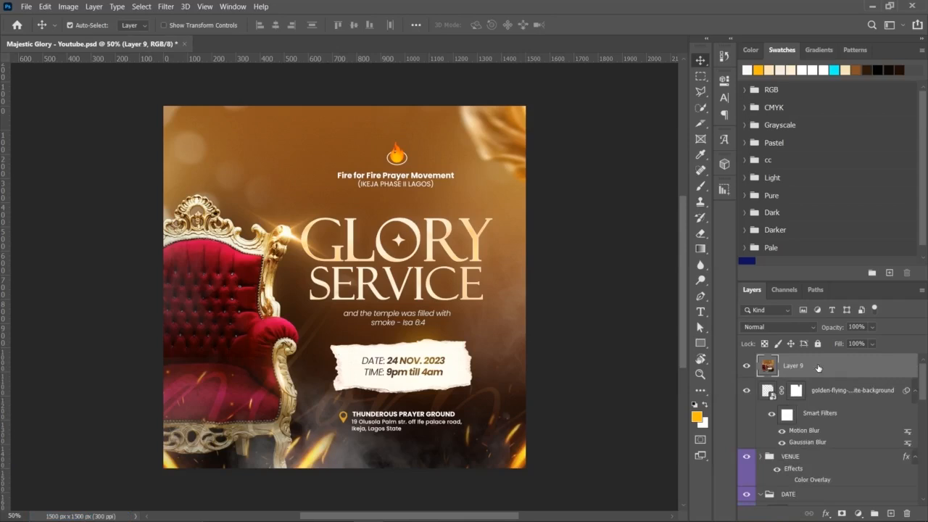
# Step: Convert the stamped layer to a smart object and open the Camera Raw Filter for it
pyautogui.rightClick(818, 368)
pyautogui.click(724, 181)
pyautogui.click(70, 24)
pyautogui.click(165, 6)
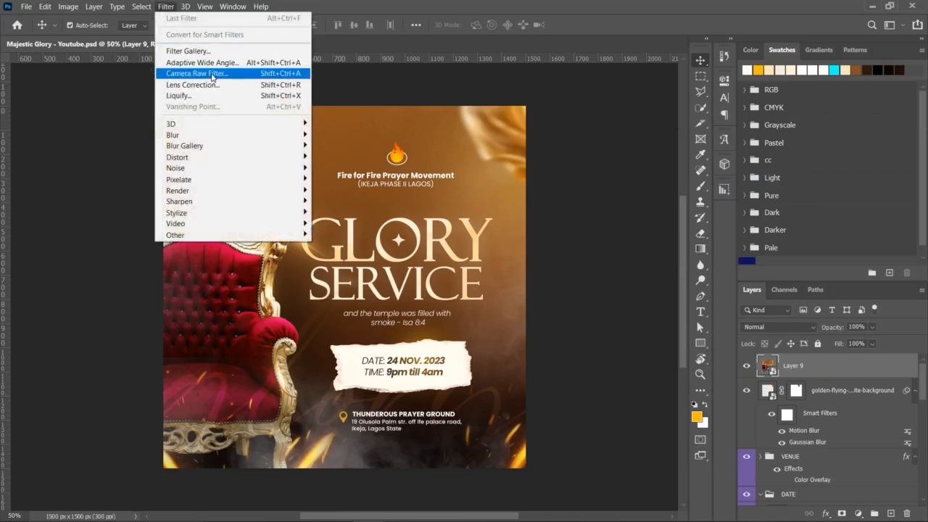
pyautogui.click(274, 76)
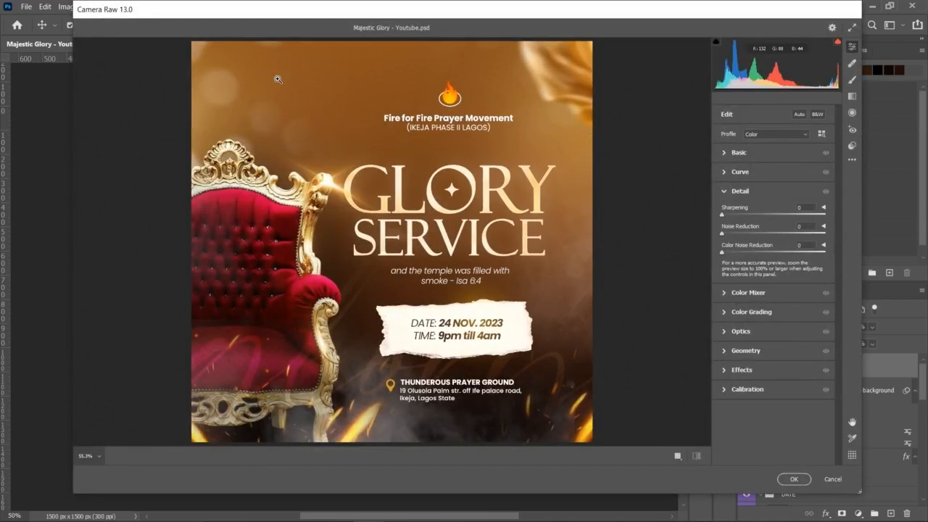
# Step: Set the Camera Raw white balance to temperature -4 and tint +2 in the Basic adjustments
pyautogui.click(796, 155)
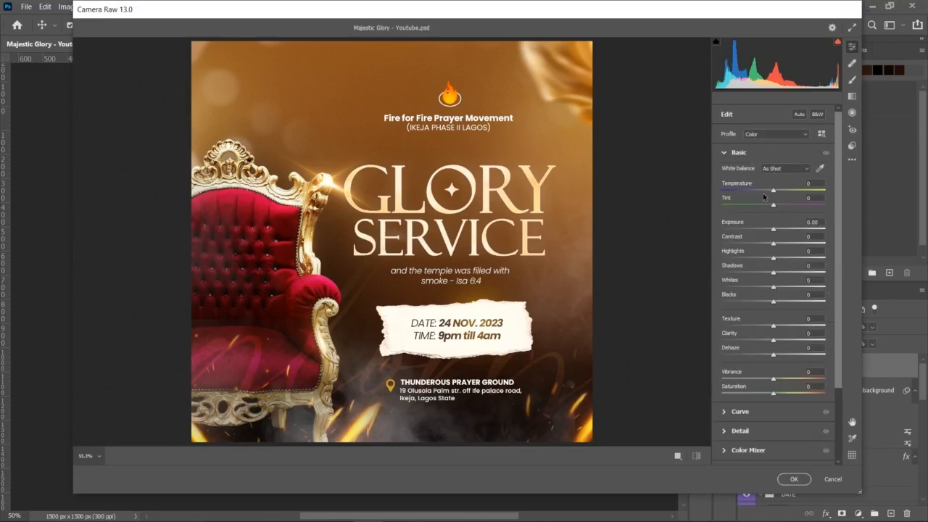
pyautogui.moveTo(773, 190); pyautogui.dragTo(704, 189)
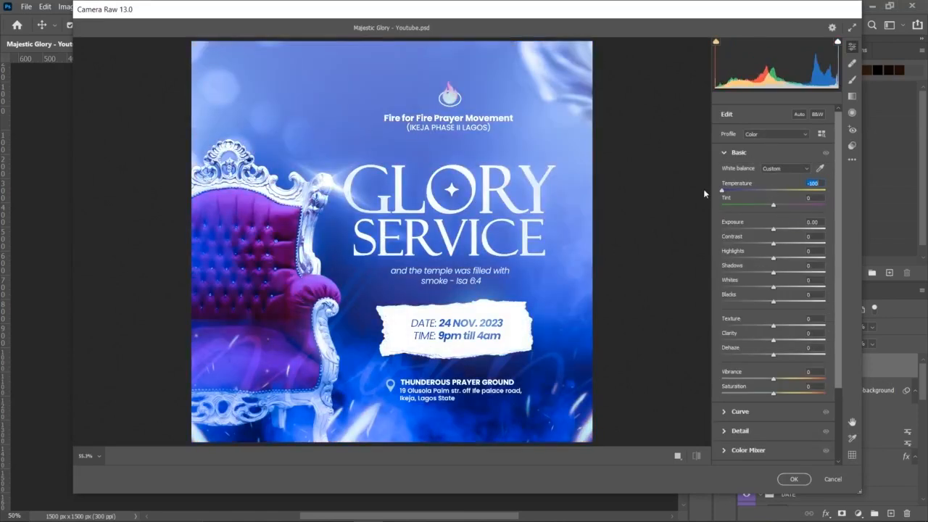
pyautogui.moveTo(728, 192); pyautogui.dragTo(770, 193)
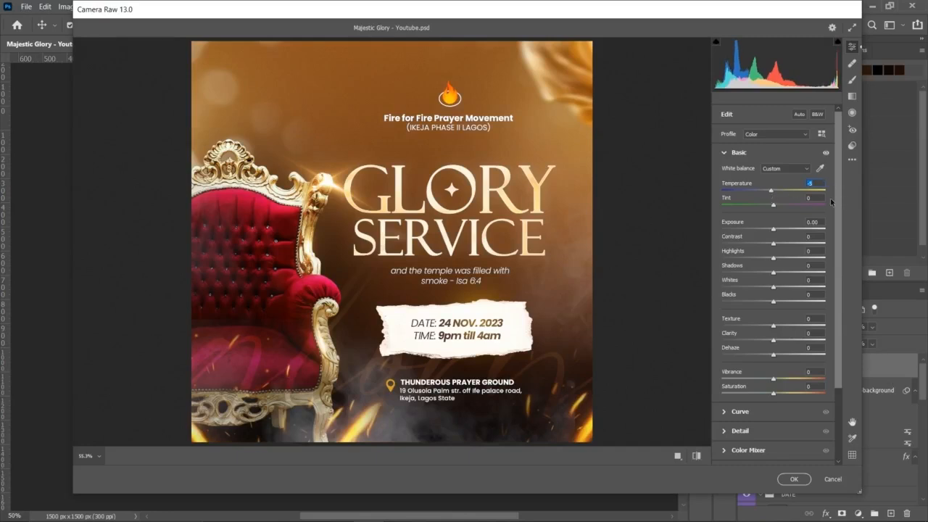
pyautogui.click(821, 184)
pyautogui.press('BackSpace')
pyautogui.write('4')
pyautogui.moveTo(773, 205); pyautogui.dragTo(775, 208)
# Step: Set the Camera Raw contrast to +5 and the shadows to -21 in the Basic adjustments
pyautogui.moveTo(775, 244)
pyautogui.mouseDown()
pyautogui.moveTo(789, 247)
pyautogui.moveTo(780, 248)
pyautogui.mouseUp()
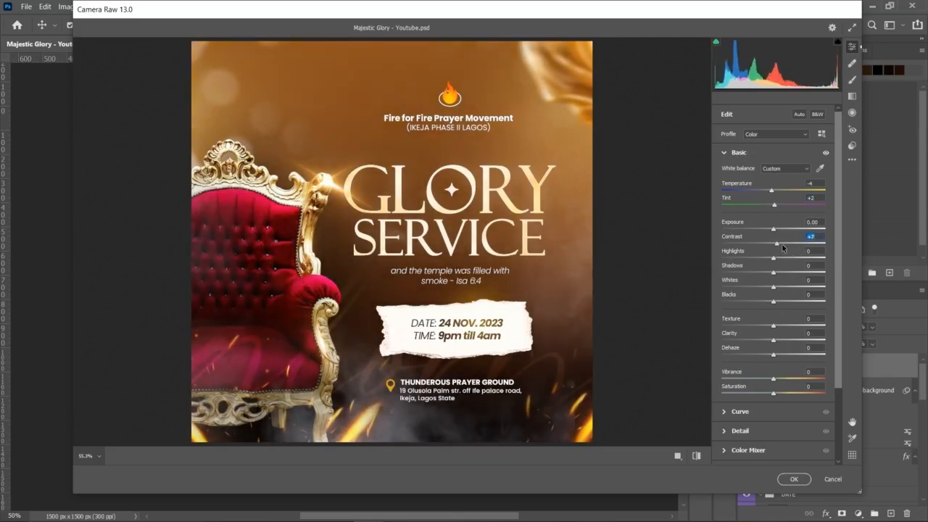
pyautogui.write('5')
pyautogui.press('Tab')
pyautogui.press('Tab')
pyautogui.moveTo(774, 274); pyautogui.dragTo(753, 273)
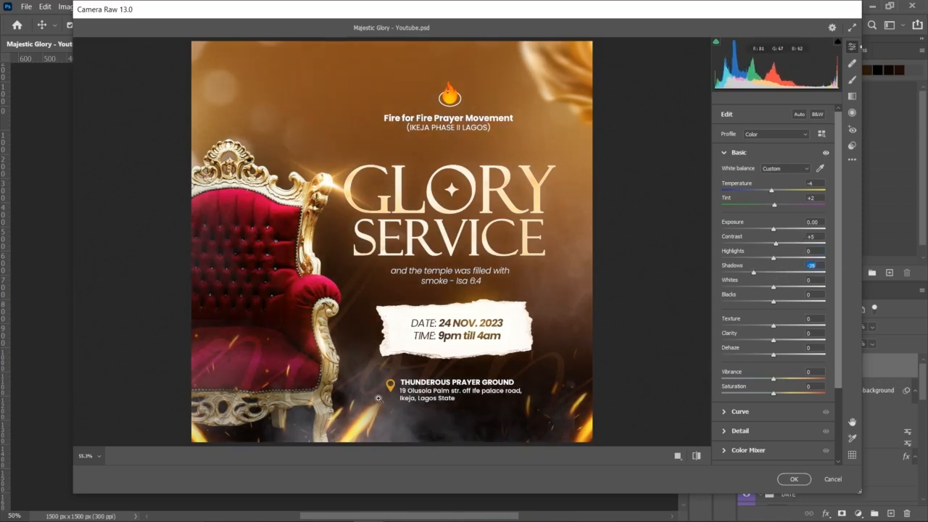
pyautogui.write('-')
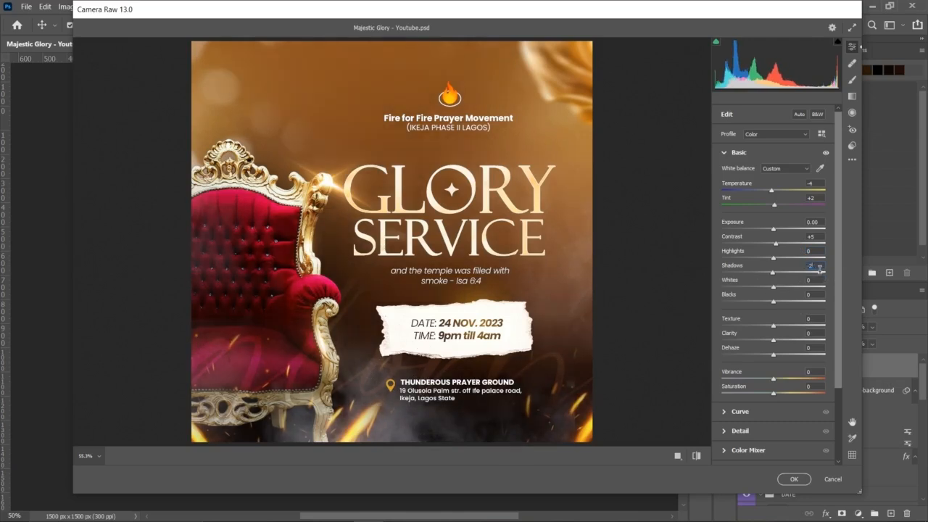
pyautogui.write('21')
# Step: Set the blacks to -6 and the clarity to +11 in the Basic adjustments
pyautogui.moveTo(773, 300); pyautogui.dragTo(771, 303)
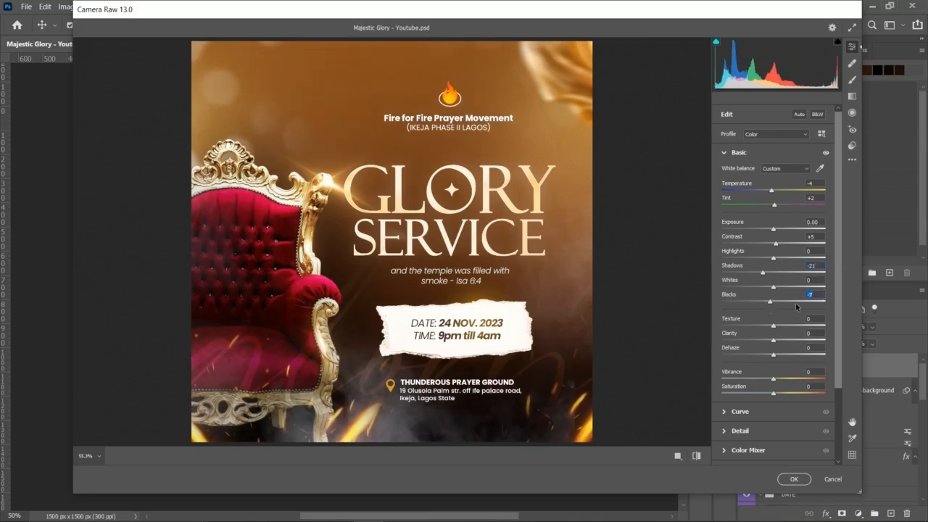
pyautogui.write('-6')
pyautogui.press('Tab')
pyautogui.moveTo(774, 341)
pyautogui.mouseDown()
pyautogui.moveTo(826, 351)
pyautogui.moveTo(782, 337)
pyautogui.mouseUp()
pyautogui.write('11')
pyautogui.press('Tab')
# Step: Set the vibrance to +16 and the saturation to -4 in the Basic adjustments
pyautogui.moveTo(774, 382); pyautogui.dragTo(782, 382)
pyautogui.click(820, 378)
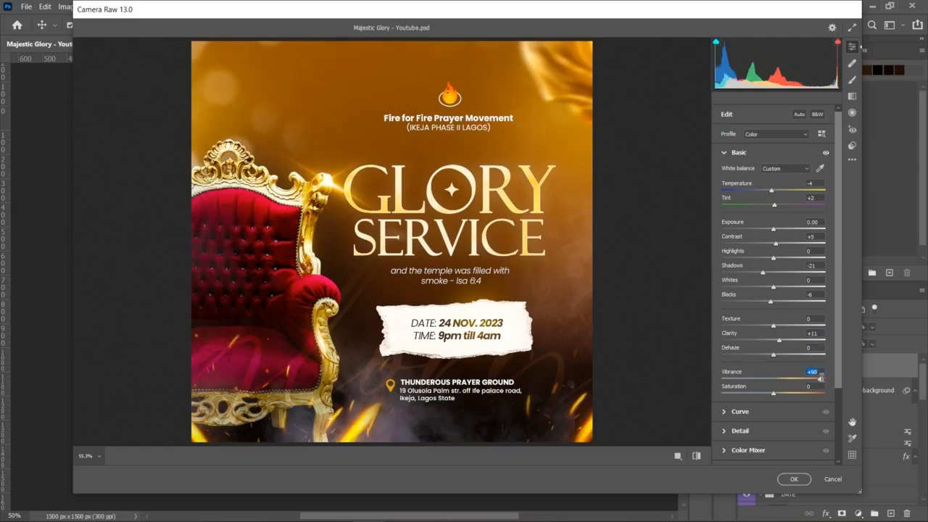
pyautogui.write('10')
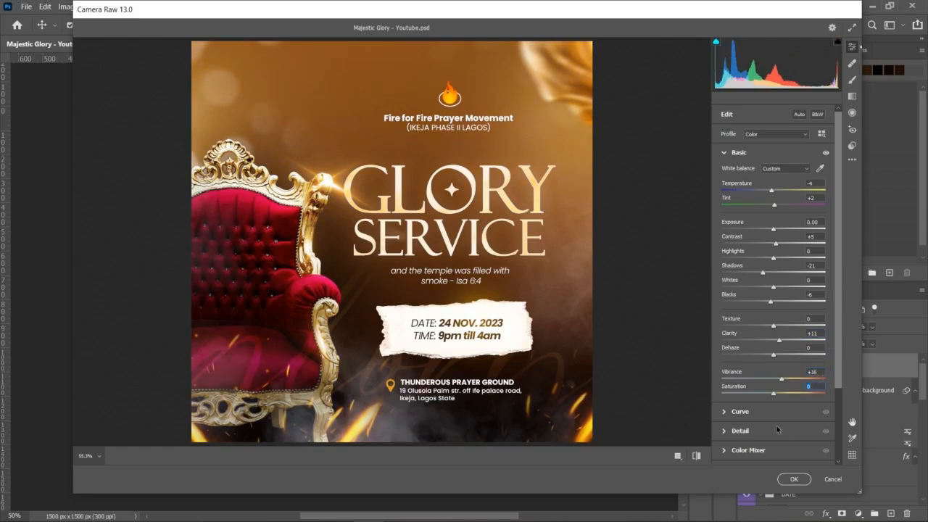
pyautogui.moveTo(773, 395)
pyautogui.mouseDown()
pyautogui.moveTo(751, 394)
pyautogui.moveTo(773, 396)
pyautogui.mouseUp()
pyautogui.write('4')
# Step: Raise the saturation of the reds to +67 in the Color Mixer's HSL adjustments
pyautogui.scroll(-3, 806, 396)
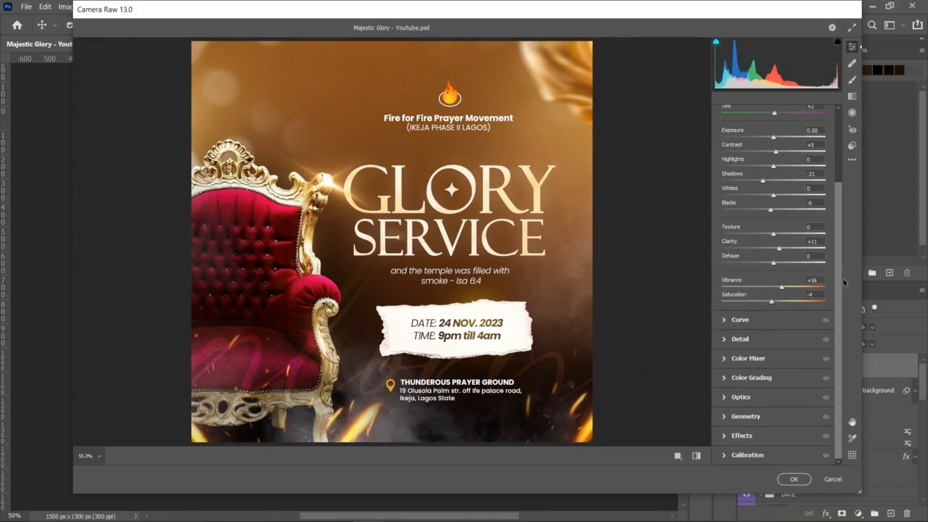
pyautogui.click(734, 358)
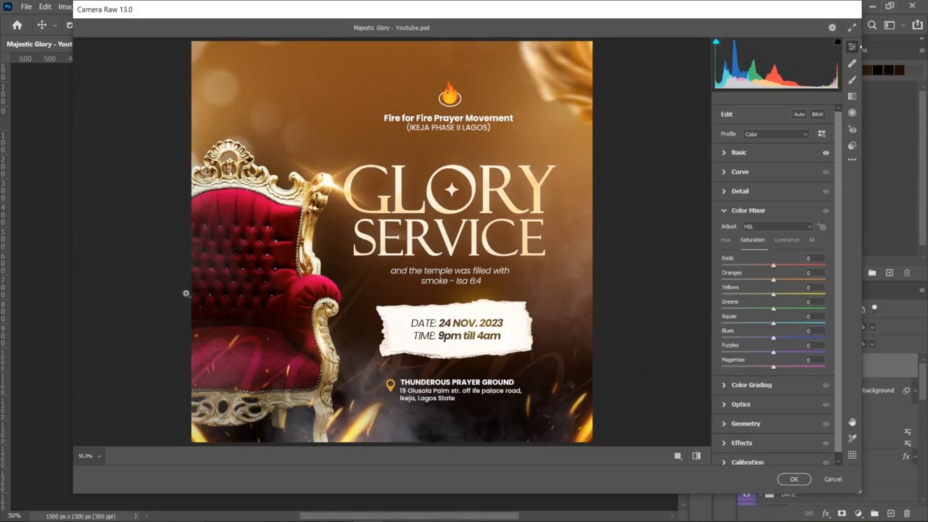
pyautogui.moveTo(774, 265); pyautogui.dragTo(808, 276)
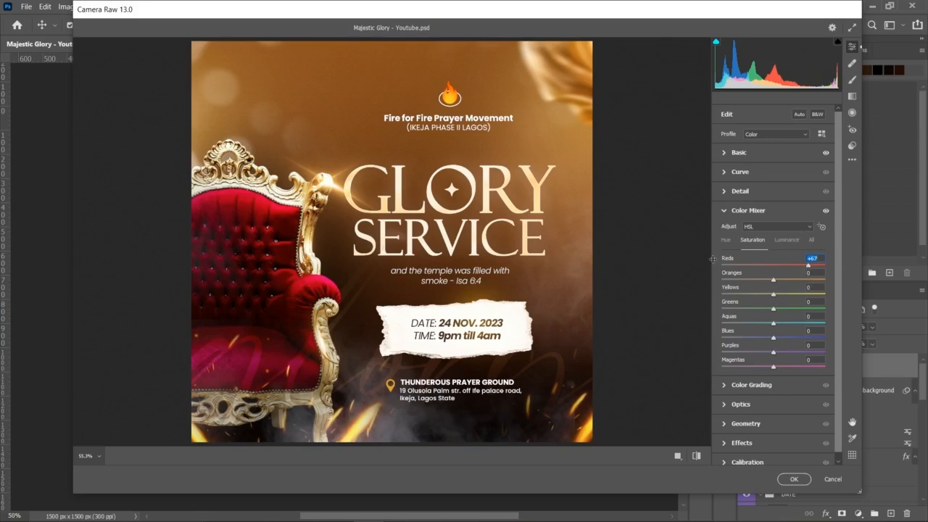
# Step: Compare the flyer before and after side by side and apply the Camera Raw grade to the stamped layer
pyautogui.click(678, 455)
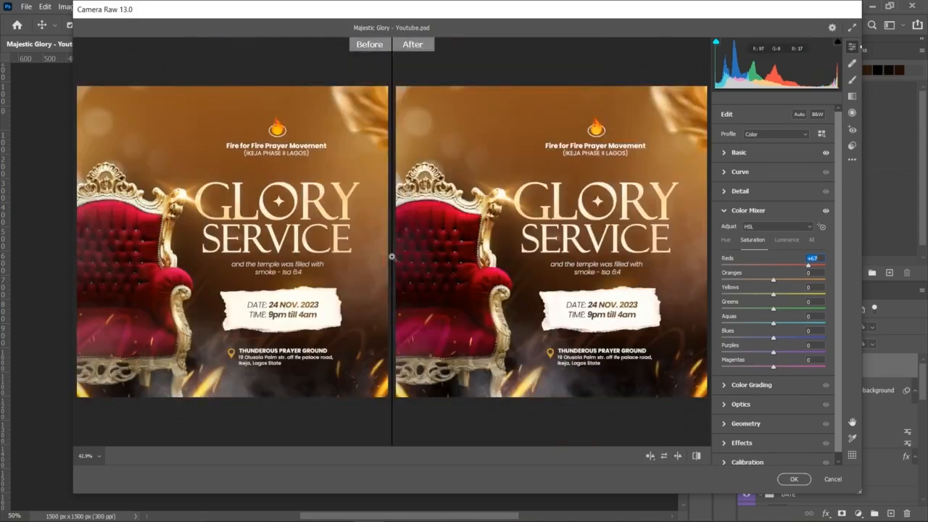
pyautogui.moveTo(316, 254); pyautogui.dragTo(300, 243)
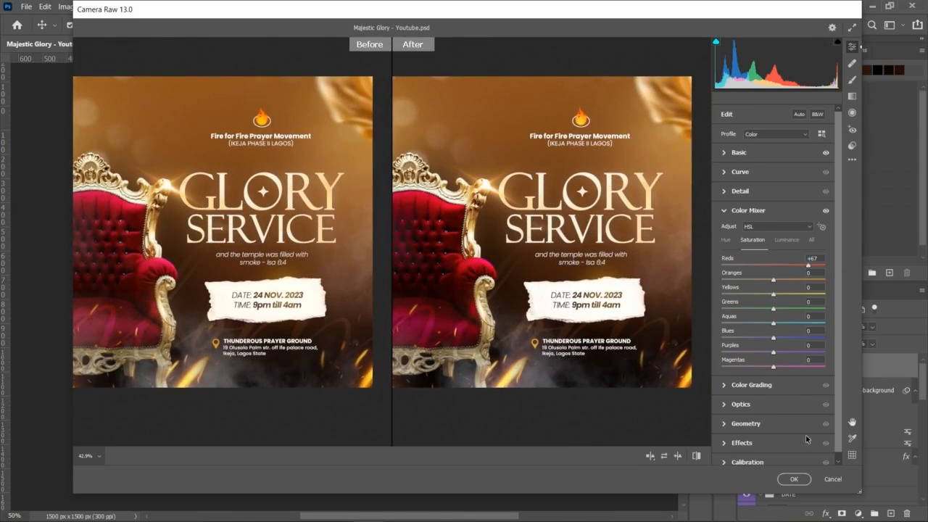
pyautogui.click(792, 479)
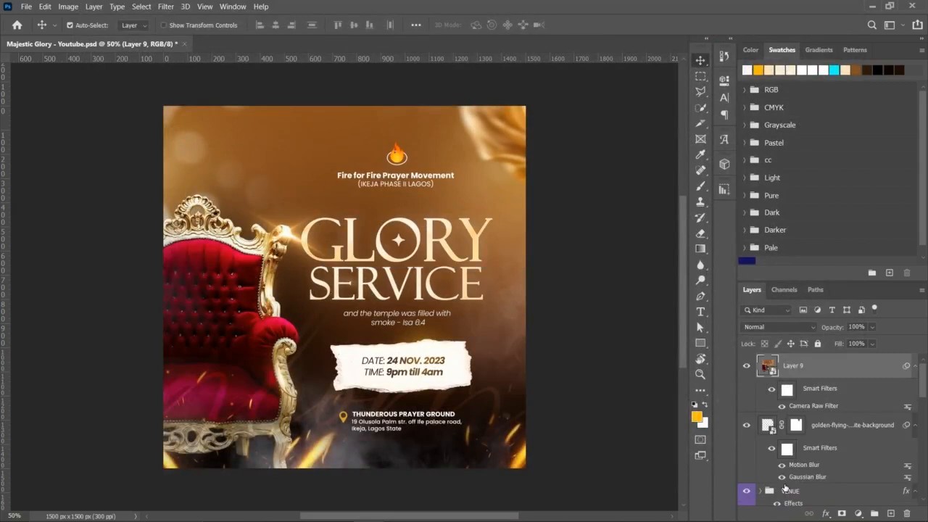
# Step: Add a Curves adjustment layer above the graded layer, with RGB points at input 65, output 60 and input 187, output 195
pyautogui.click(858, 512)
pyautogui.click(883, 356)
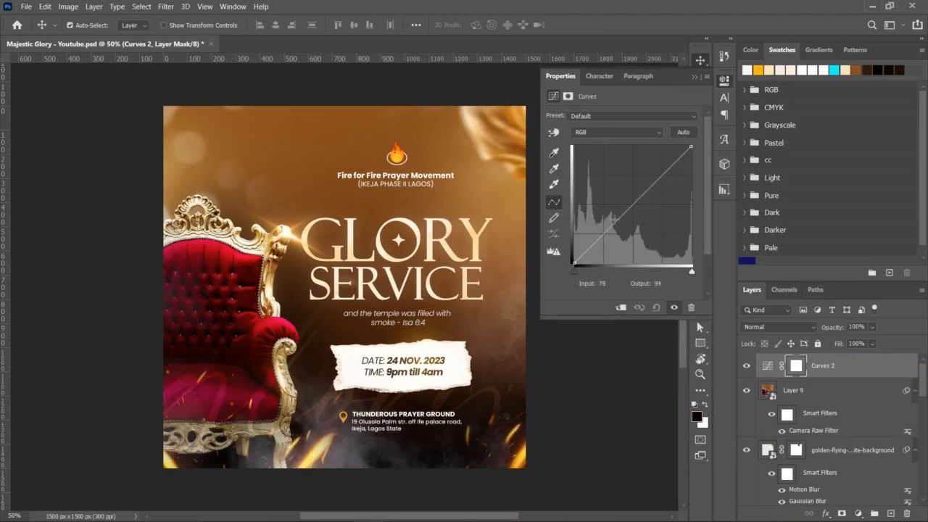
pyautogui.click(603, 233)
pyautogui.moveTo(607, 237); pyautogui.dragTo(609, 239)
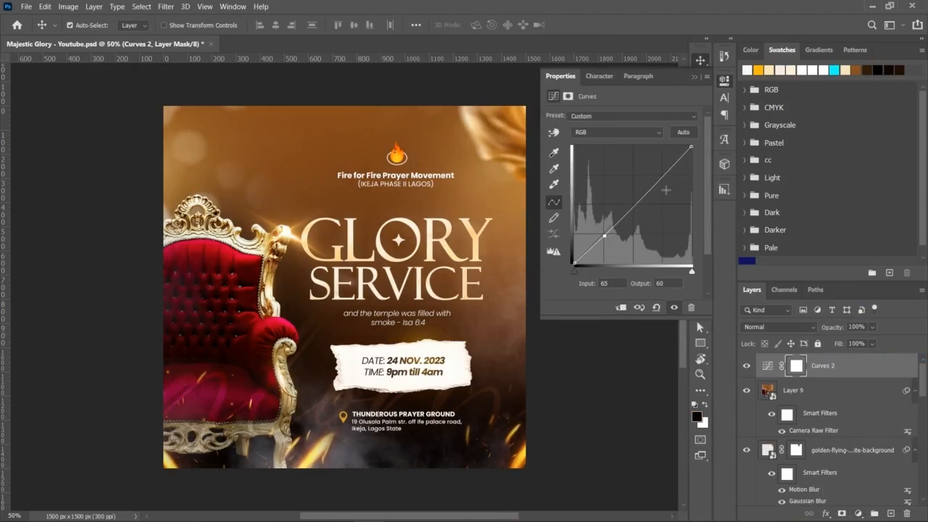
pyautogui.moveTo(664, 180); pyautogui.dragTo(663, 175)
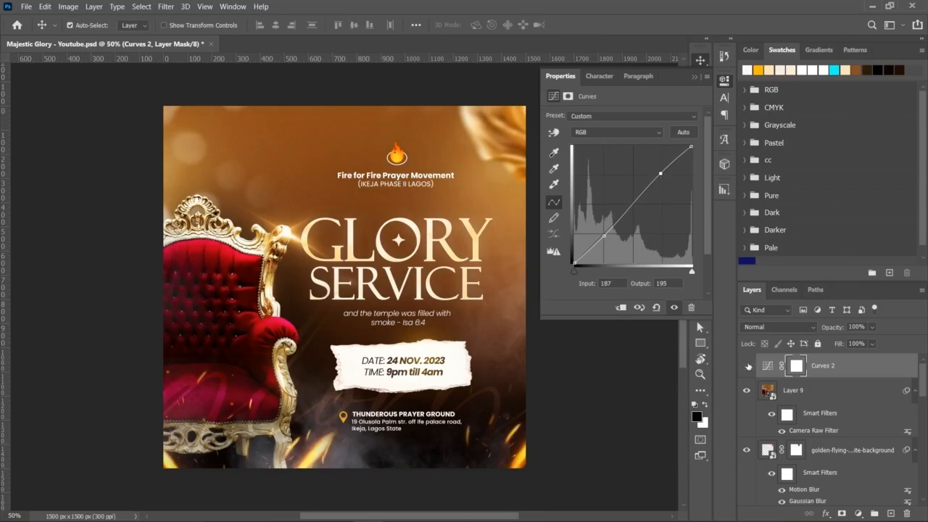
# Step: Compare the flyer with and without the Curves adjustment, close its properties and leave the adjustment layer visible
pyautogui.click(748, 367)
pyautogui.click(748, 366)
pyautogui.click(747, 368)
pyautogui.click(747, 367)
pyautogui.click(747, 368)
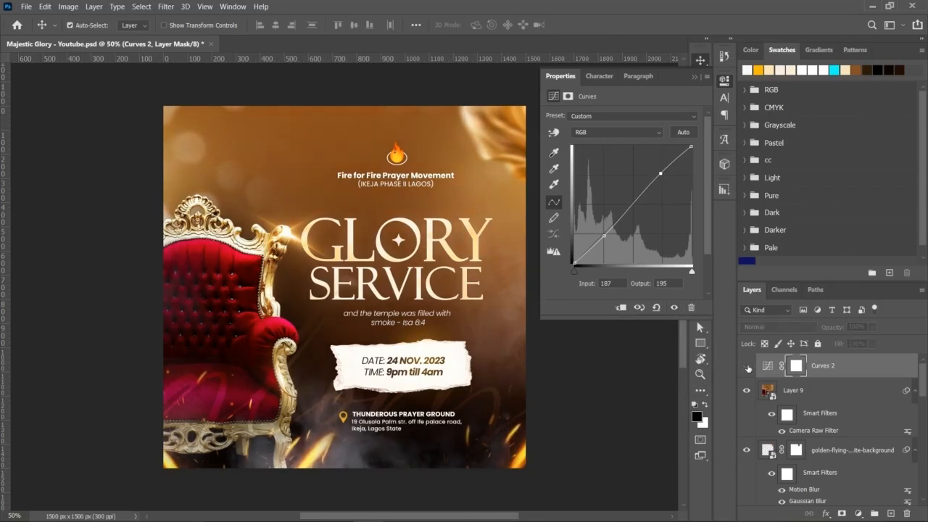
pyautogui.click(746, 369)
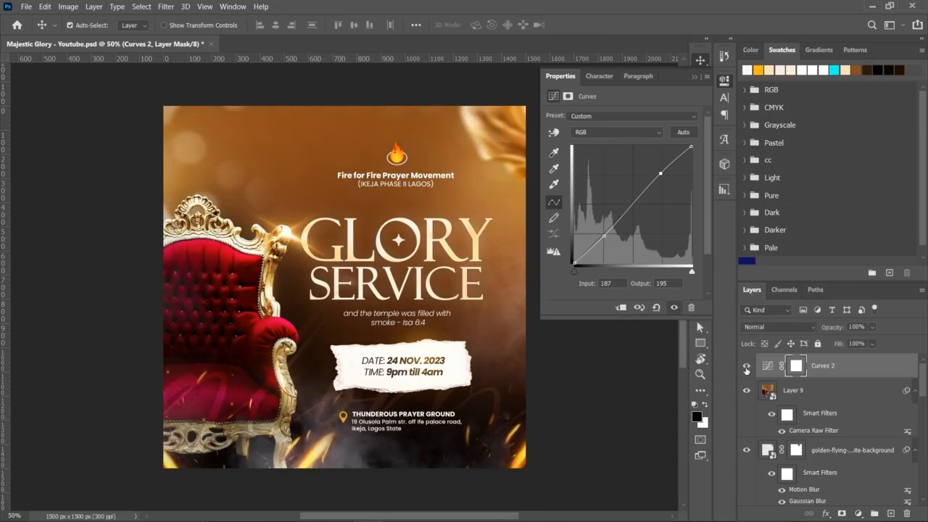
pyautogui.click(746, 369)
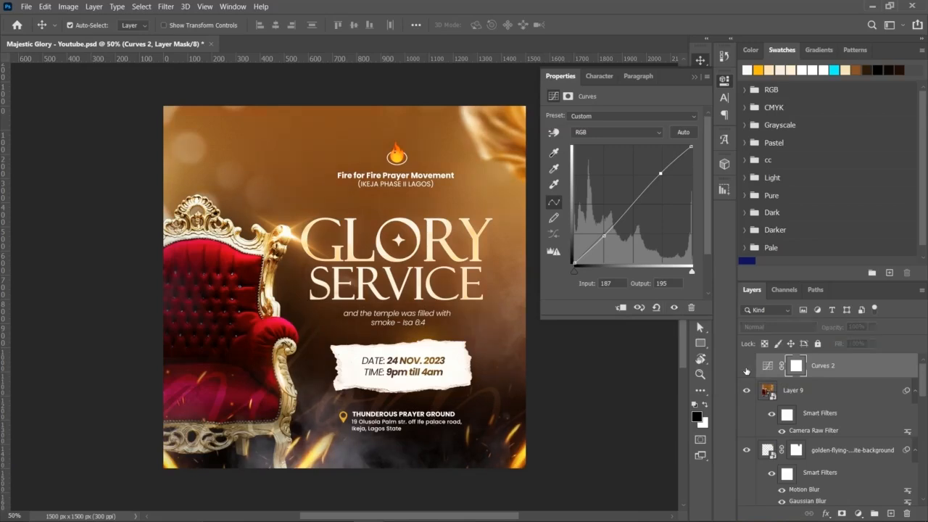
pyautogui.click(696, 80)
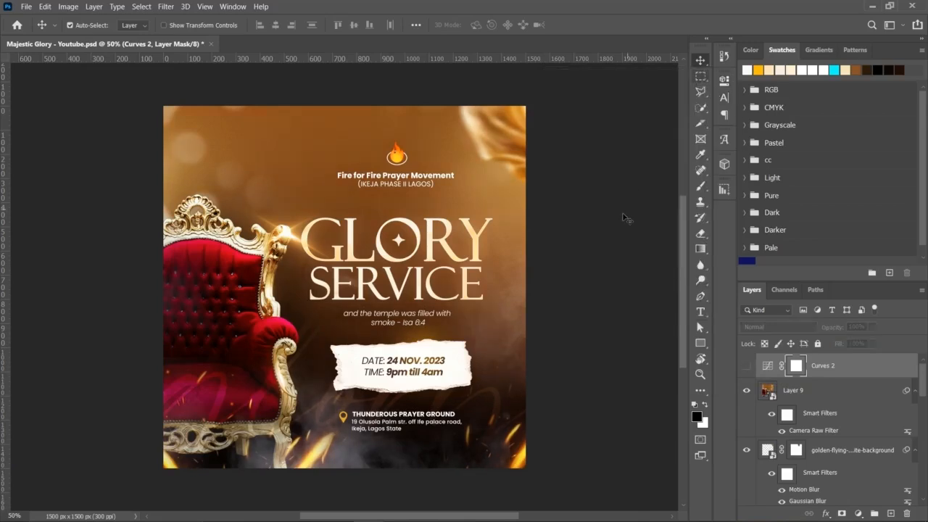
pyautogui.click(748, 367)
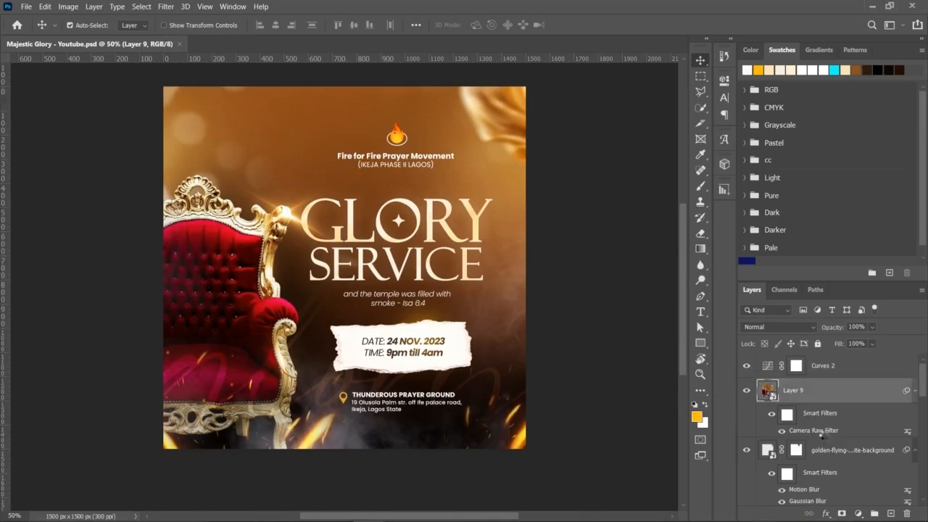
# Step: Reopen the Camera Raw smart filter on Layer 9, set the reds saturation to +10 and apply it
pyautogui.doubleClick(813, 429)
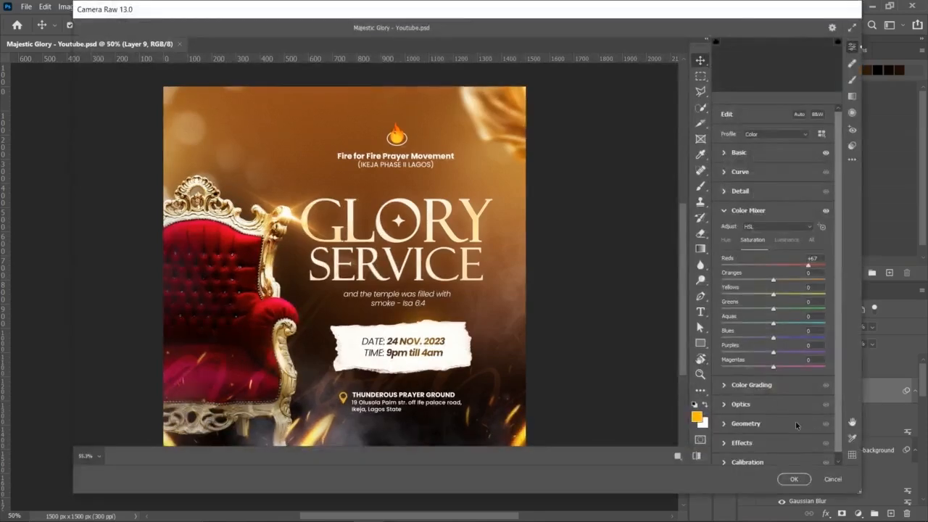
pyautogui.moveTo(809, 267); pyautogui.dragTo(779, 274)
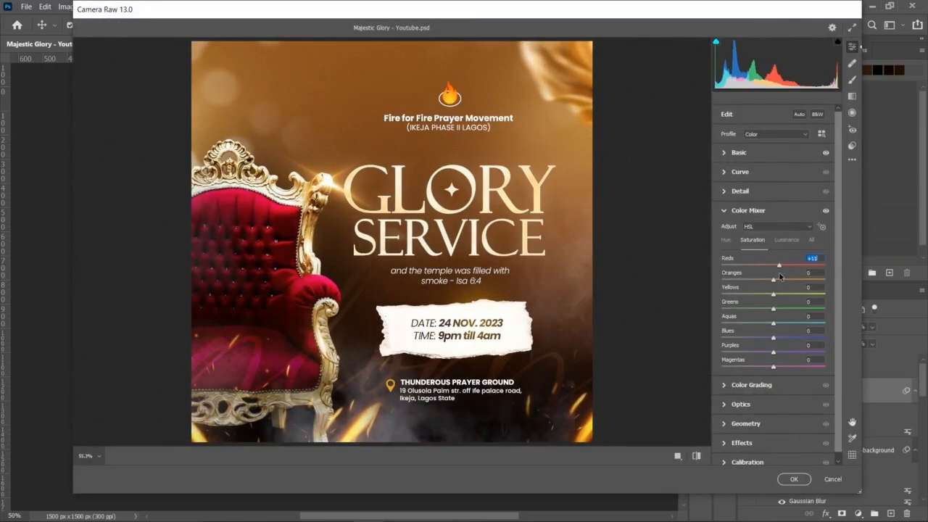
pyautogui.write('10')
pyautogui.press('Return')
pyautogui.click(793, 479)
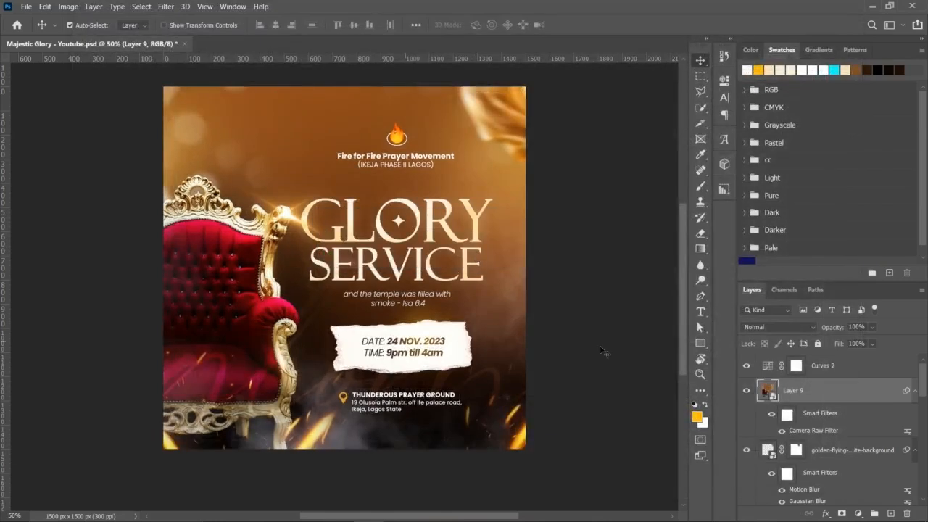